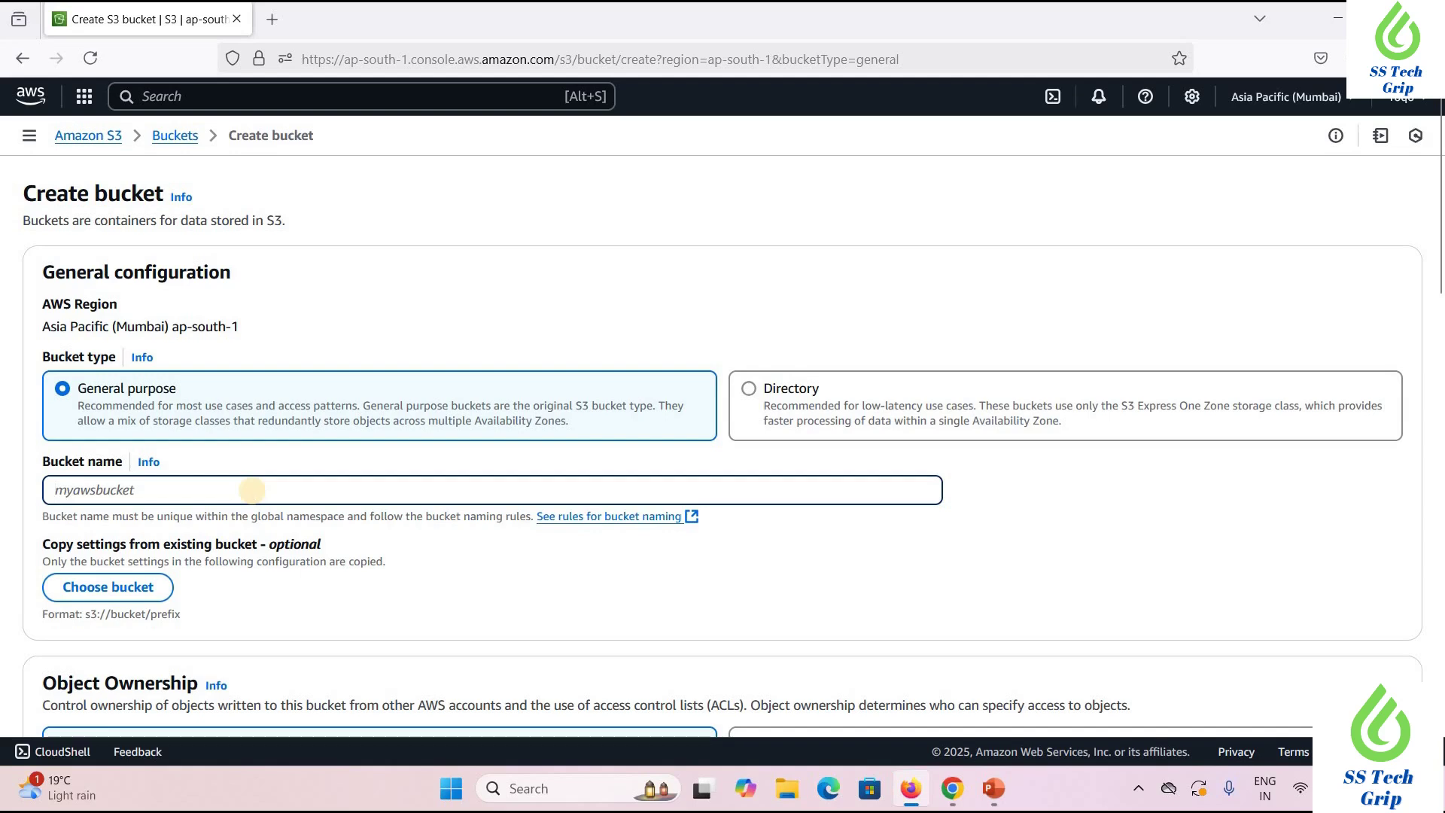
# Name the bucket ss-tech-grip1 and turn off Block all public access, acknowledging that its objects might become public
pyautogui.write('ss-tech-grip1')
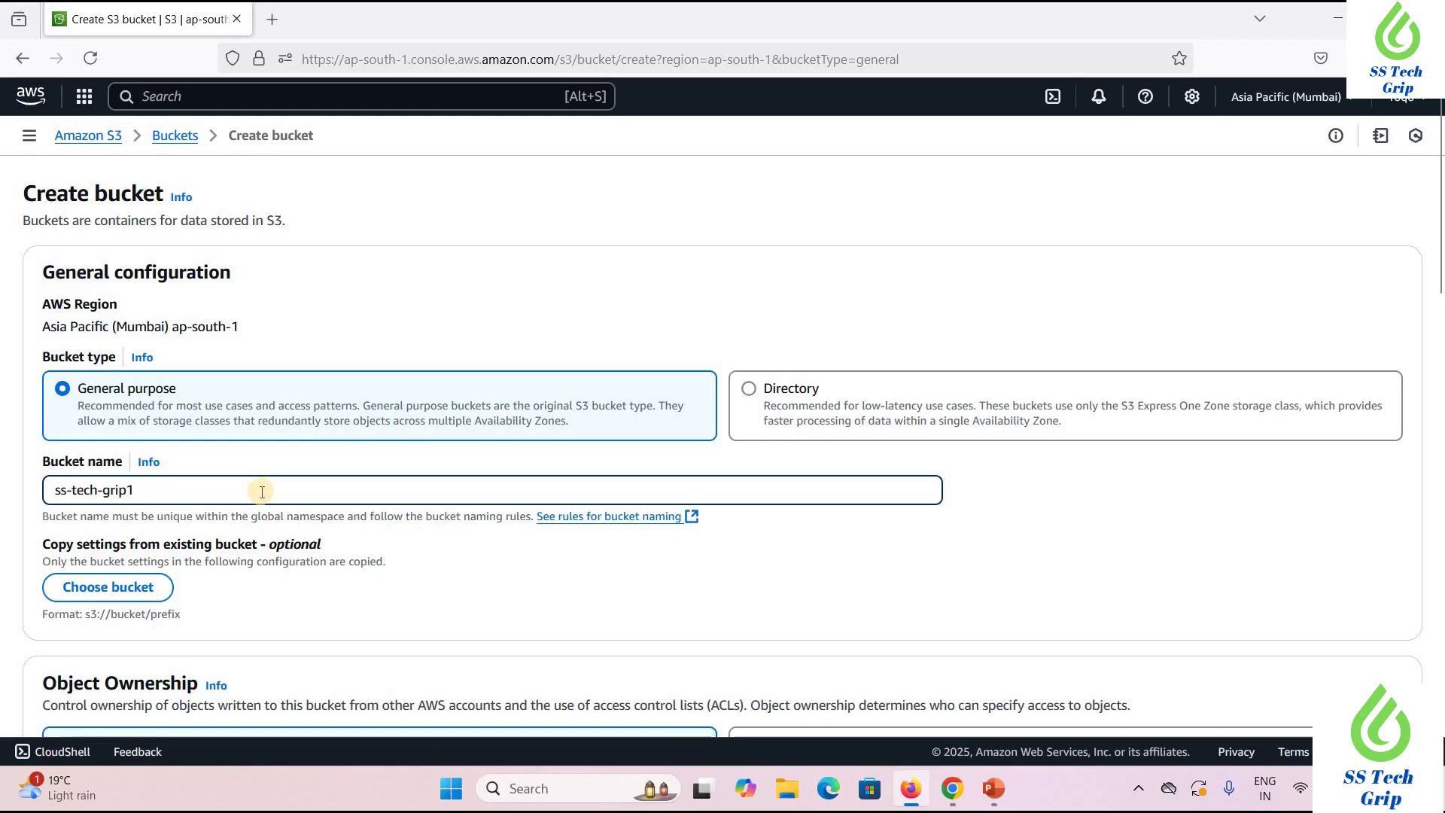
pyautogui.scroll(-4, 256, 482)
pyautogui.scroll(-1, 258, 466)
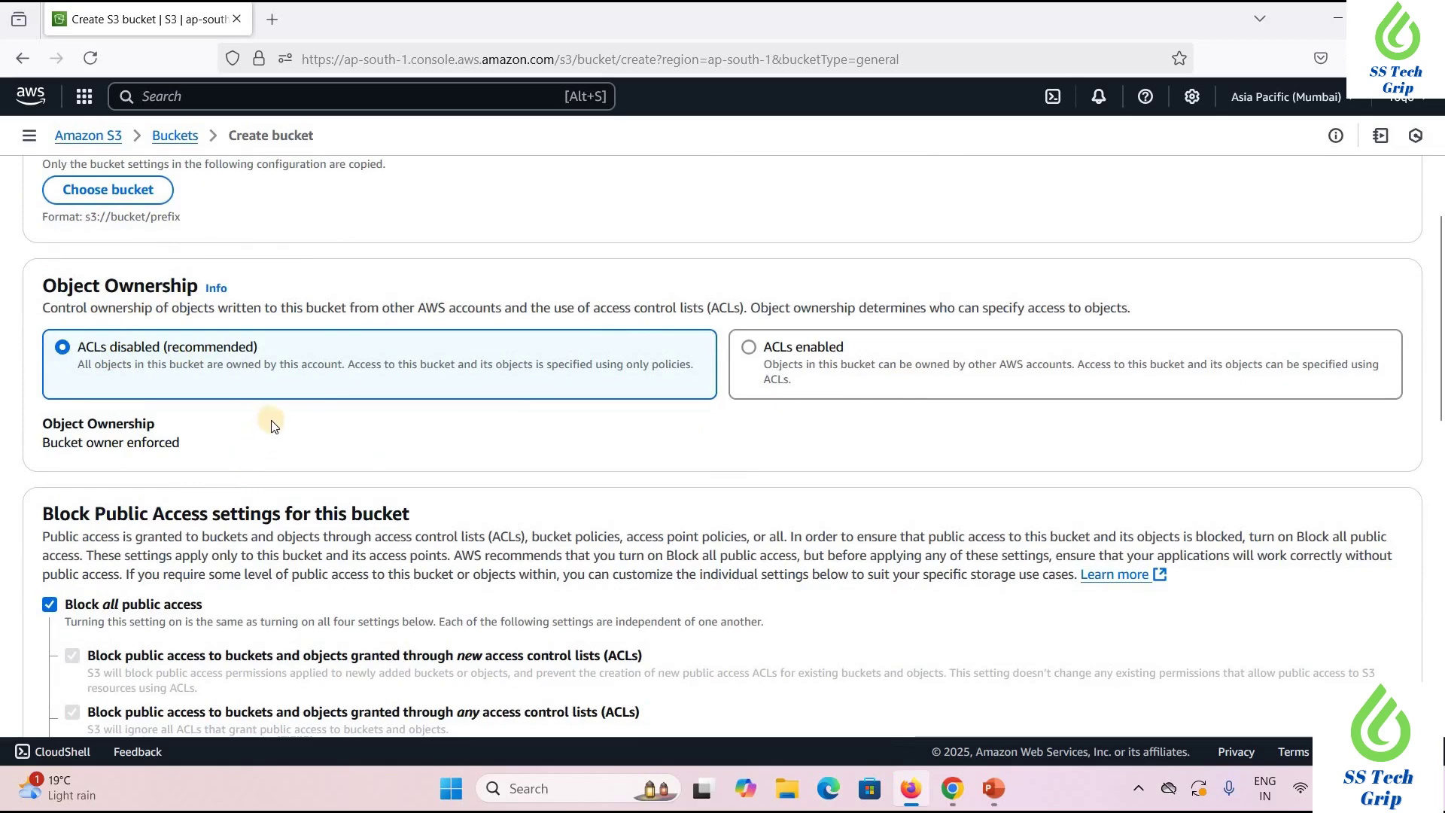
pyautogui.scroll(-3, 93, 479)
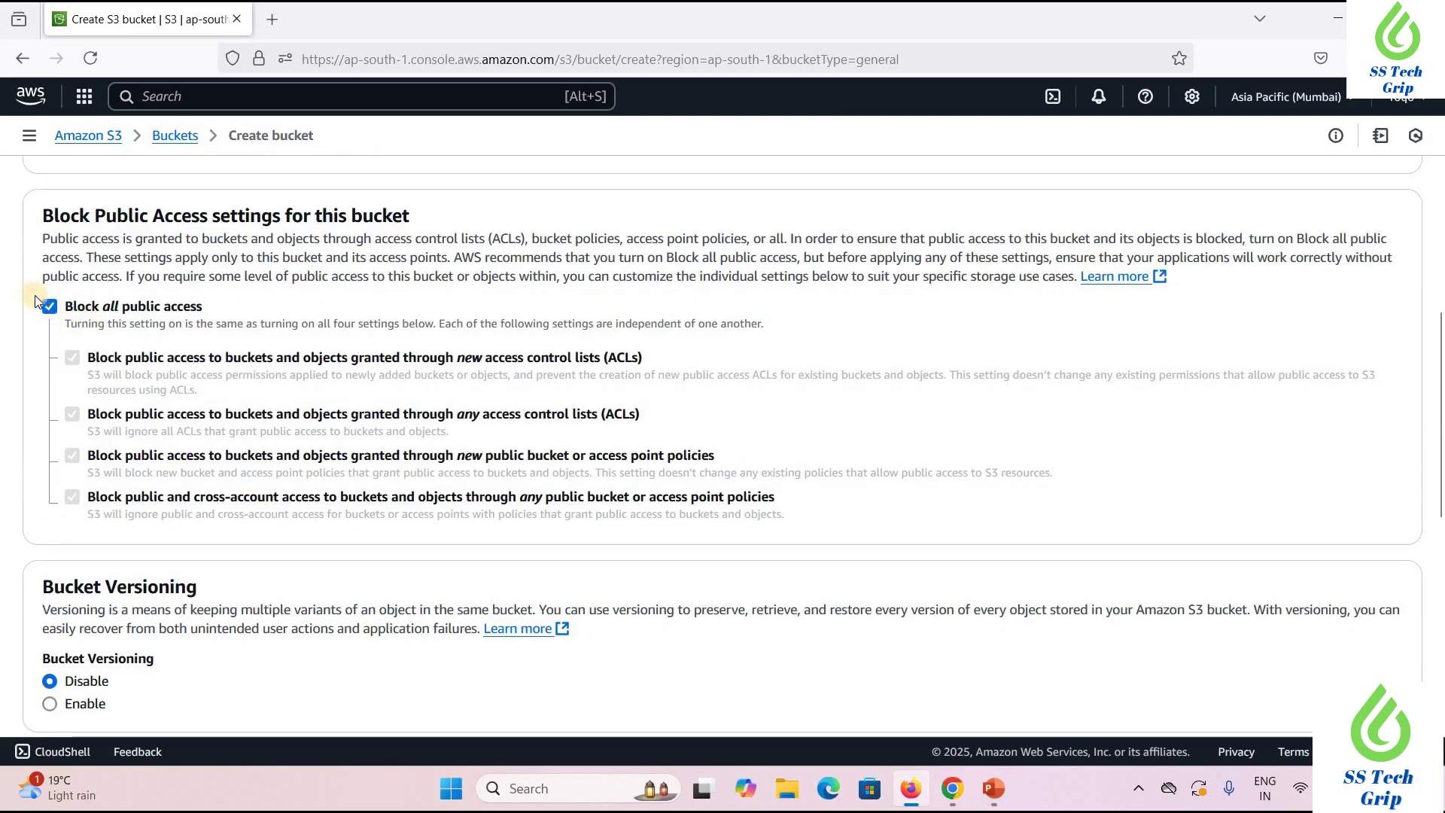
pyautogui.click(48, 305)
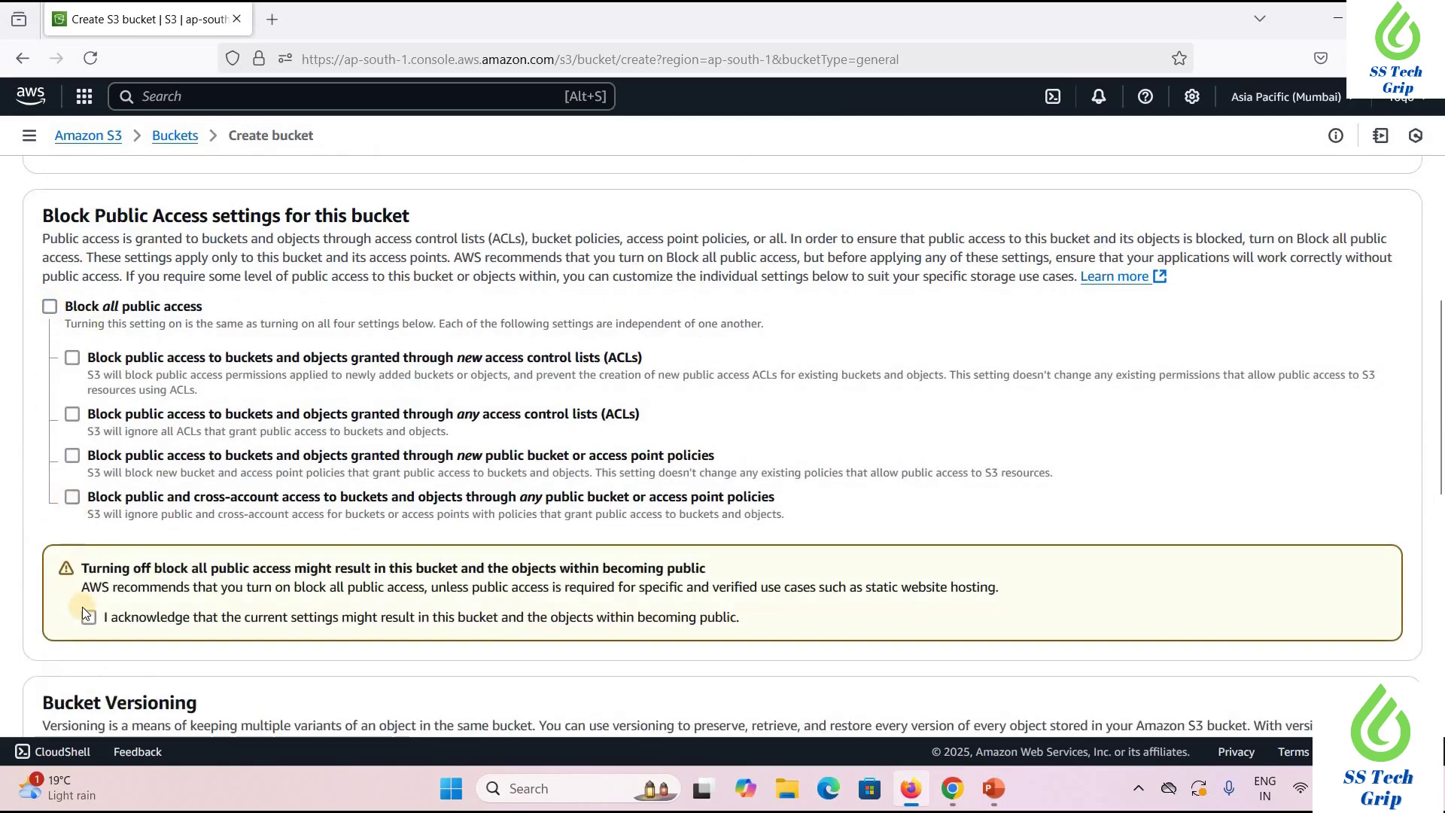
pyautogui.click(89, 617)
# Enable Bucket Versioning for the new bucket
pyautogui.scroll(-2, 94, 534)
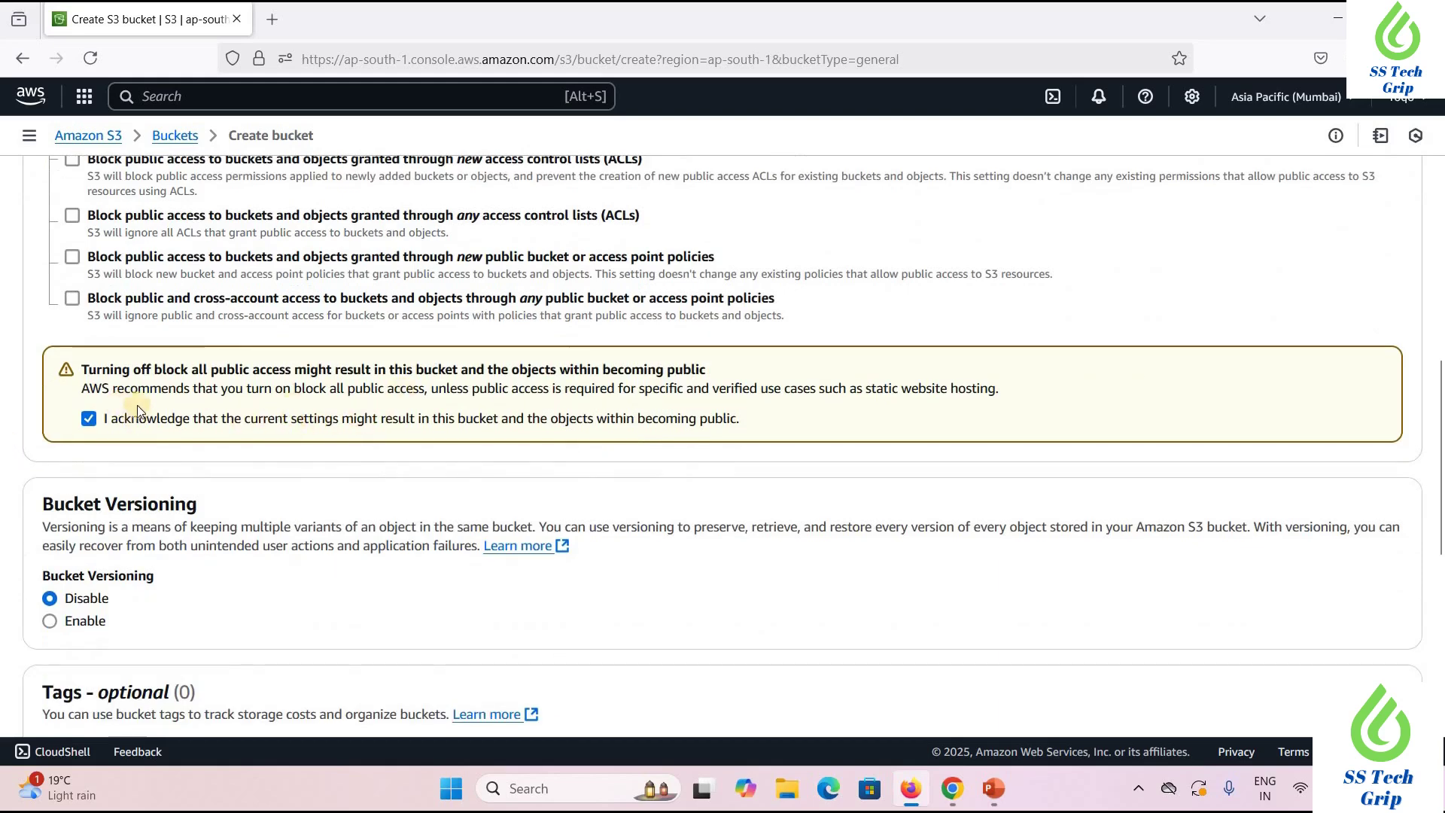
pyautogui.scroll(-2, 135, 406)
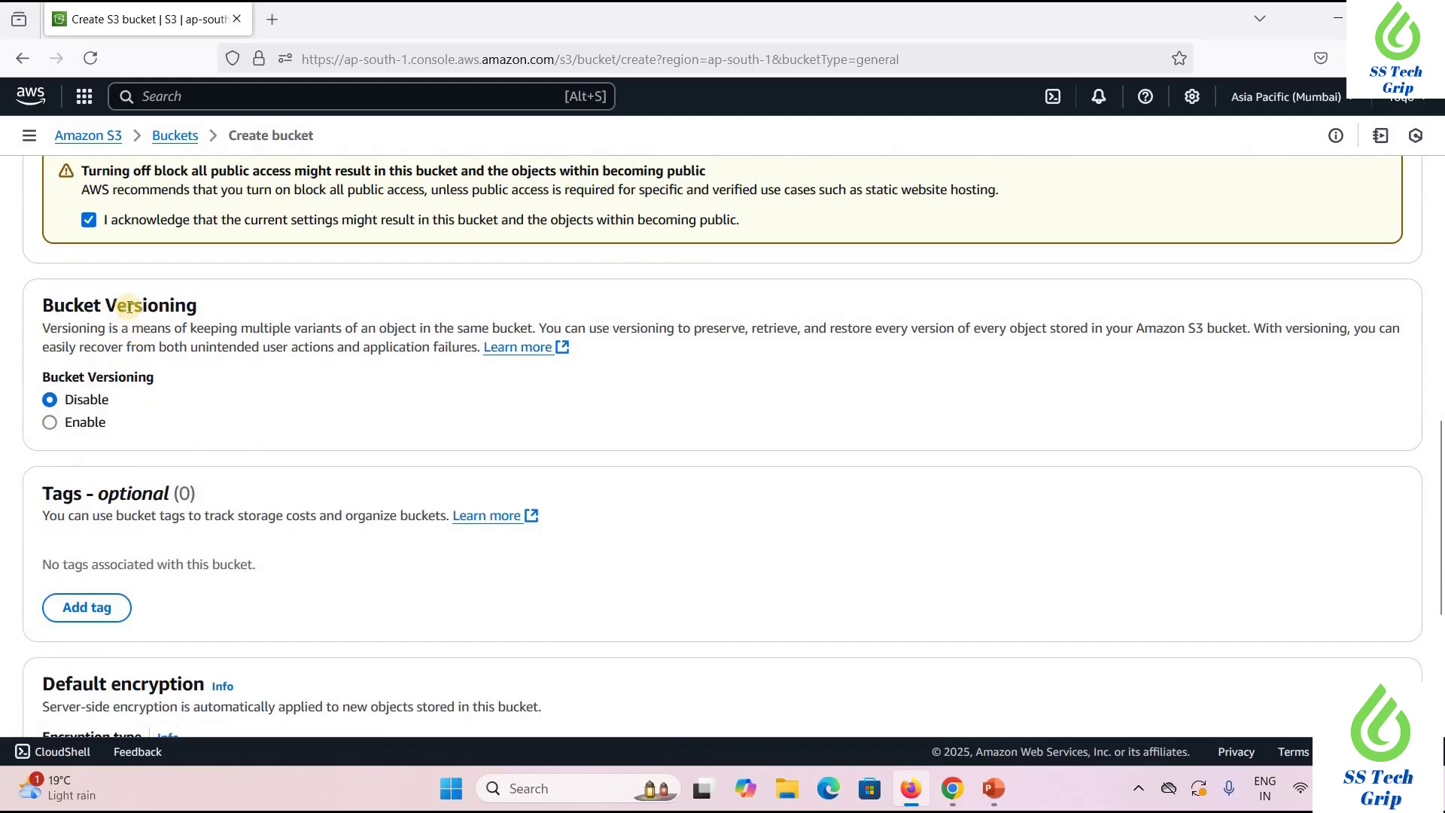
pyautogui.click(50, 423)
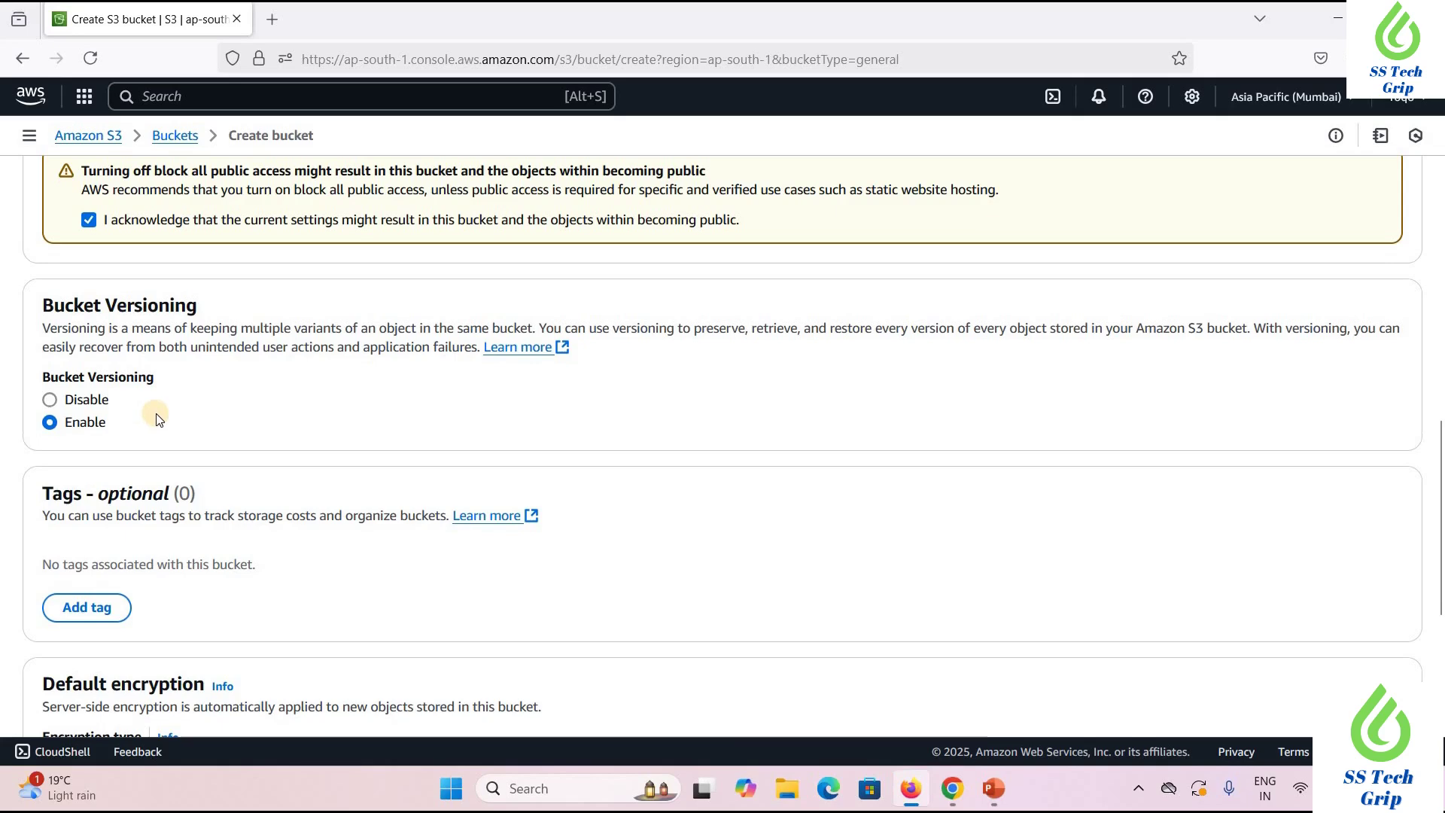
# Expand the advanced settings for review and create the bucket, keeping the default encryption and Object Lock options
pyautogui.scroll(-3, 158, 419)
pyautogui.scroll(-2, 158, 414)
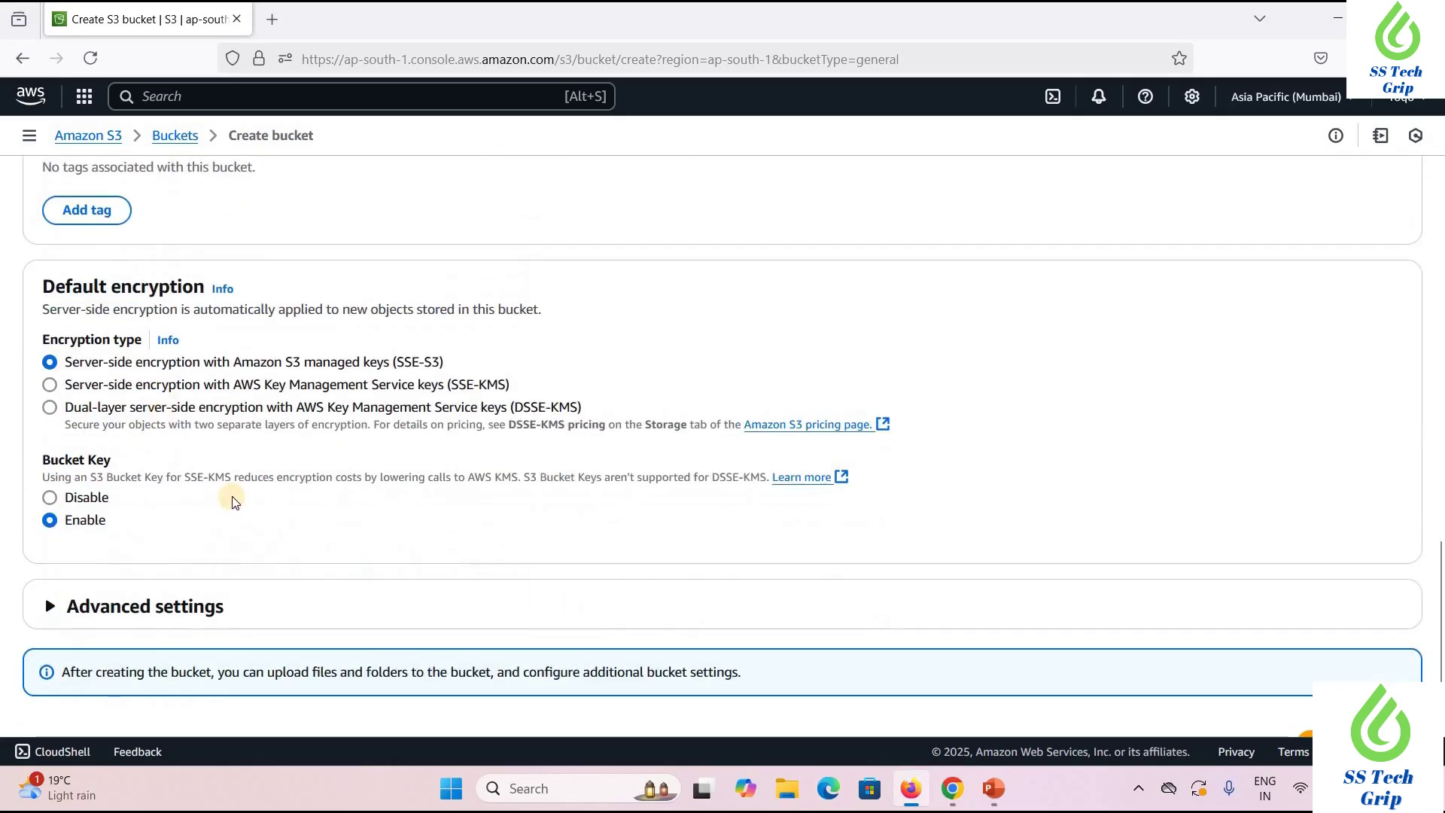
pyautogui.scroll(-1, 265, 444)
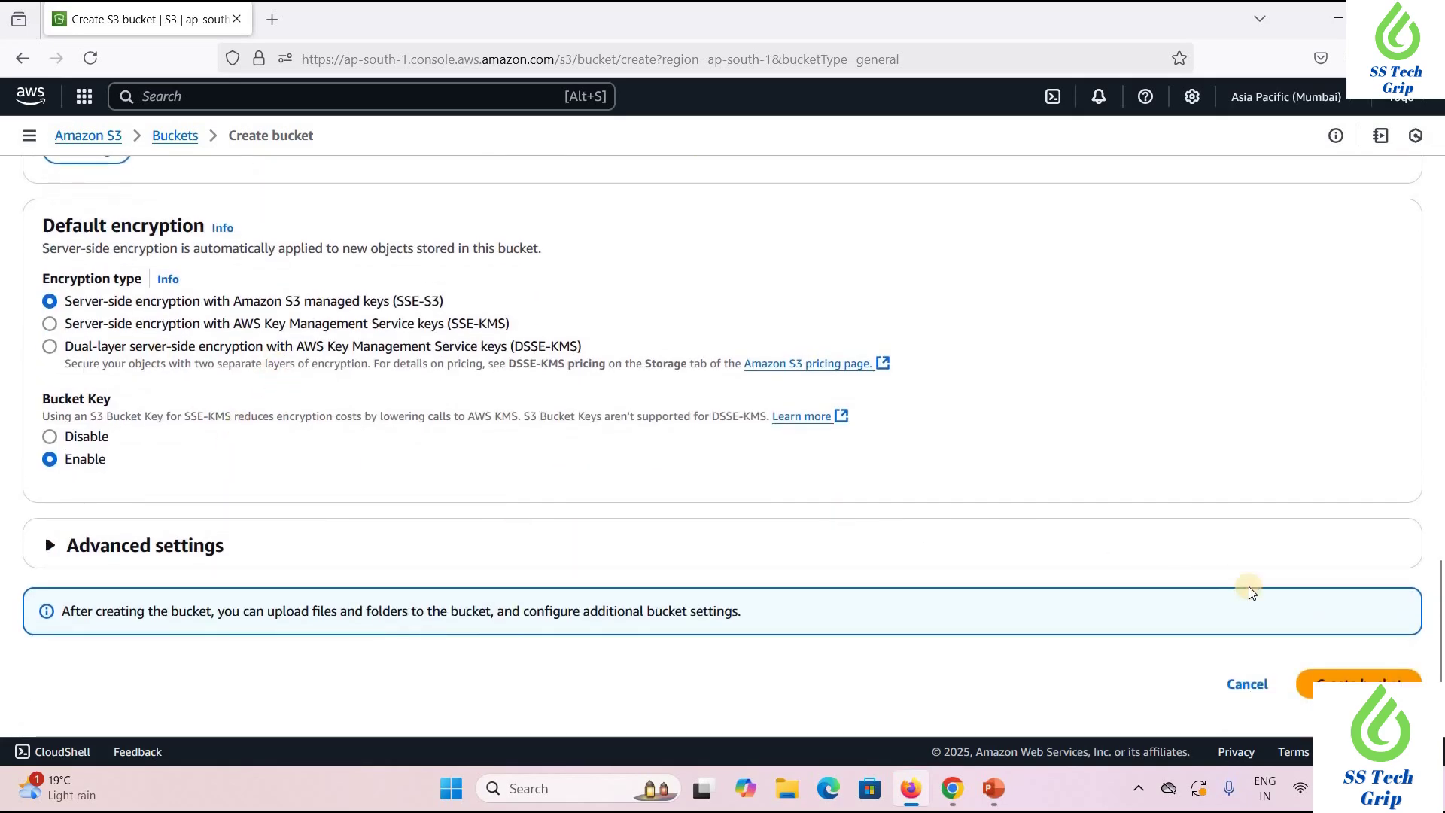
pyautogui.click(526, 543)
pyautogui.scroll(-3, 551, 406)
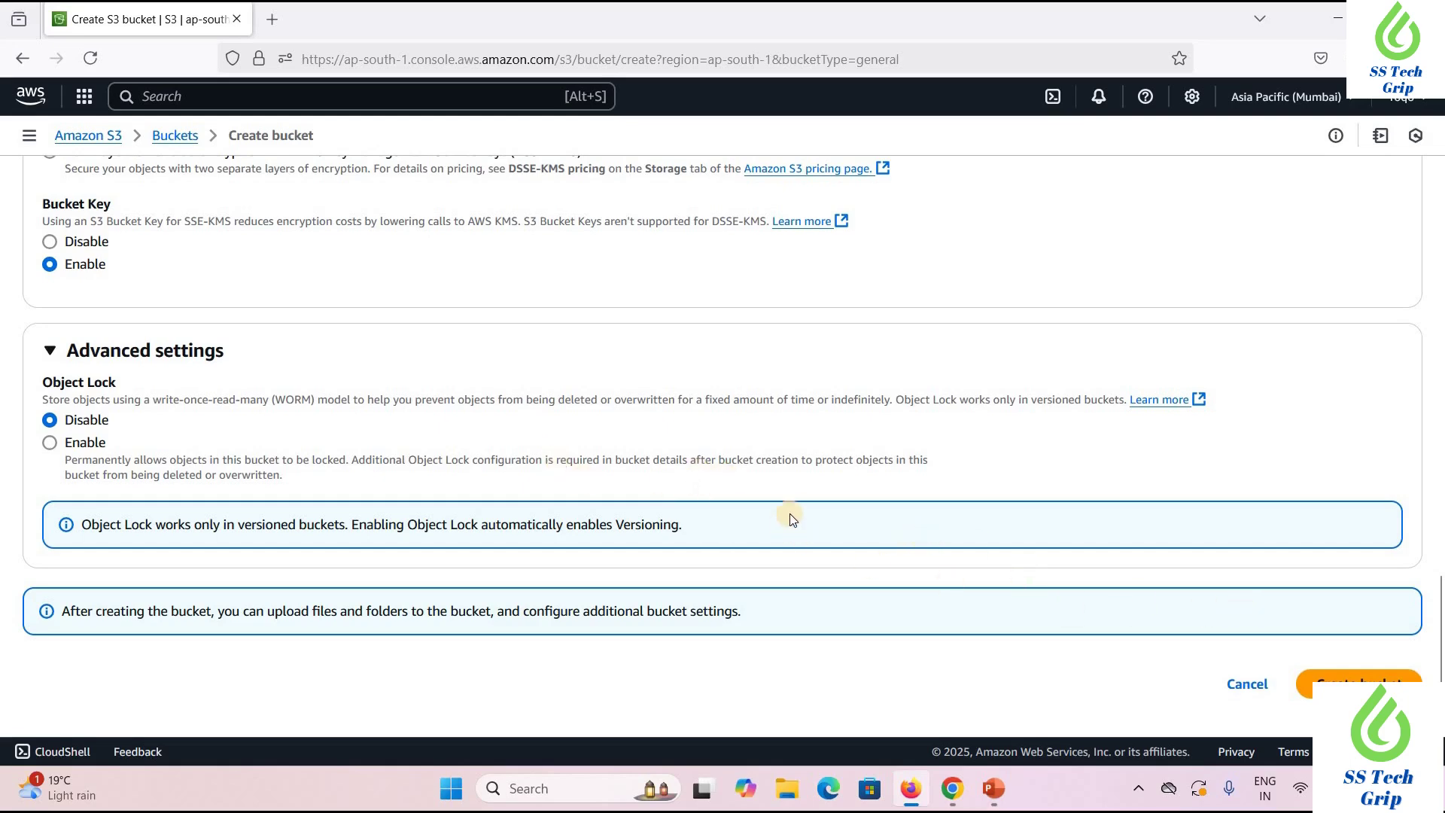
pyautogui.scroll(15, 790, 516)
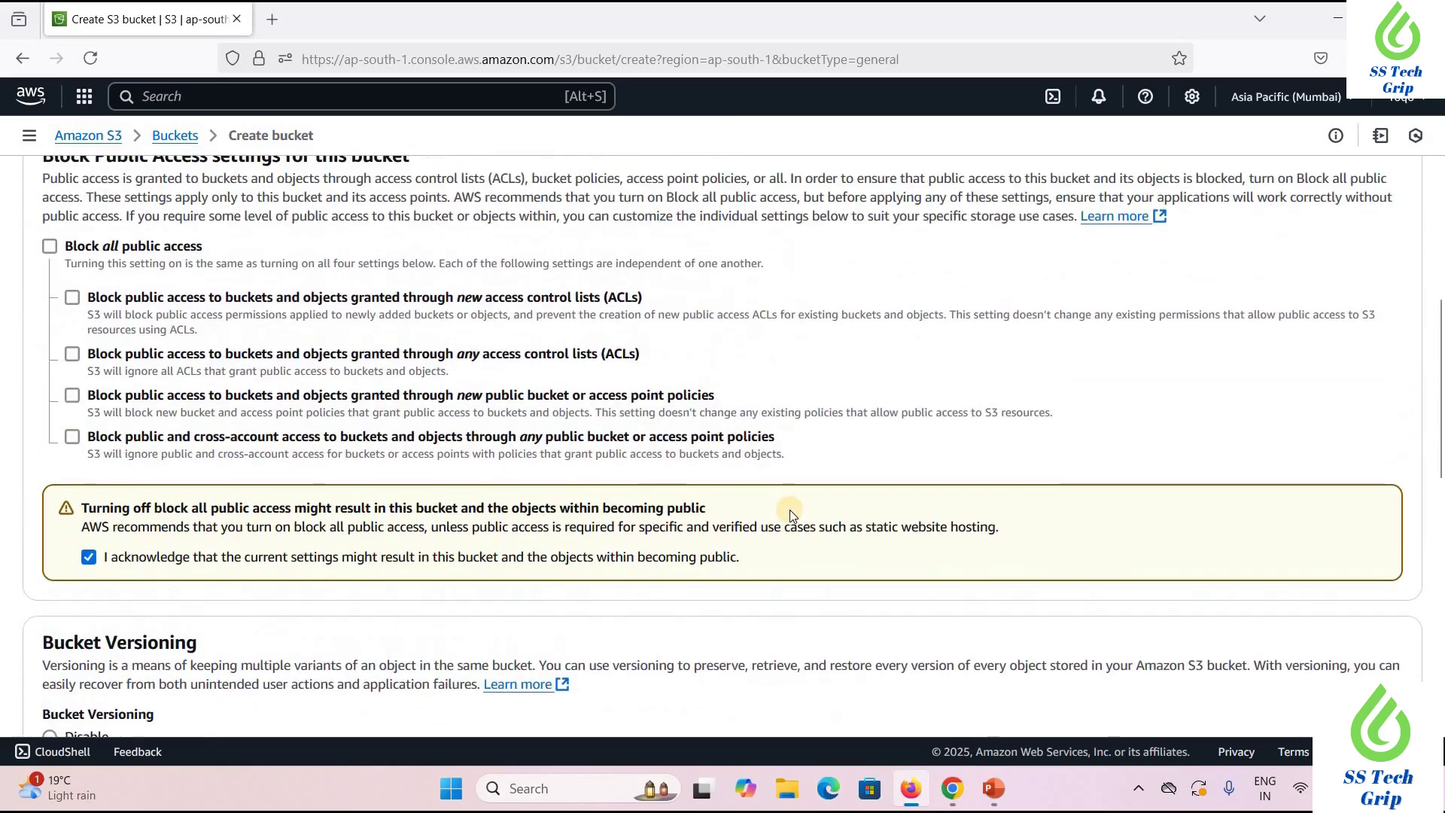
pyautogui.scroll(-4, 789, 509)
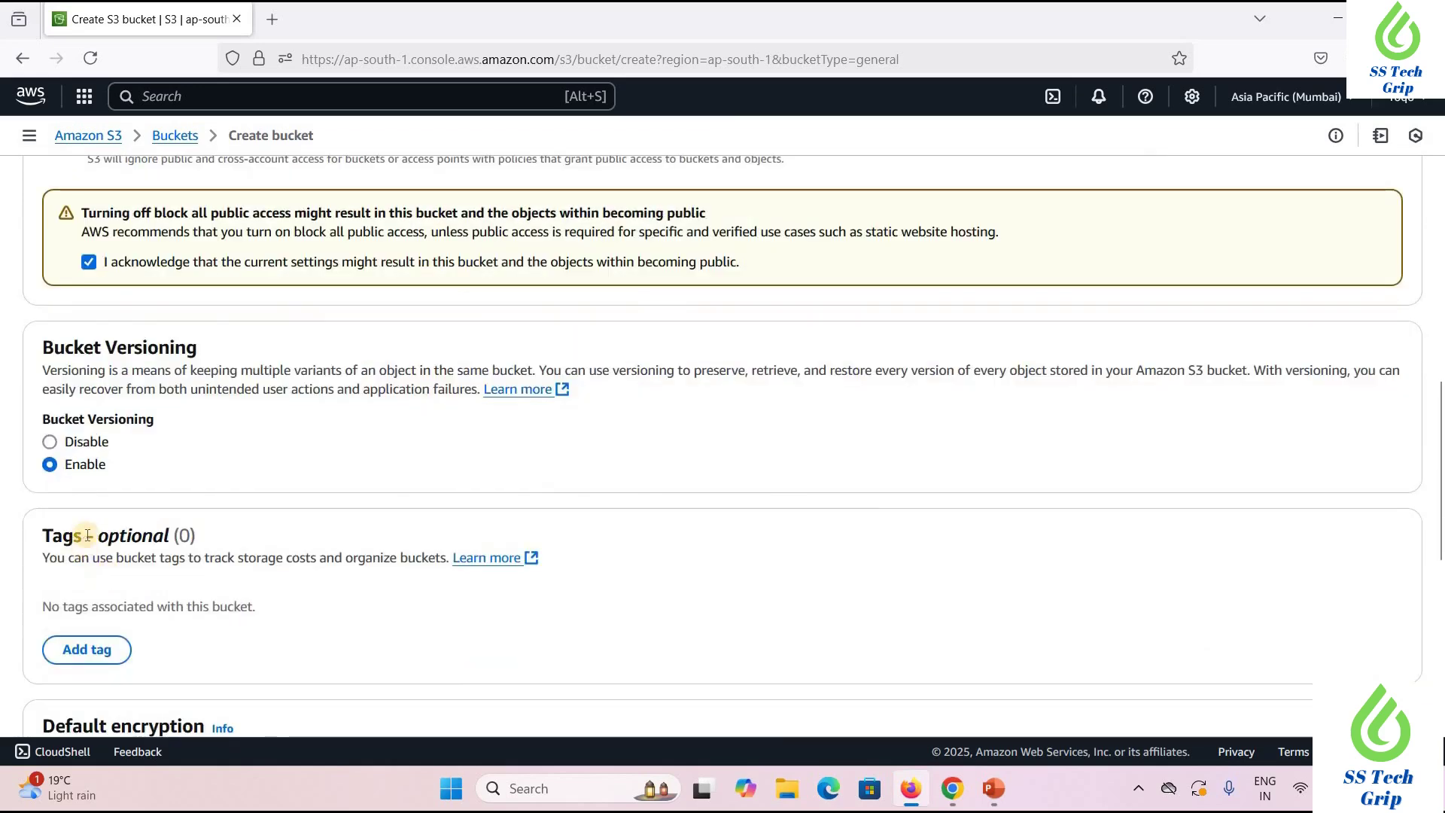
pyautogui.scroll(-5, 1162, 685)
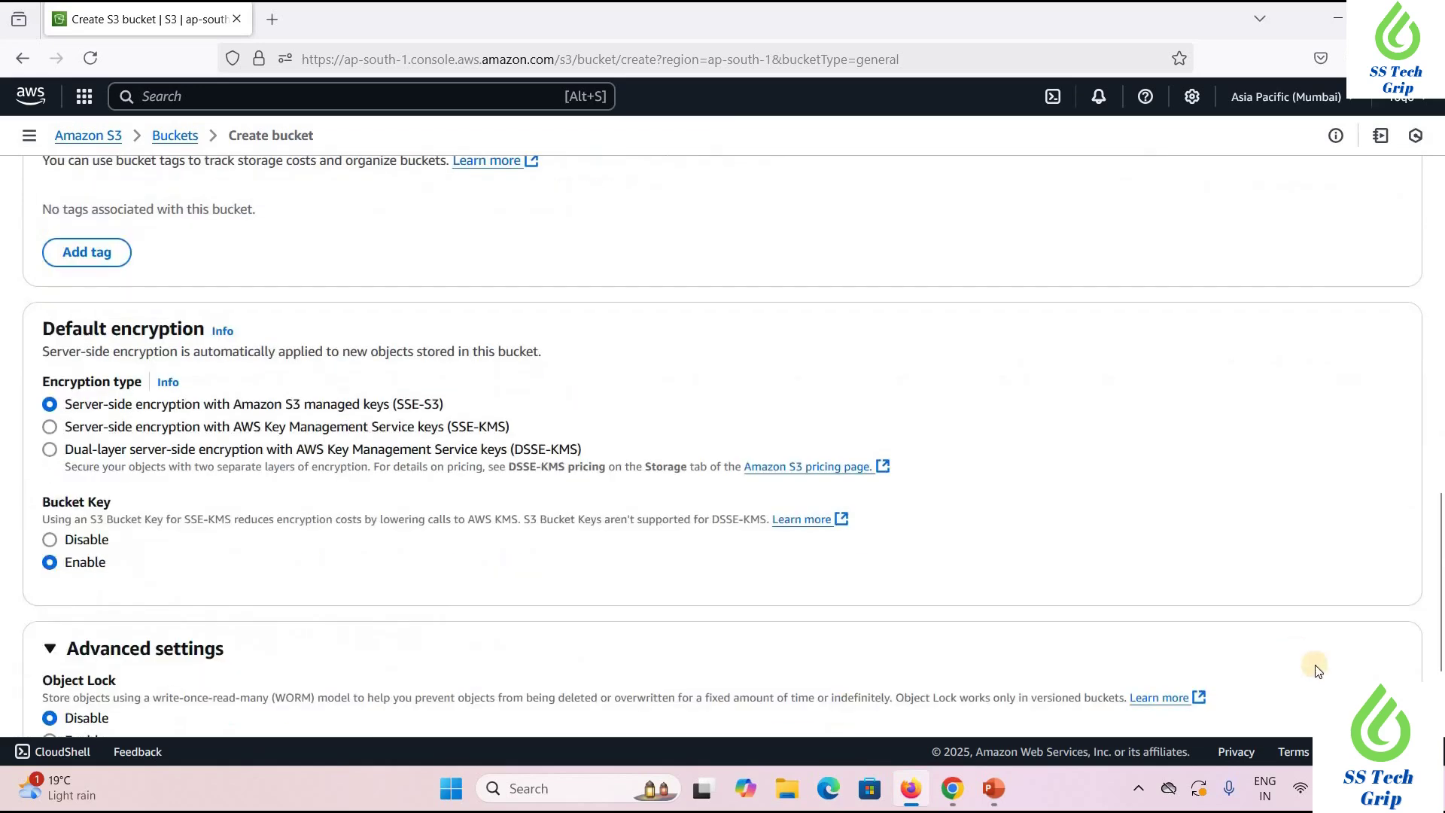
pyautogui.scroll(-4, 1316, 670)
pyautogui.click(1349, 681)
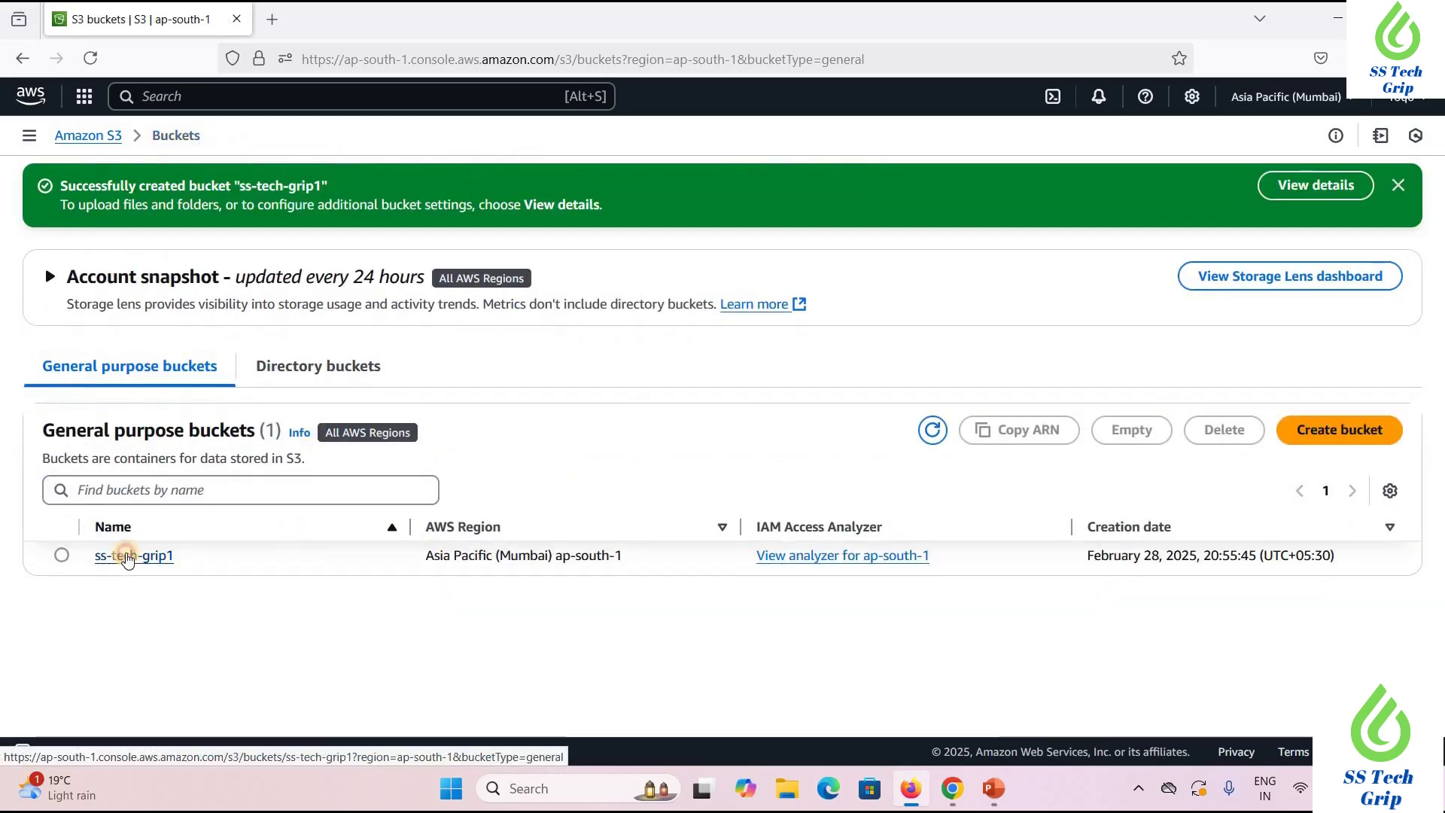
# Open the ss-tech-grip1 bucket and start an upload into it
pyautogui.click(128, 557)
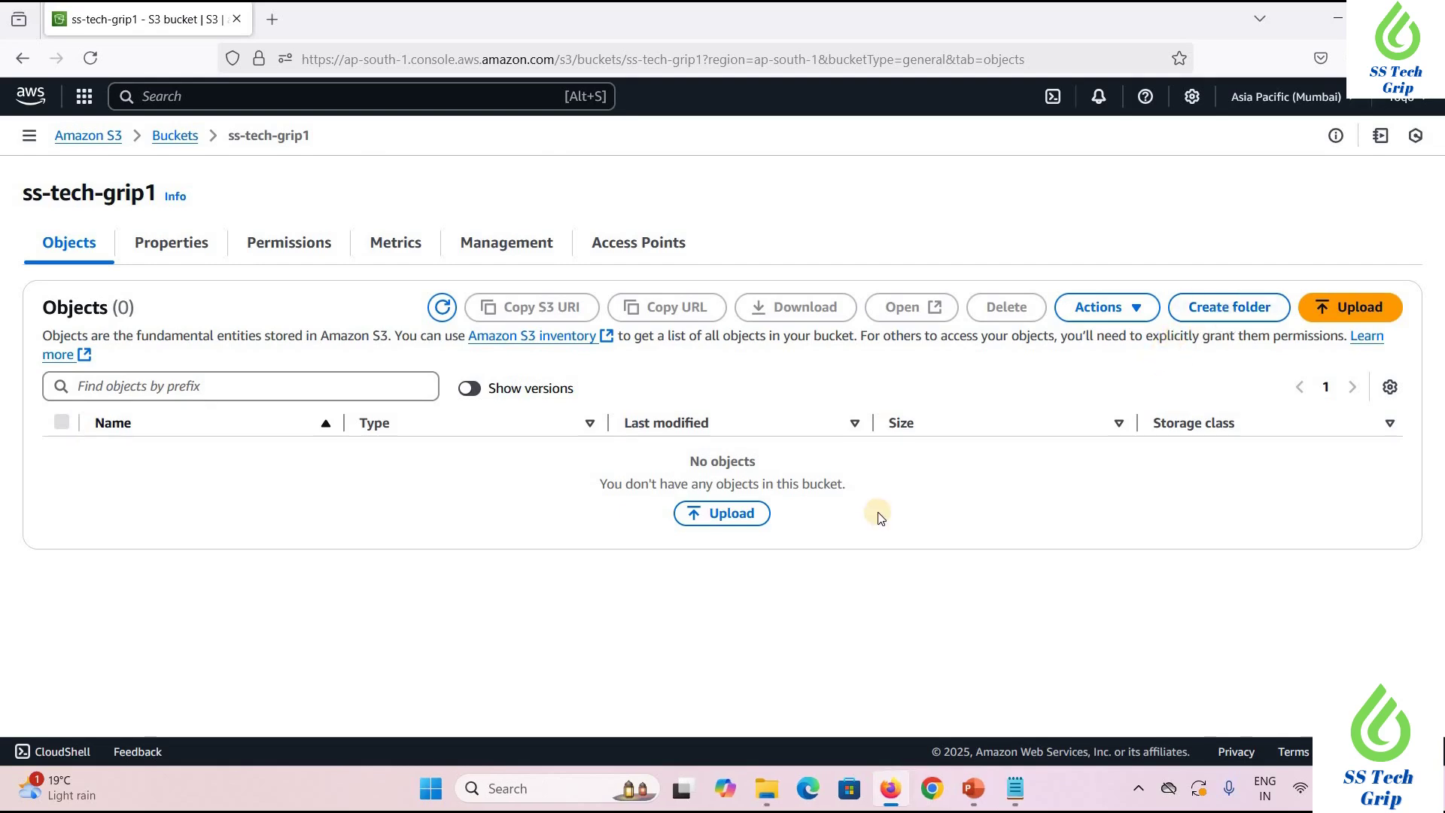
pyautogui.click(718, 515)
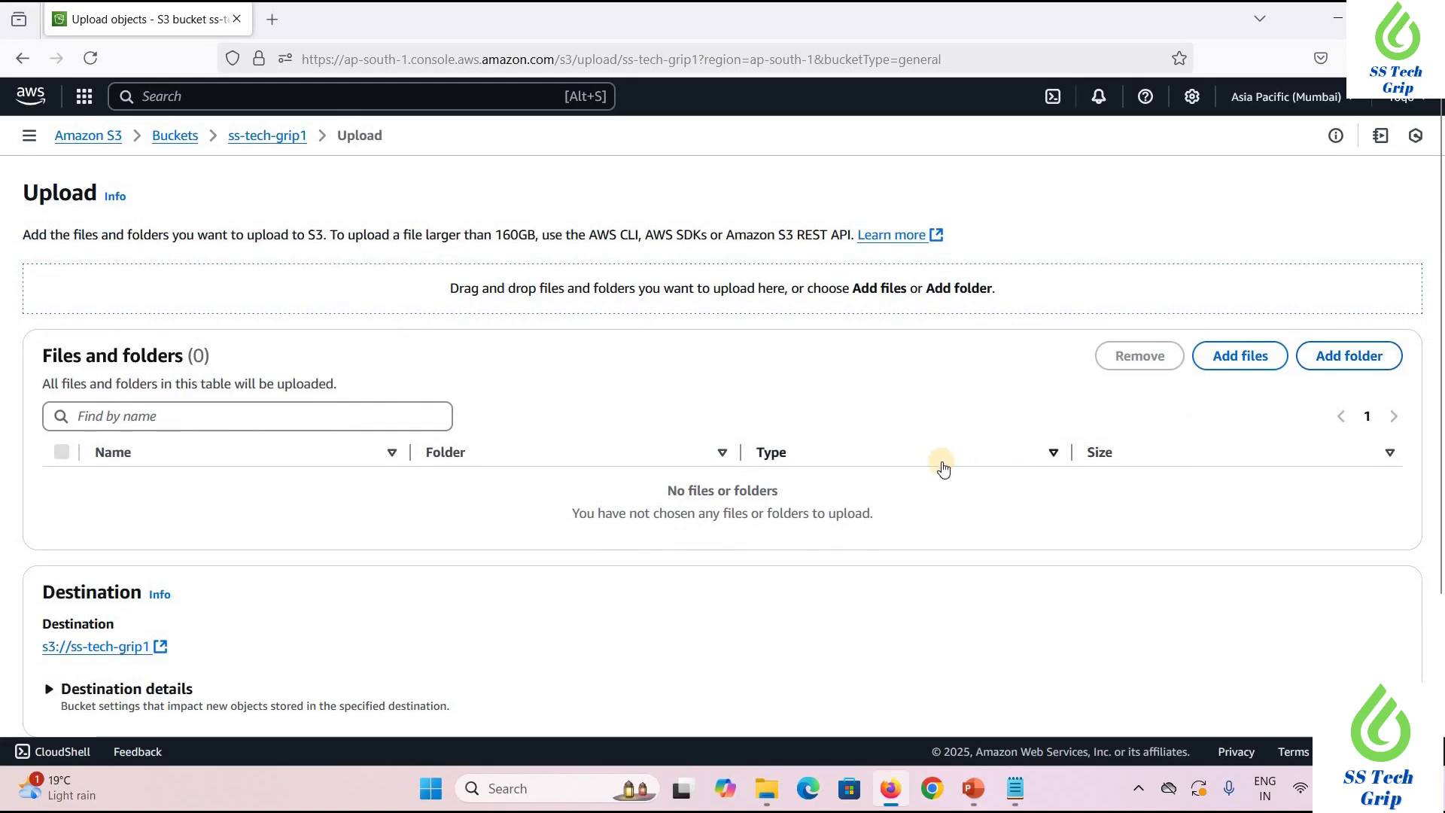
# Switch to the Desktop folder in File Explorer, create a text document with the default name, and open it in Notepad
pyautogui.moveTo(765, 798)
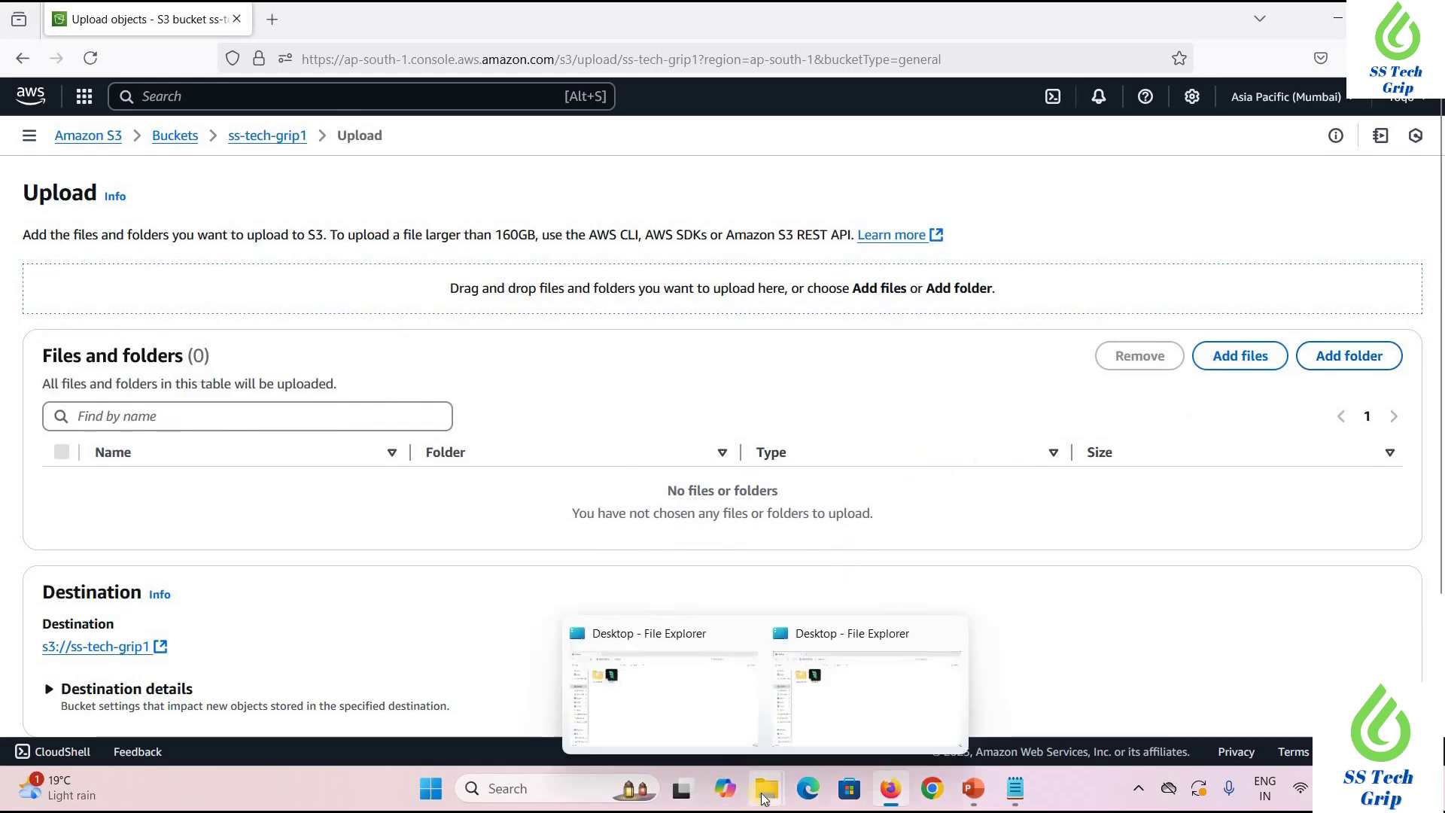
pyautogui.click(836, 625)
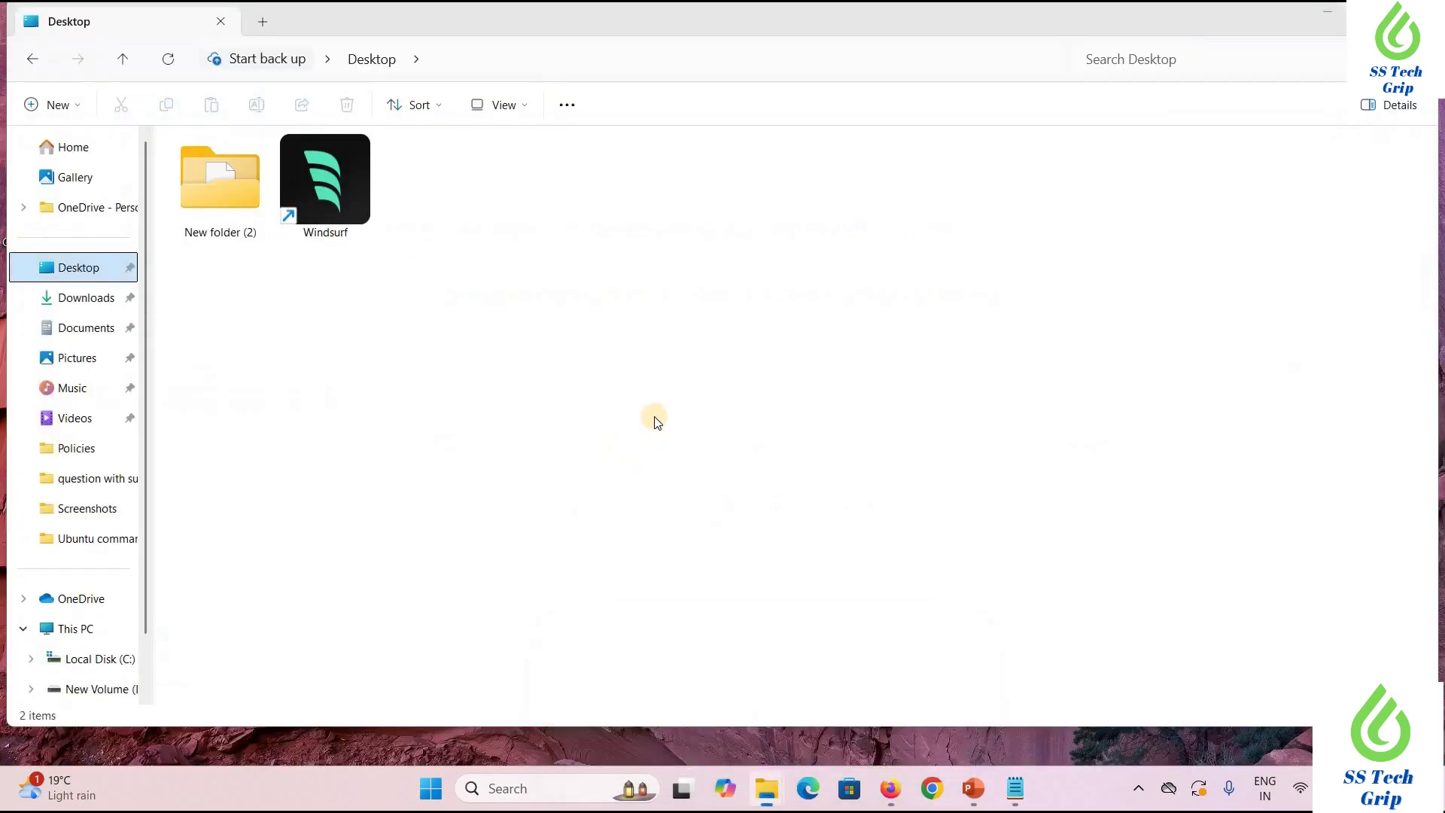
pyautogui.rightClick(698, 370)
pyautogui.moveTo(928, 515)
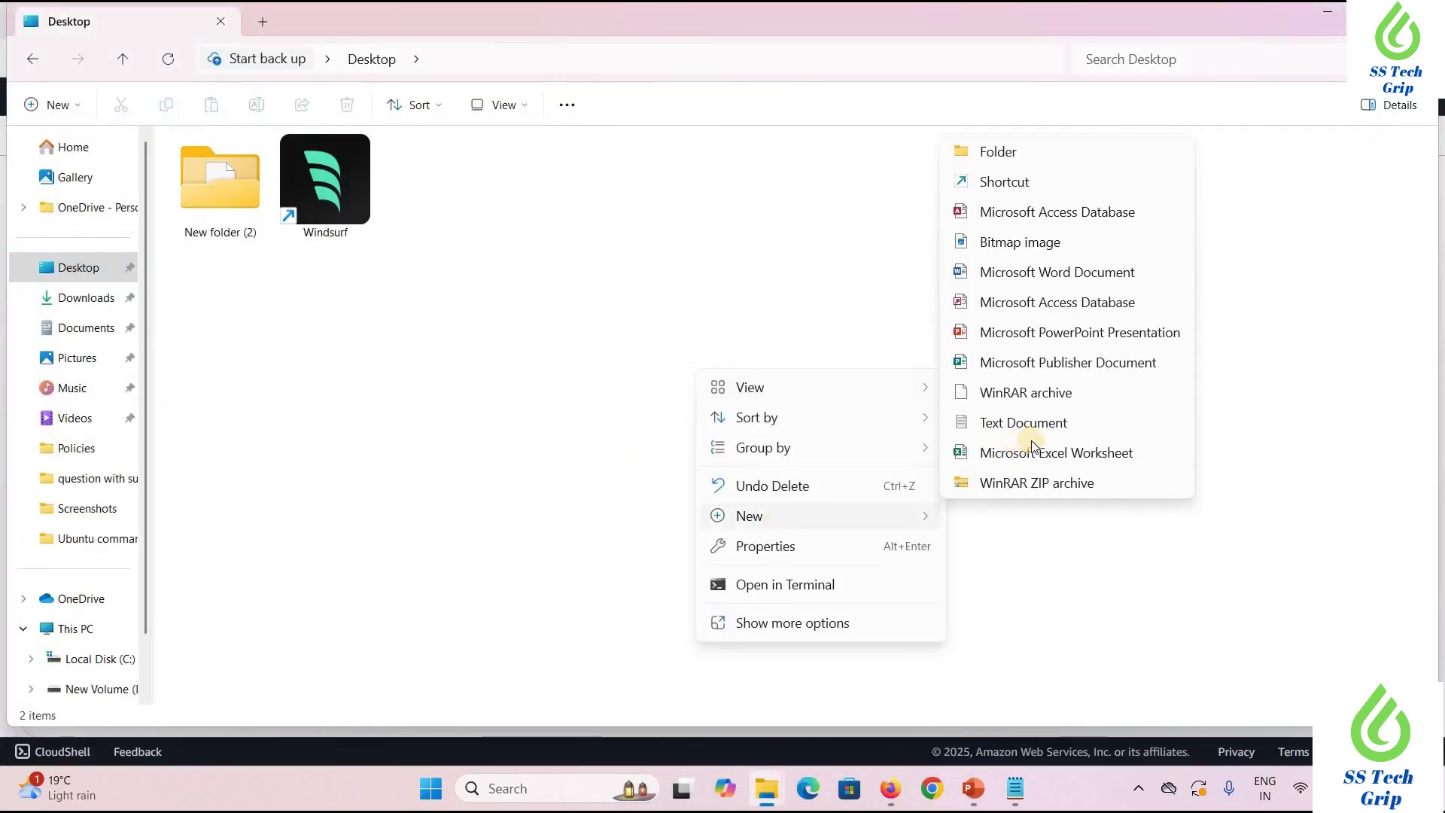
pyautogui.click(1013, 420)
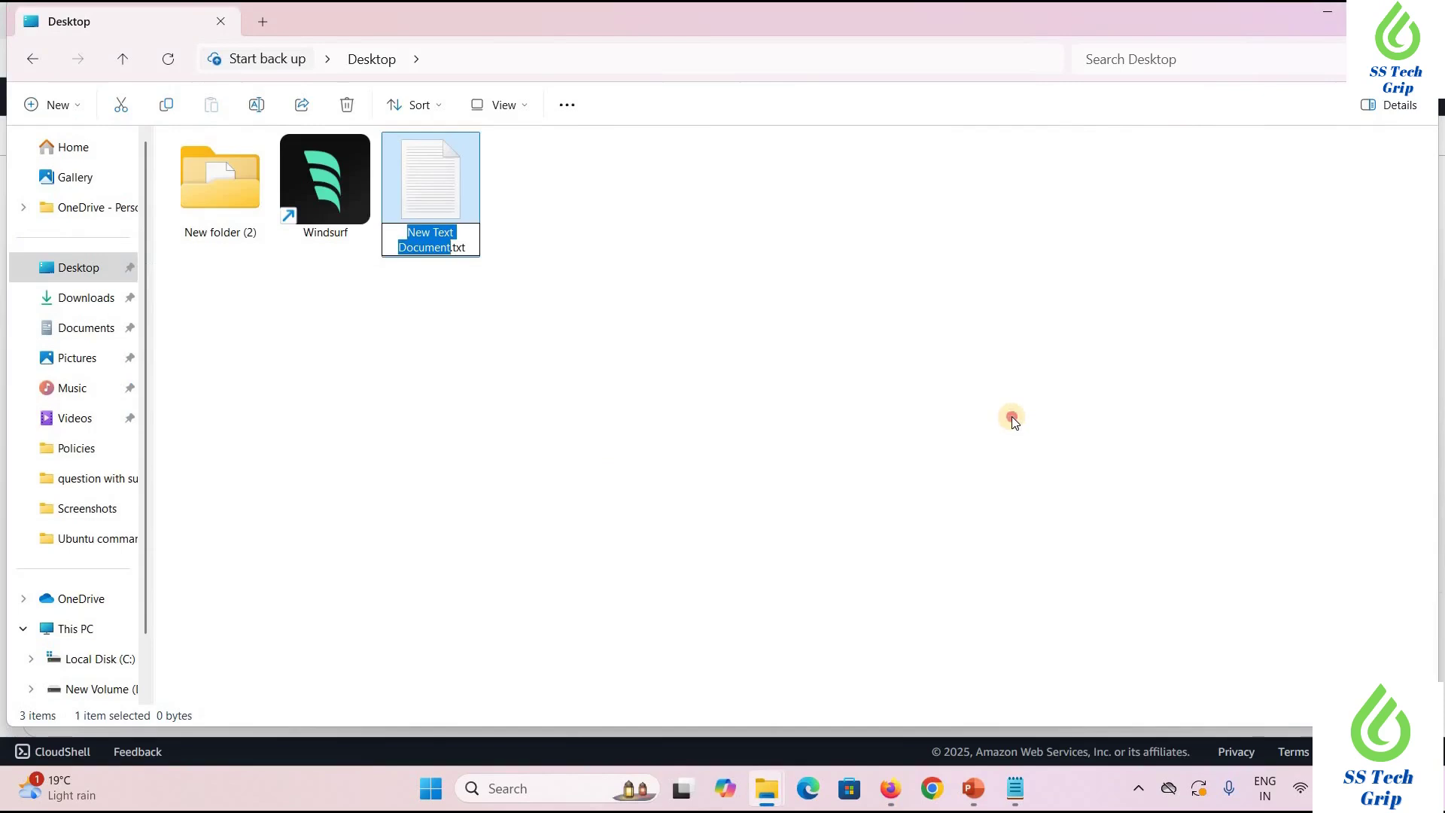
pyautogui.click(599, 303)
pyautogui.doubleClick(456, 219)
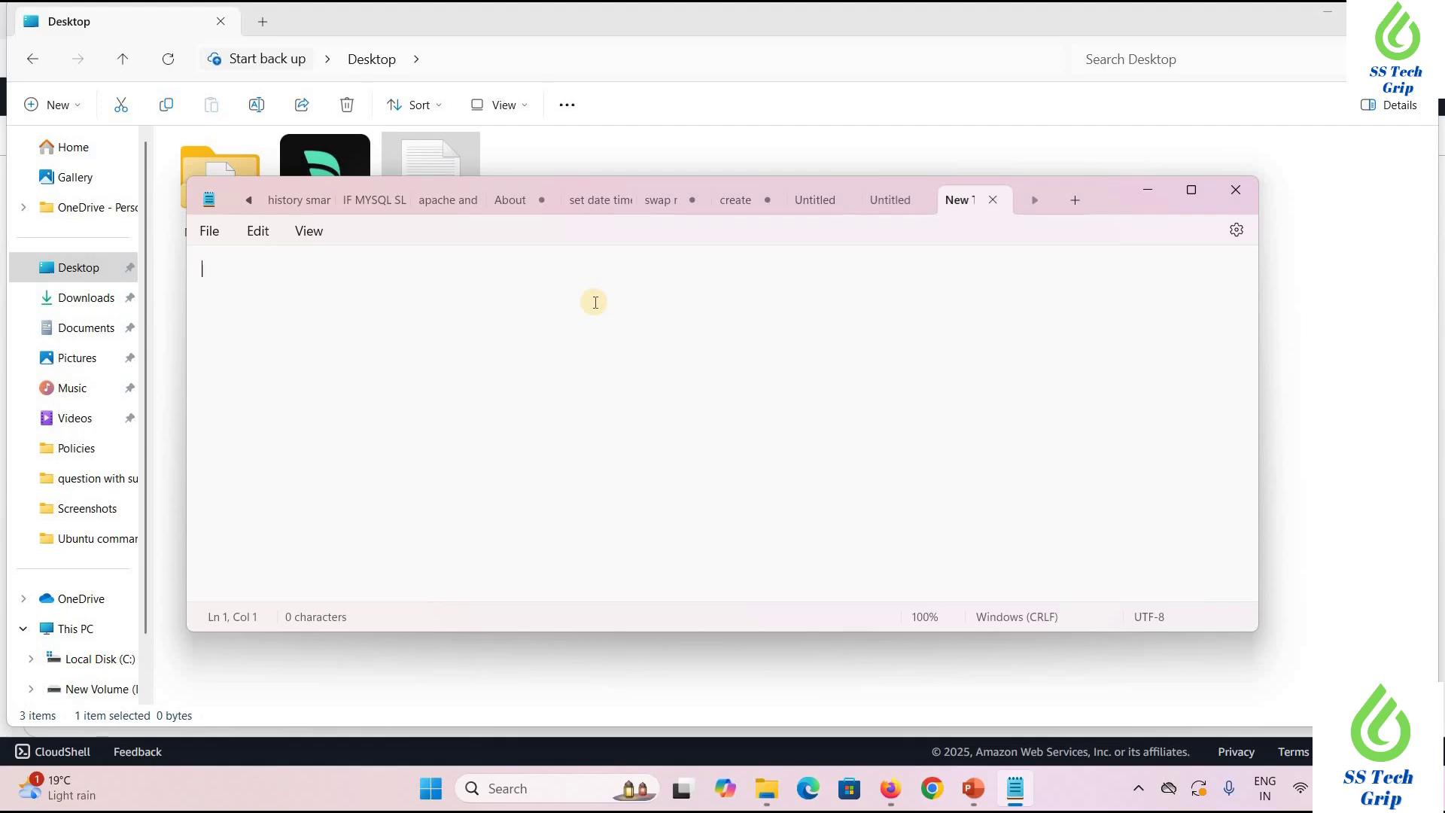
# Write "welcome to my youtube channel", a blank line and "ss tech grip version 1" in the document, and close it with changes saved
pyautogui.write('welcome to my youtub')
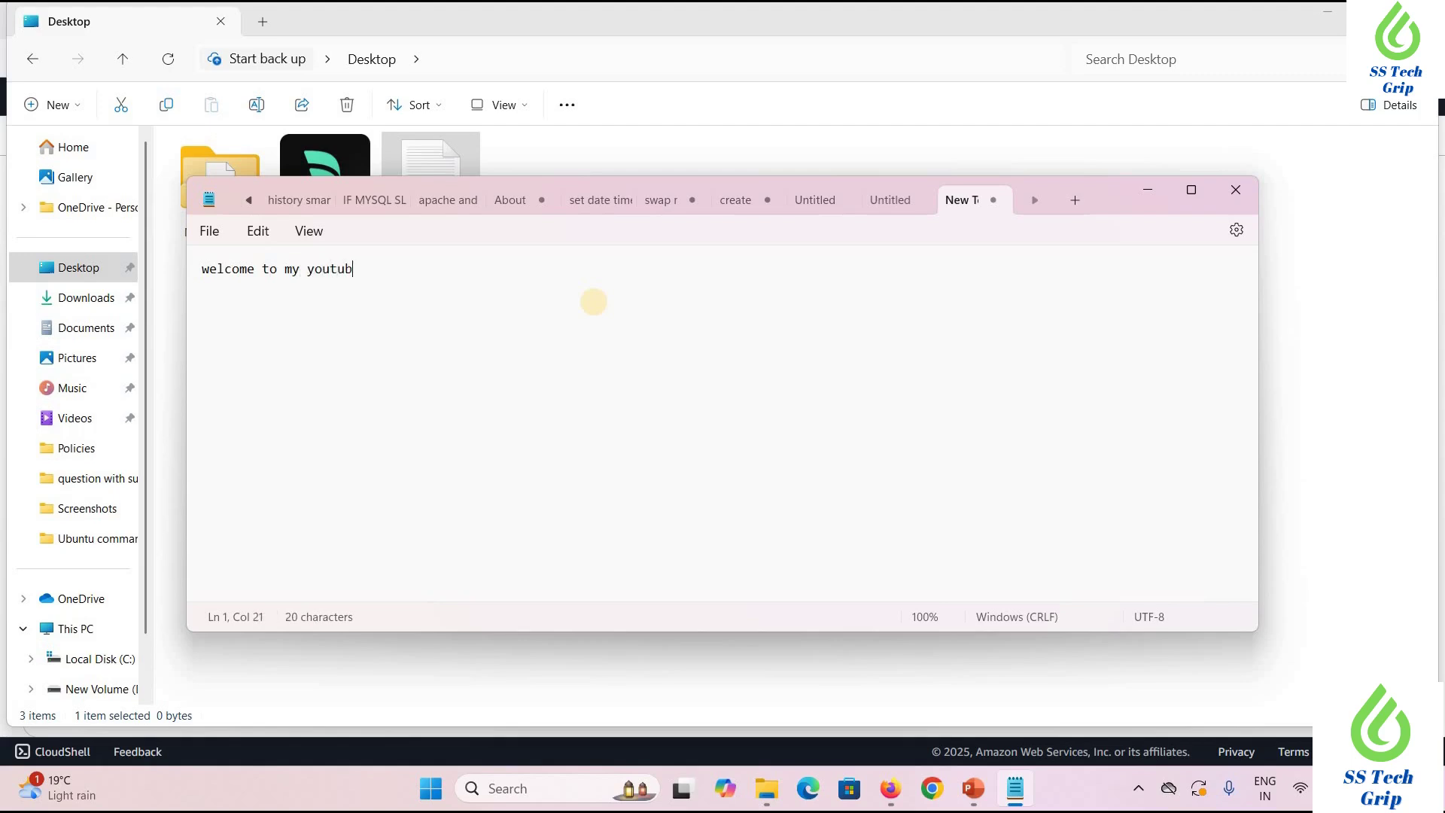
pyautogui.write('e chan')
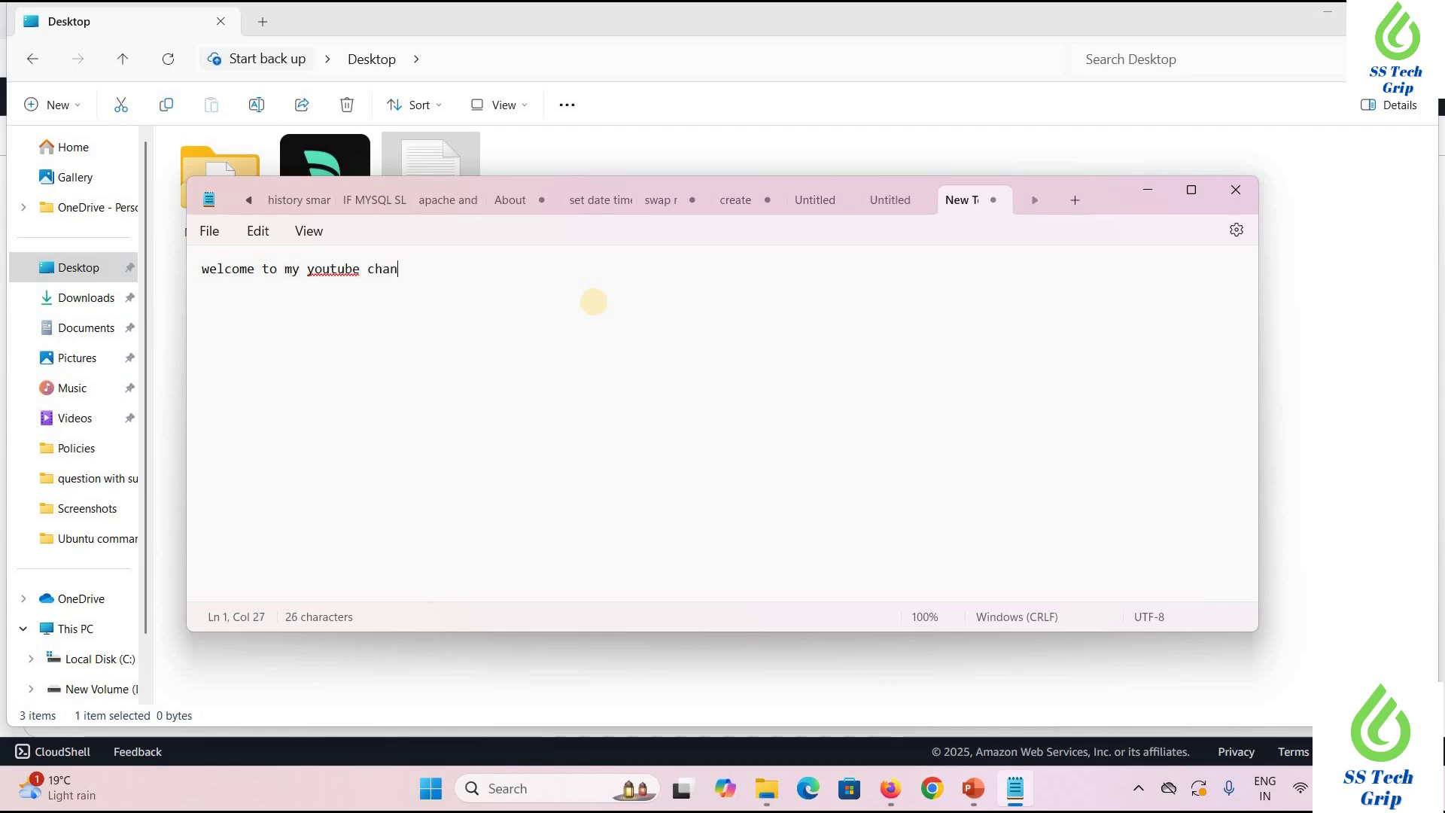
pyautogui.write('nel')
pyautogui.press('Return')
pyautogui.press('Return')
pyautogui.write('ss tech grip')
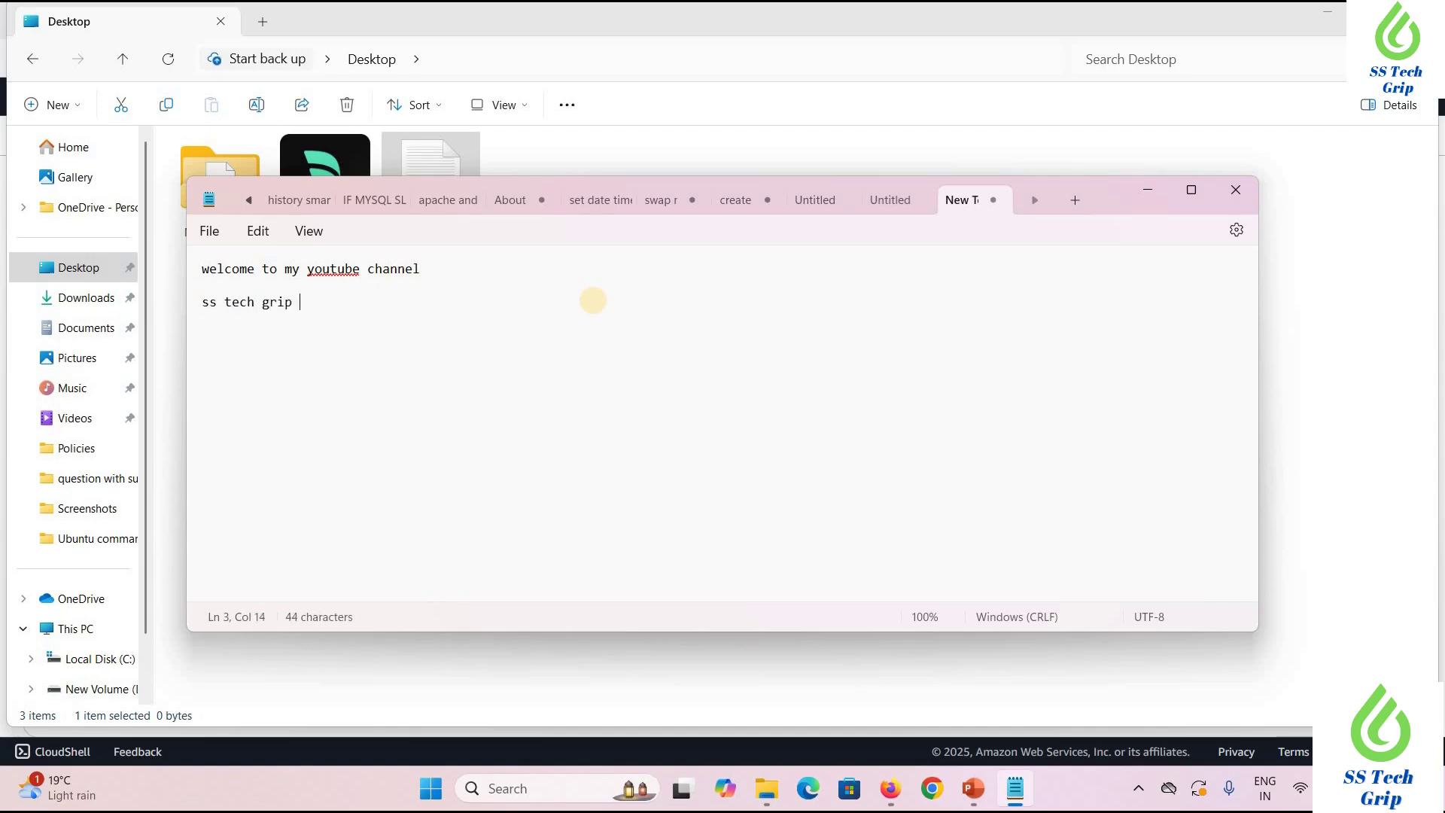
pyautogui.write(' version ')
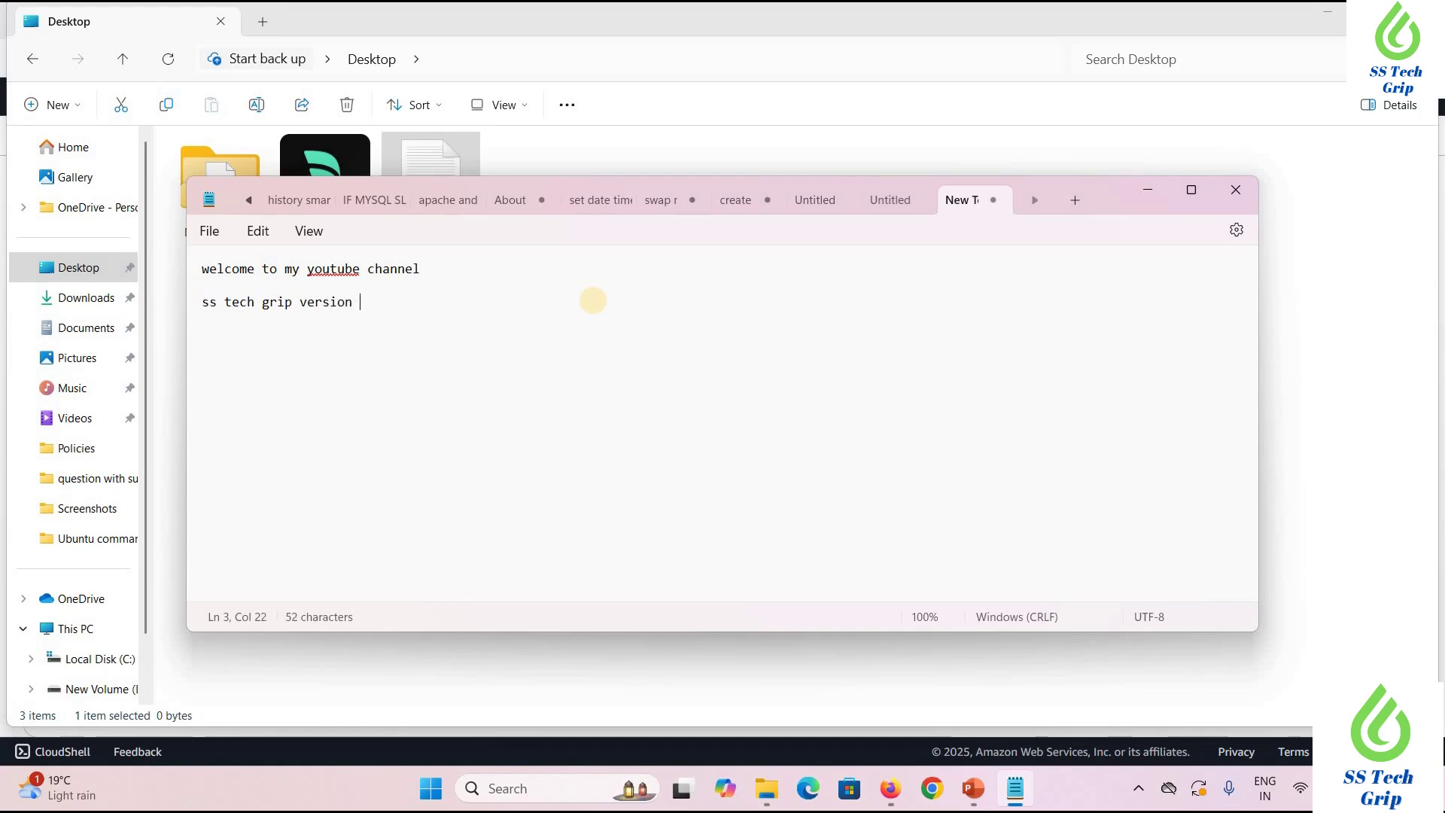
pyautogui.write('1')
pyautogui.click(994, 203)
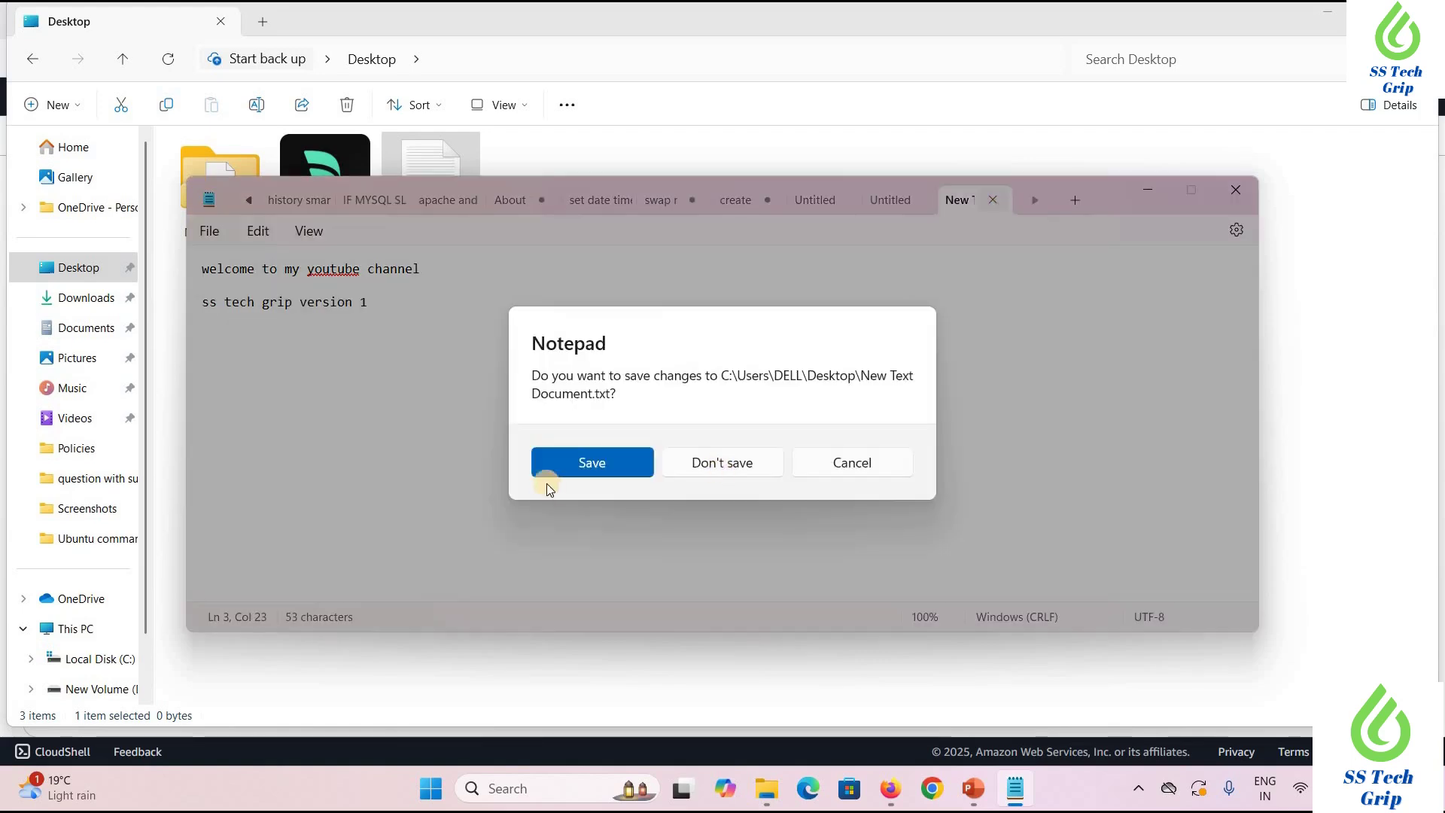
pyautogui.click(580, 466)
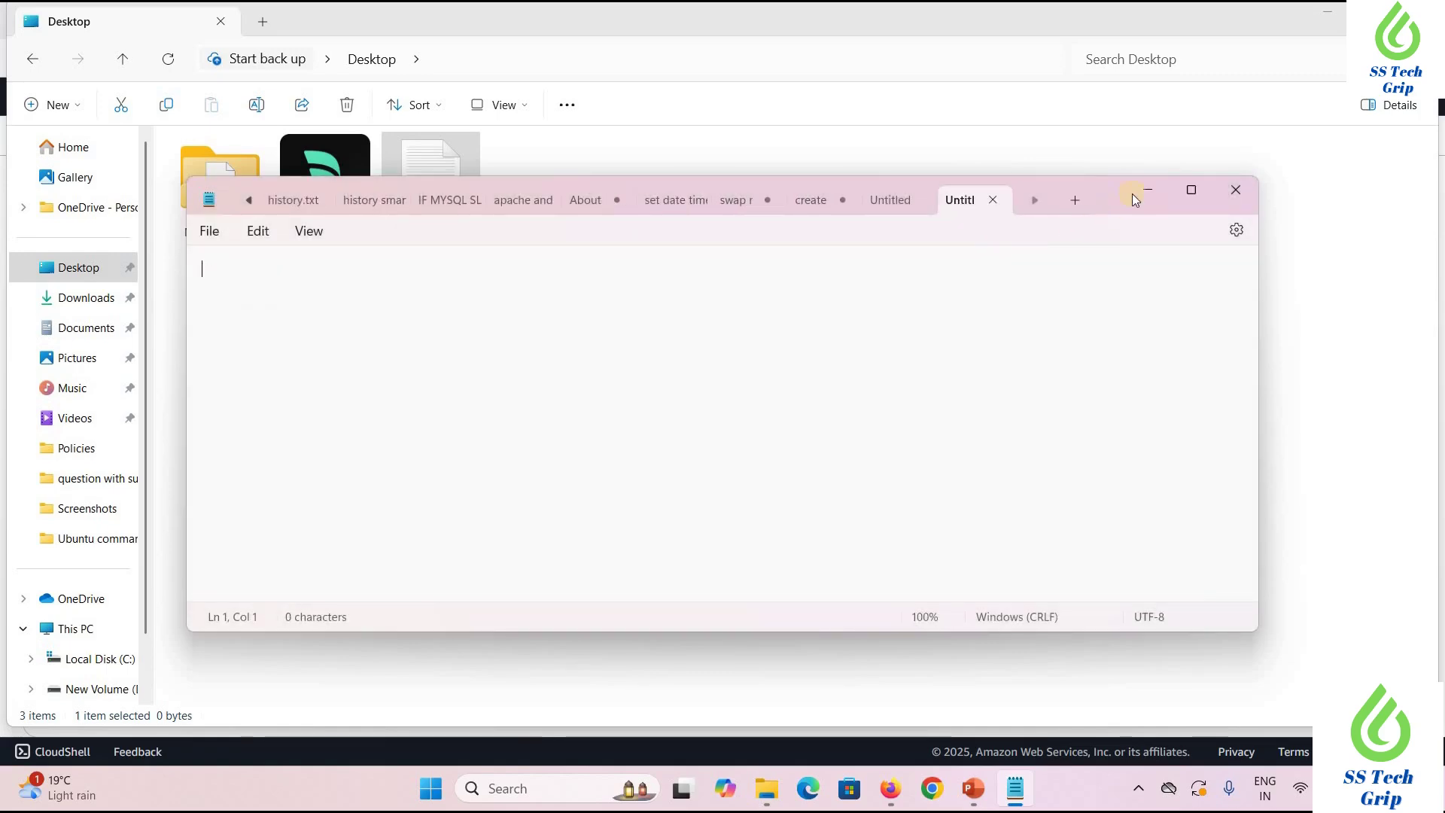
pyautogui.click(1143, 192)
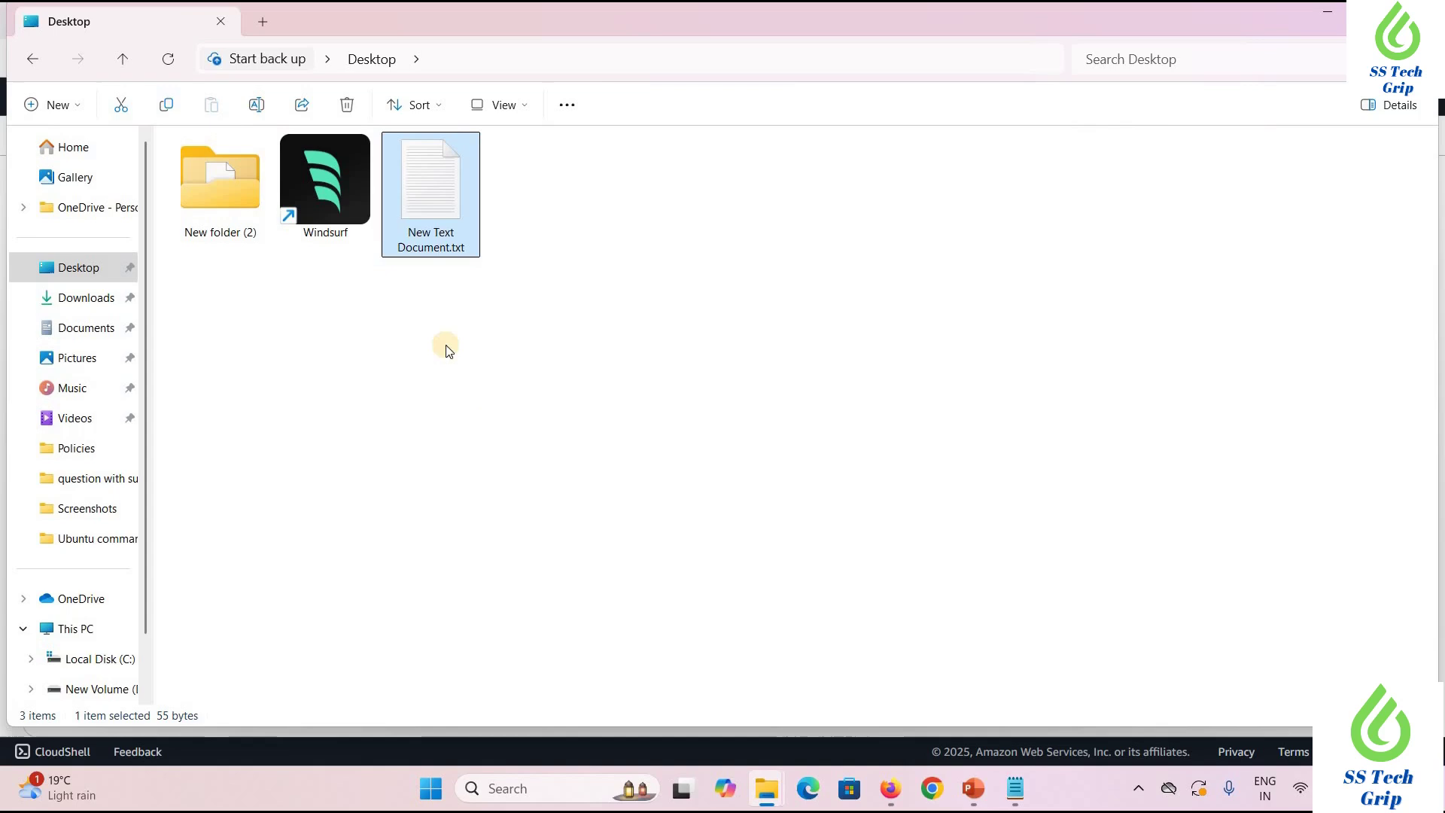
pyautogui.click(449, 287)
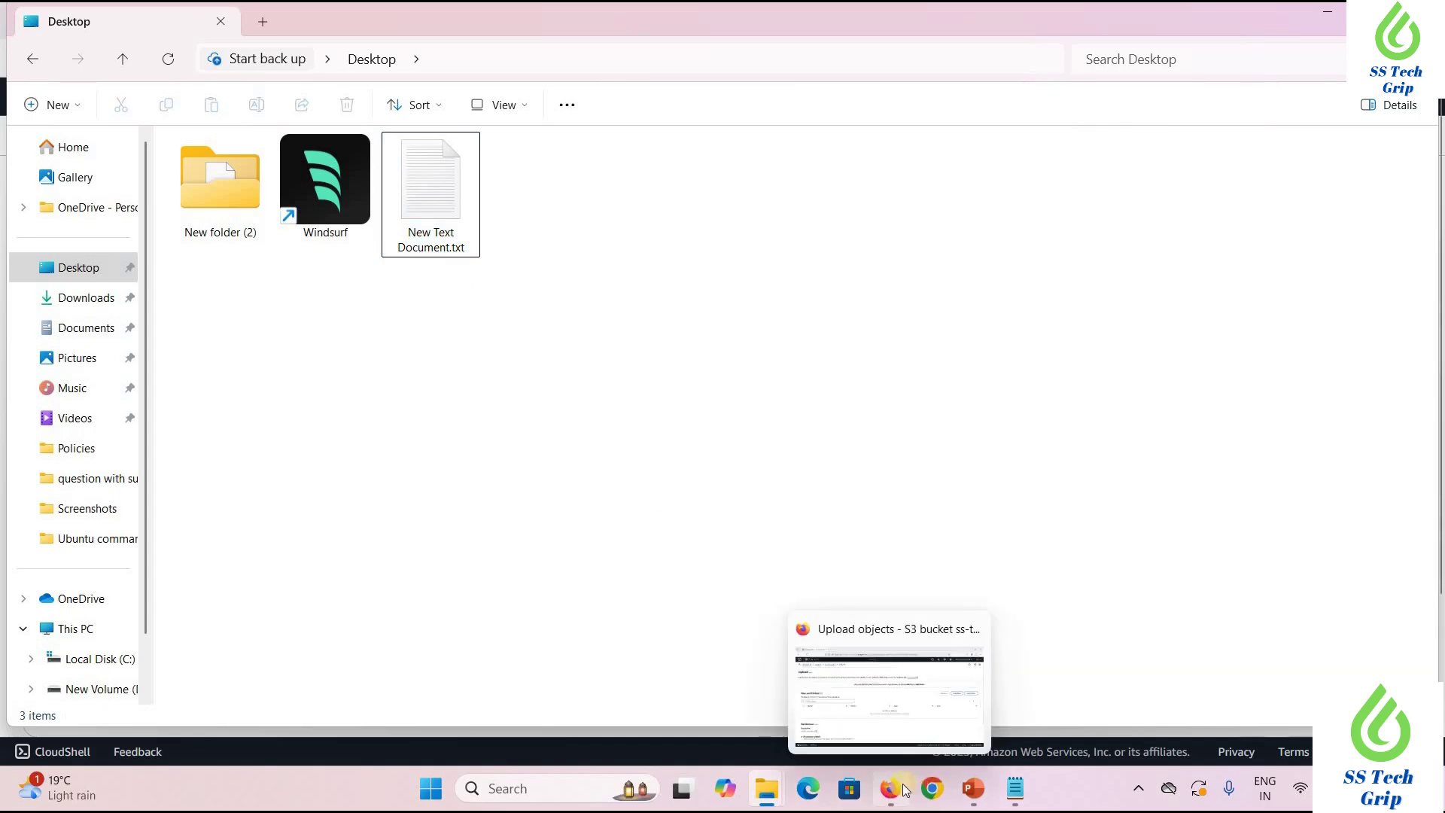
# Return to the S3 upload page in Firefox and add New Text Document.txt from the Desktop to the upload
pyautogui.click(971, 647)
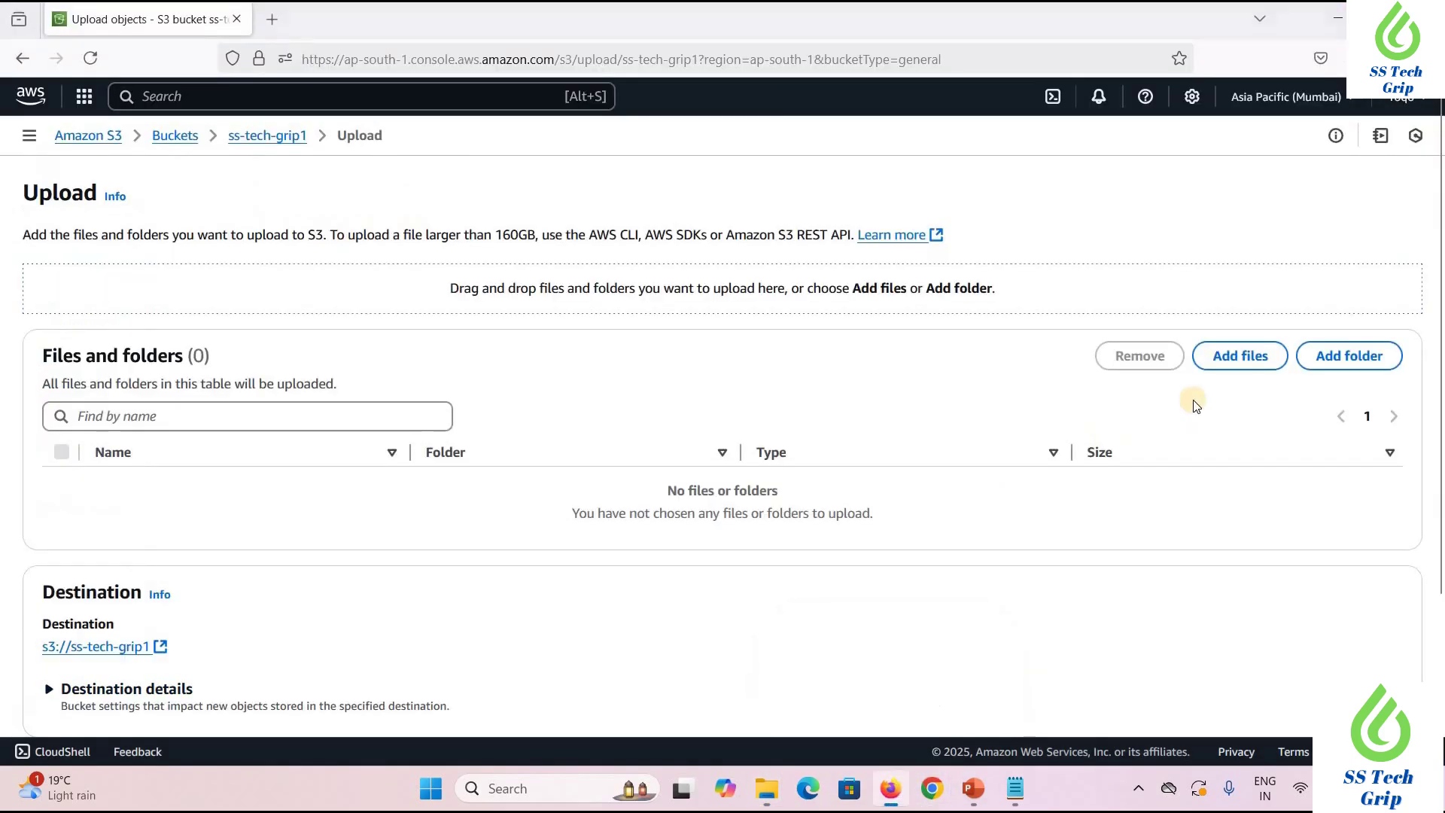
pyautogui.click(1227, 358)
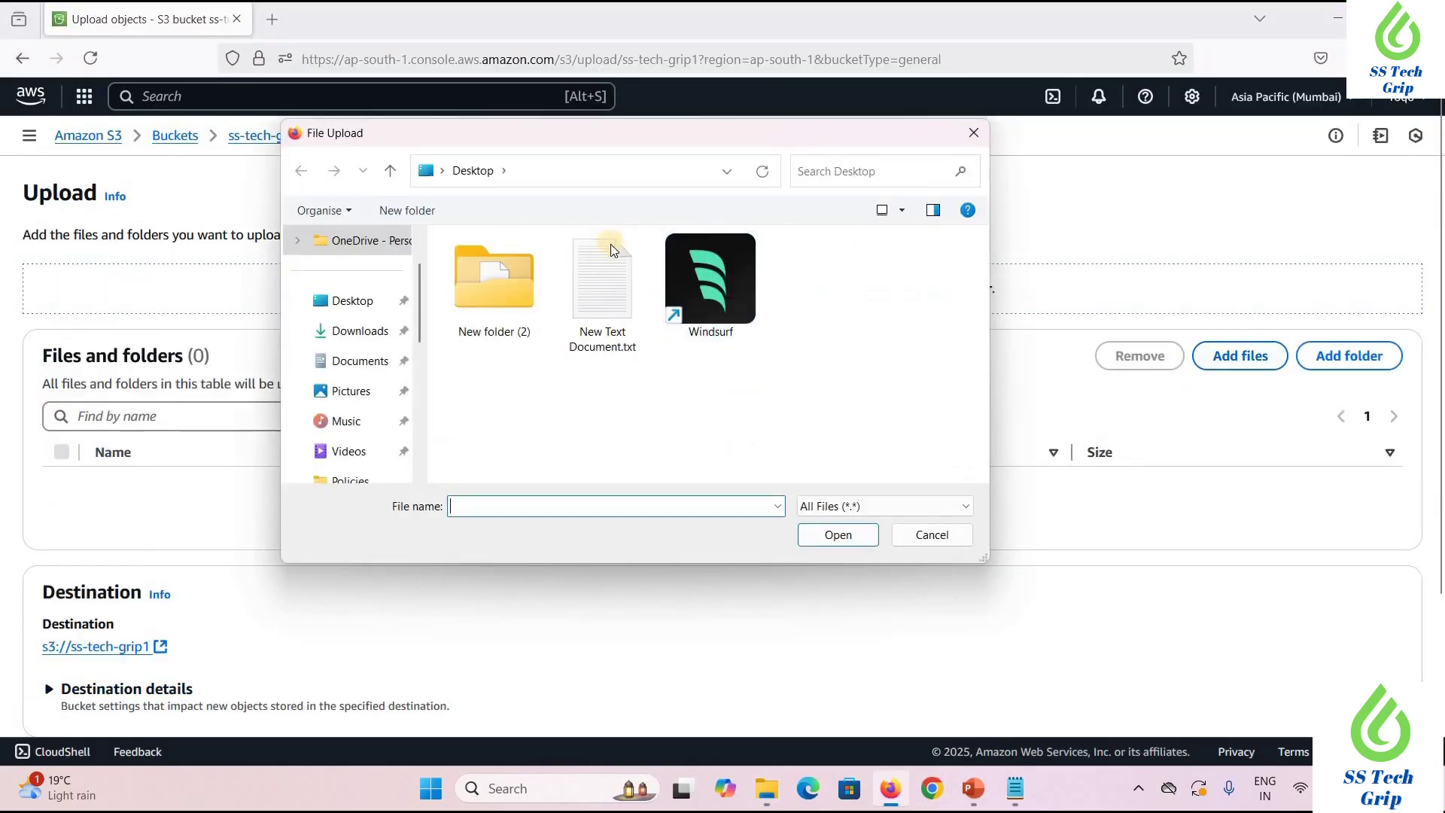
pyautogui.click(607, 277)
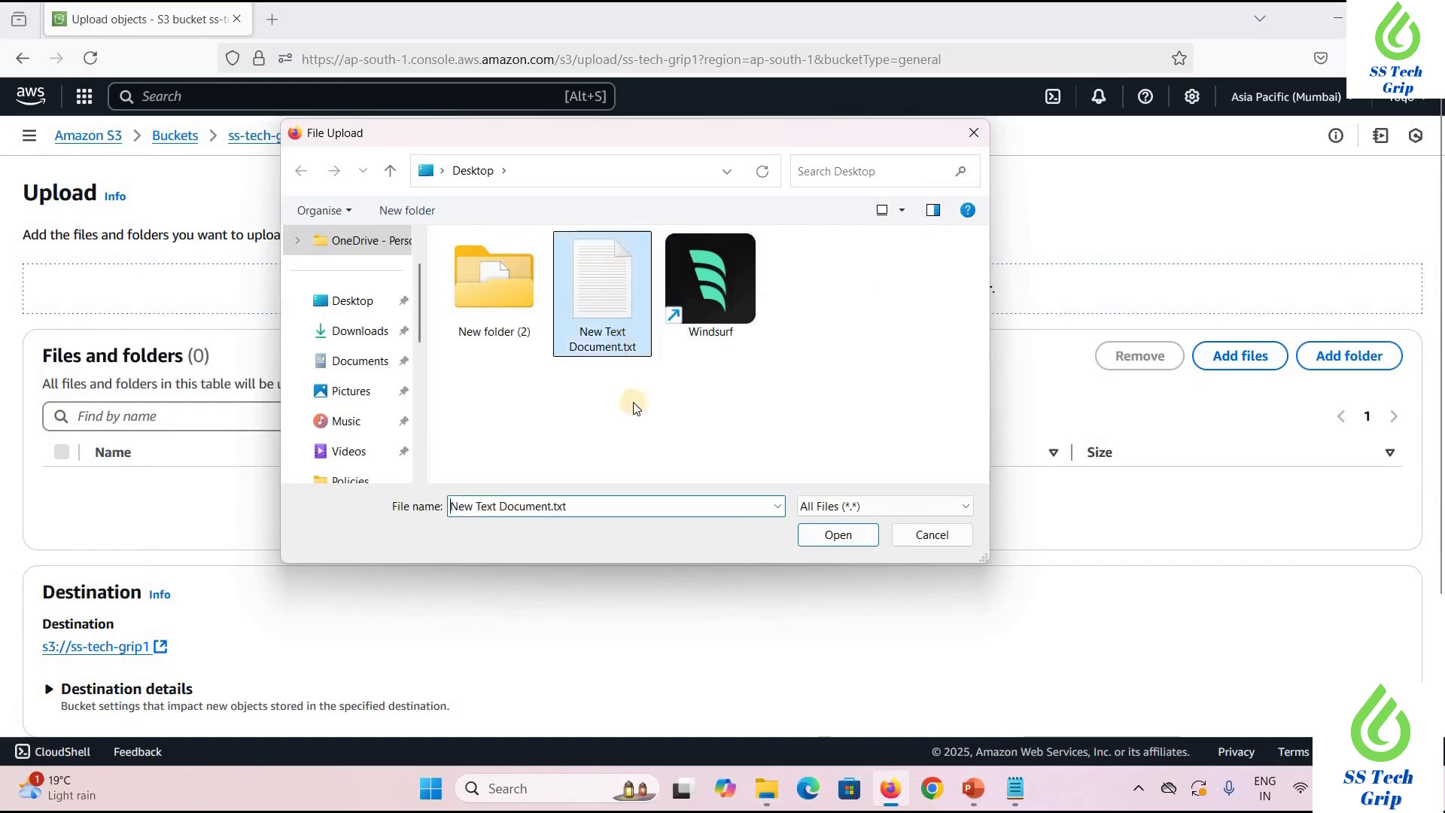
pyautogui.click(836, 536)
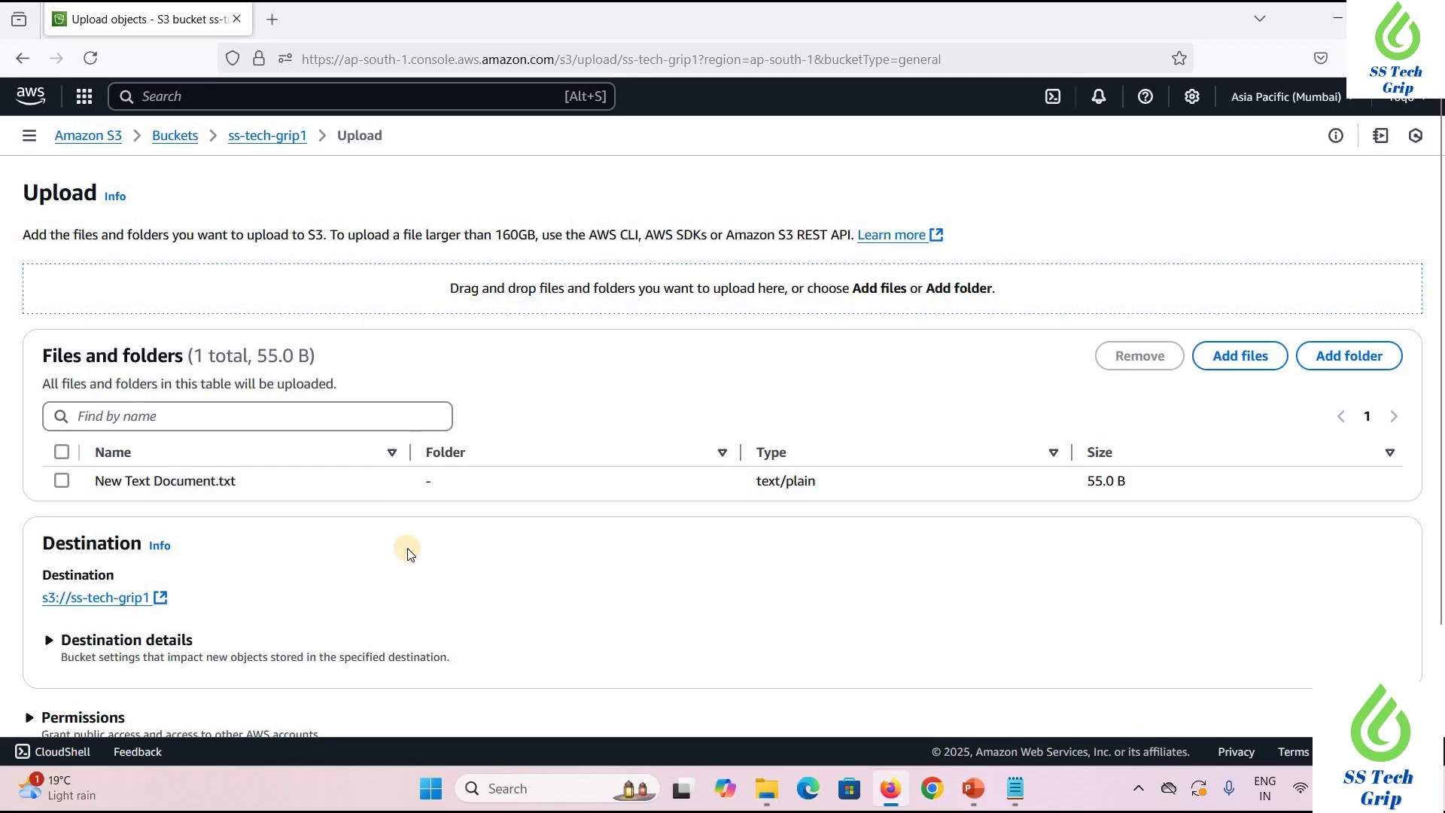
# Expand the destination details to check the bucket's versioning, encryption and Object Lock settings
pyautogui.scroll(-2, 409, 553)
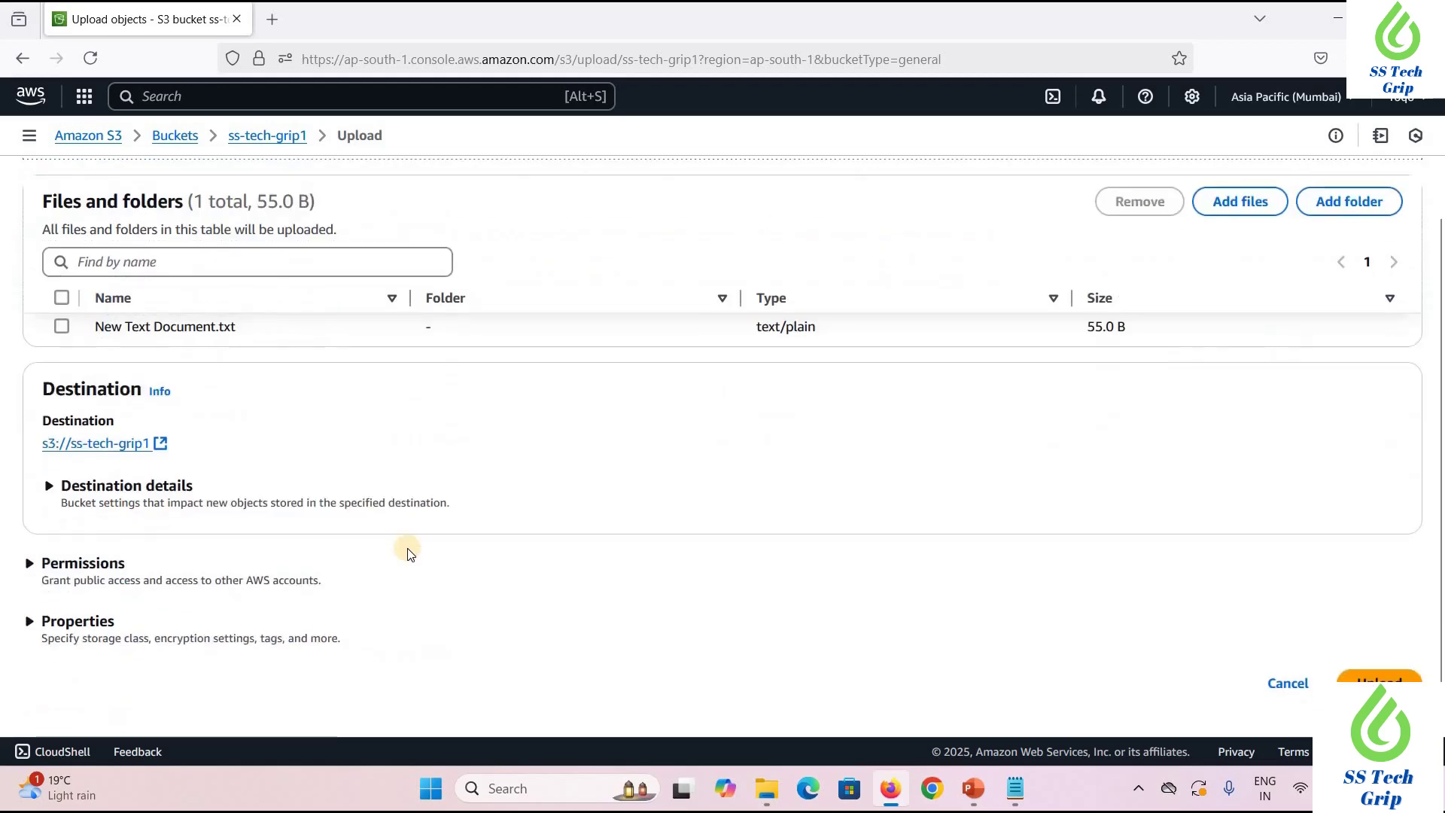
pyautogui.click(158, 488)
pyautogui.scroll(-1, 247, 477)
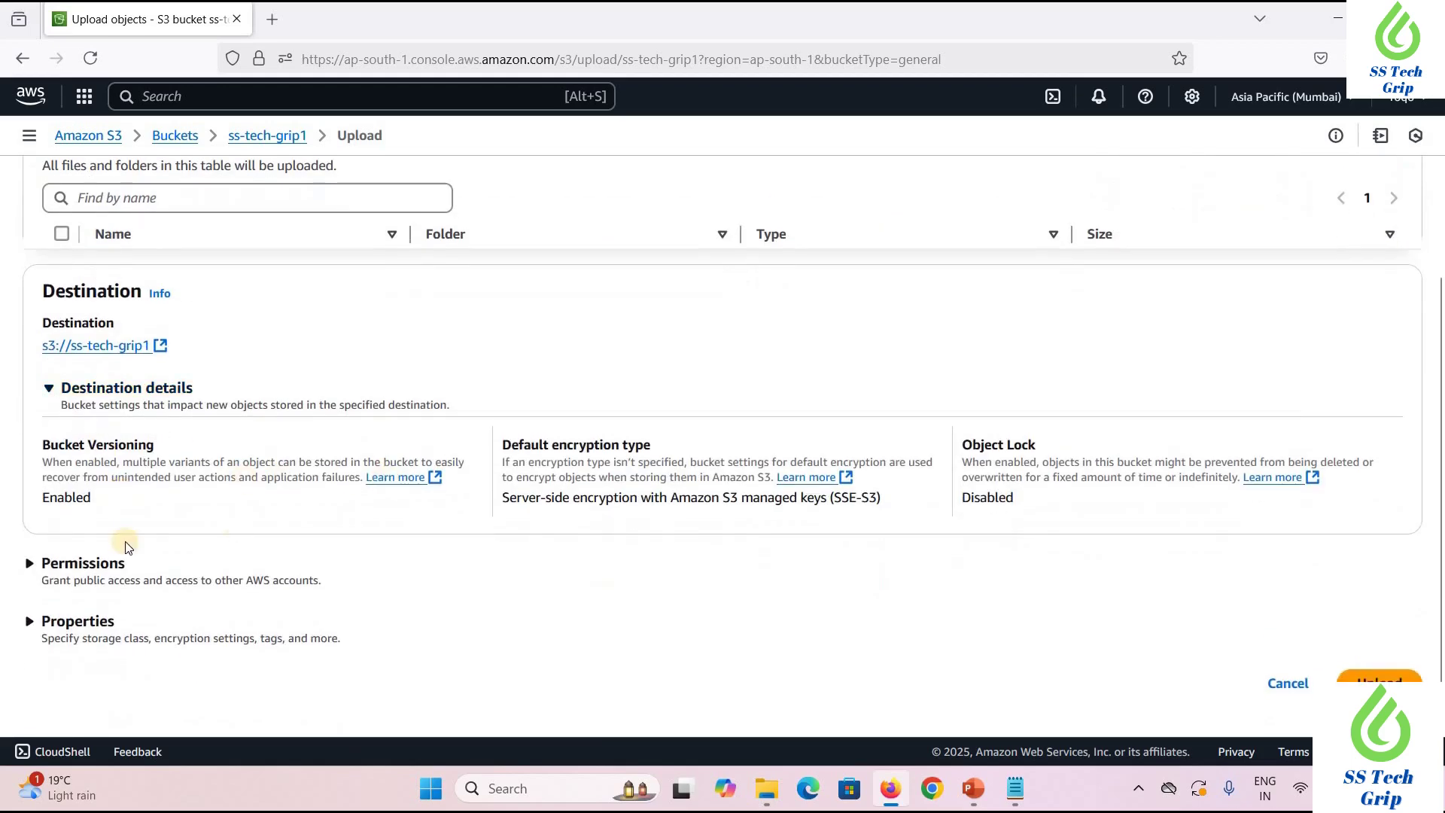
# Expand the upload's permissions and properties sections and review the storage class, encryption, checksum, tag and metadata options
pyautogui.click(83, 561)
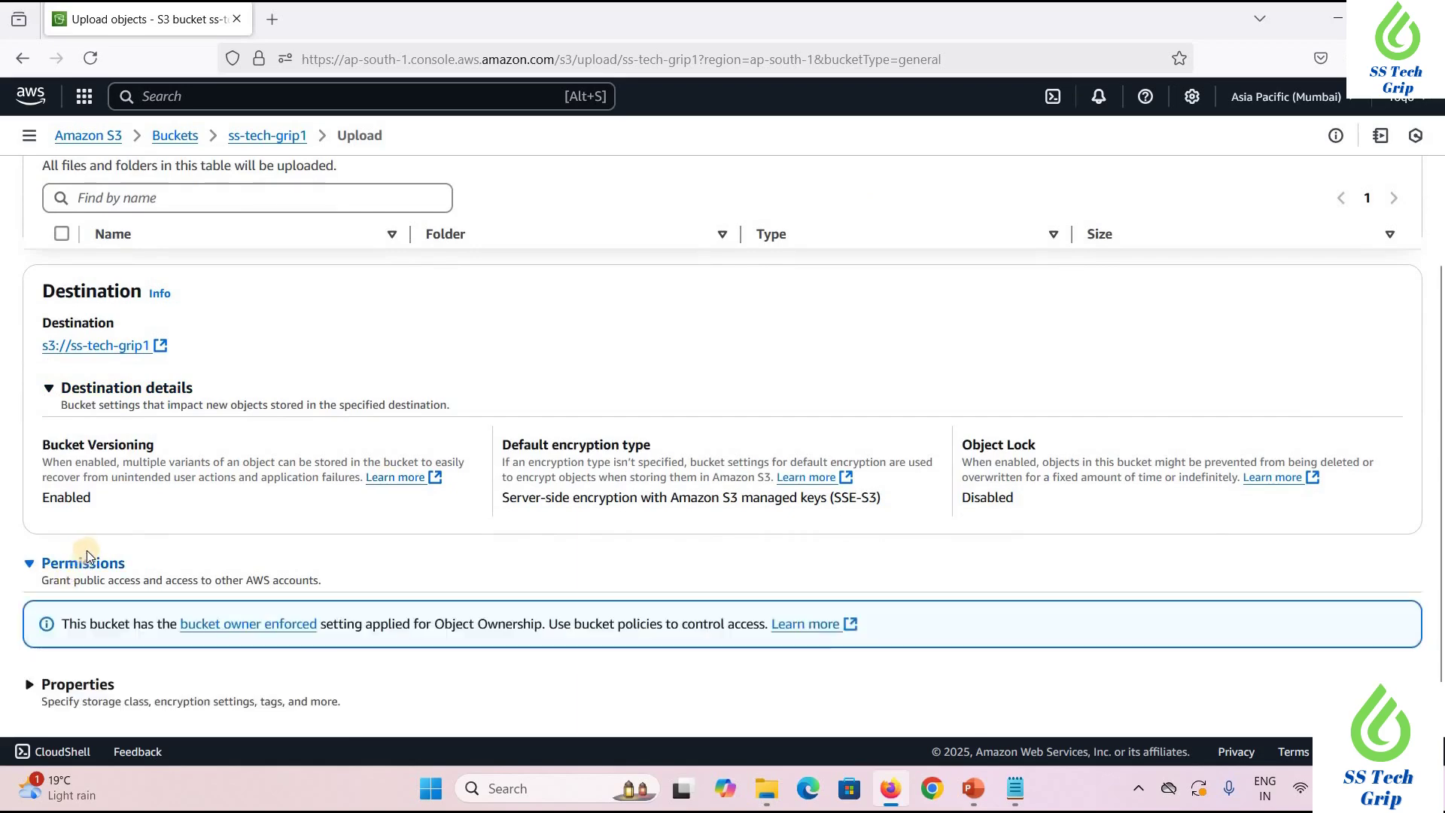
pyautogui.scroll(-1, 75, 602)
pyautogui.click(73, 623)
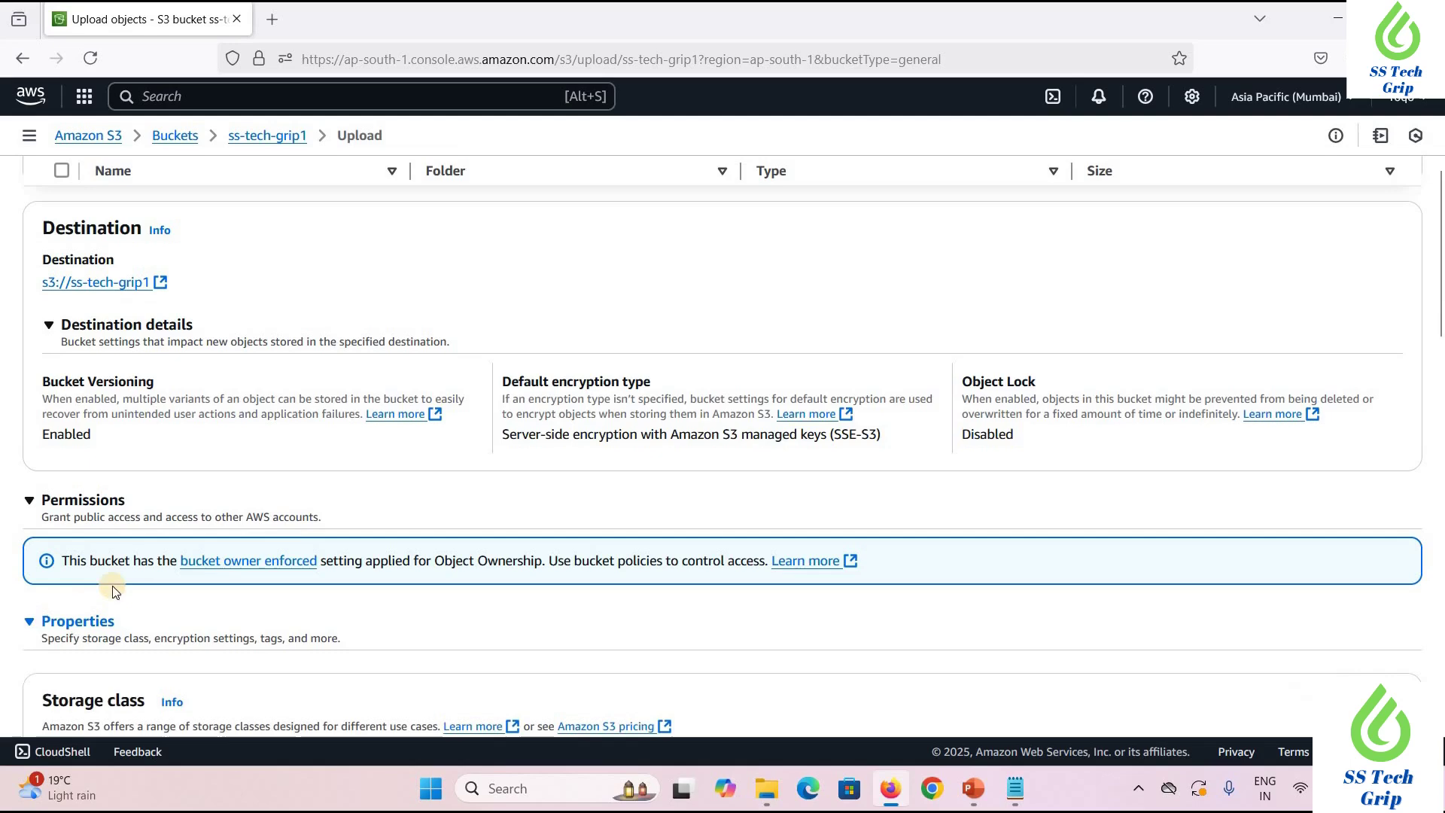
pyautogui.scroll(-5, 335, 567)
pyautogui.scroll(-9, 338, 563)
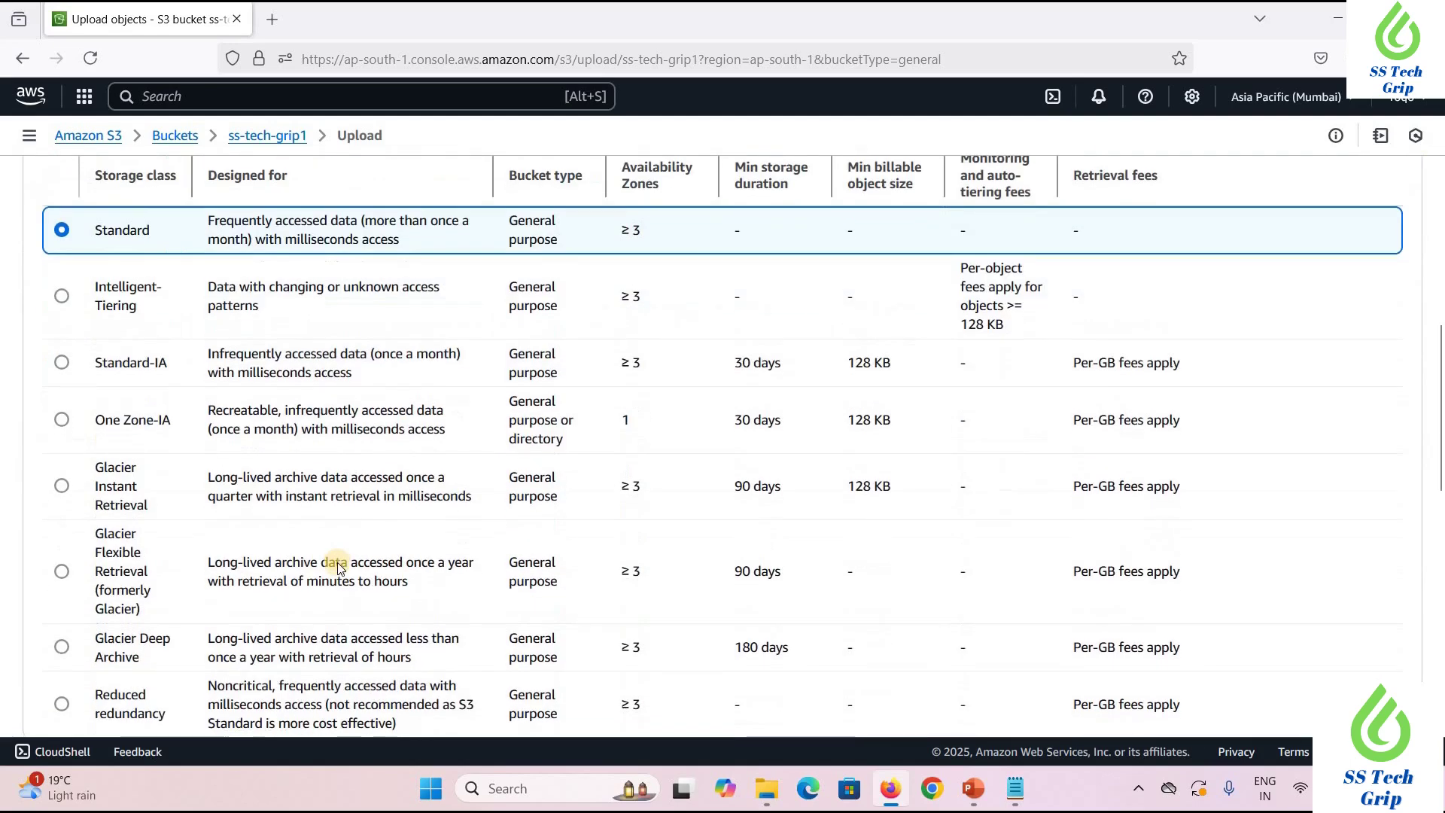
pyautogui.scroll(-1, 336, 568)
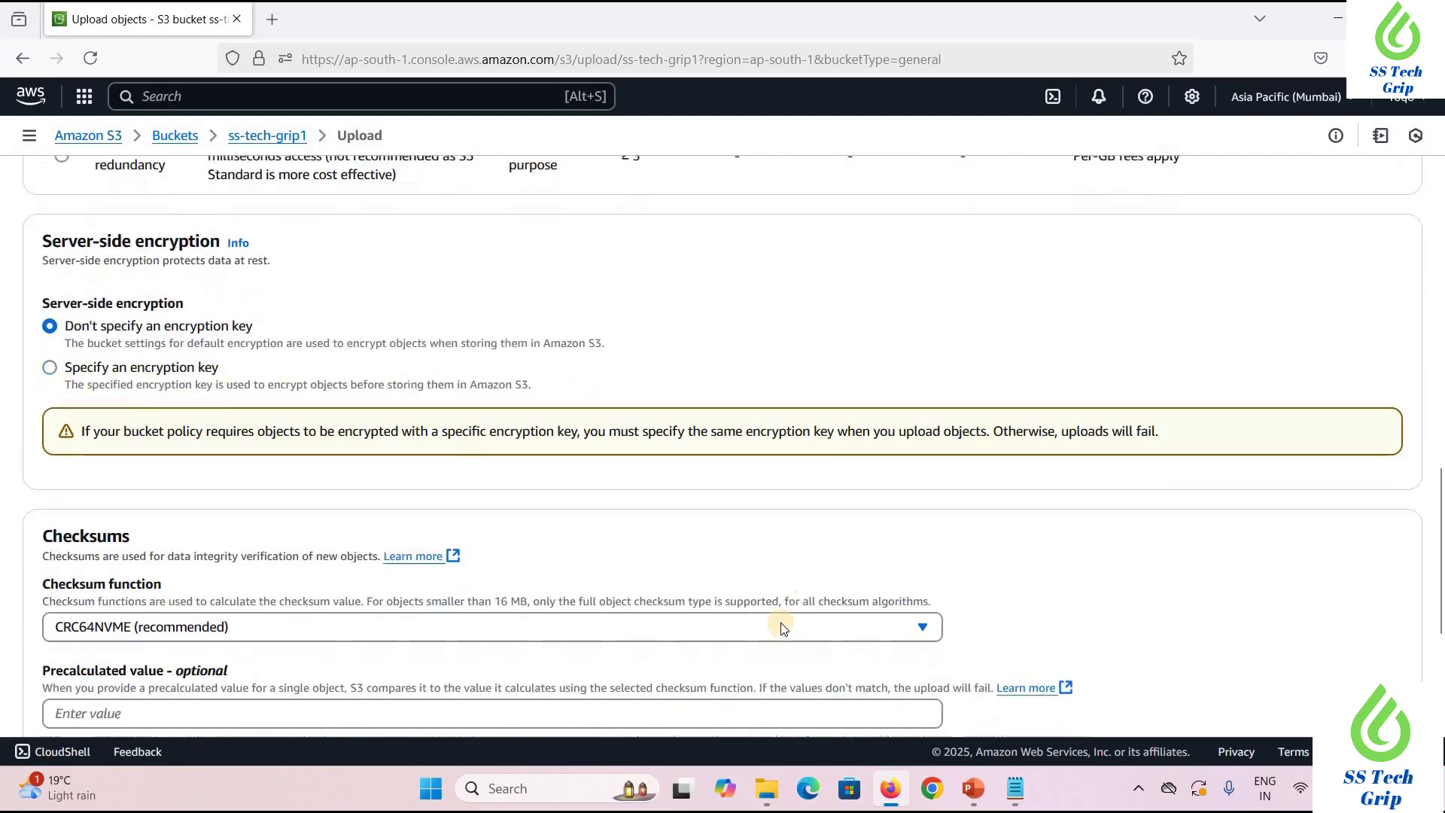
pyautogui.scroll(-5, 707, 524)
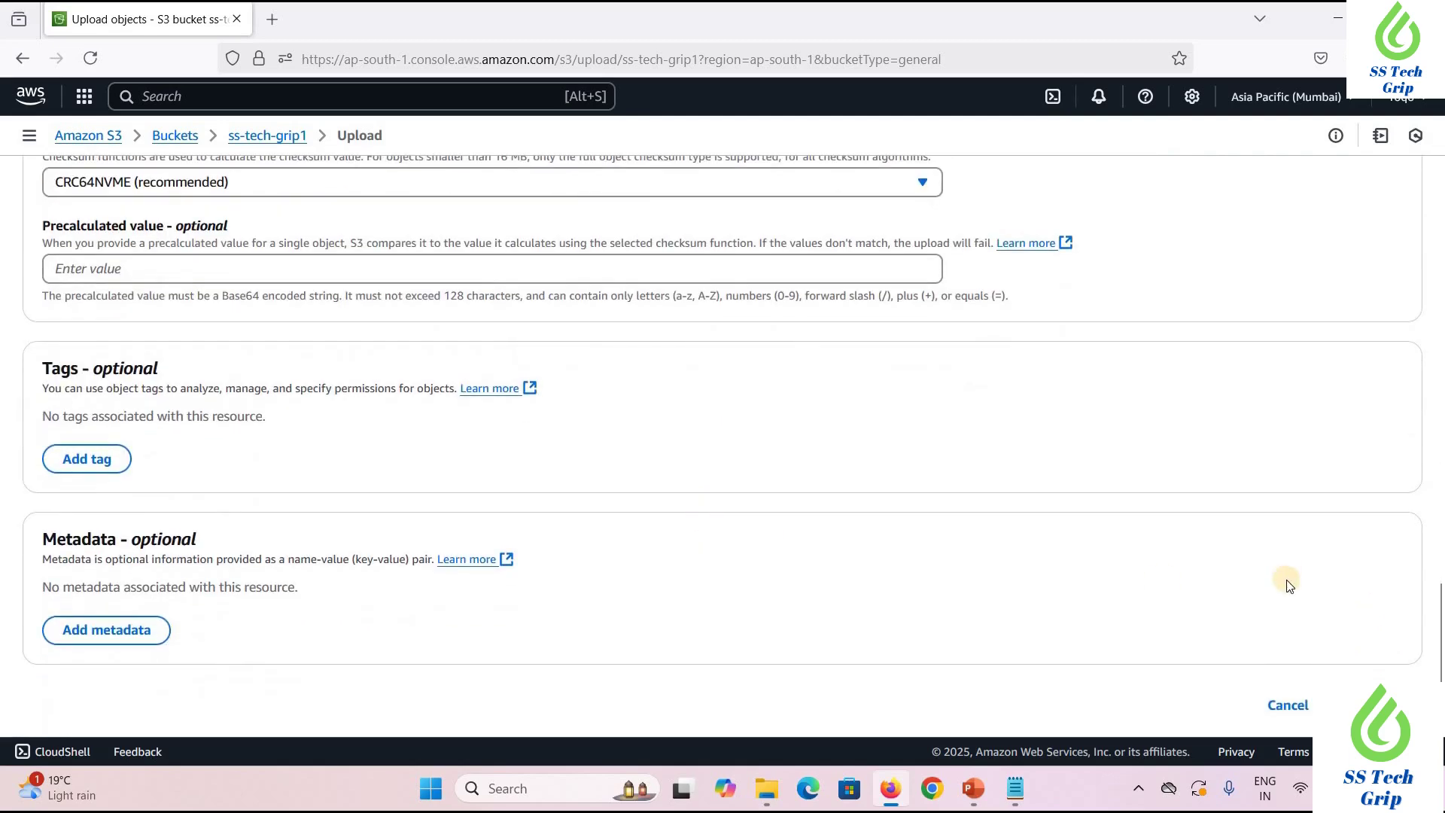
# Upload New Text Document.txt to the ss-tech-grip1 bucket and close the upload status page
pyautogui.click(1378, 705)
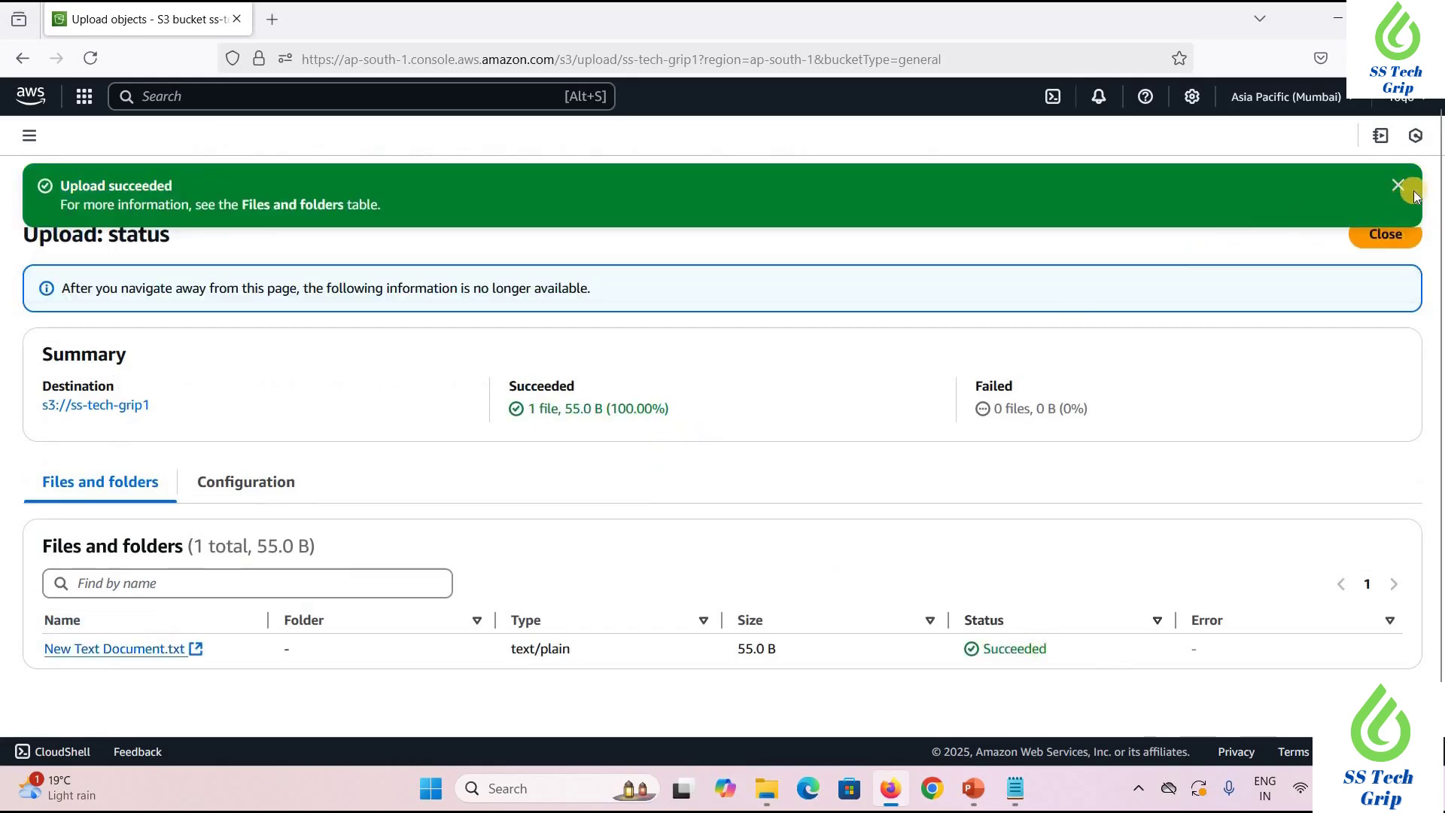
pyautogui.click(1398, 186)
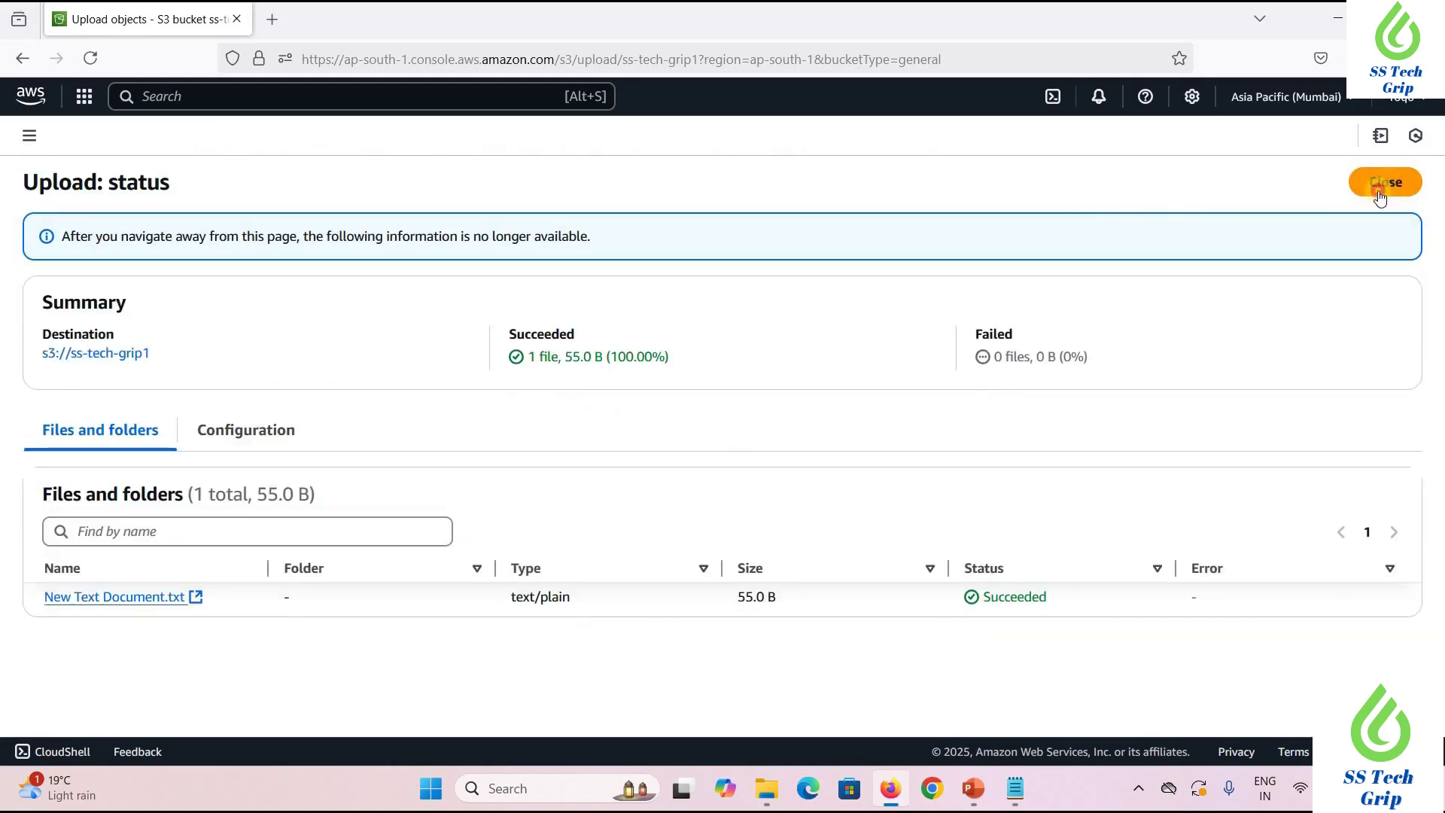
pyautogui.click(1380, 194)
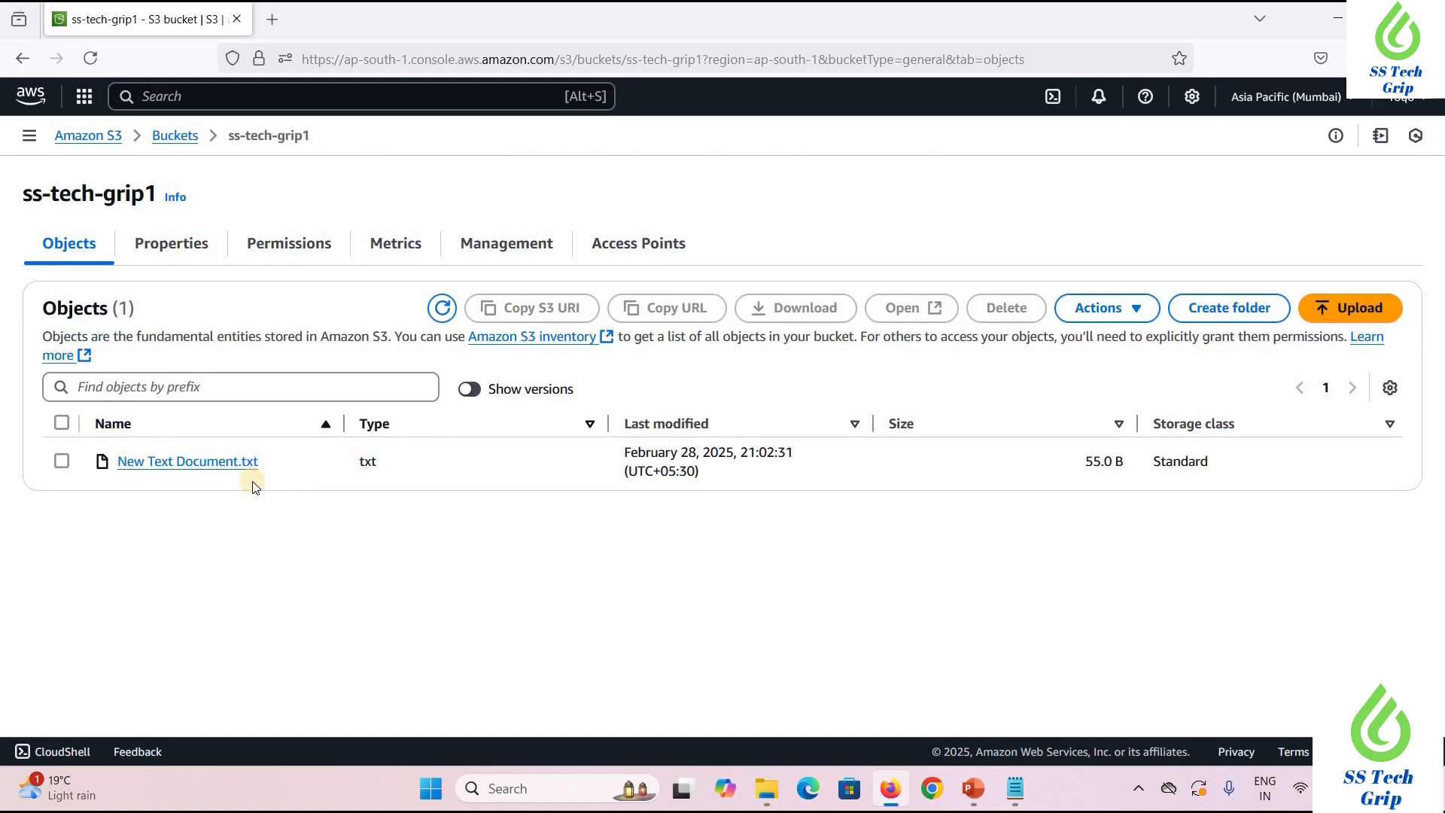
# Open the details of New Text Document.txt, copy its object URL and load it in a new browser tab
pyautogui.click(191, 468)
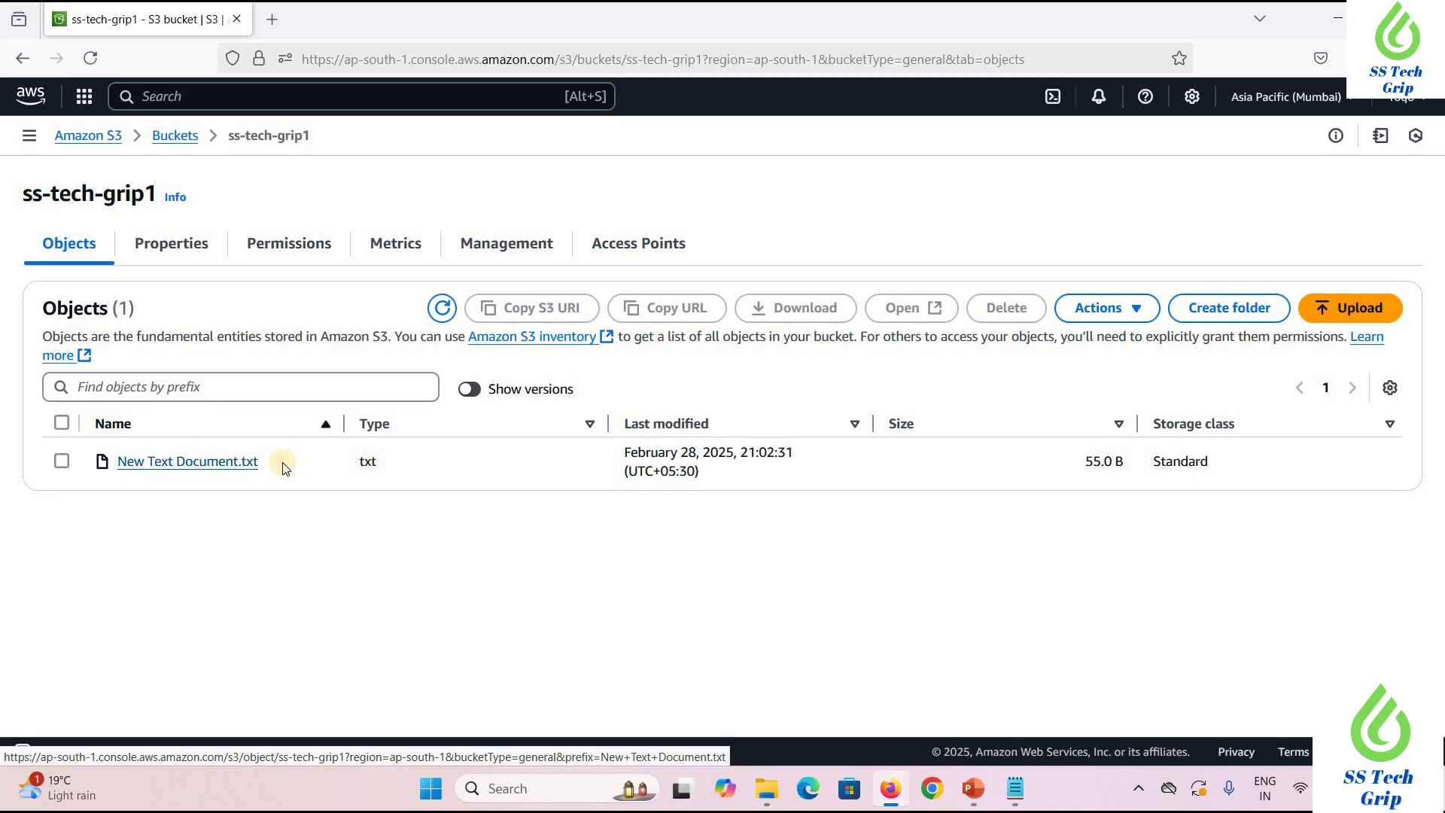
pyautogui.click(184, 466)
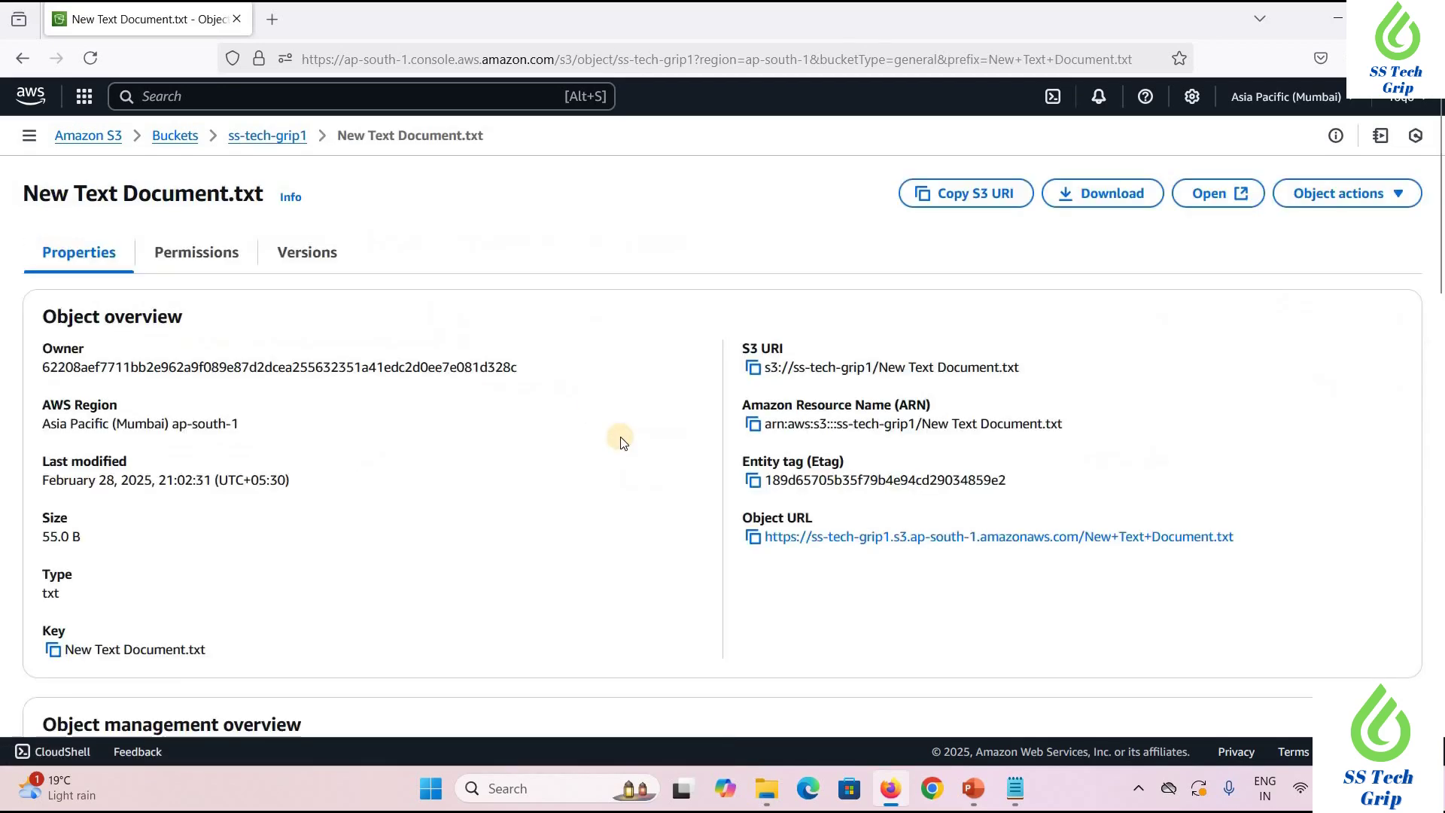
pyautogui.click(756, 538)
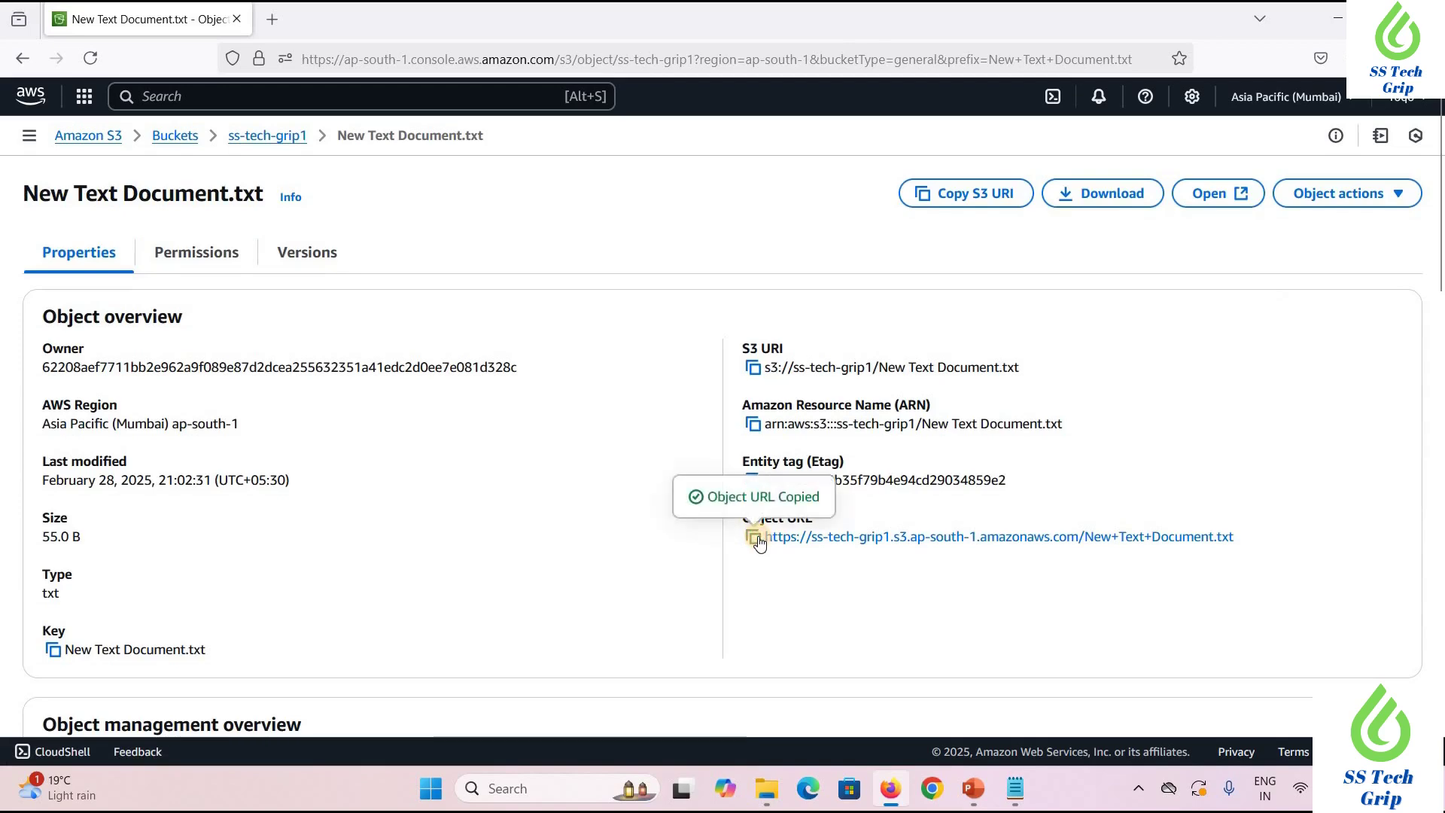
pyautogui.click(284, 30)
pyautogui.hotkey('ctrl', 'v')
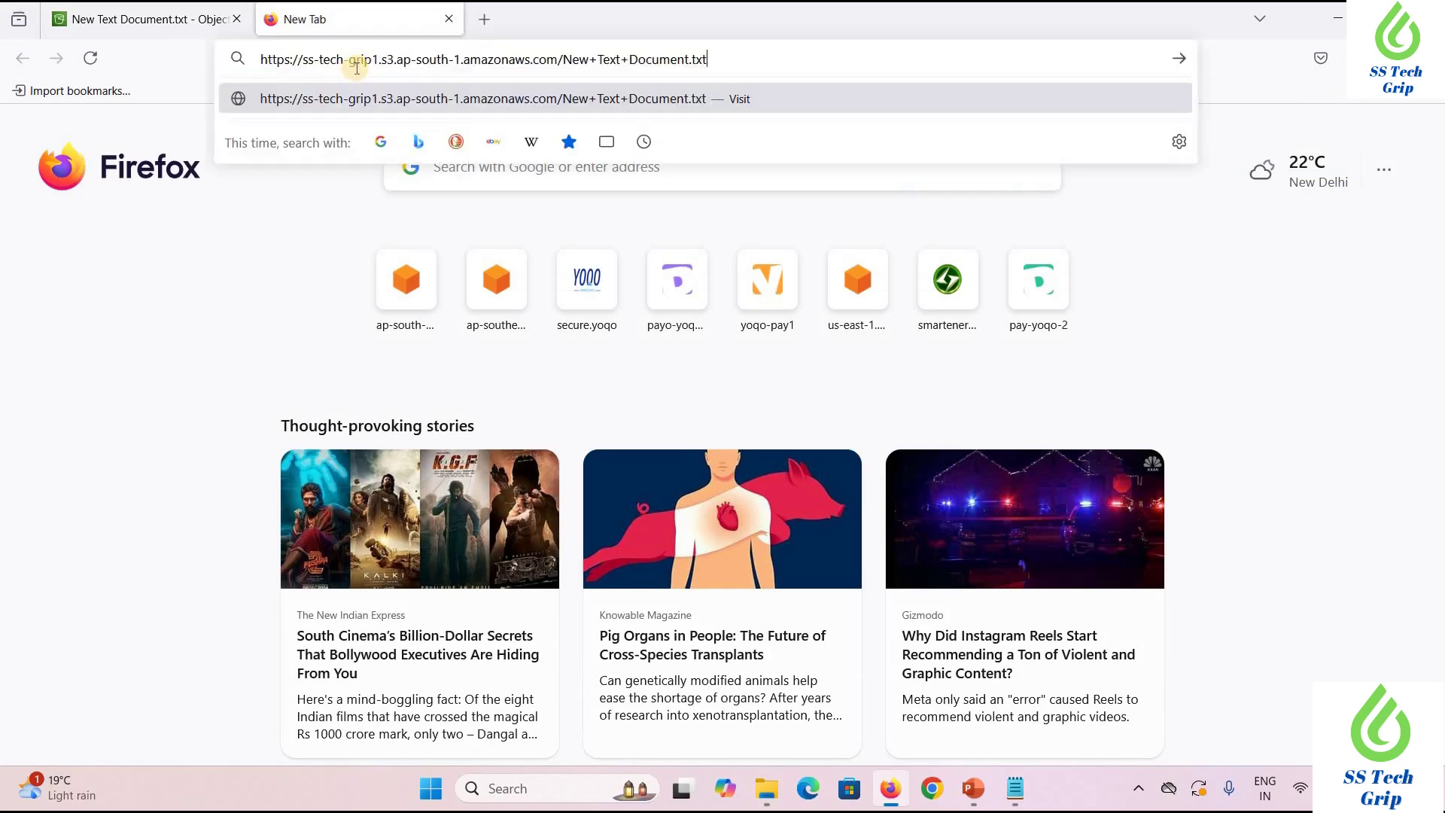
pyautogui.press('Return')
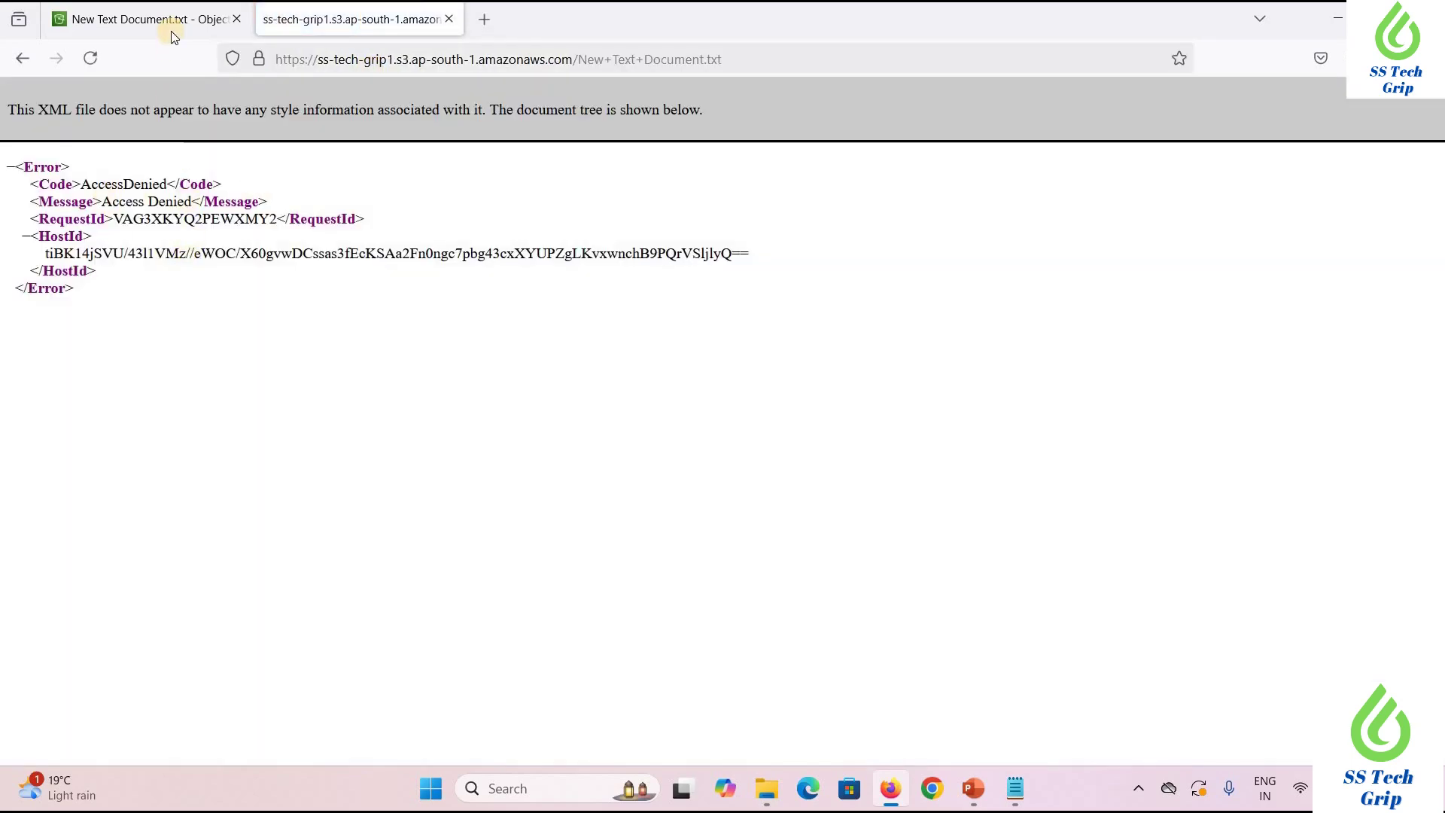
# Return to the object's page in the S3 console and examine its access control list permissions
pyautogui.click(174, 24)
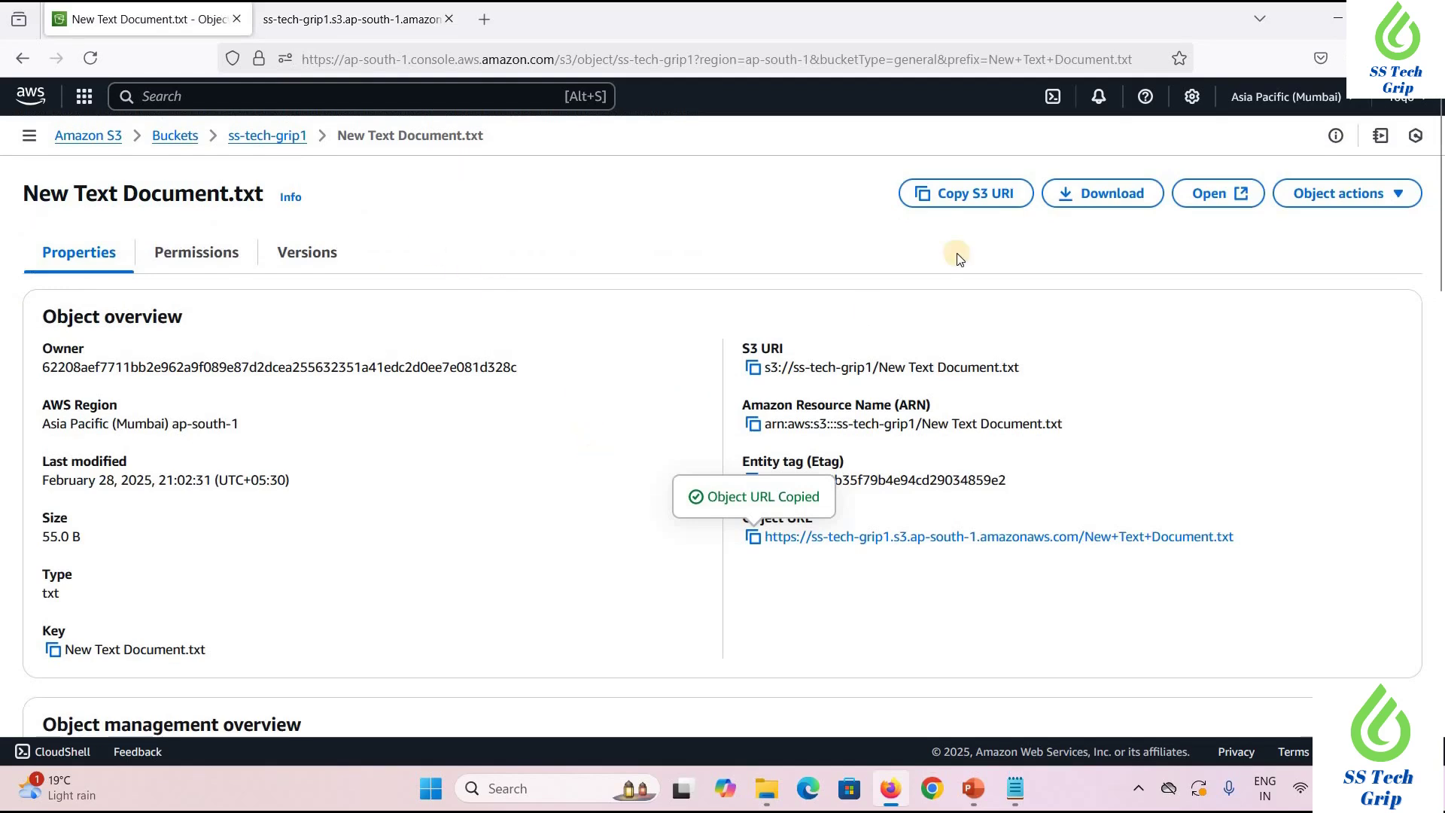
pyautogui.click(203, 257)
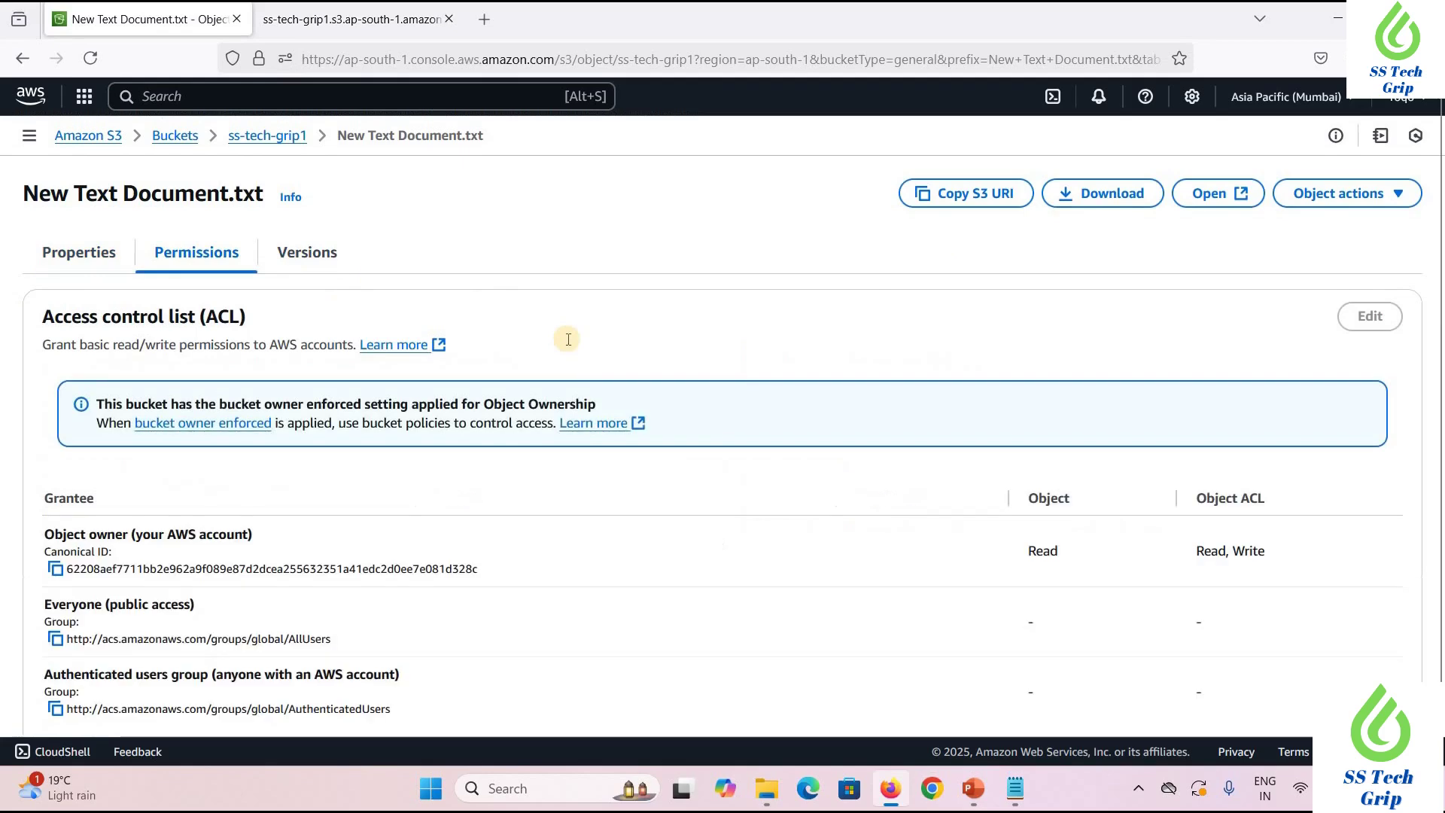
pyautogui.scroll(-1, 241, 429)
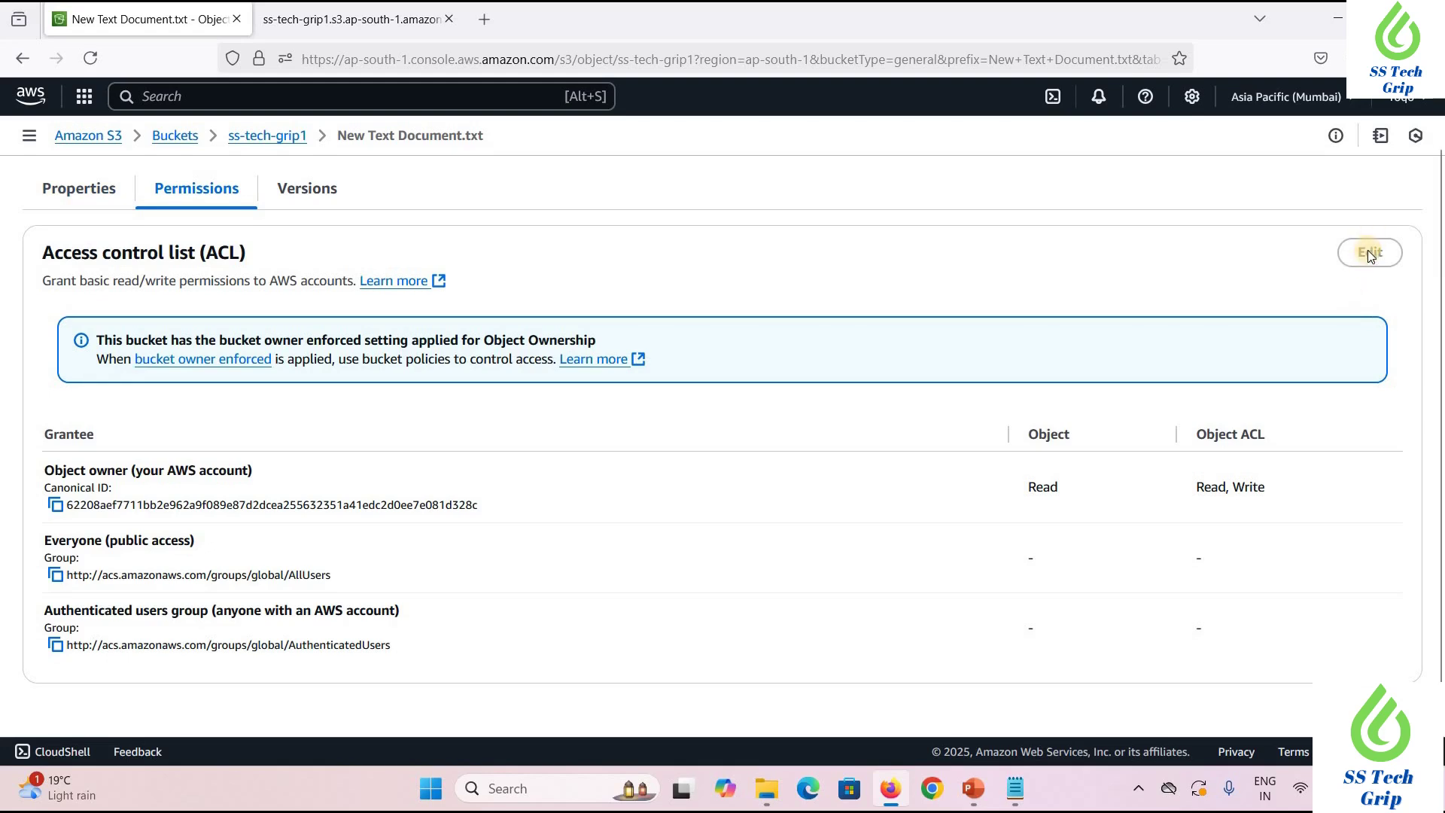
# Enable ACLs in the ss-tech-grip1 bucket's Object Ownership with Bucket owner preferred, acknowledge that ACLs will be restored, and save the changes
pyautogui.click(181, 138)
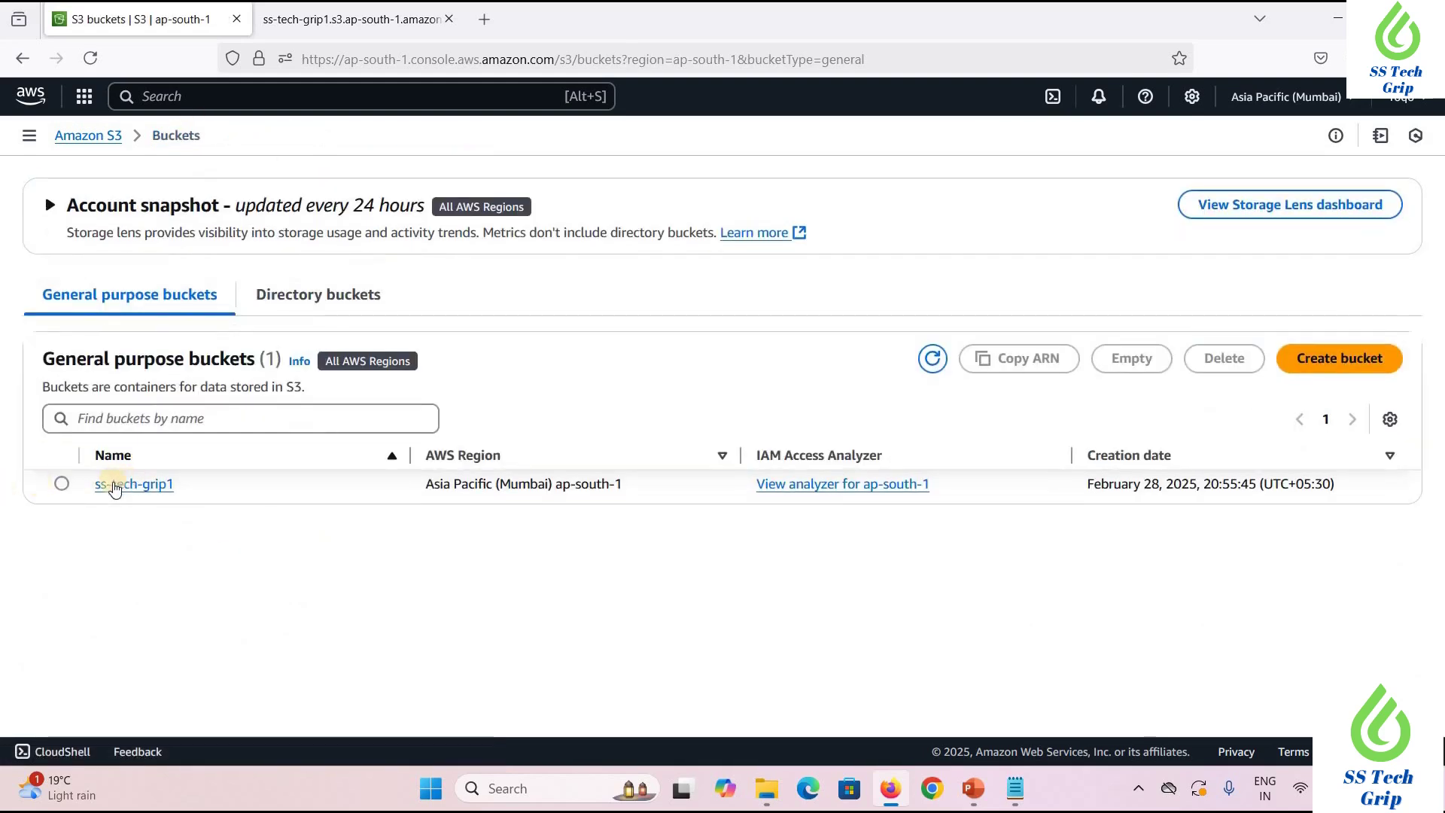
pyautogui.click(128, 486)
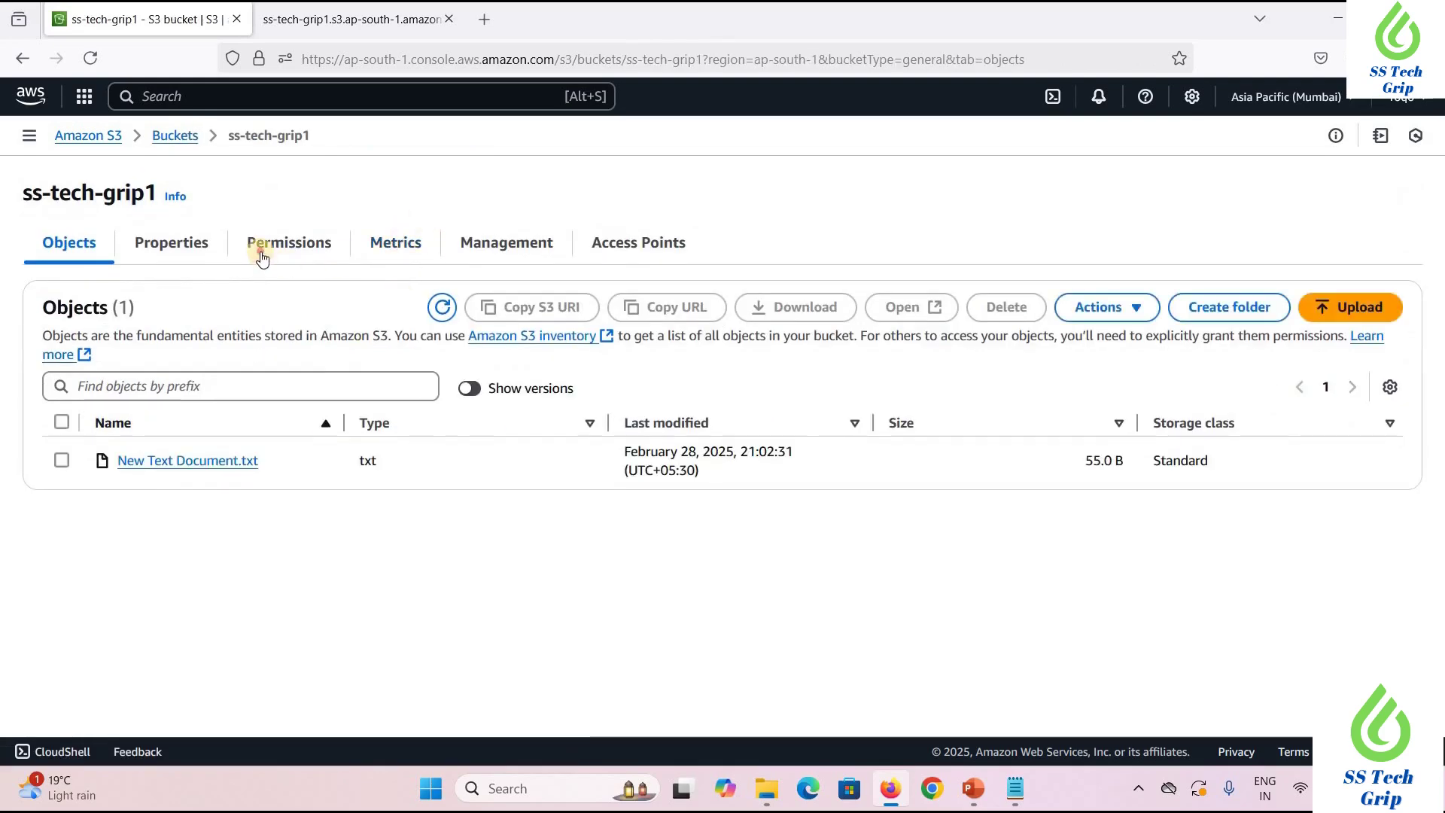
pyautogui.click(262, 256)
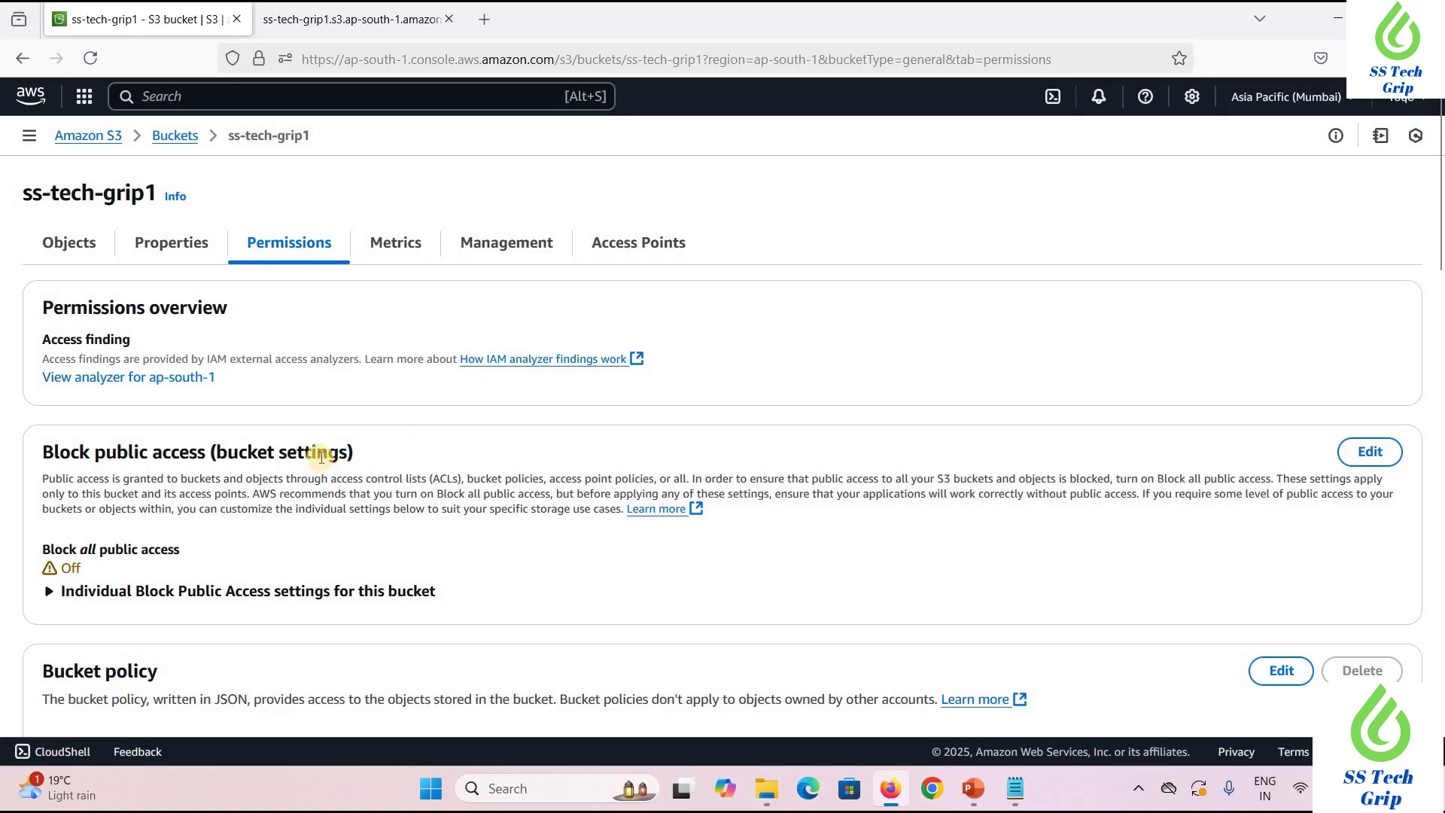
pyautogui.scroll(-3, 252, 388)
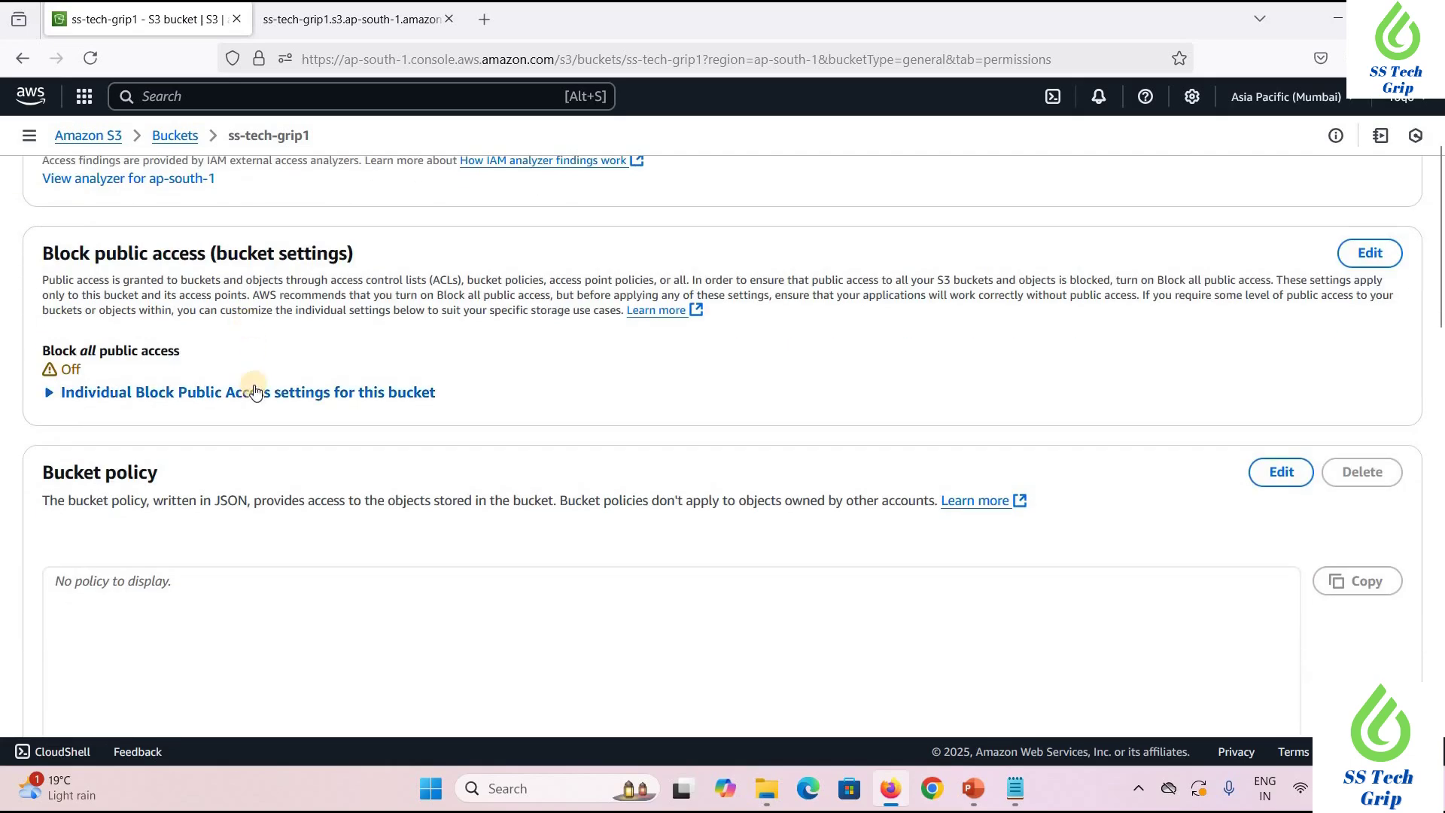
pyautogui.scroll(-10, 253, 387)
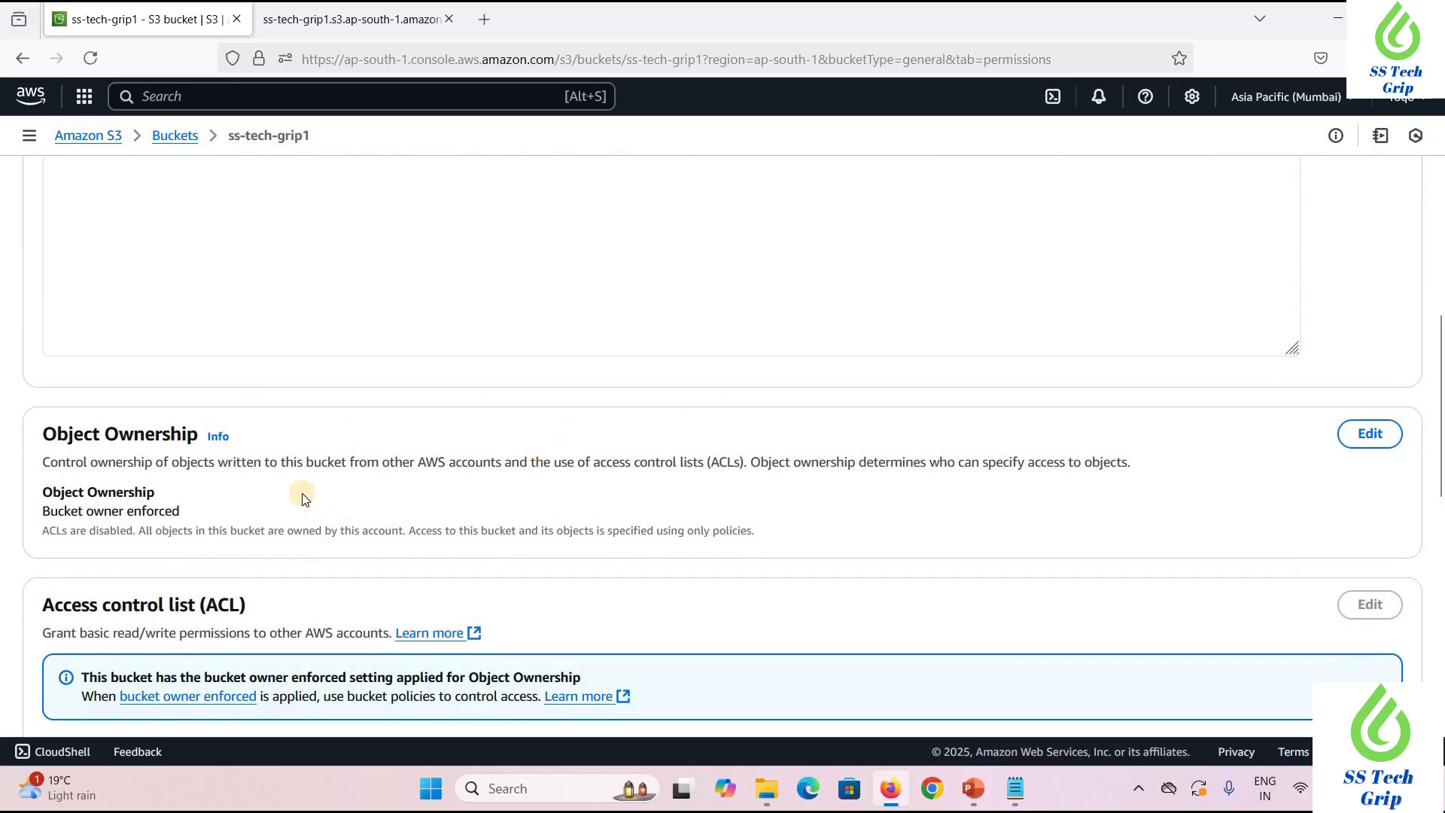
pyautogui.click(1363, 434)
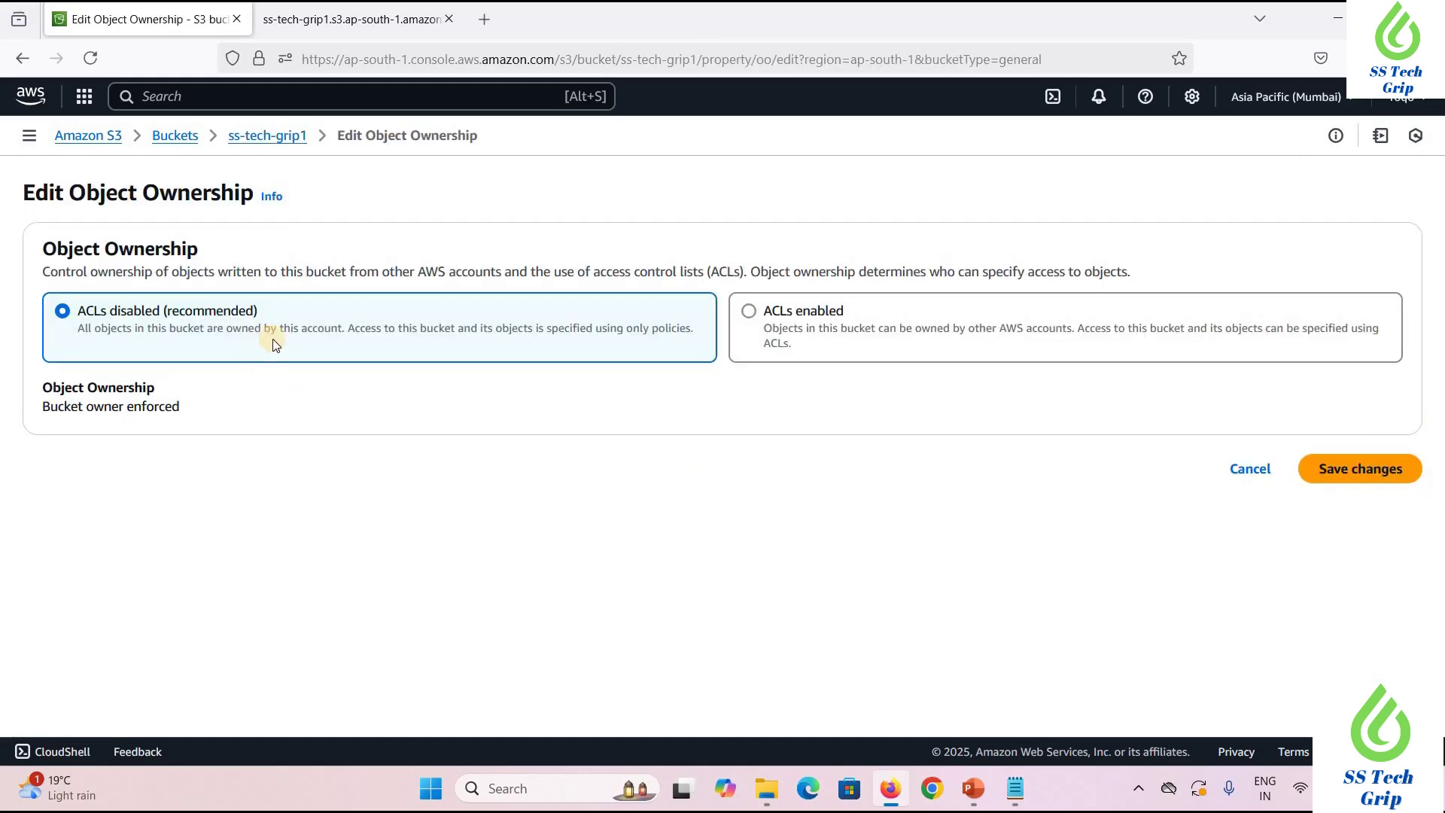
pyautogui.click(774, 328)
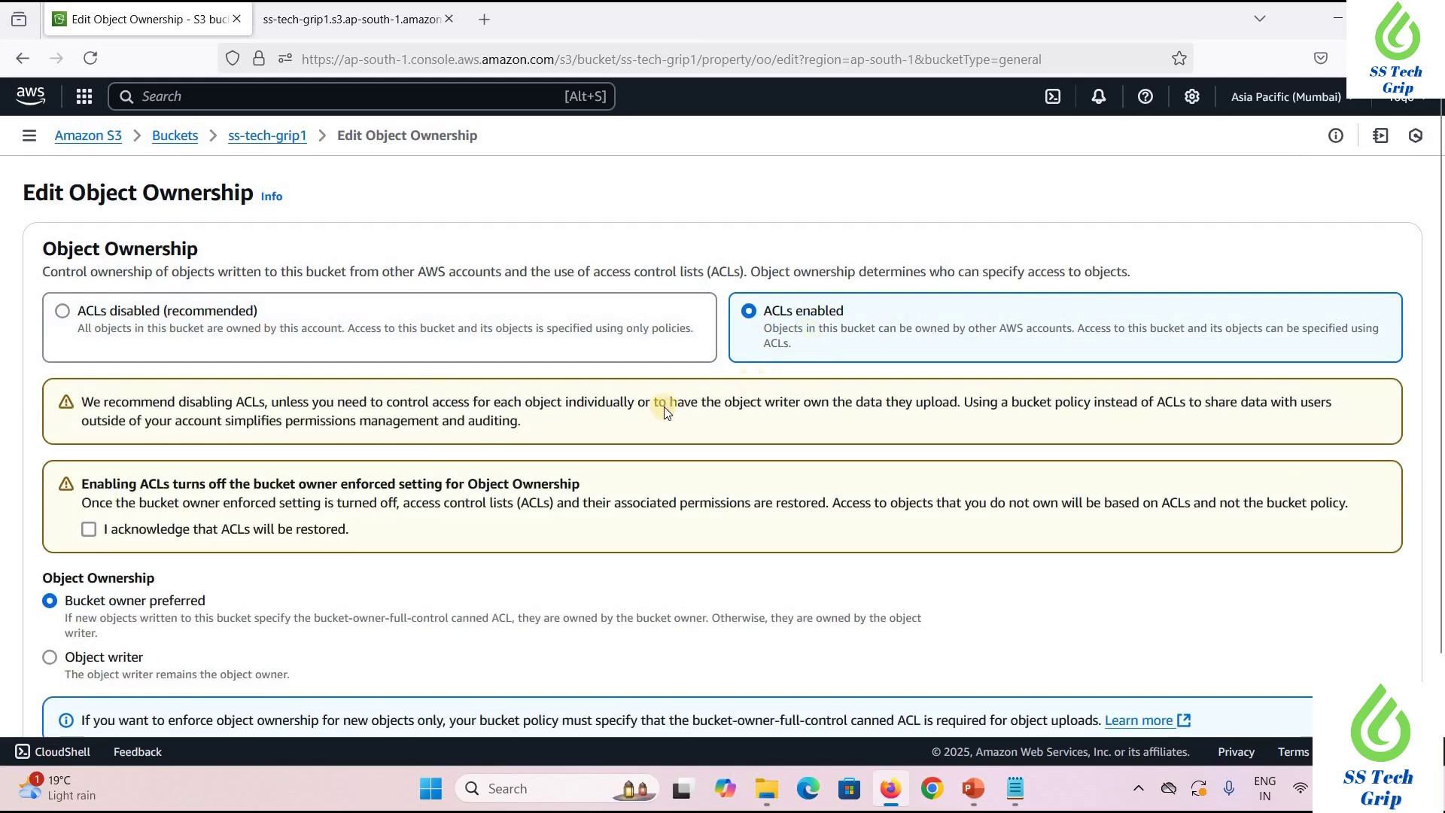
pyautogui.scroll(-2, 664, 411)
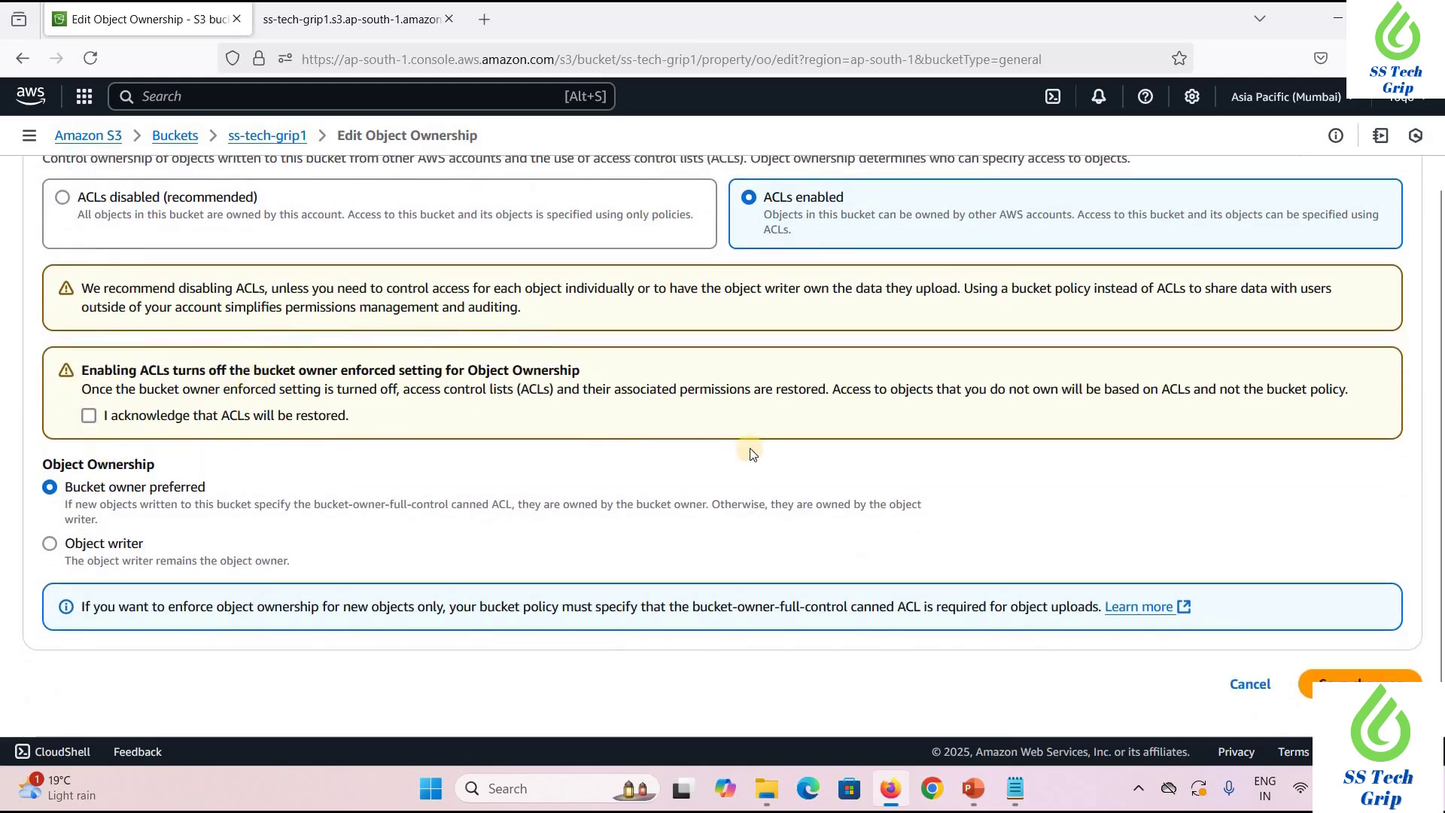
pyautogui.click(89, 415)
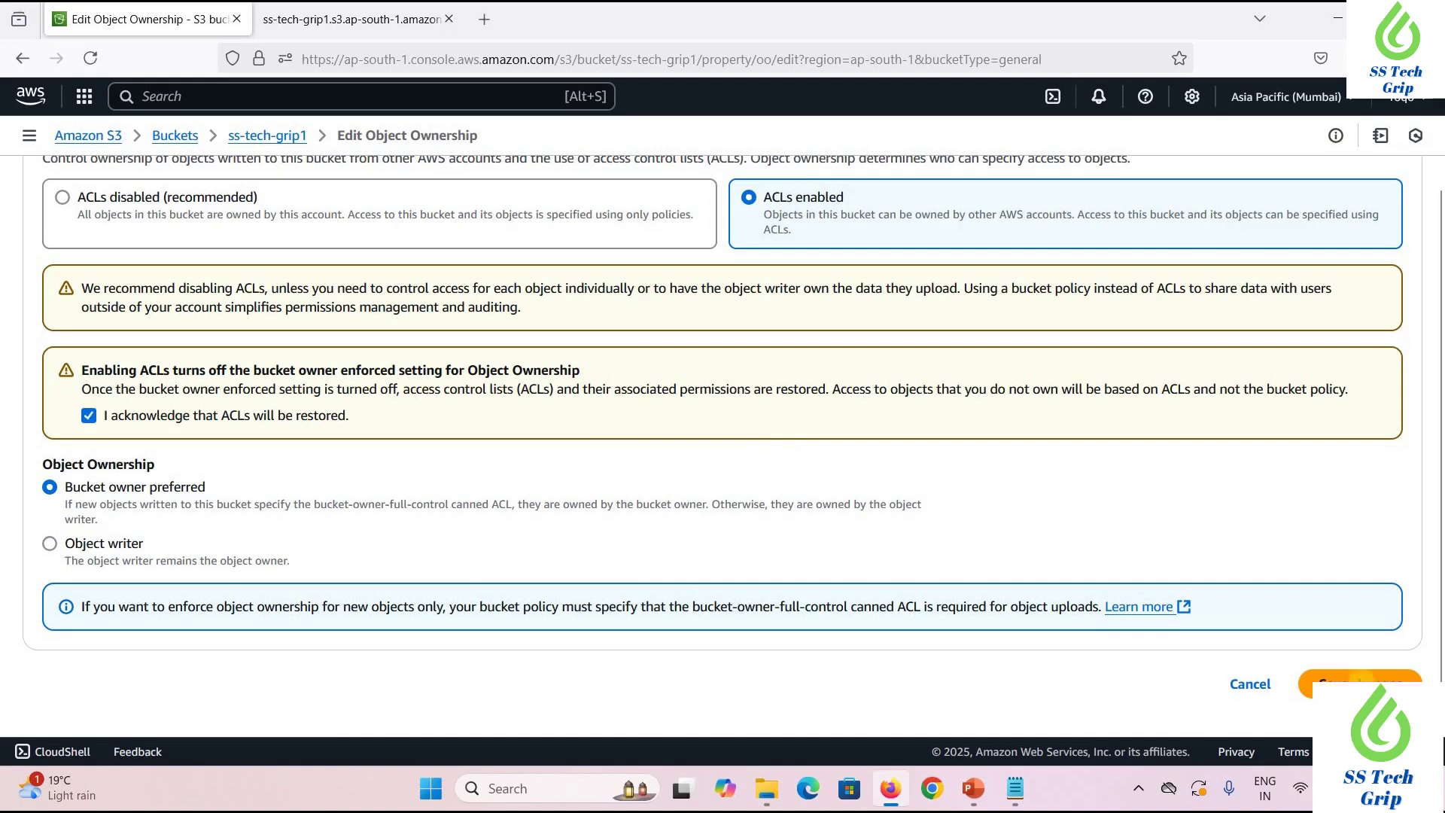
pyautogui.click(1348, 683)
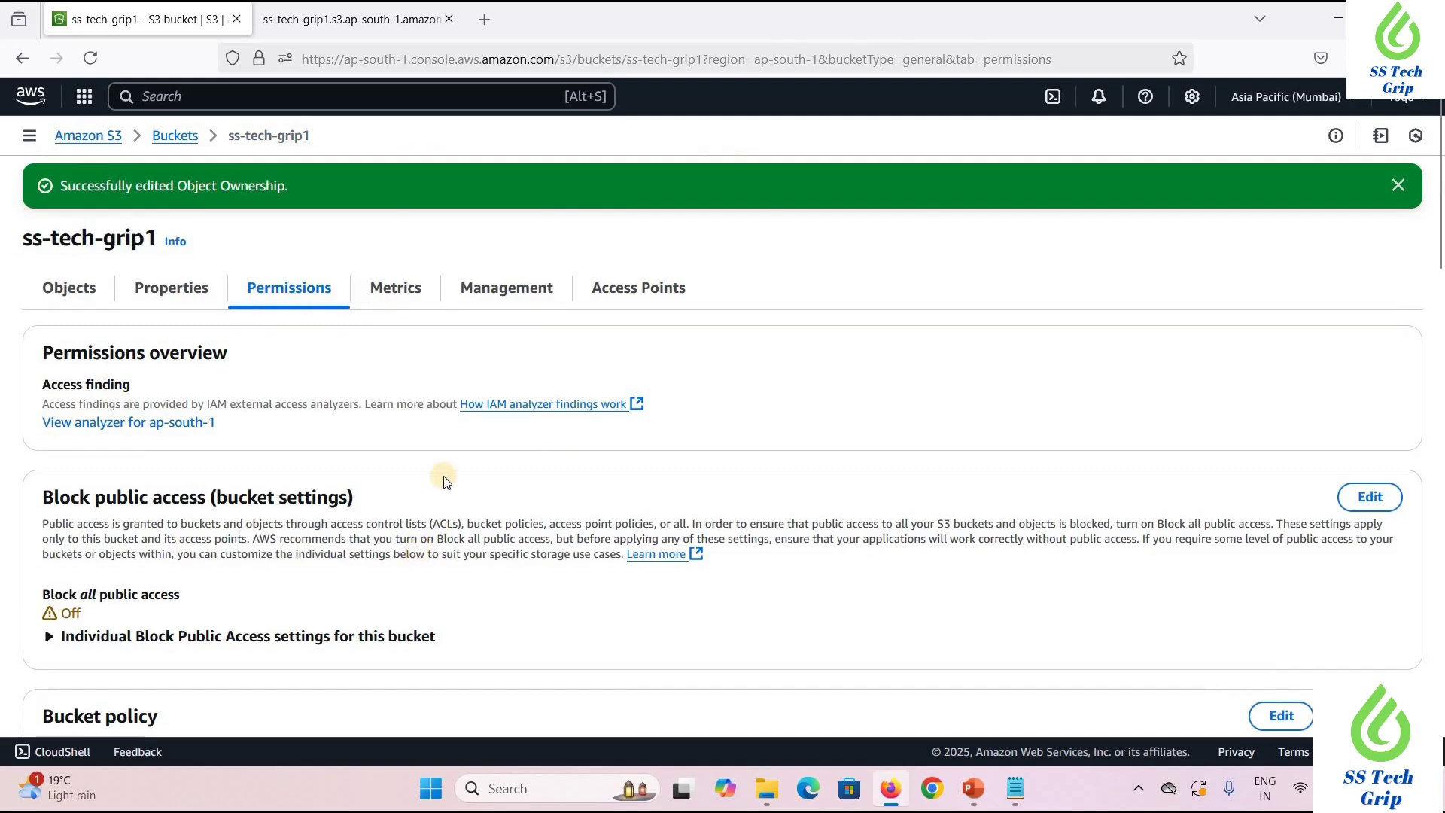
# Reopen New Text Document.txt from the bucket list, test its object URL again in a new tab, and close both test tabs
pyautogui.click(175, 136)
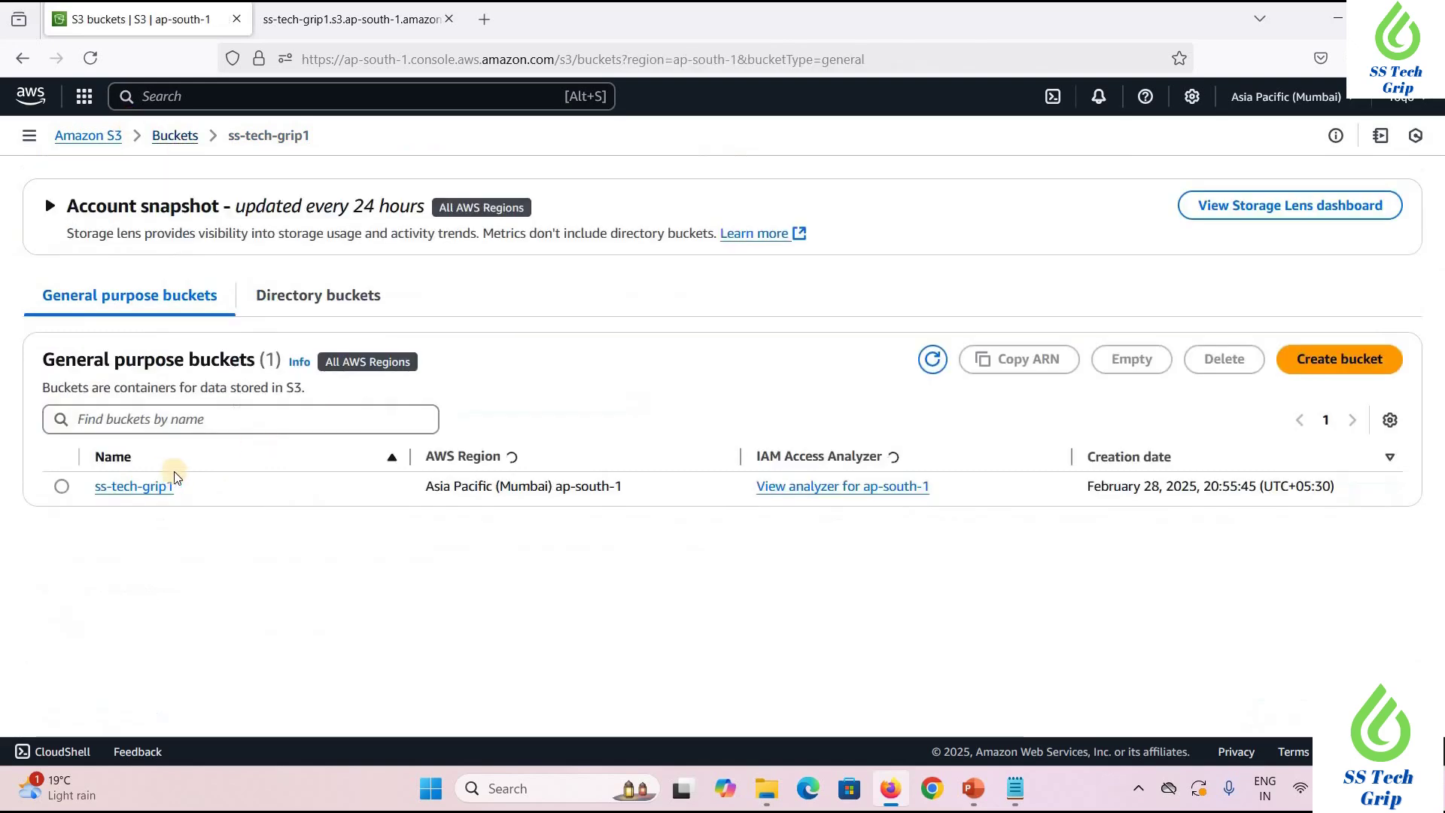
pyautogui.click(136, 486)
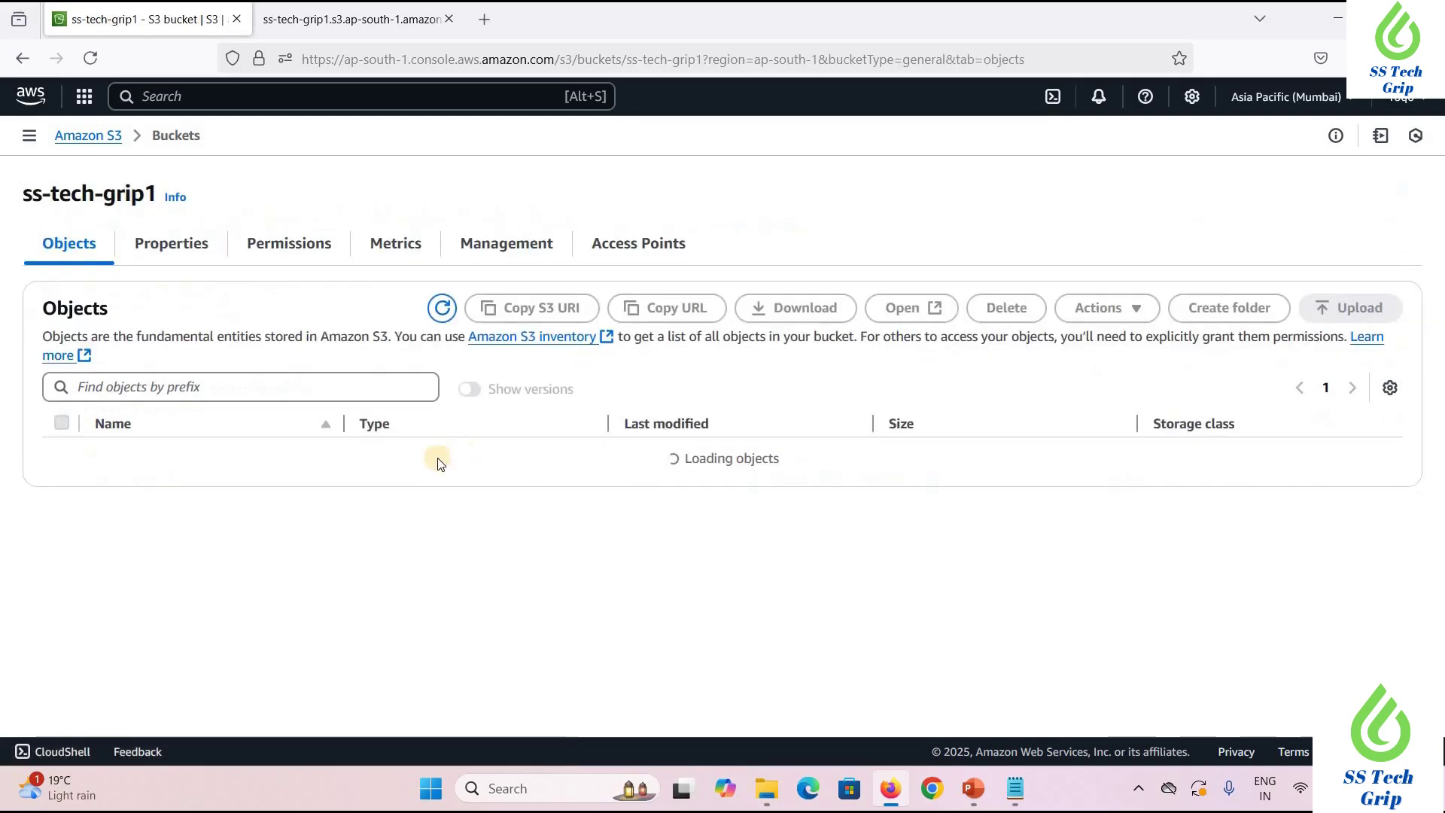
pyautogui.click(230, 461)
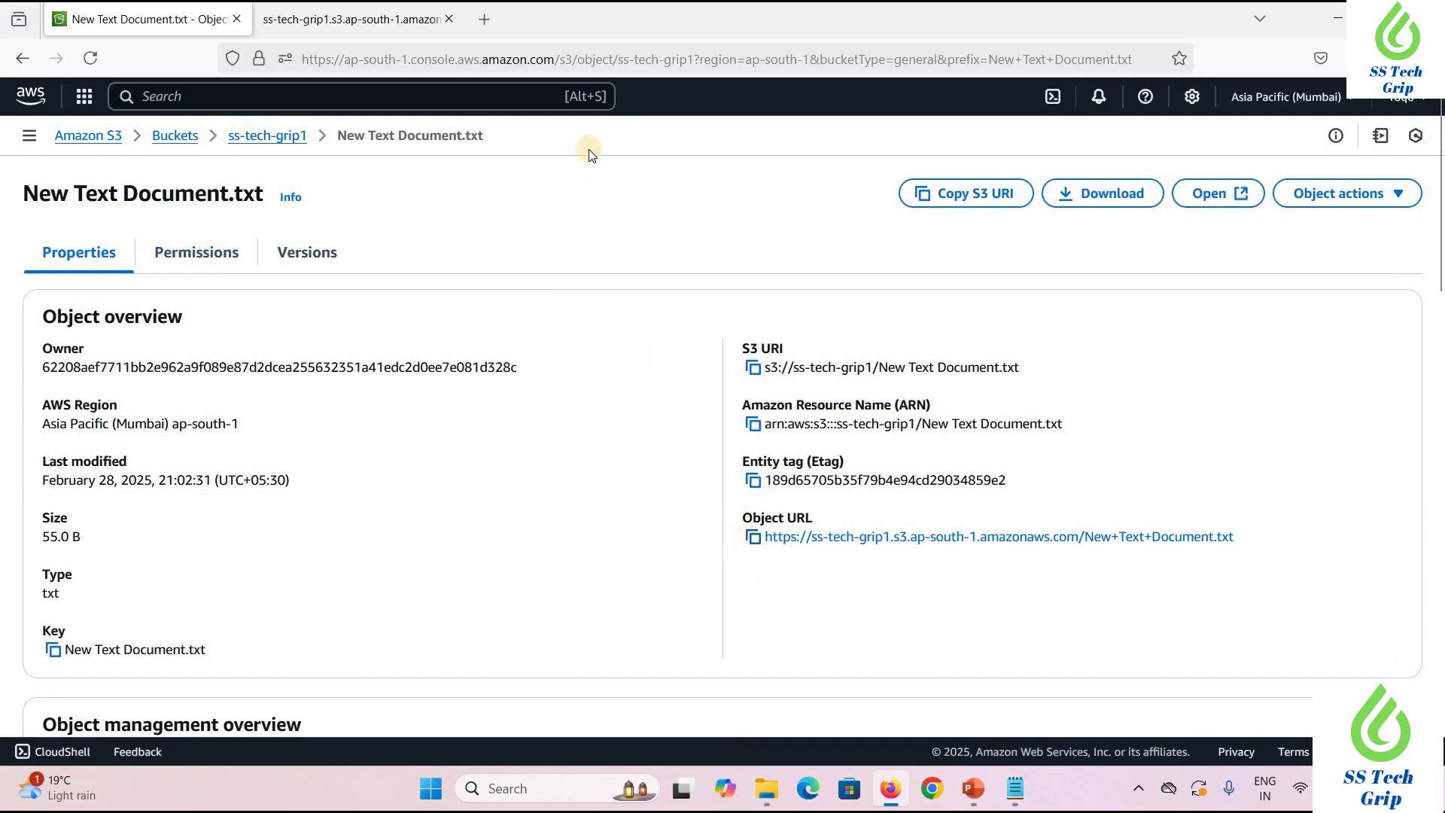
pyautogui.click(753, 537)
pyautogui.click(485, 18)
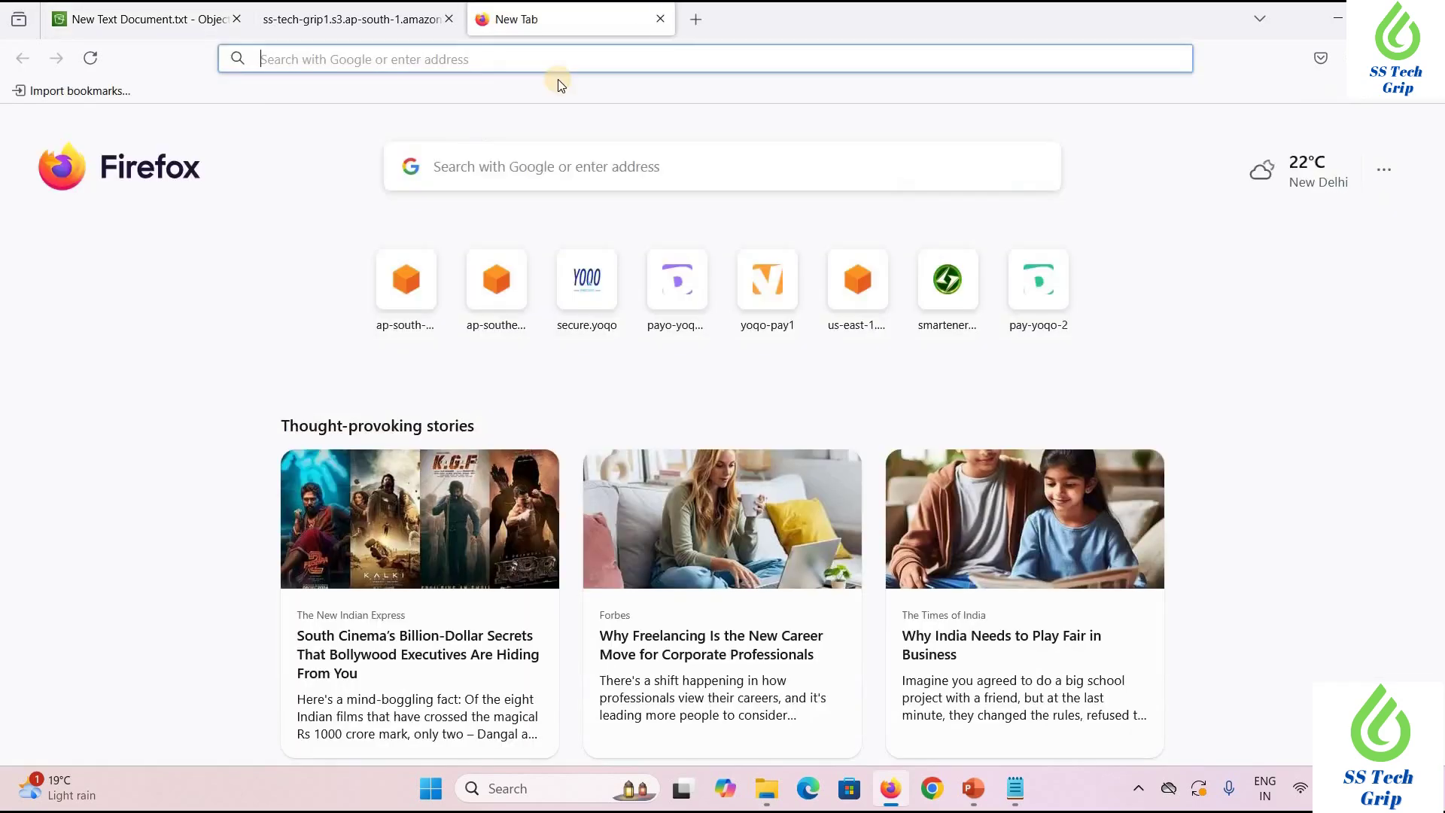
pyautogui.hotkey('ctrl', 'v')
pyautogui.press('Return')
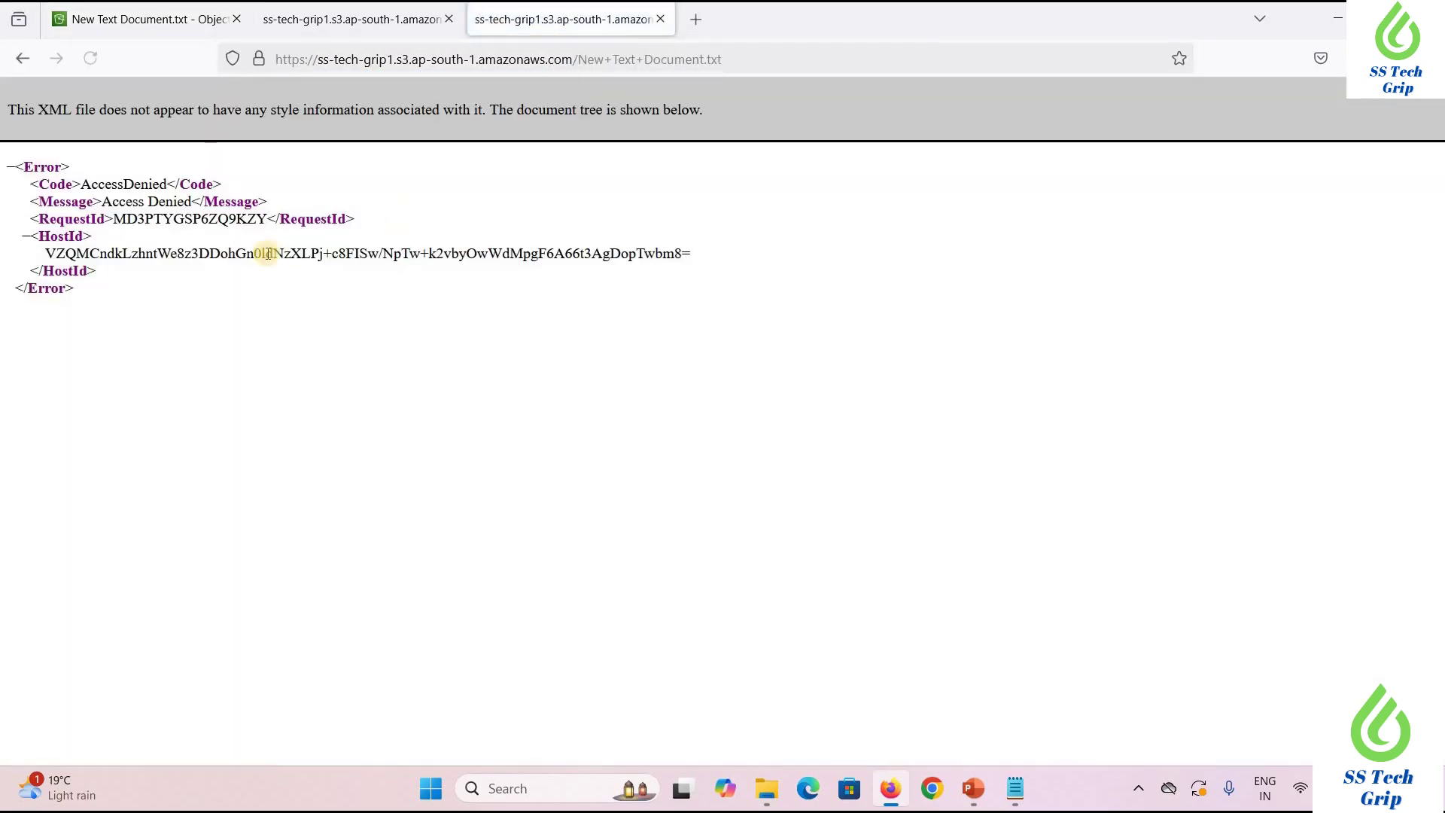
pyautogui.click(661, 20)
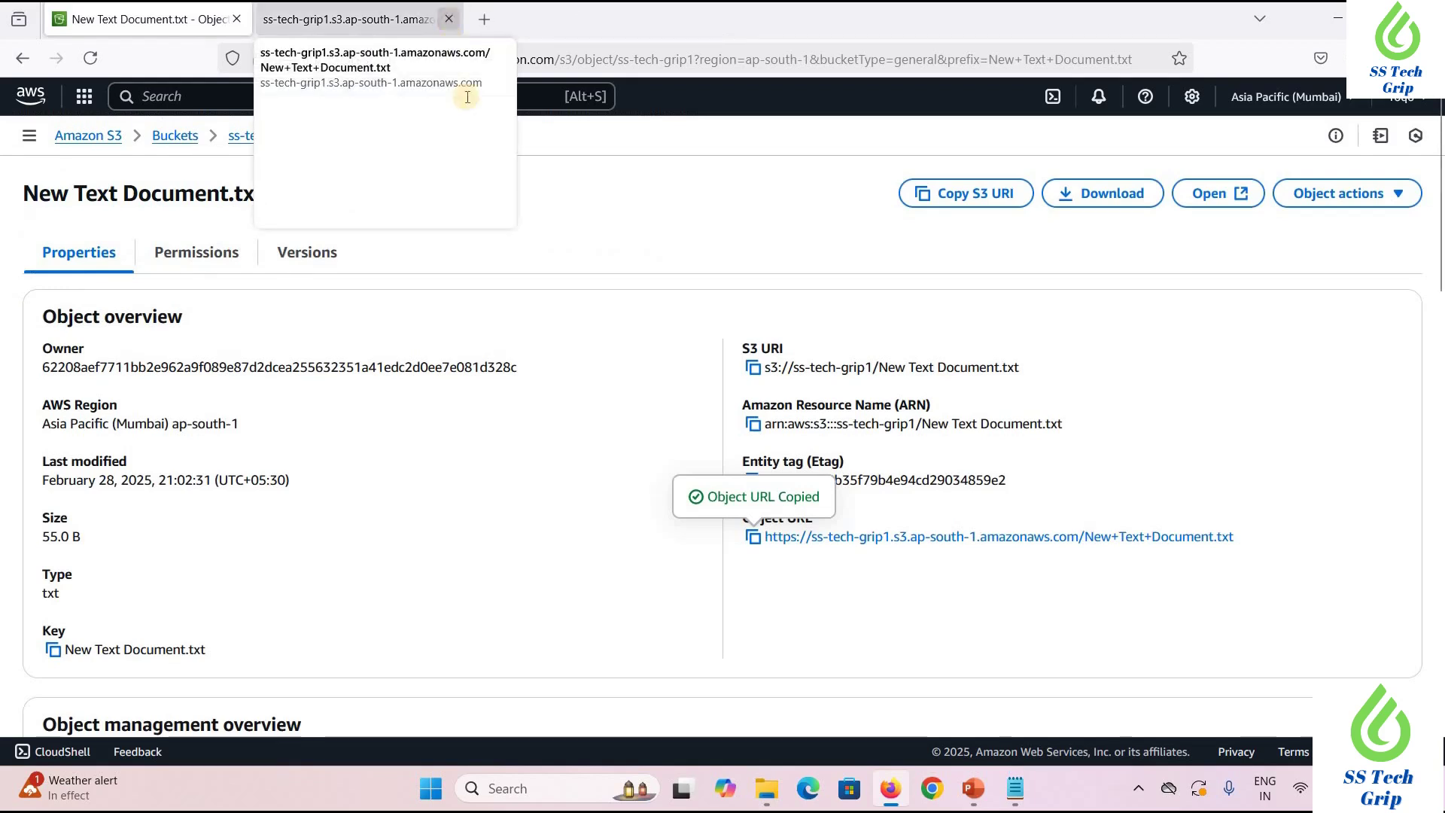
pyautogui.click(449, 19)
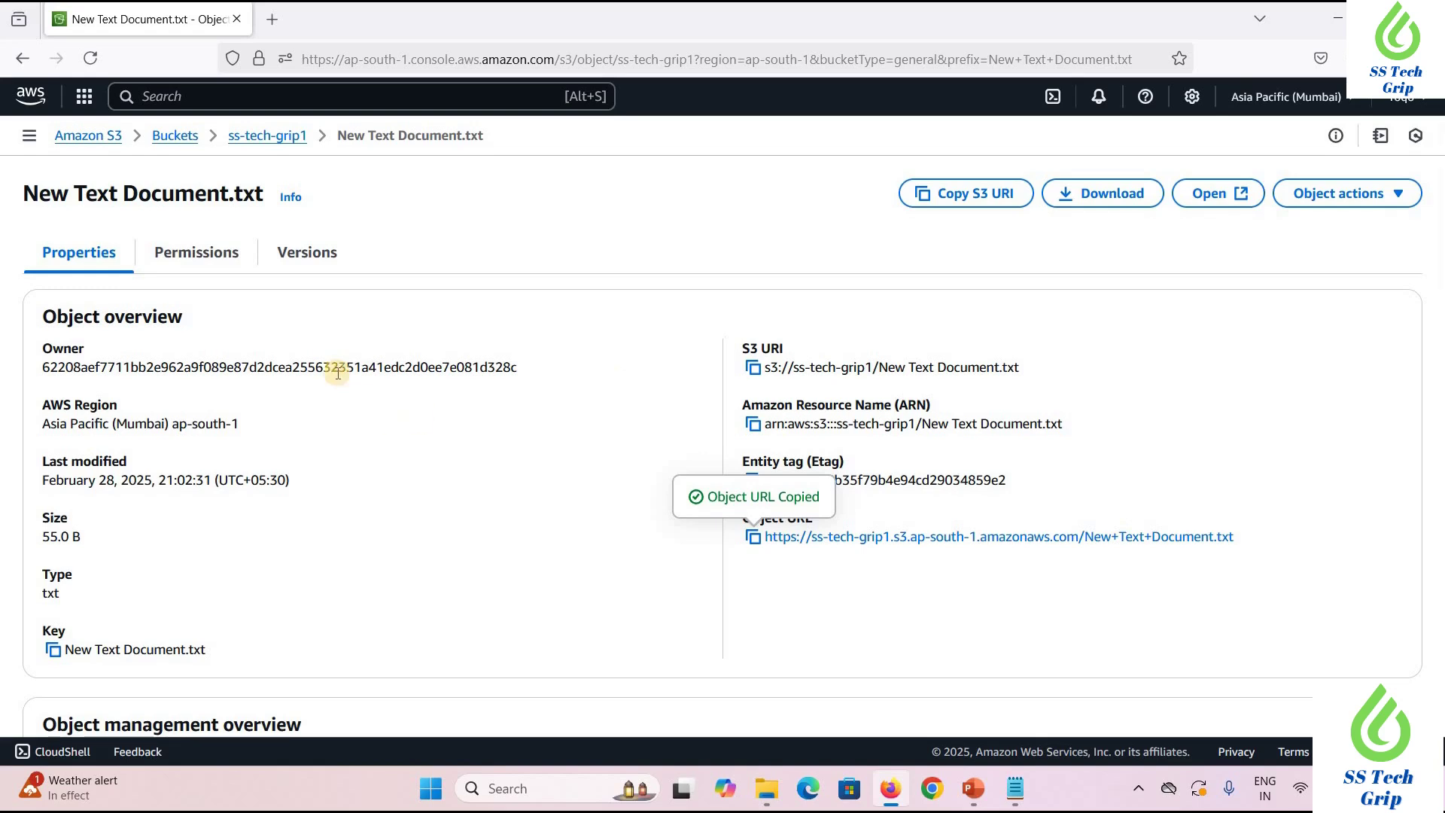
# Edit the ACL of New Text Document.txt to give Everyone (public access) Read on the object and its ACL, acknowledge the effects, and save
pyautogui.click(205, 256)
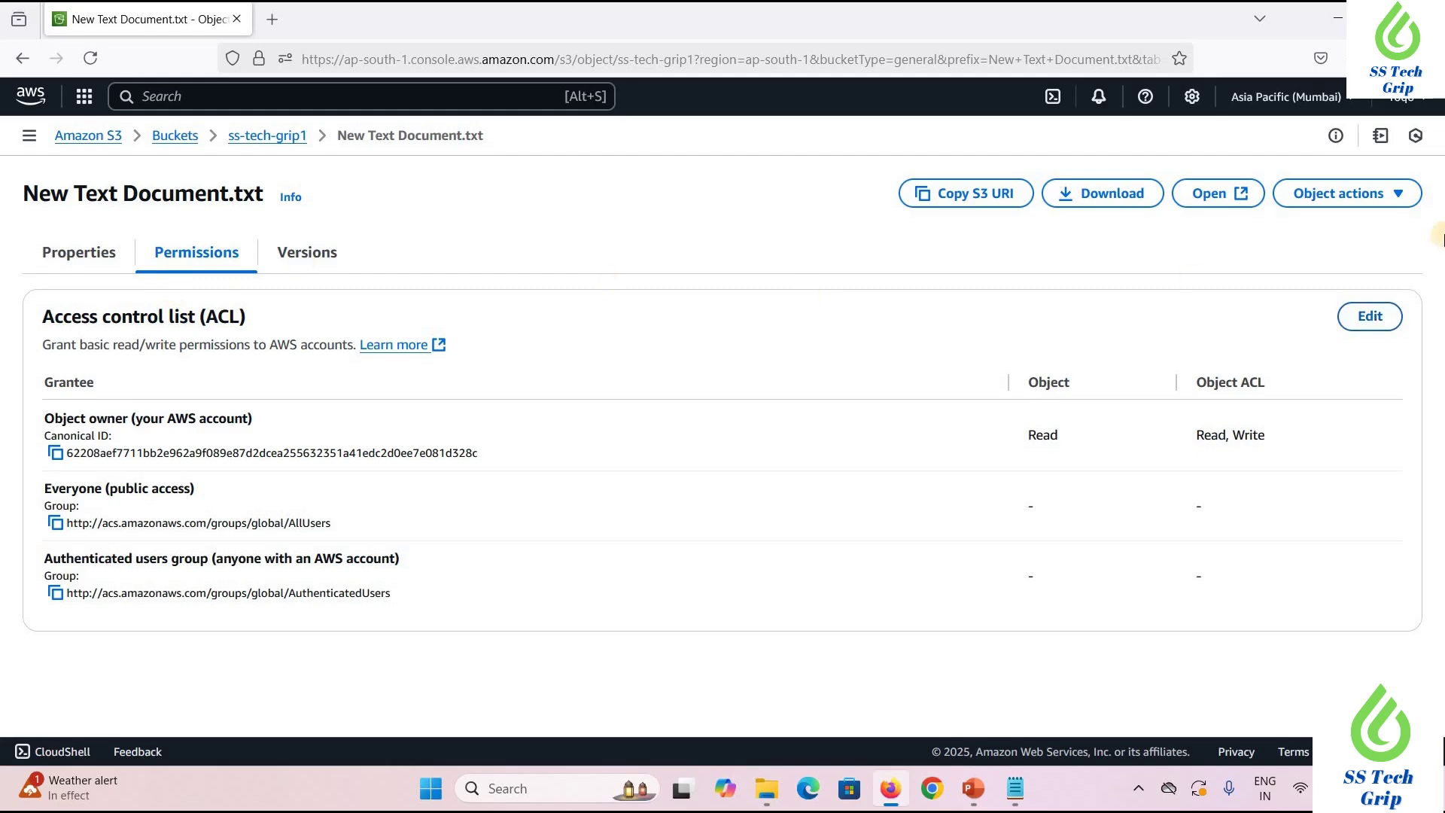
pyautogui.click(1368, 319)
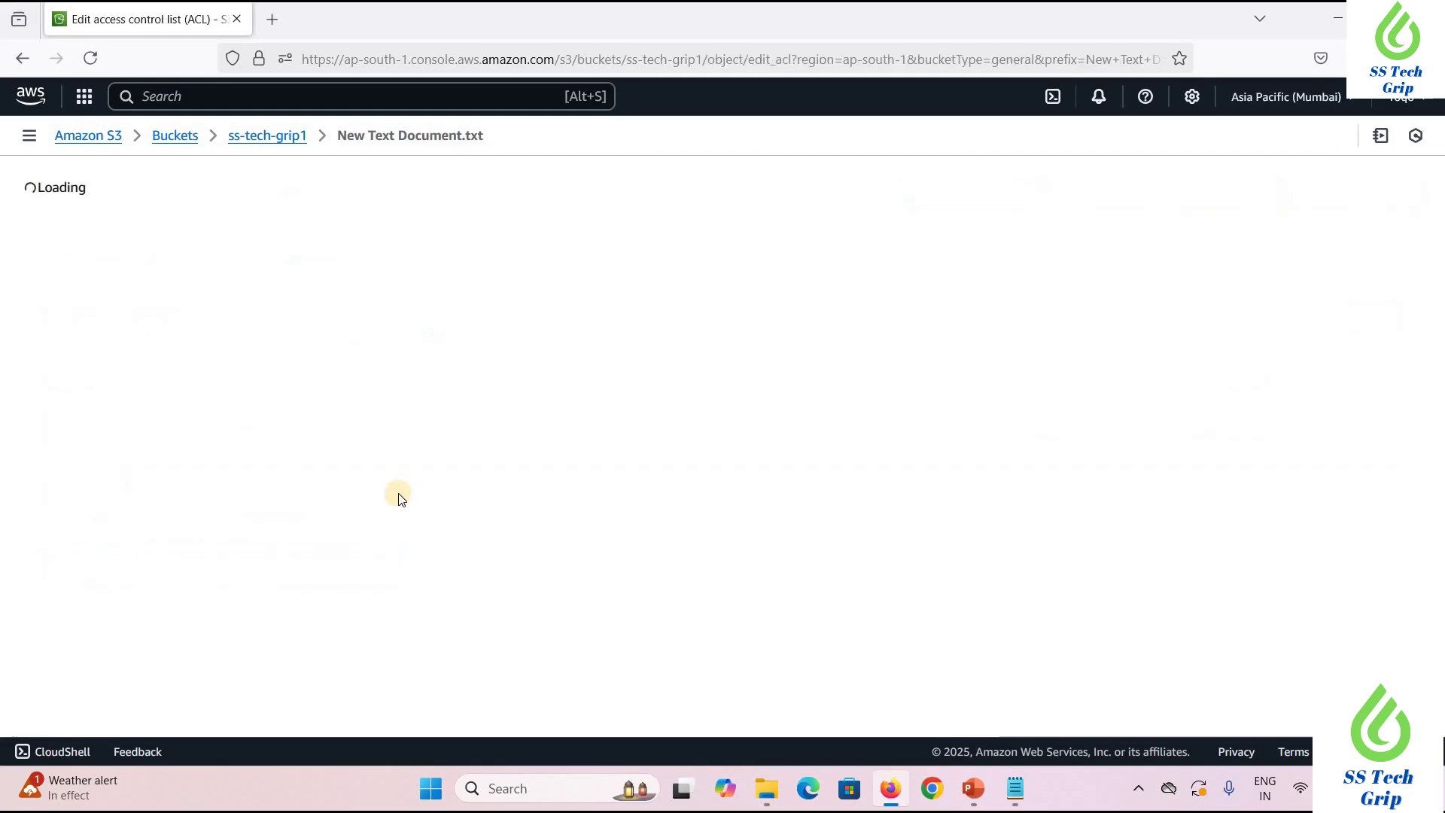
pyautogui.click(593, 415)
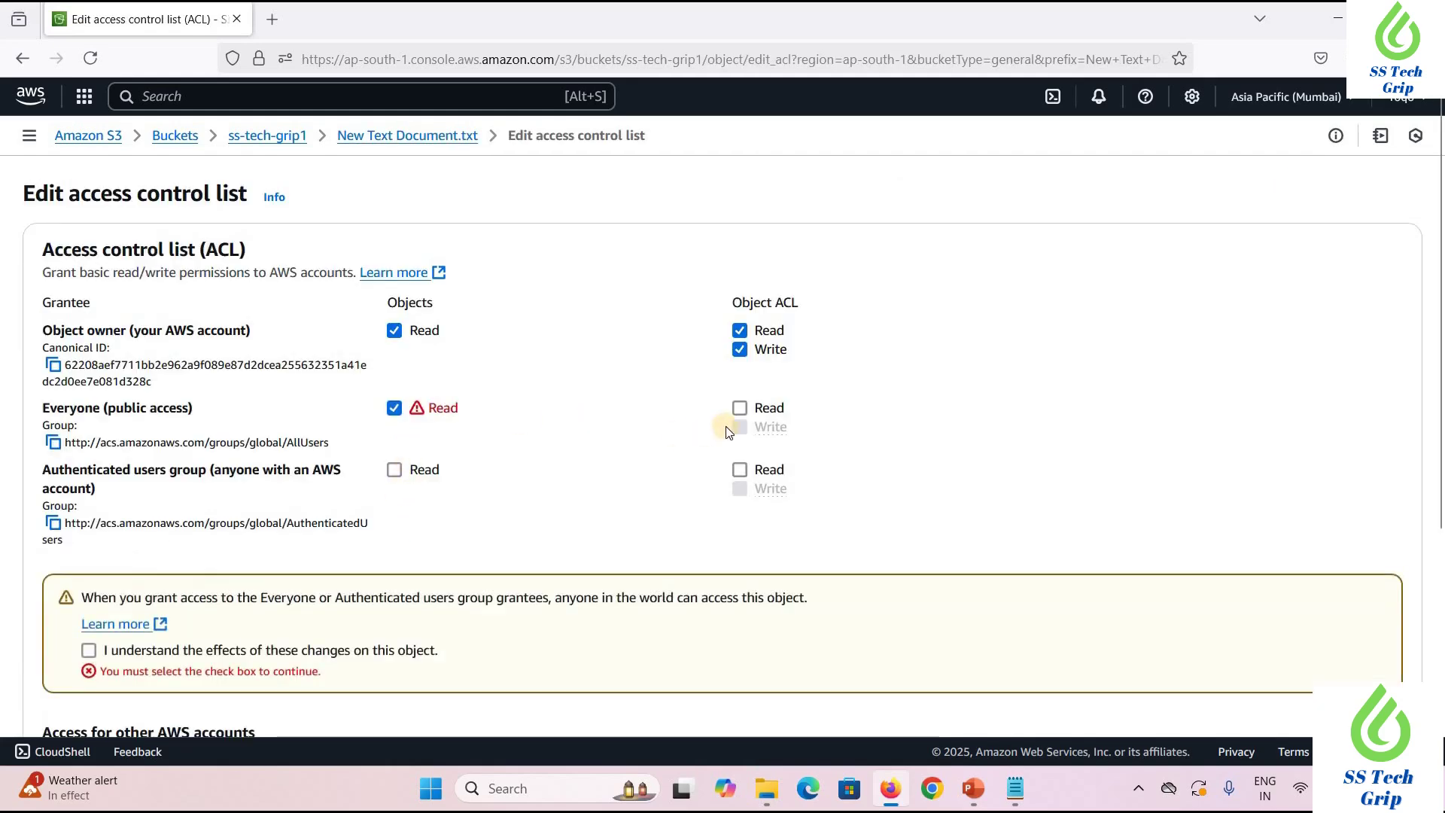
pyautogui.click(741, 408)
pyautogui.click(277, 652)
pyautogui.scroll(-3, 309, 479)
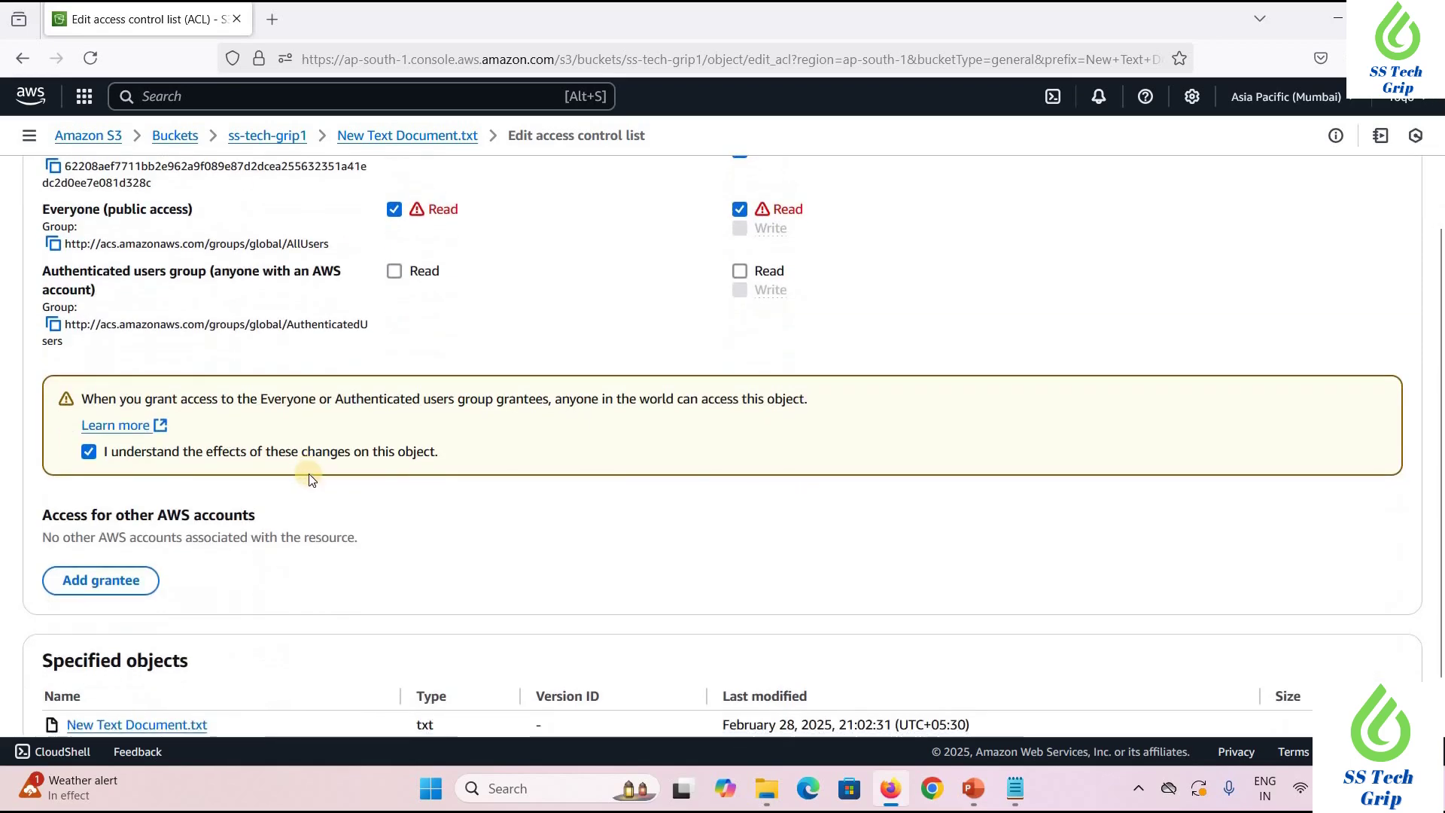
pyautogui.scroll(-2, 309, 478)
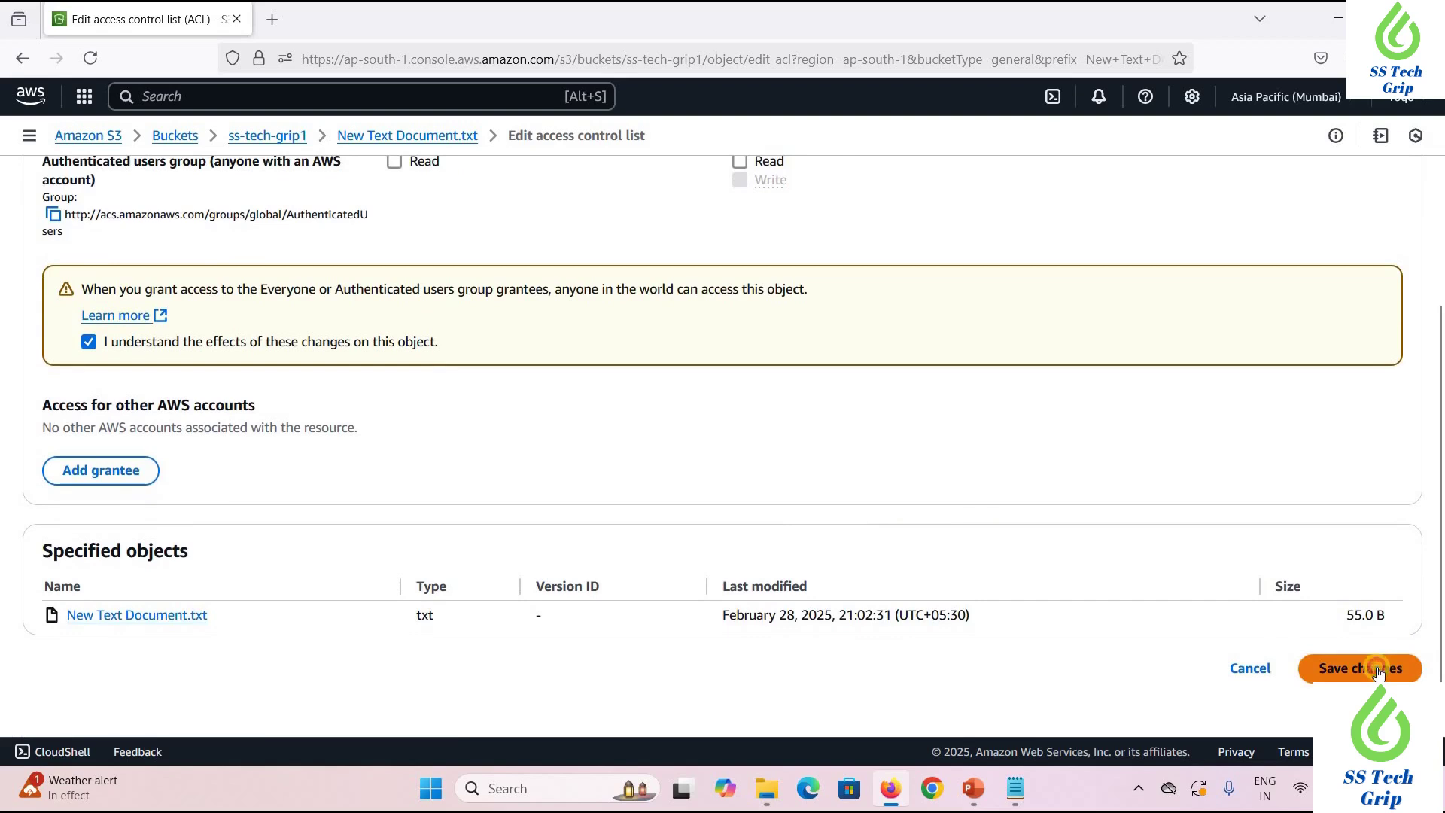
pyautogui.click(1378, 670)
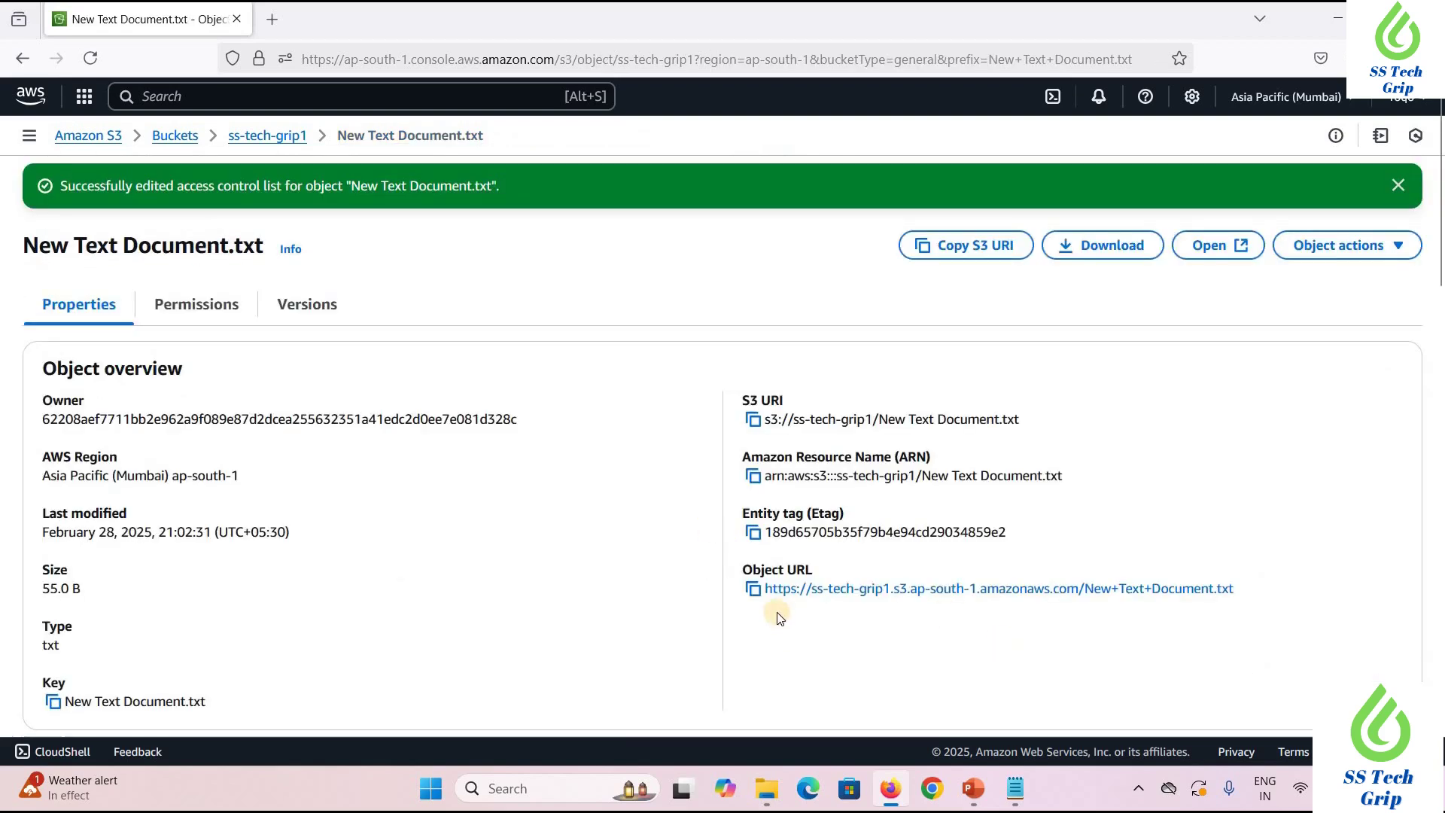
# Copy the object URL of New Text Document.txt and load it in a new browser tab to test public access
pyautogui.click(753, 589)
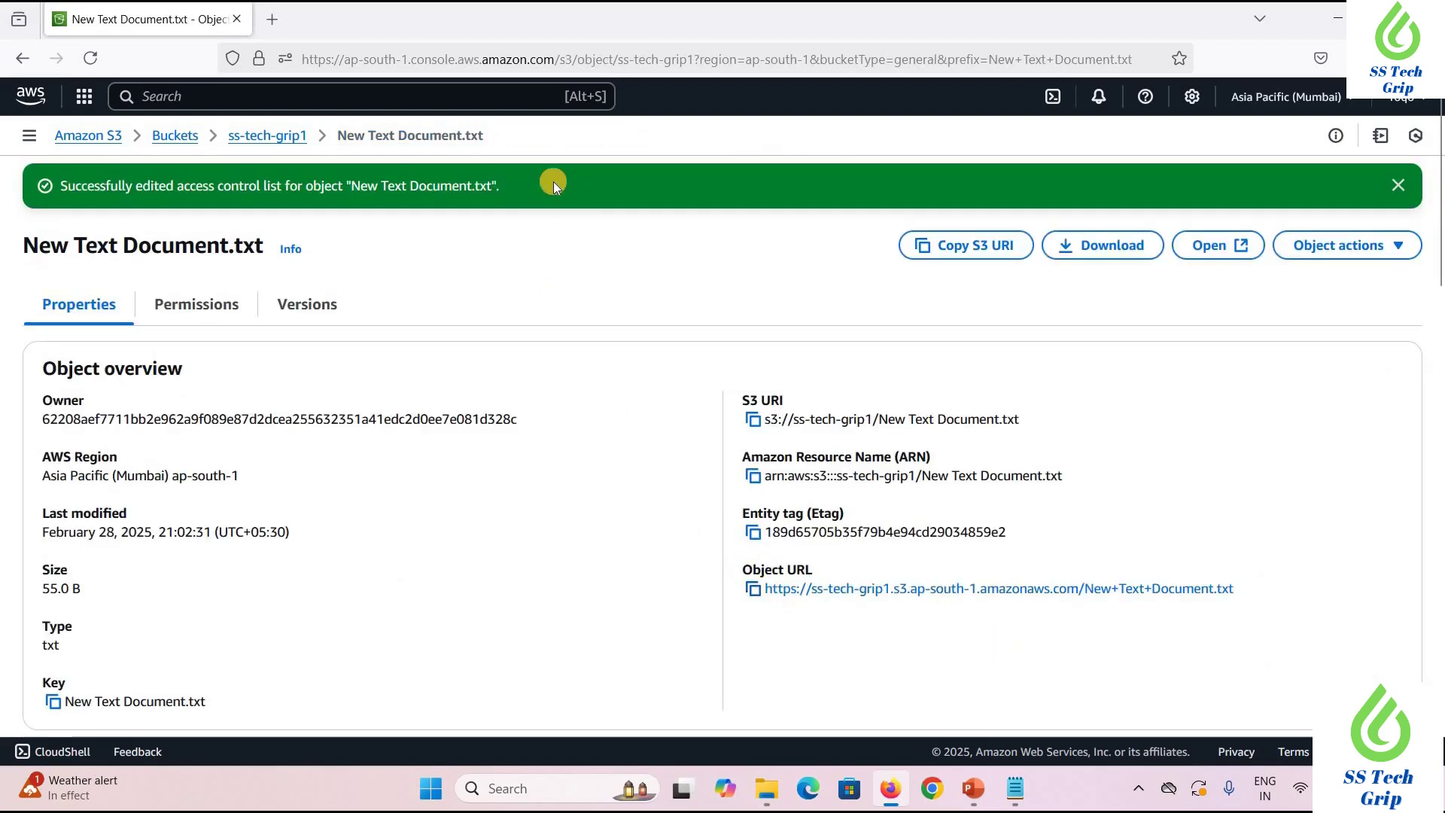
pyautogui.click(288, 22)
pyautogui.hotkey('ctrl', 'v')
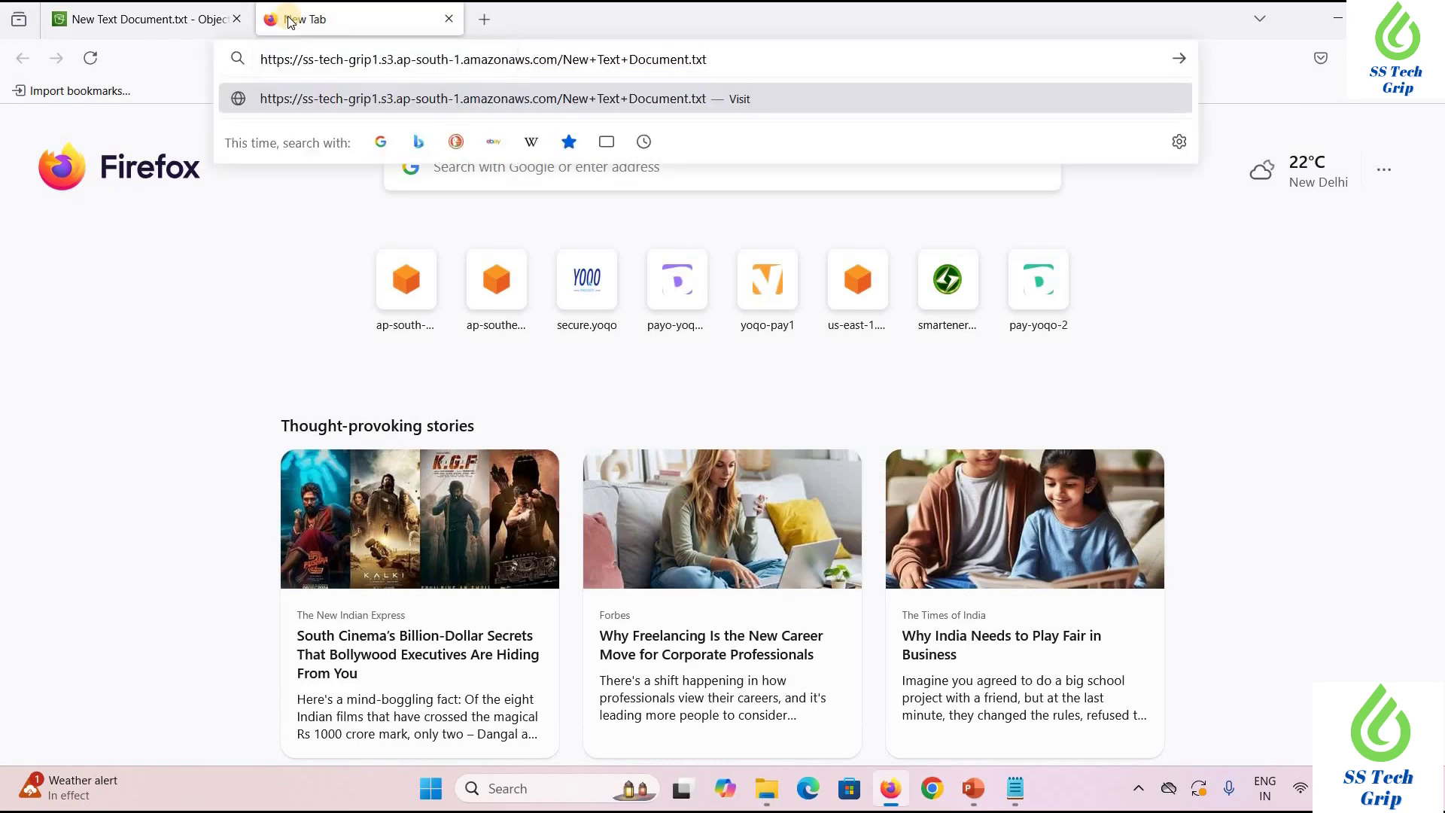
pyautogui.press('Return')
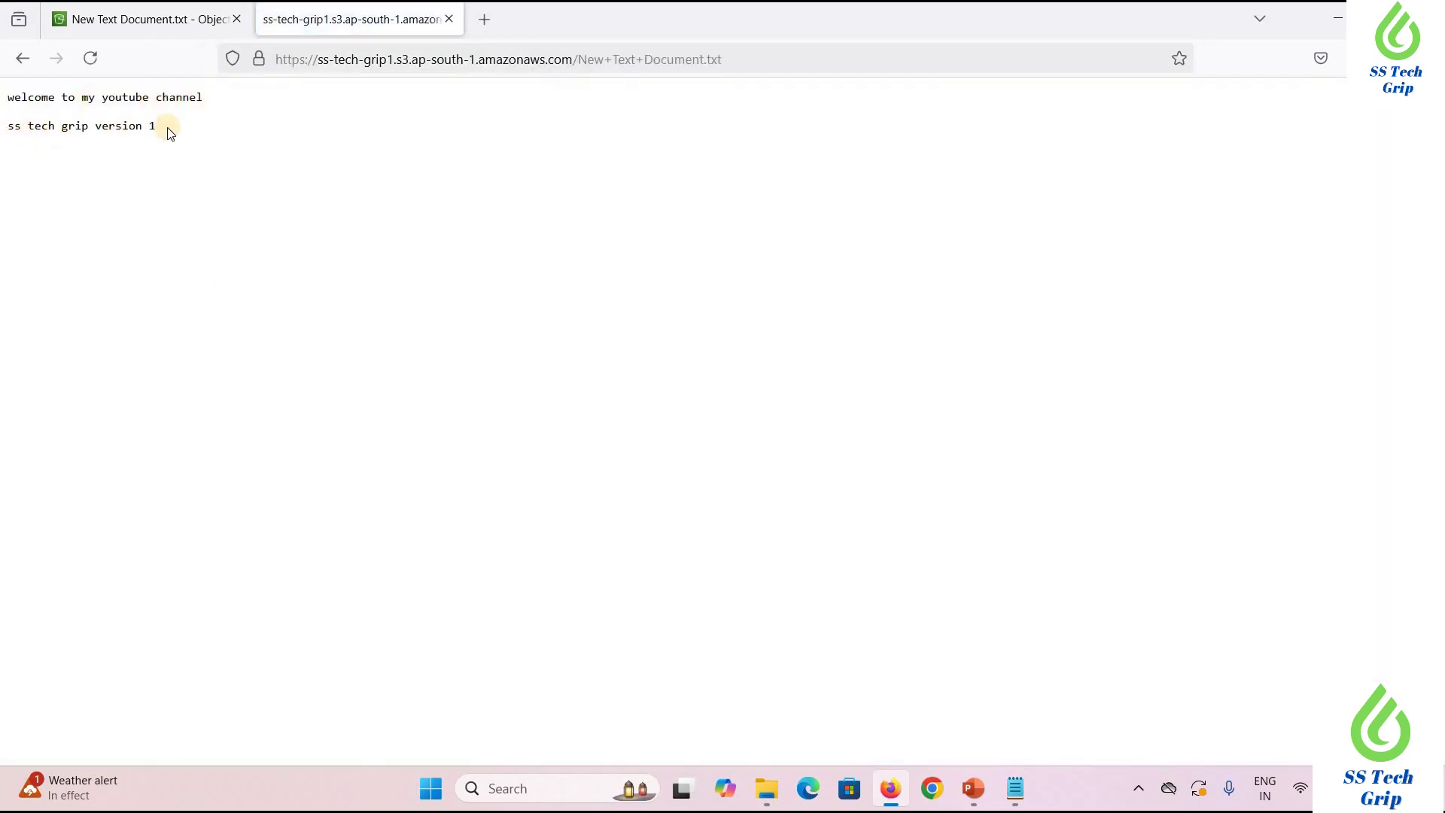
# Return to the S3 console, examine the version list of New Text Document.txt, and go back to the ss-tech-grip1 bucket
pyautogui.click(173, 20)
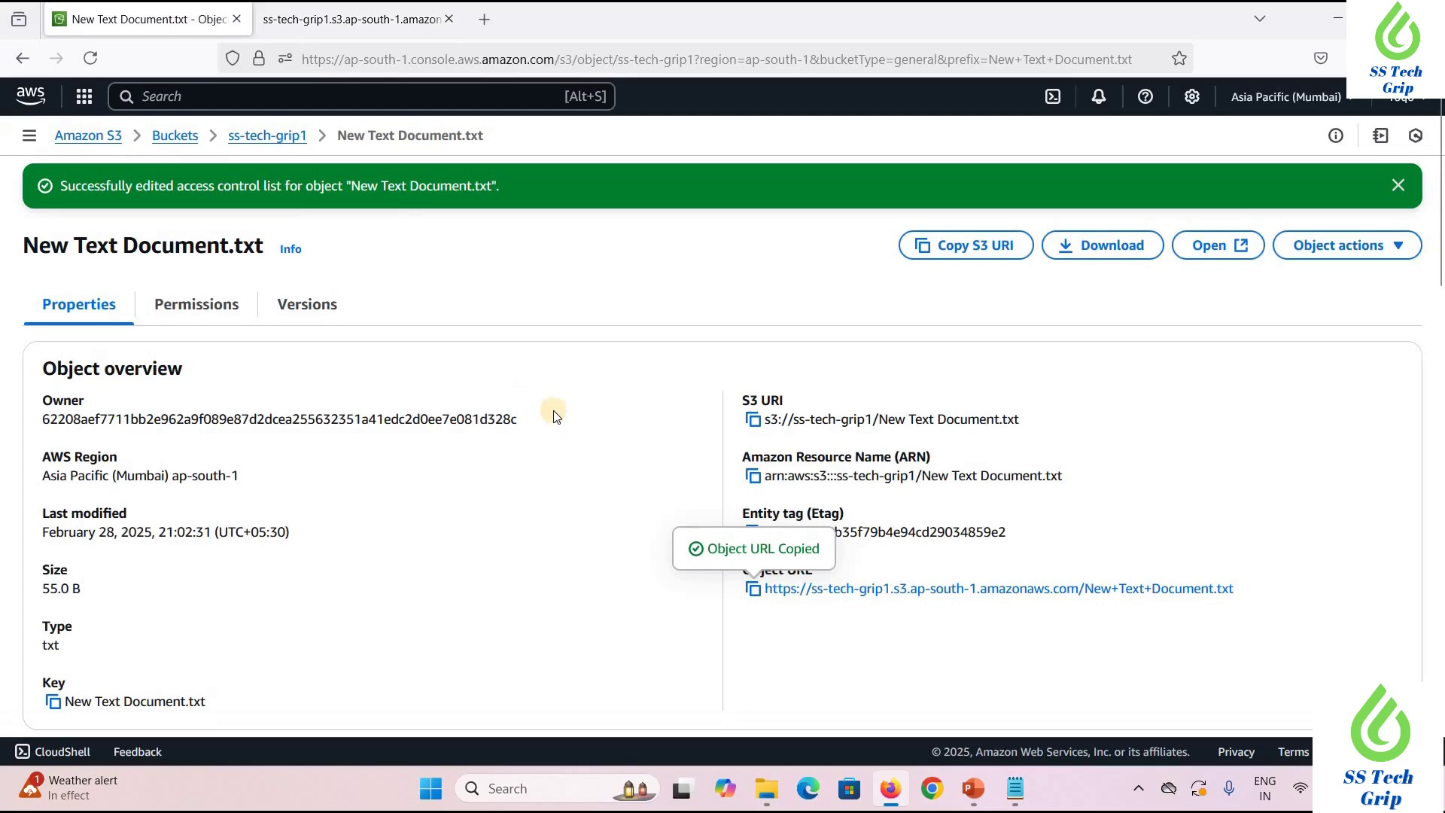
pyautogui.click(295, 316)
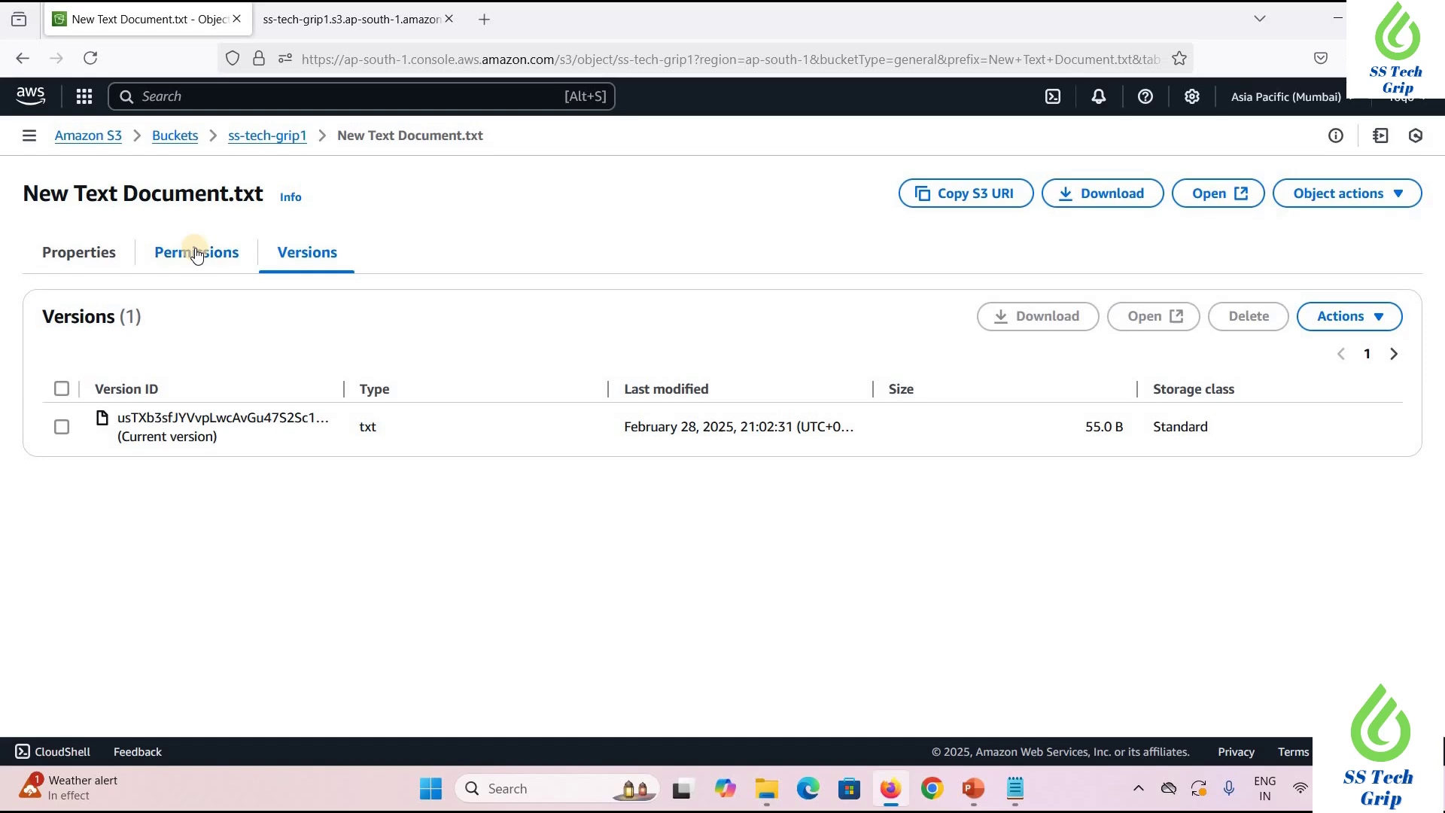
pyautogui.click(255, 135)
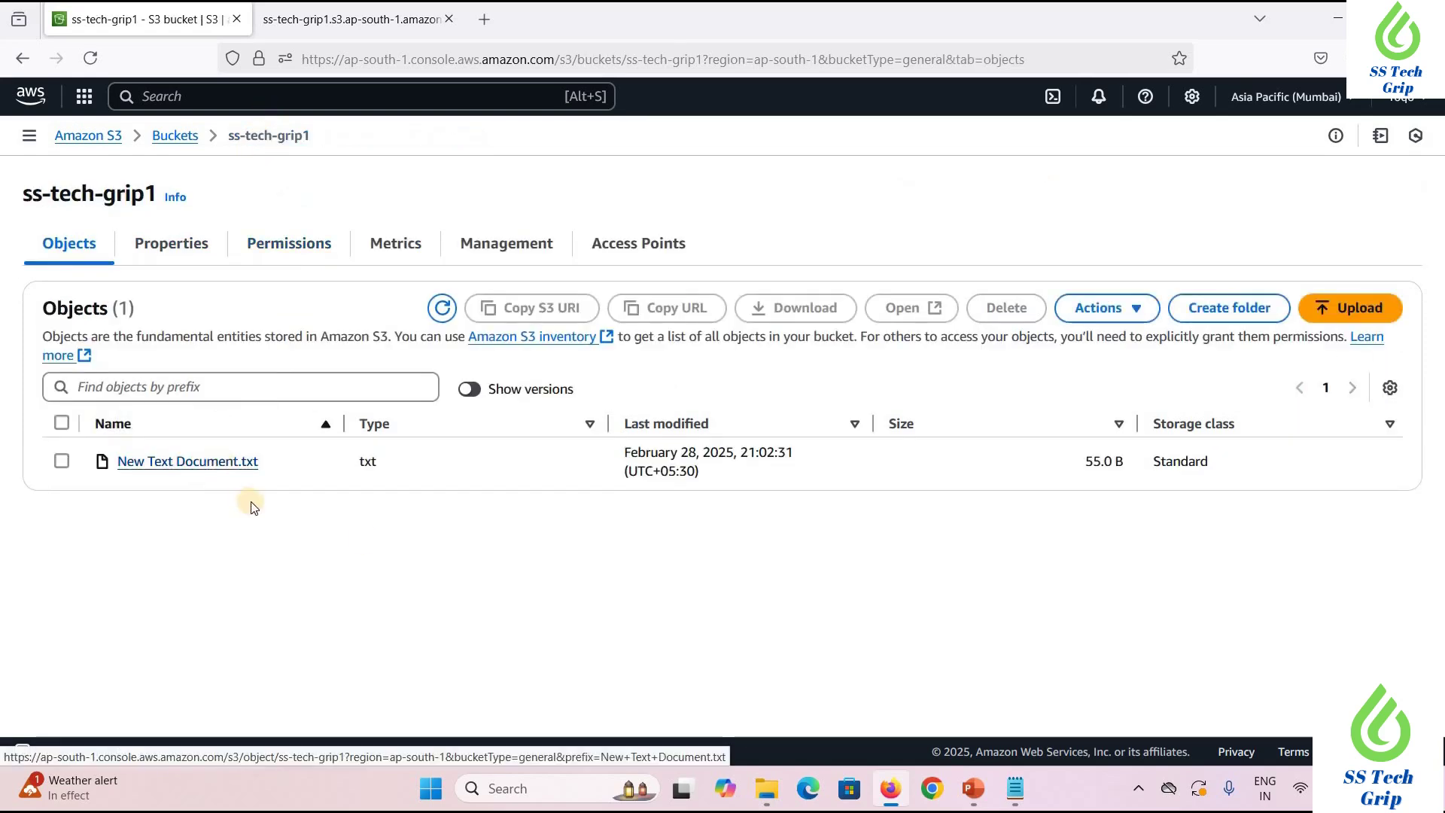
# Open New Text Document.txt from the Desktop folder in Notepad, add the line "version 2" below the existing text, save and close the file
pyautogui.moveTo(766, 789)
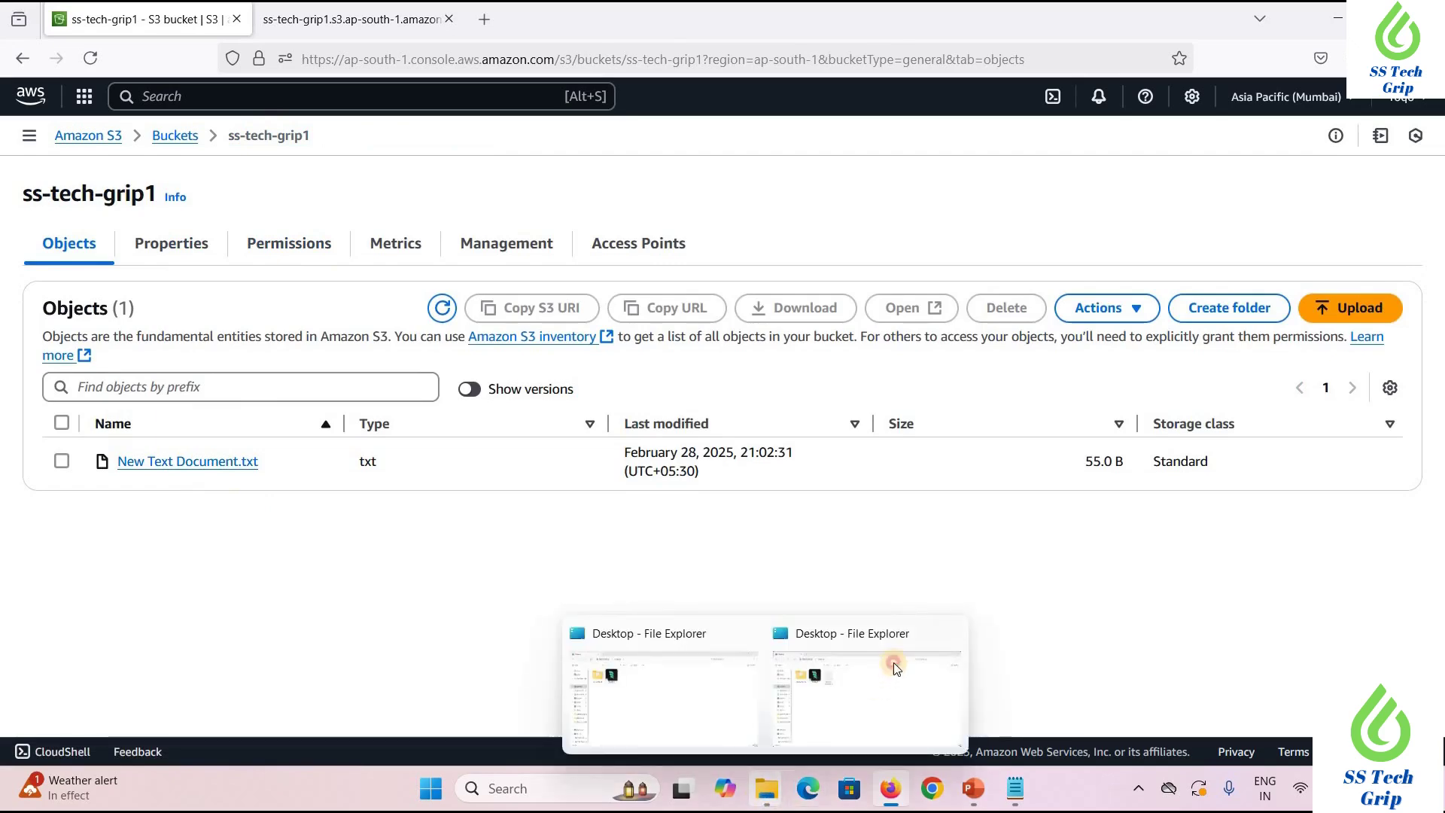
pyautogui.click(896, 668)
pyautogui.doubleClick(433, 219)
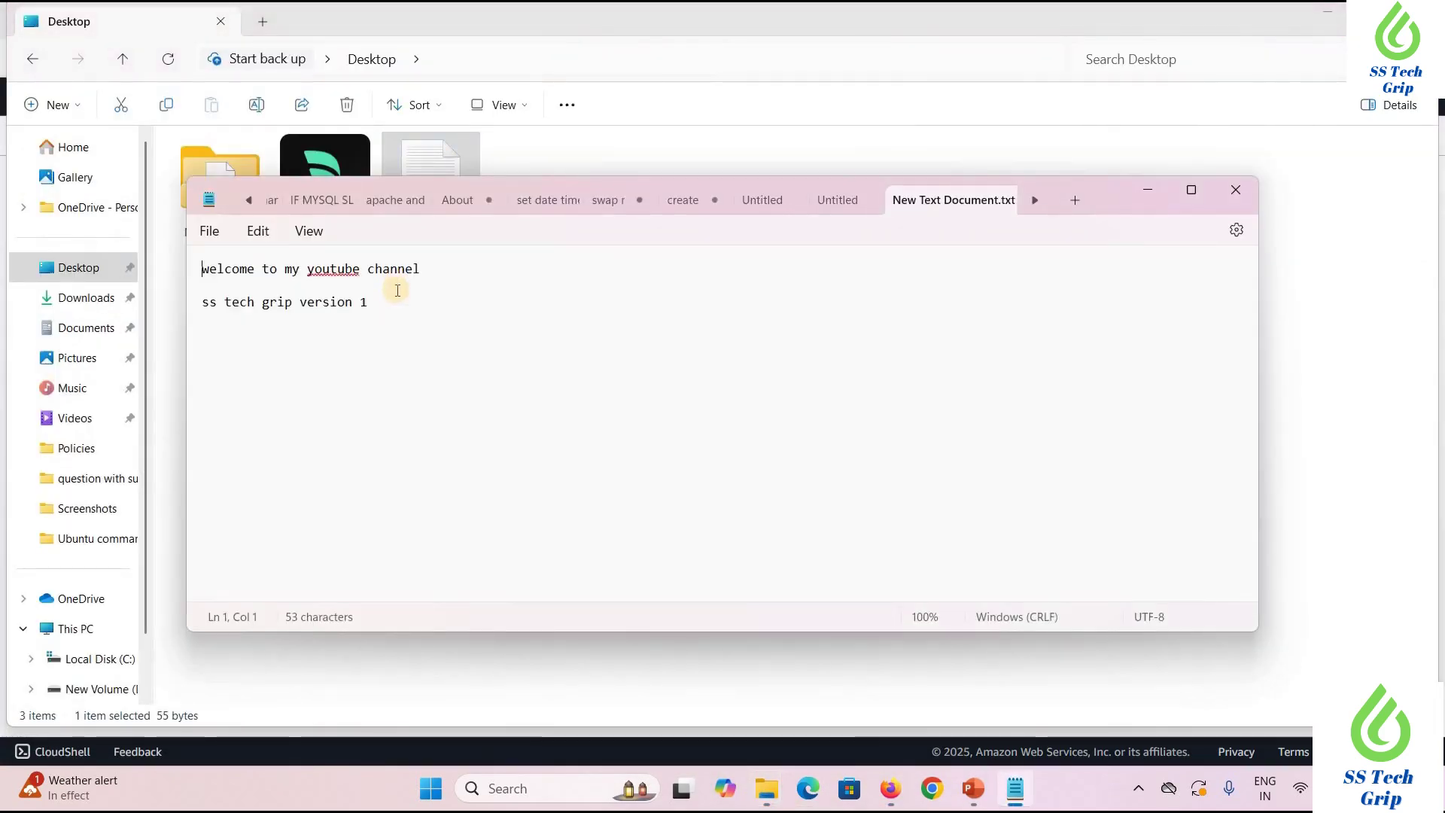
pyautogui.click(373, 300)
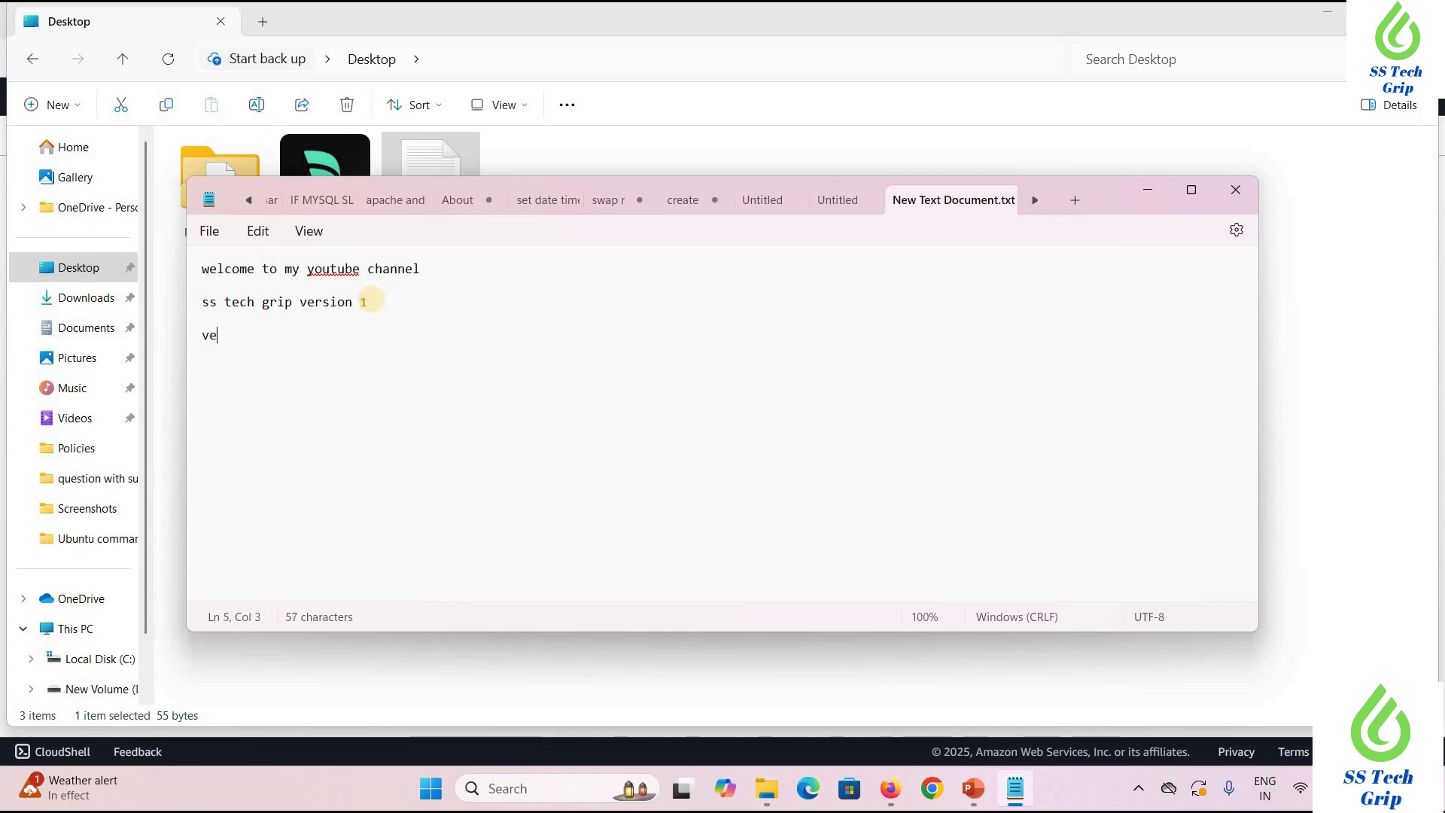
pyautogui.write('version 2')
pyautogui.click(1035, 202)
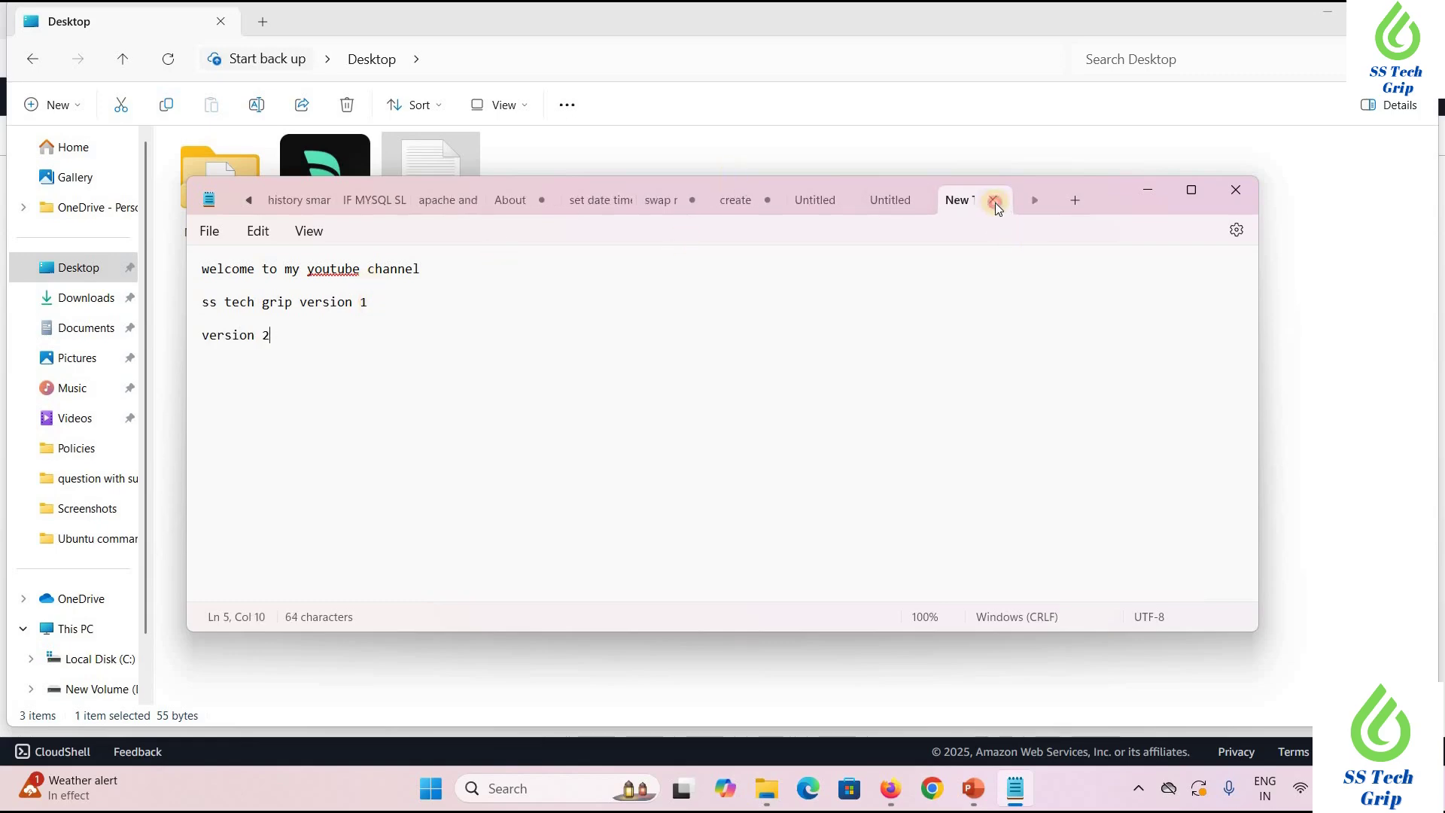
pyautogui.click(995, 201)
pyautogui.click(602, 465)
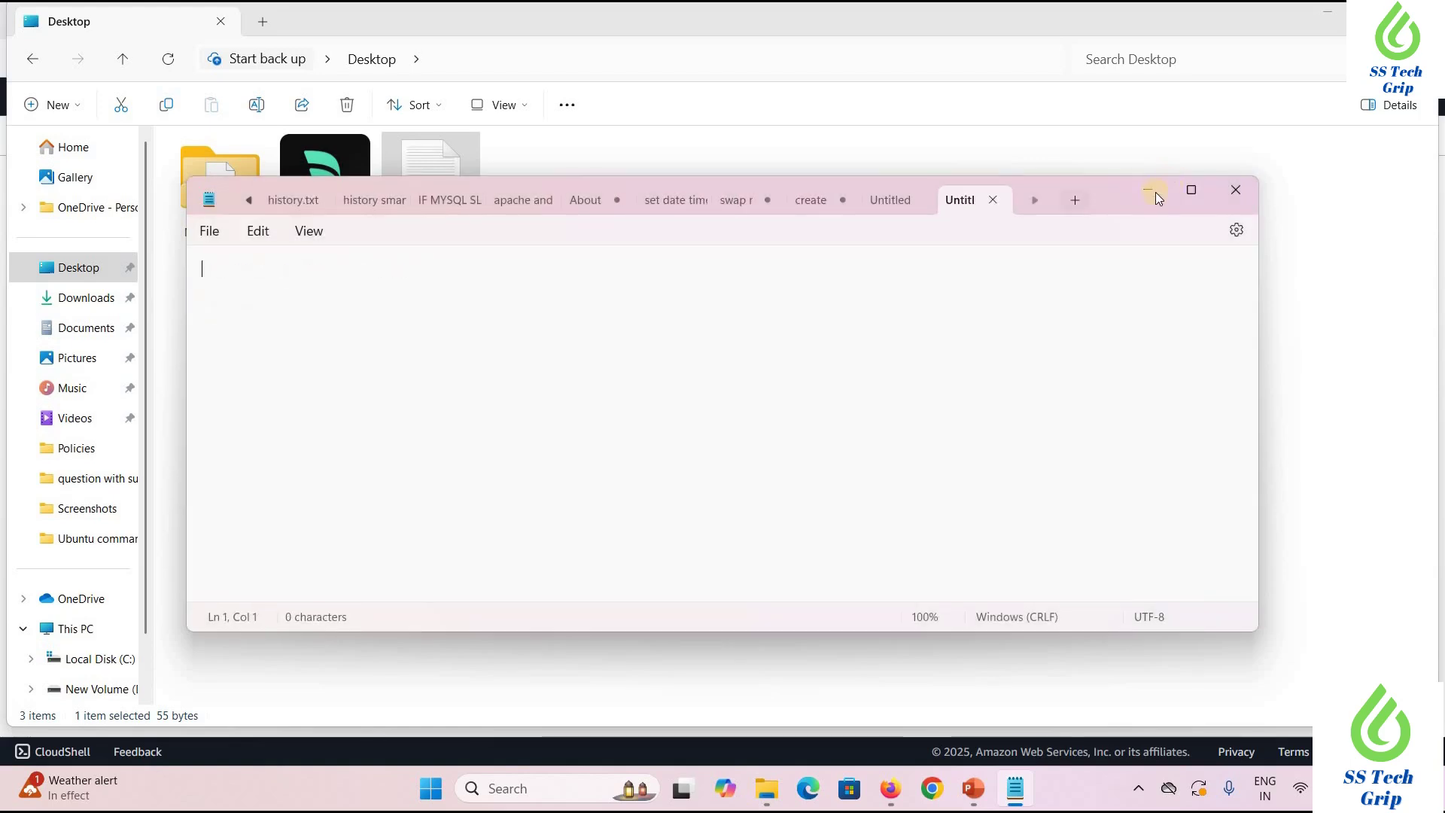
pyautogui.click(1152, 192)
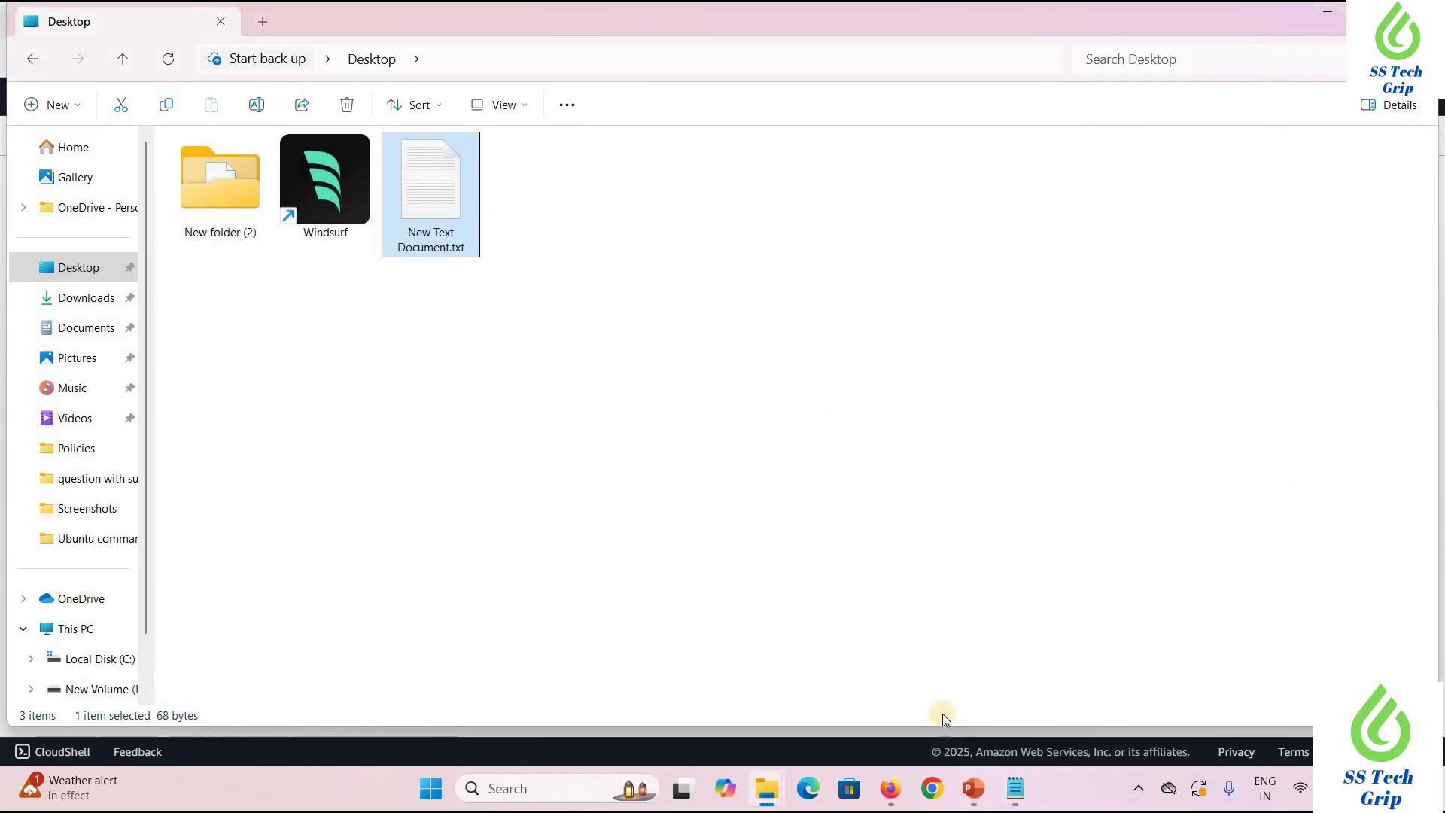
# Switch back to Firefox, upload the edited New Text Document.txt from the Desktop to the ss-tech-grip1 bucket, and close the upload status page
pyautogui.click(946, 721)
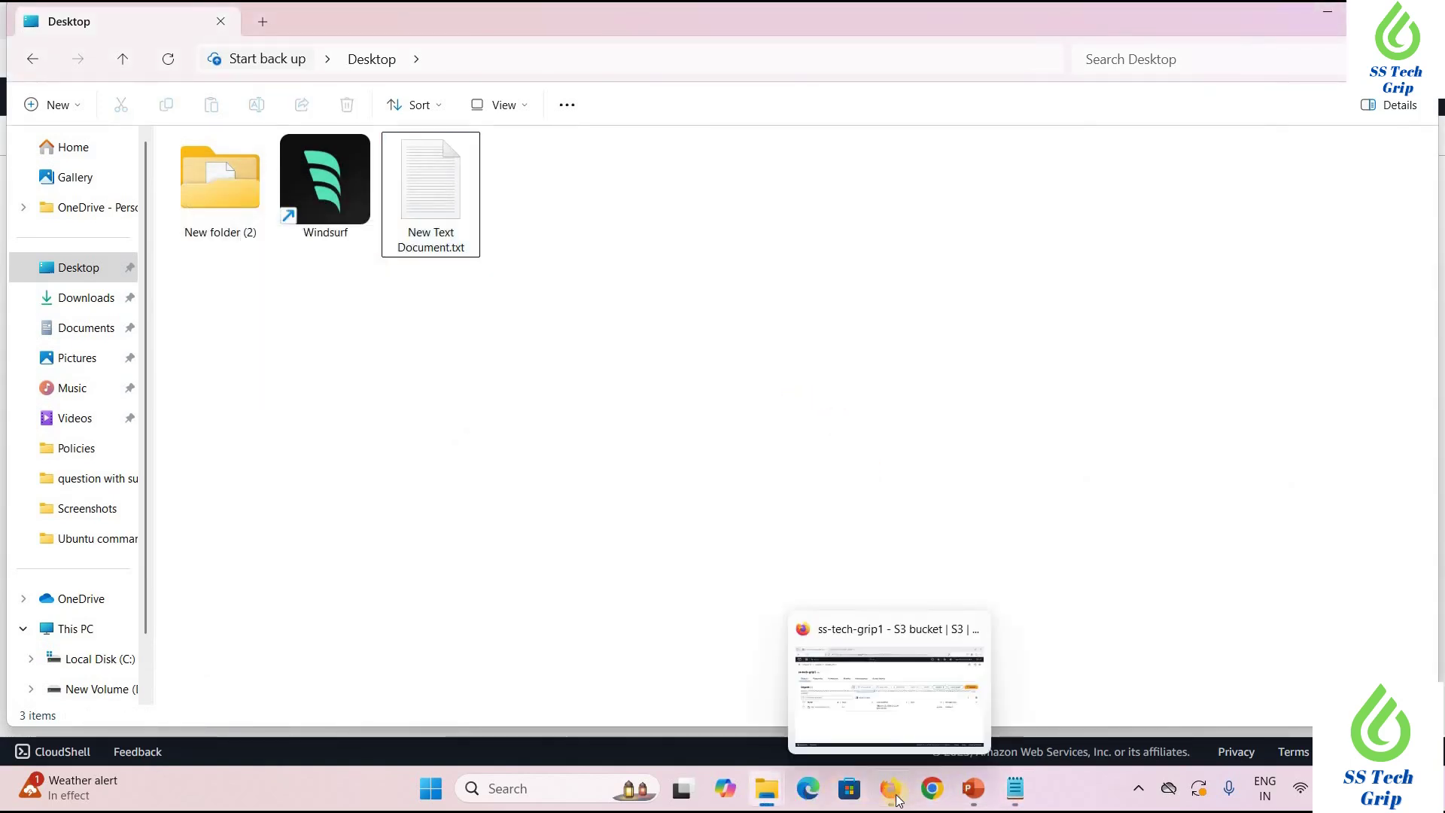
pyautogui.click(898, 799)
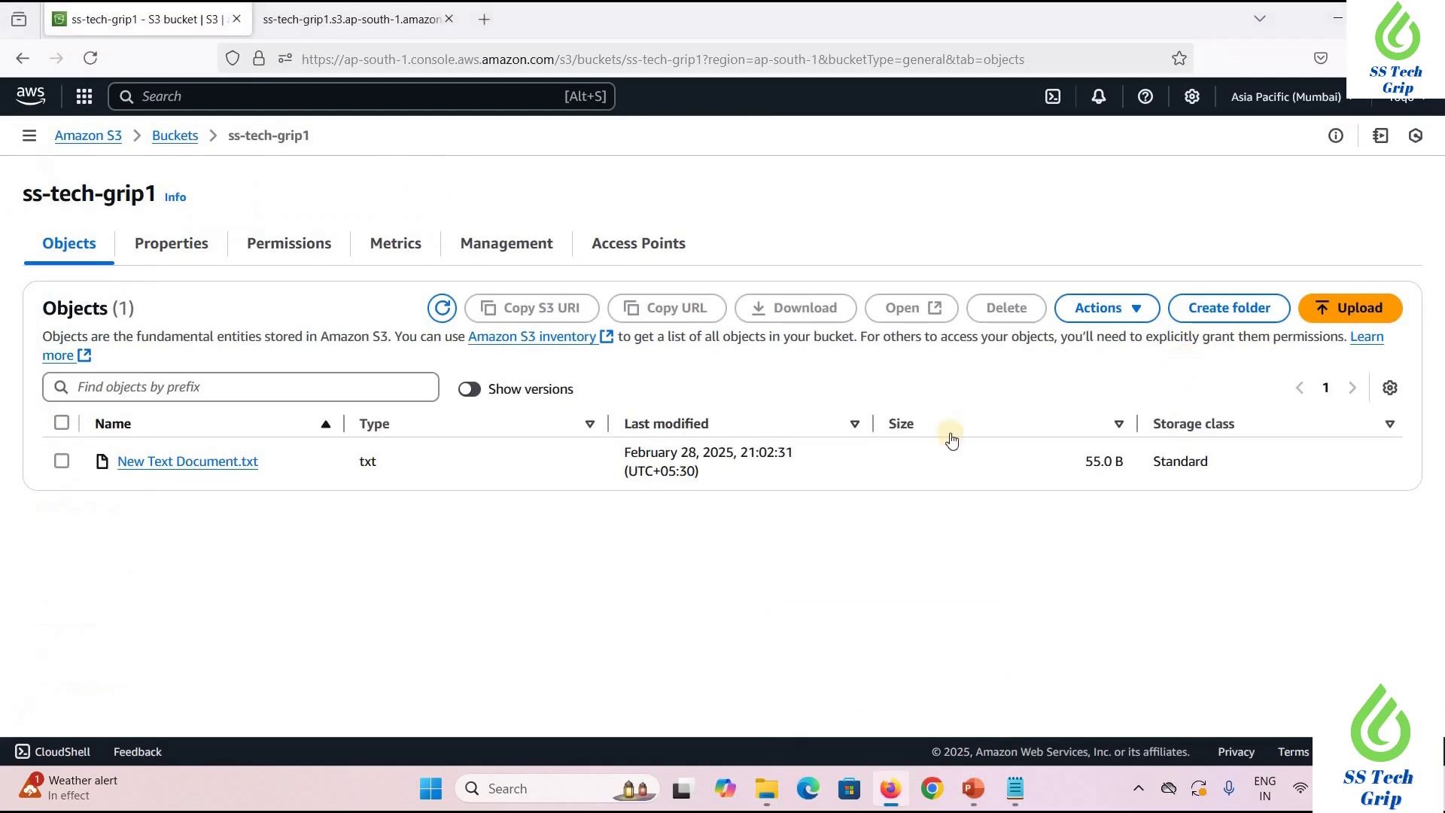
pyautogui.click(1359, 320)
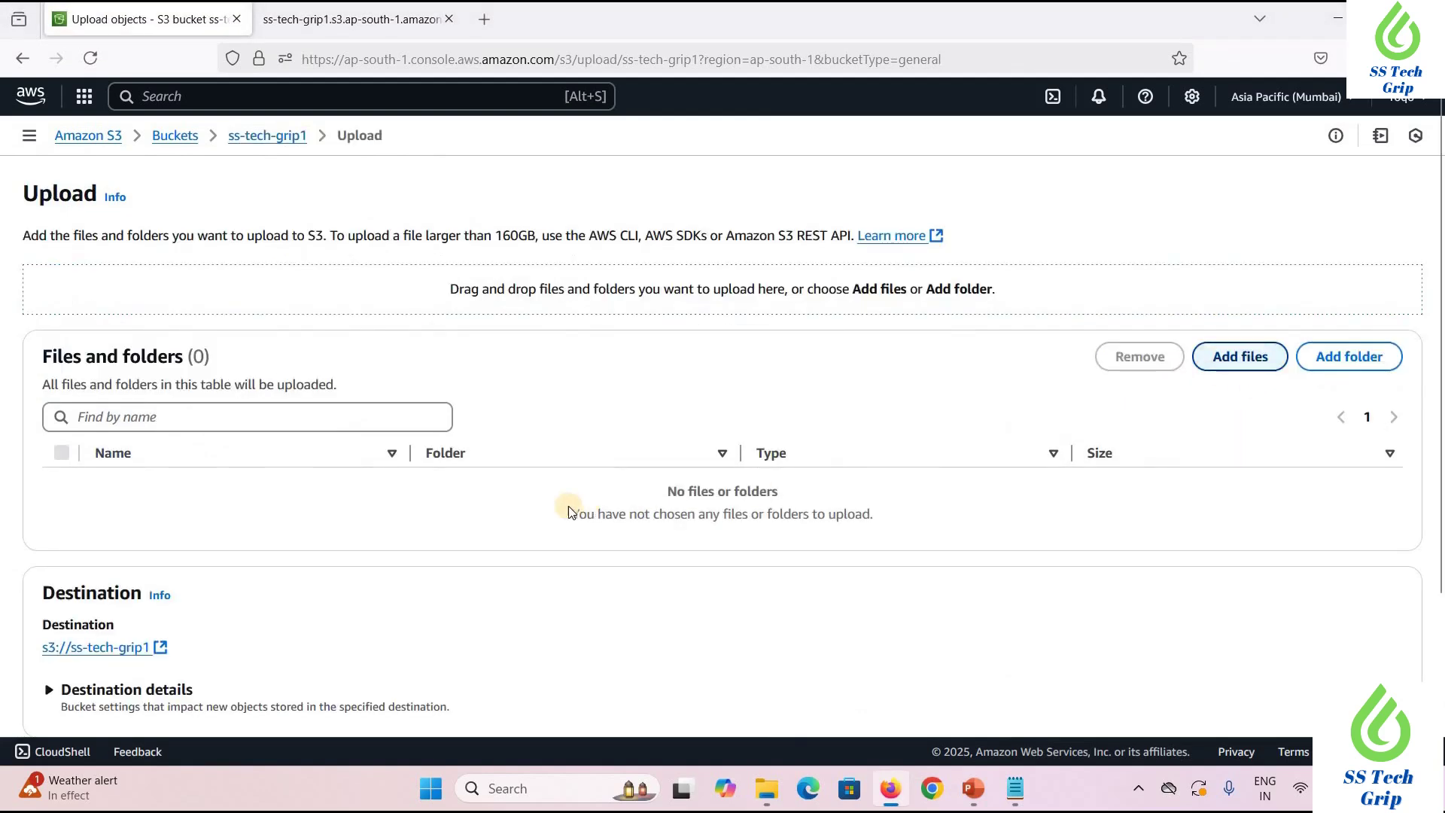
pyautogui.click(638, 320)
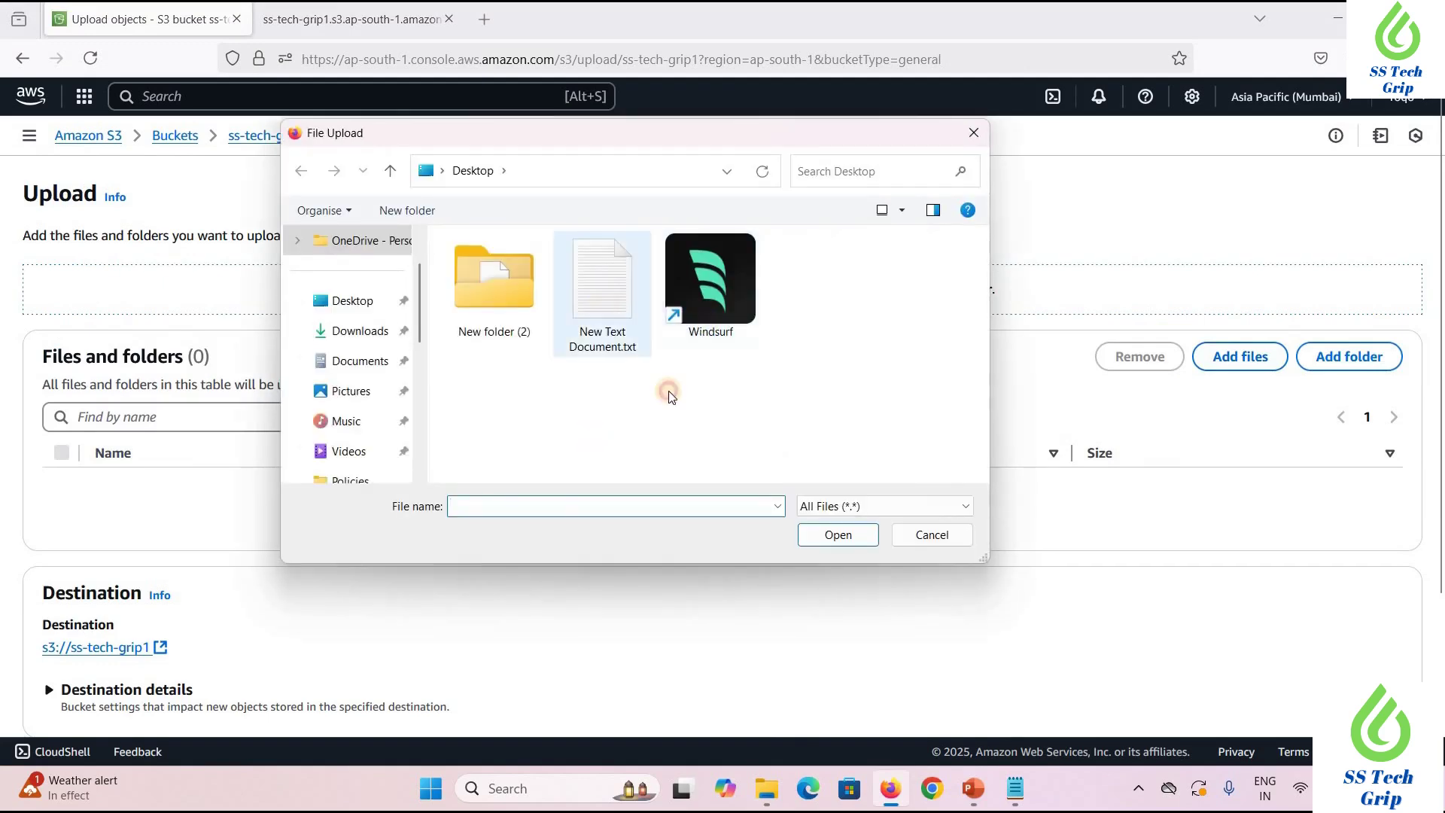
pyautogui.click(835, 535)
pyautogui.click(838, 539)
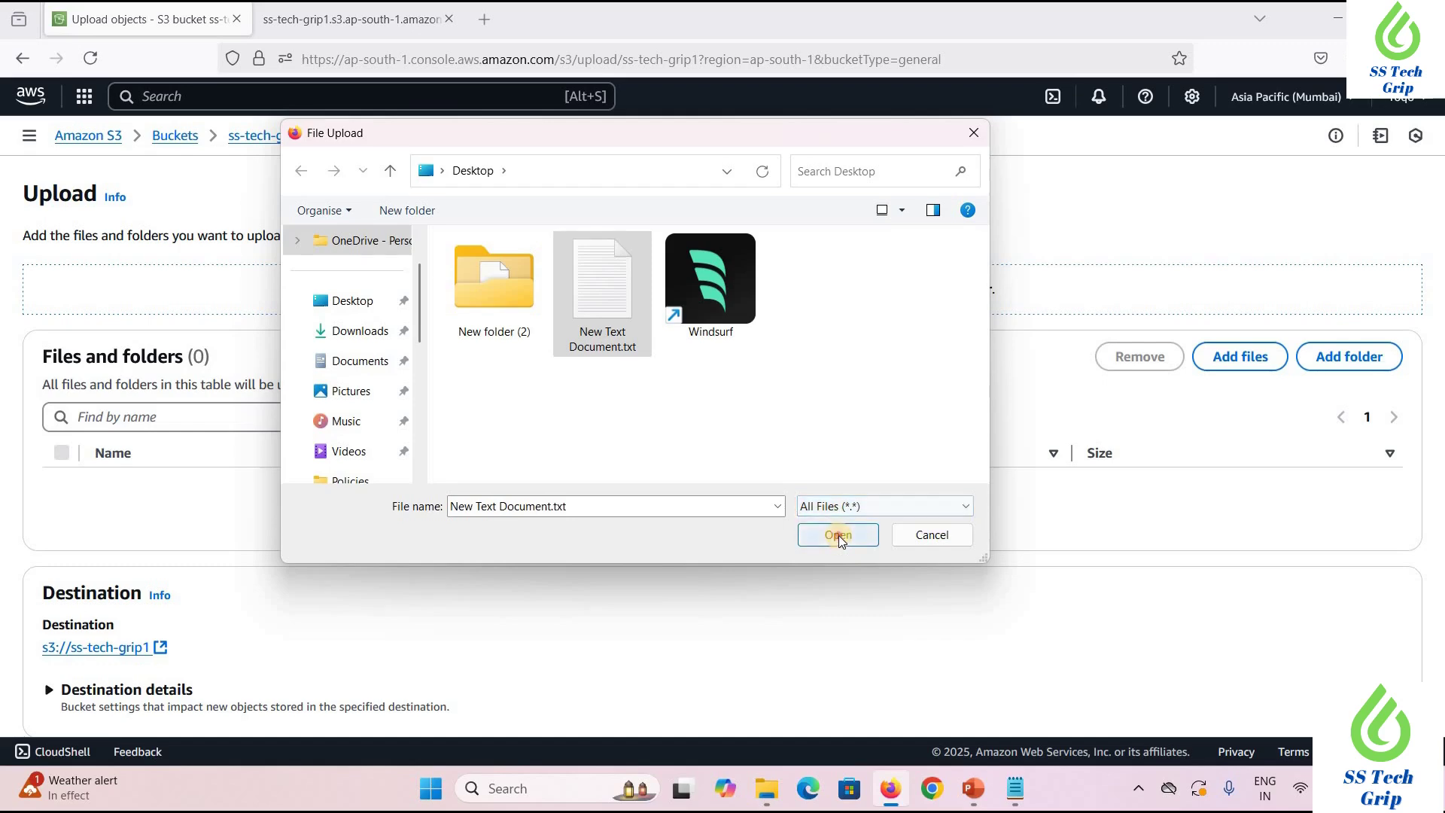
pyautogui.click(835, 535)
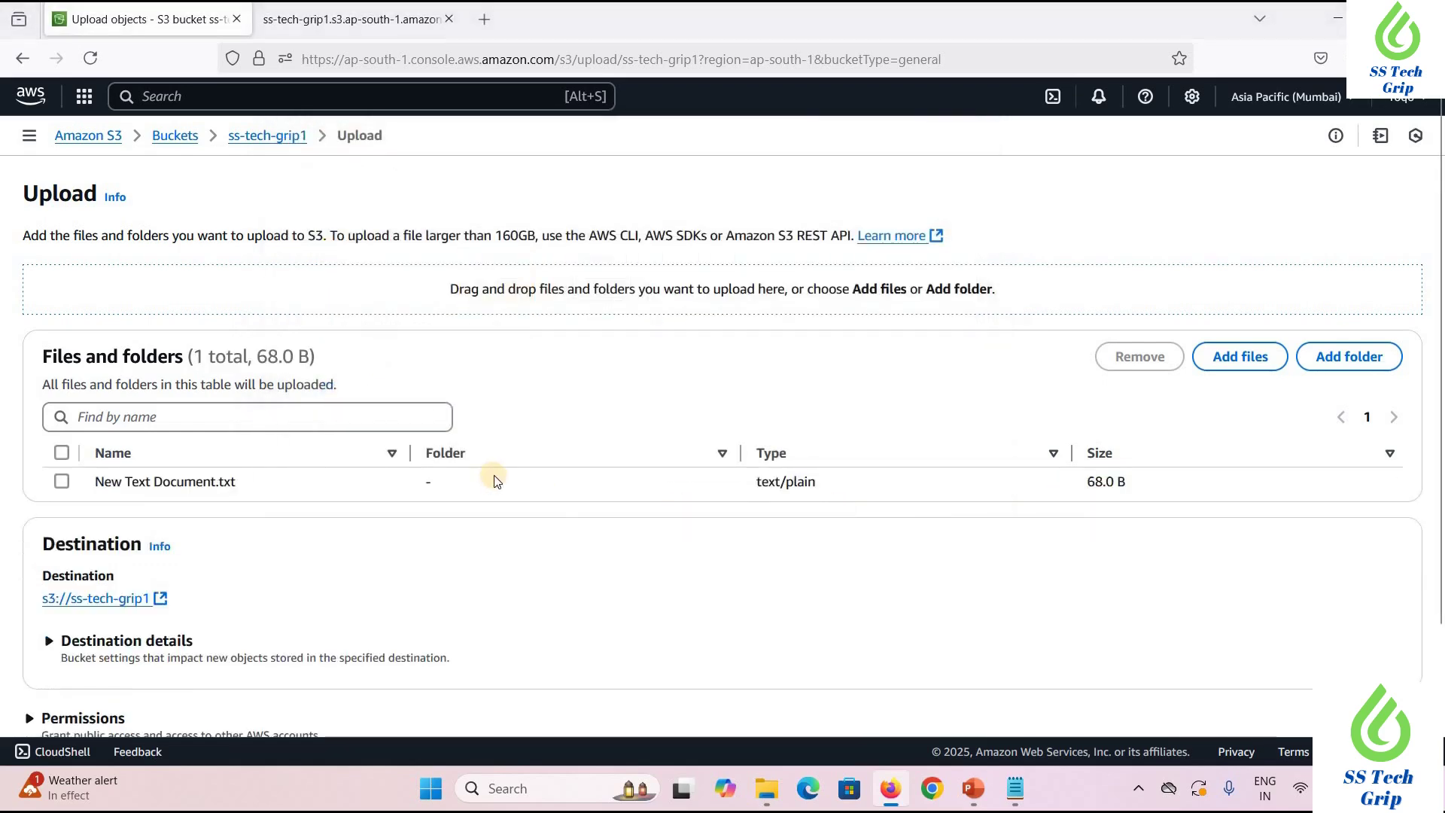
pyautogui.scroll(-2, 497, 482)
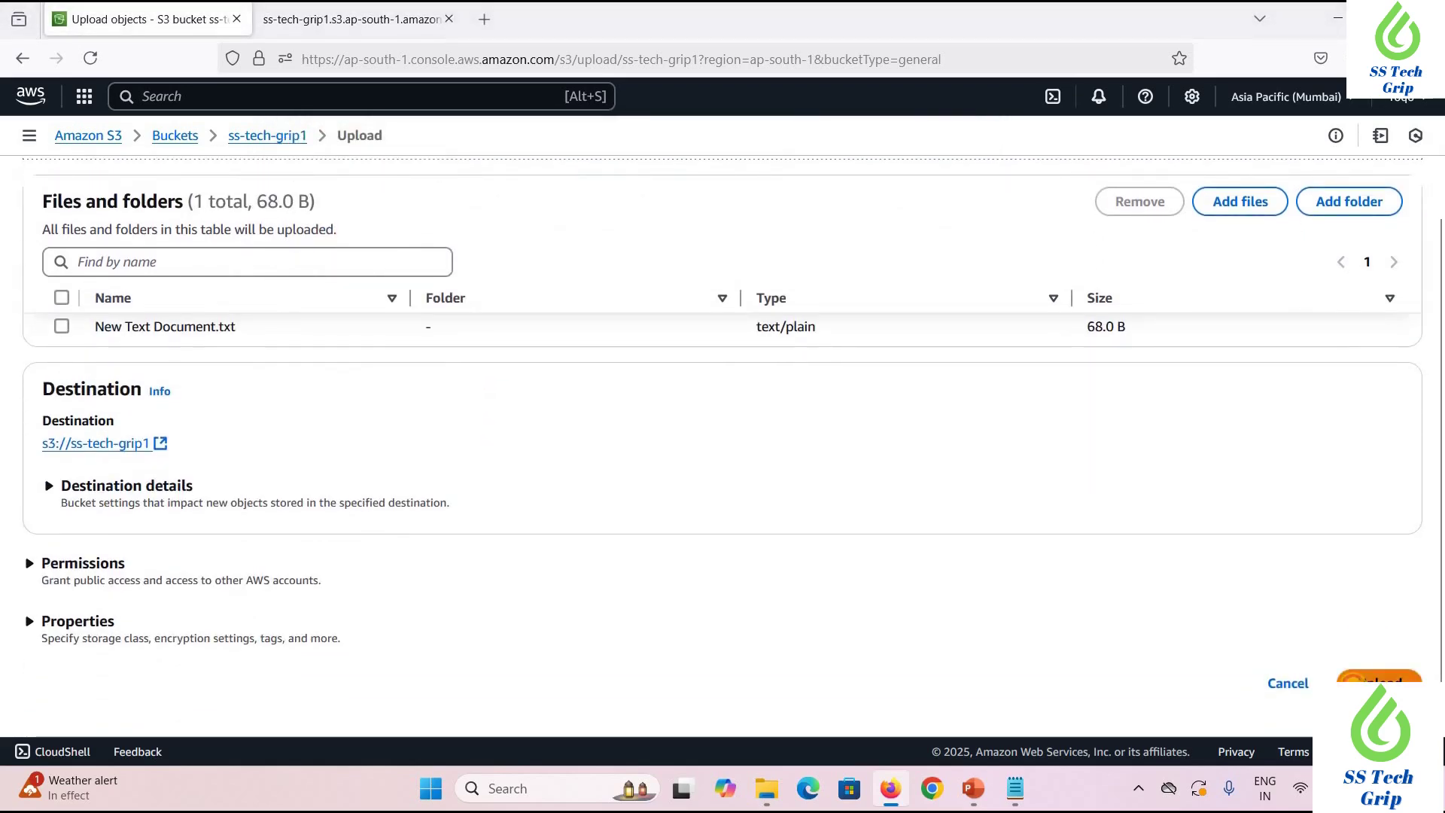
pyautogui.click(1374, 678)
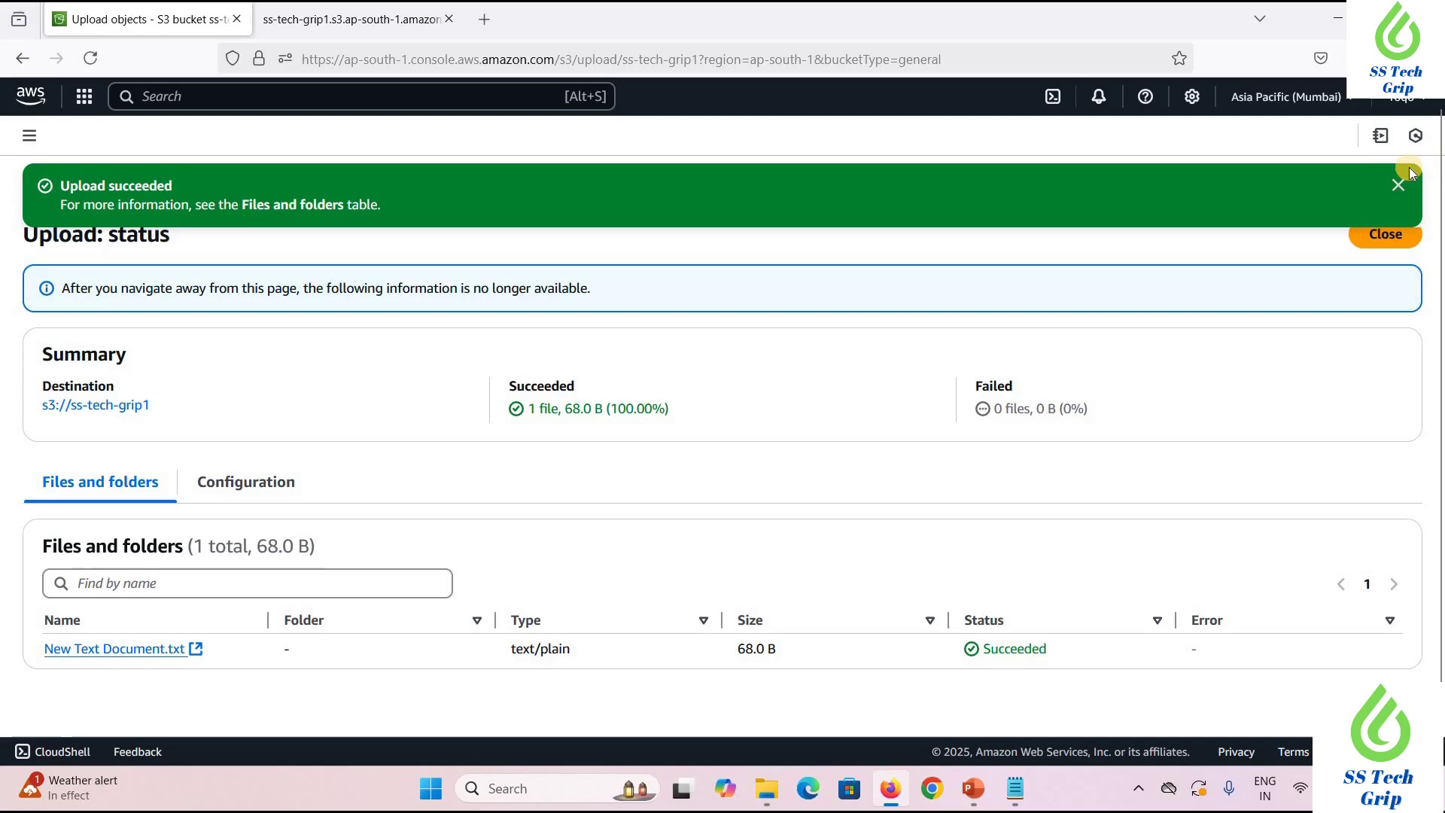
pyautogui.click(1396, 187)
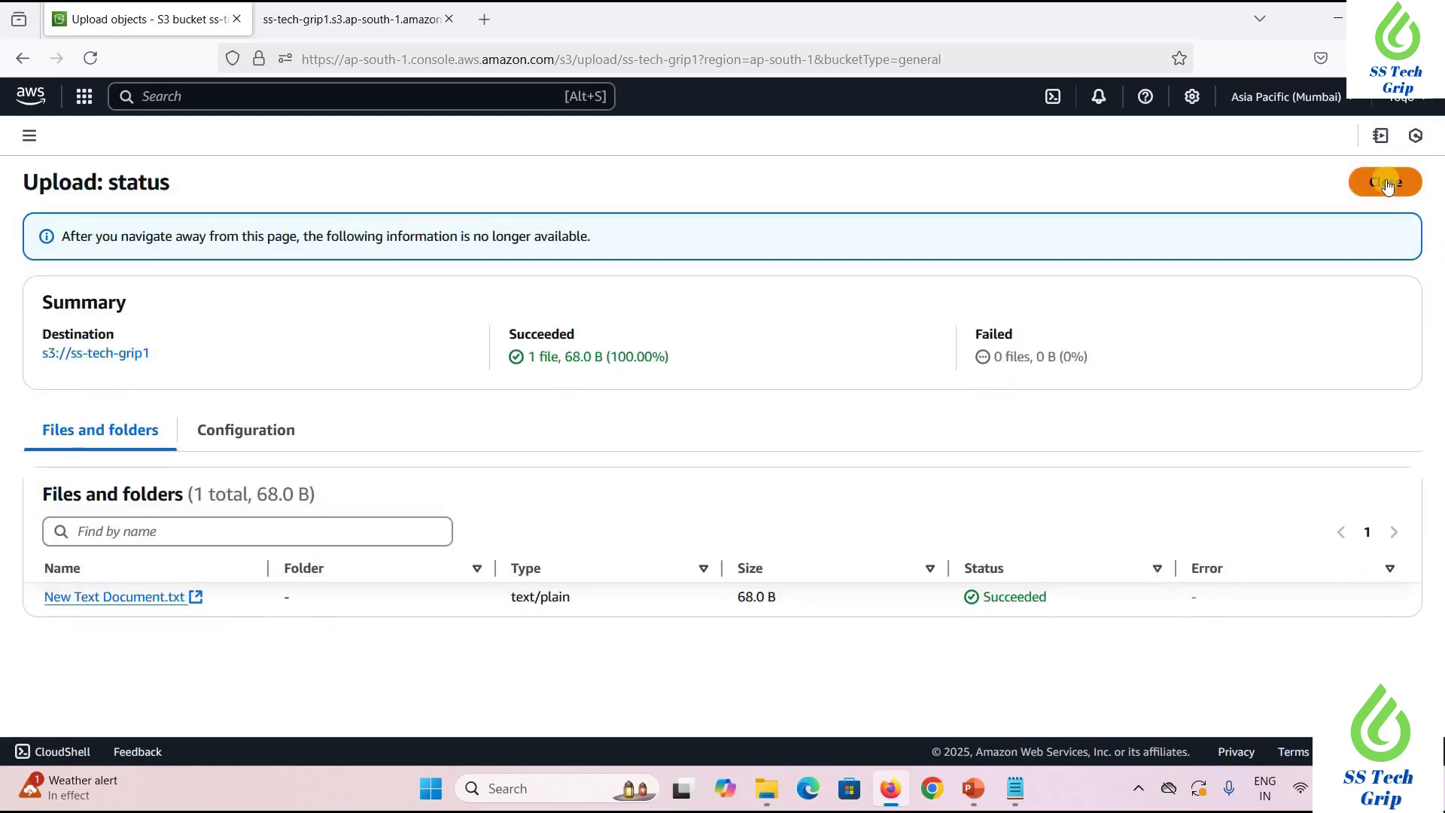
pyautogui.click(1389, 187)
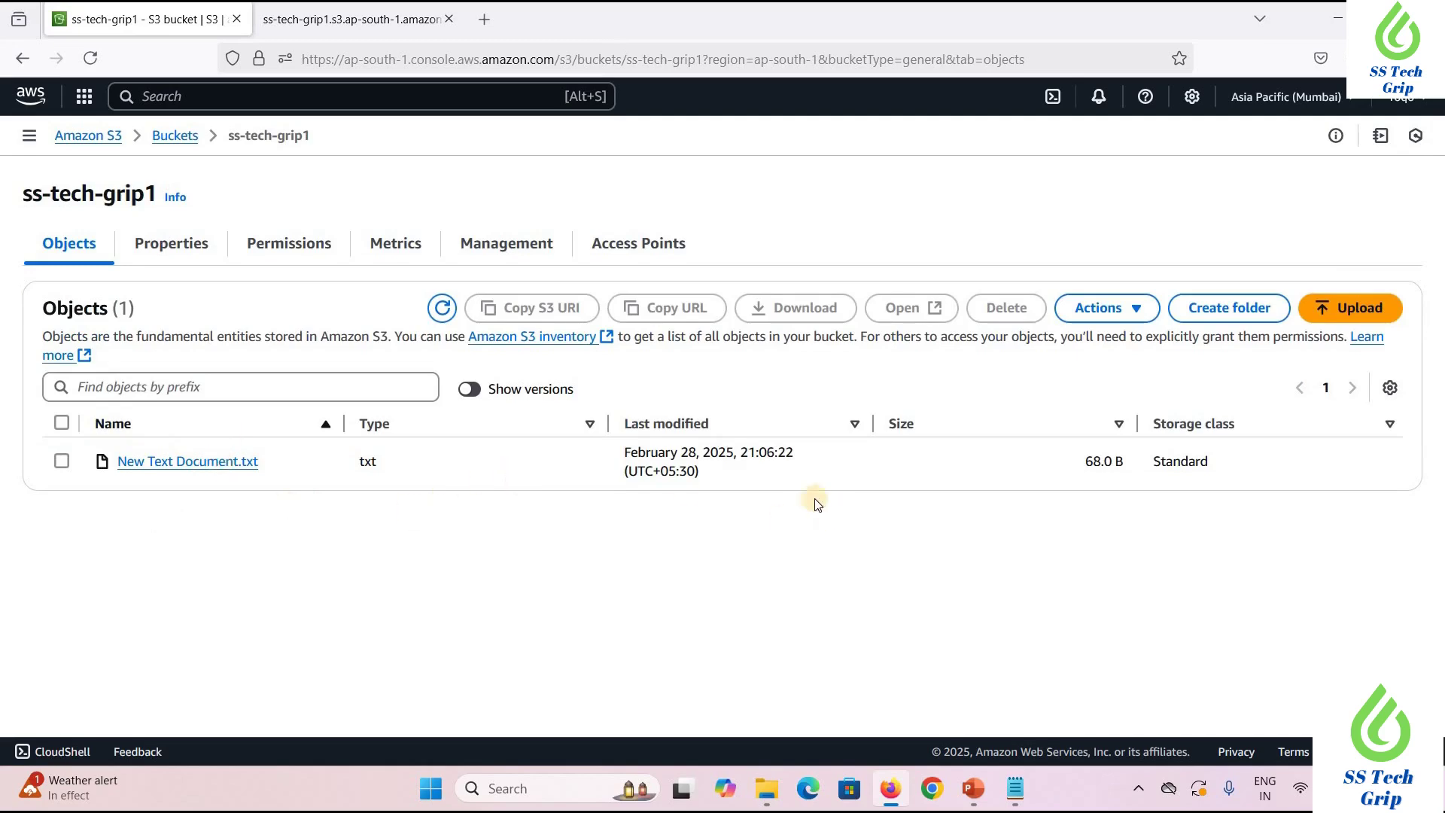
# Open the re-uploaded New Text Document.txt, test its copied object URL in a new tab, and close both object URL tabs
pyautogui.click(192, 463)
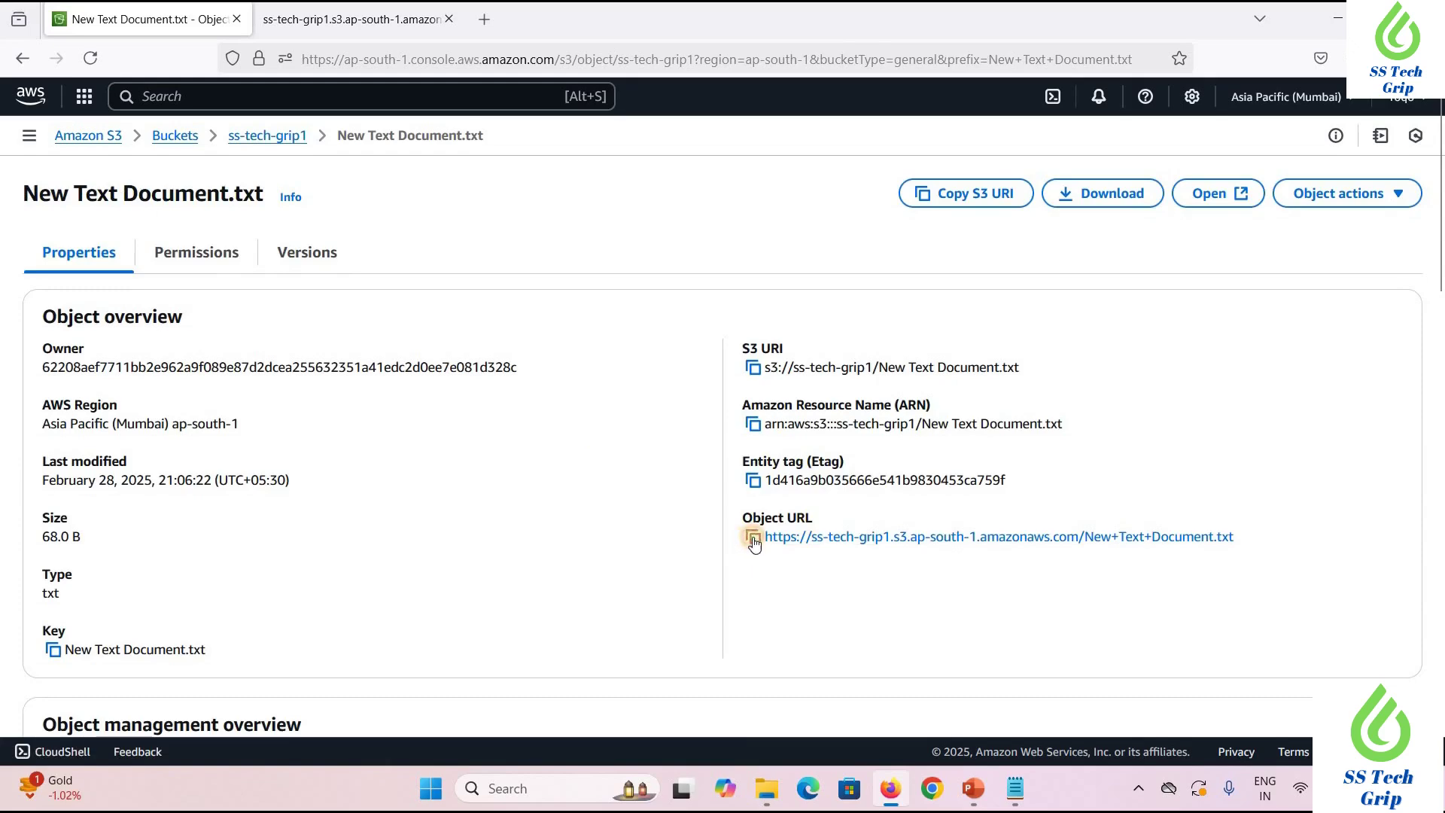
pyautogui.click(753, 537)
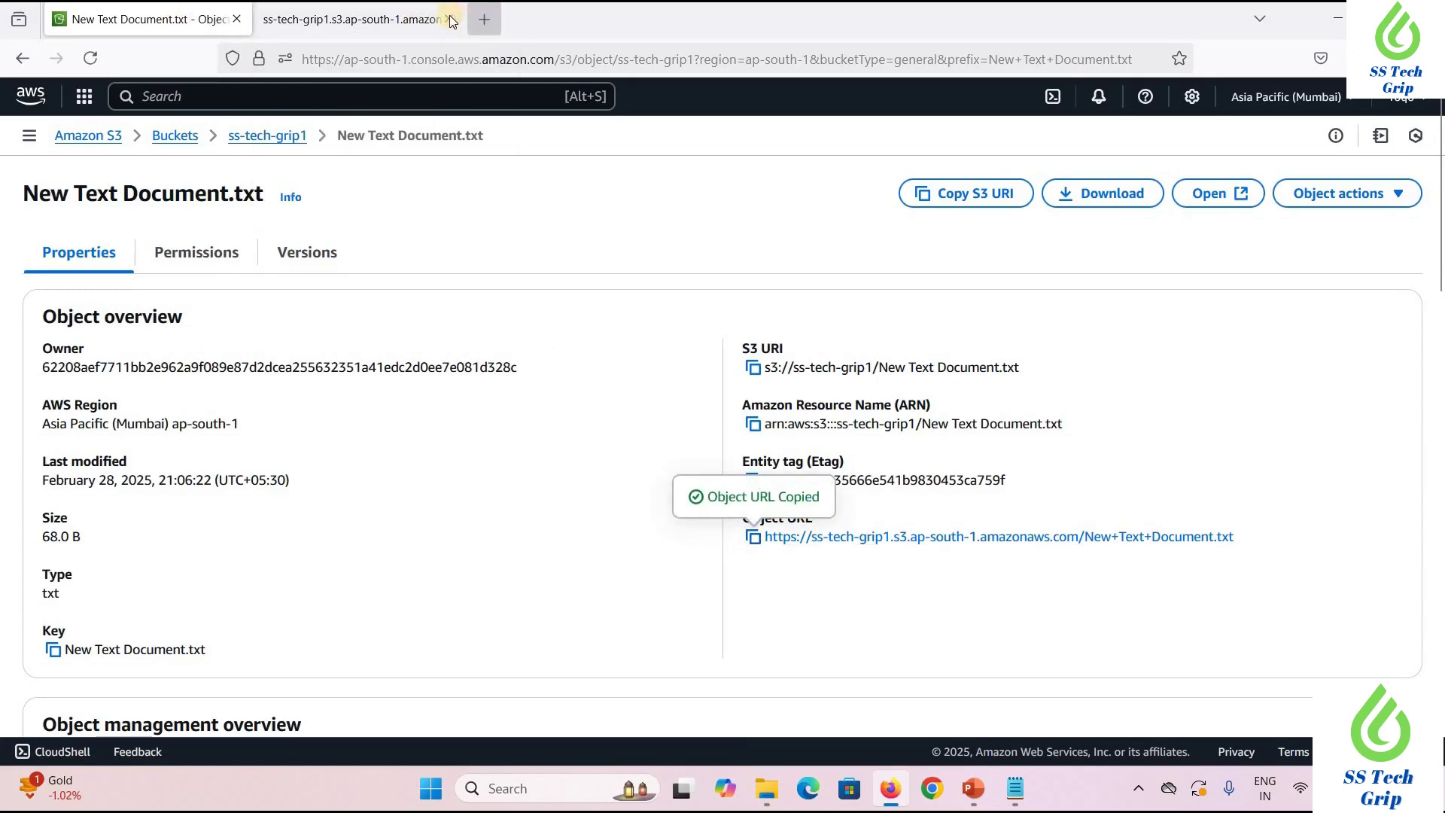
pyautogui.click(489, 25)
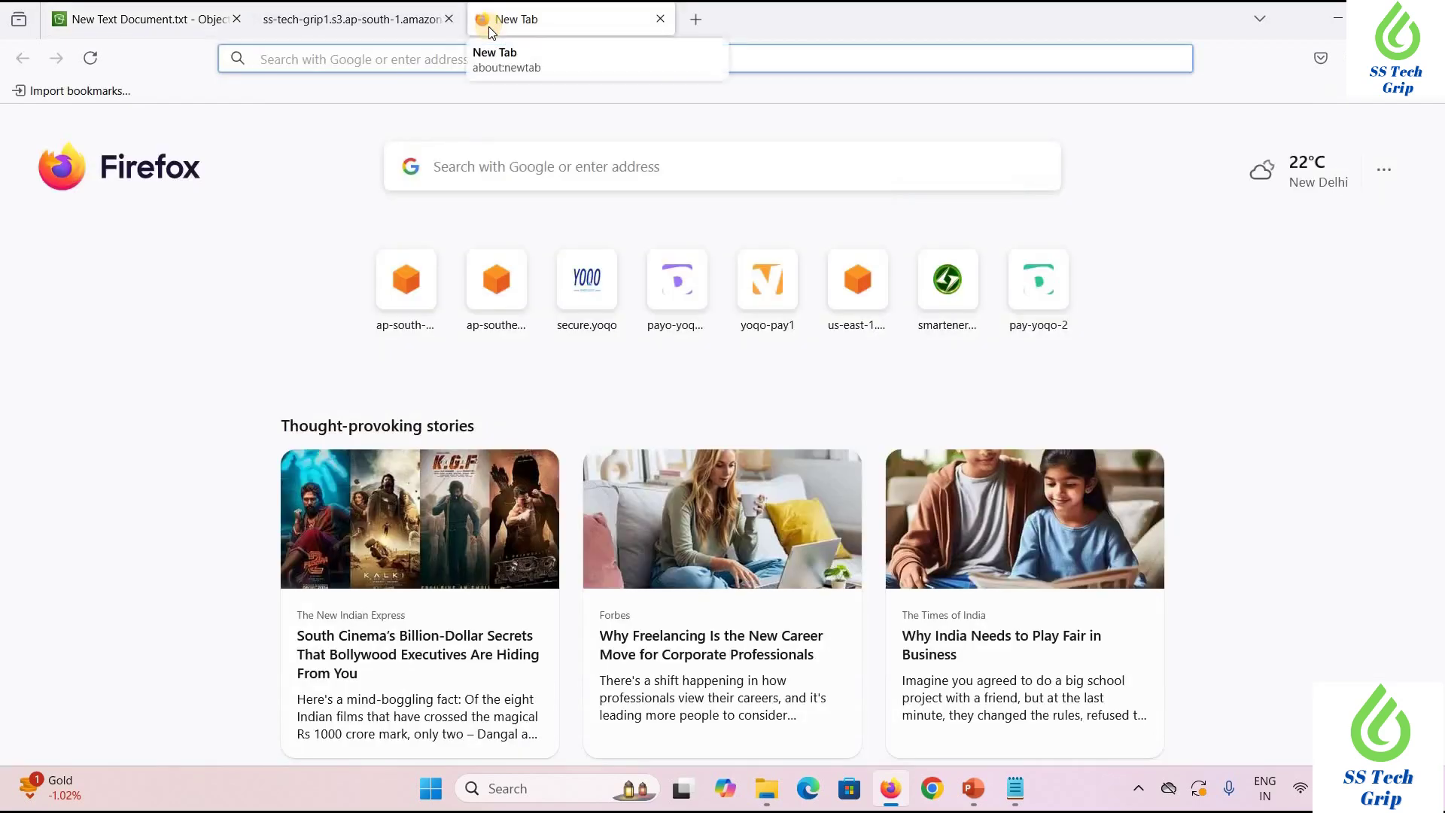
pyautogui.hotkey('ctrl', 'v')
pyautogui.press('Return')
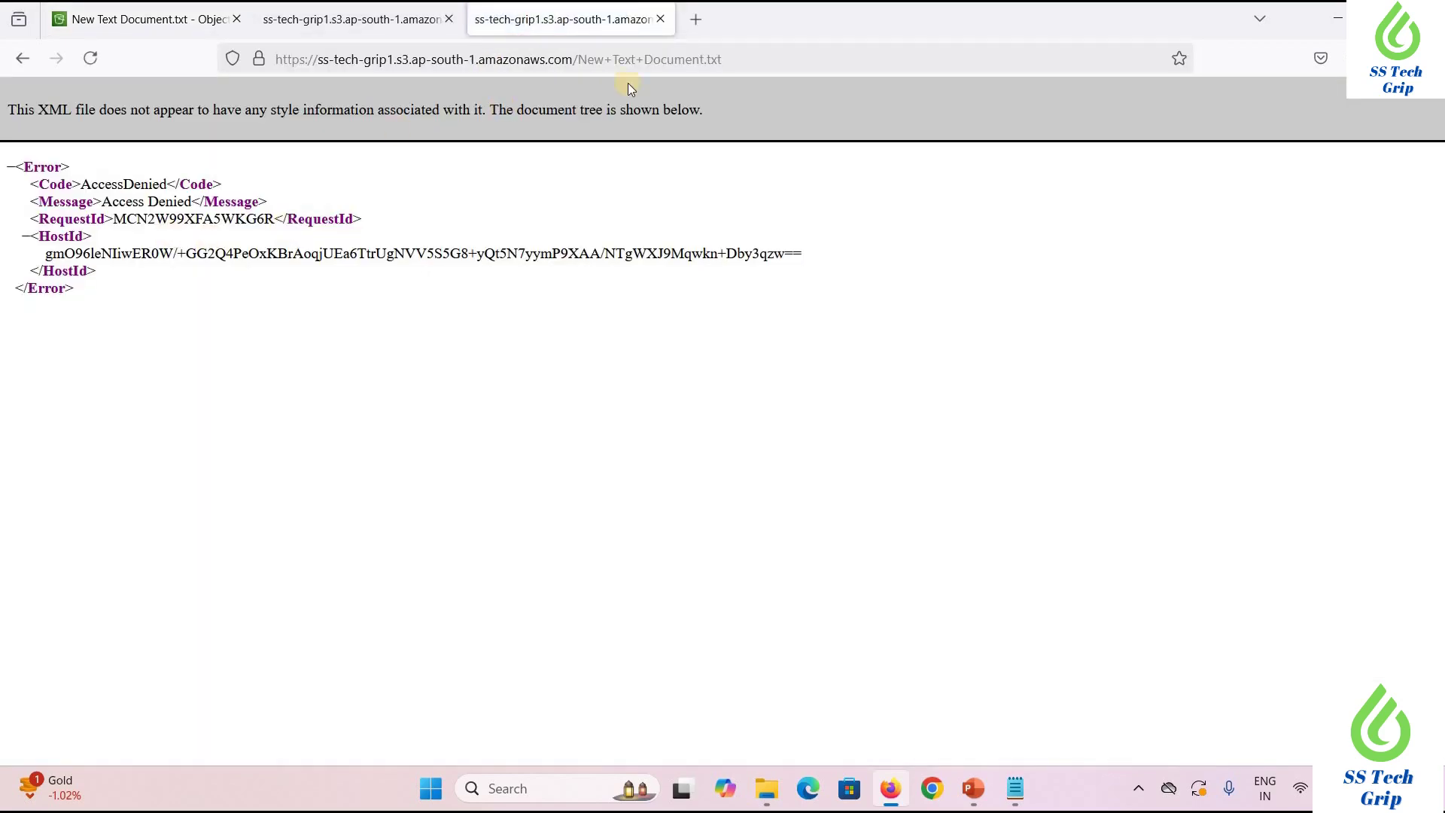
pyautogui.click(660, 24)
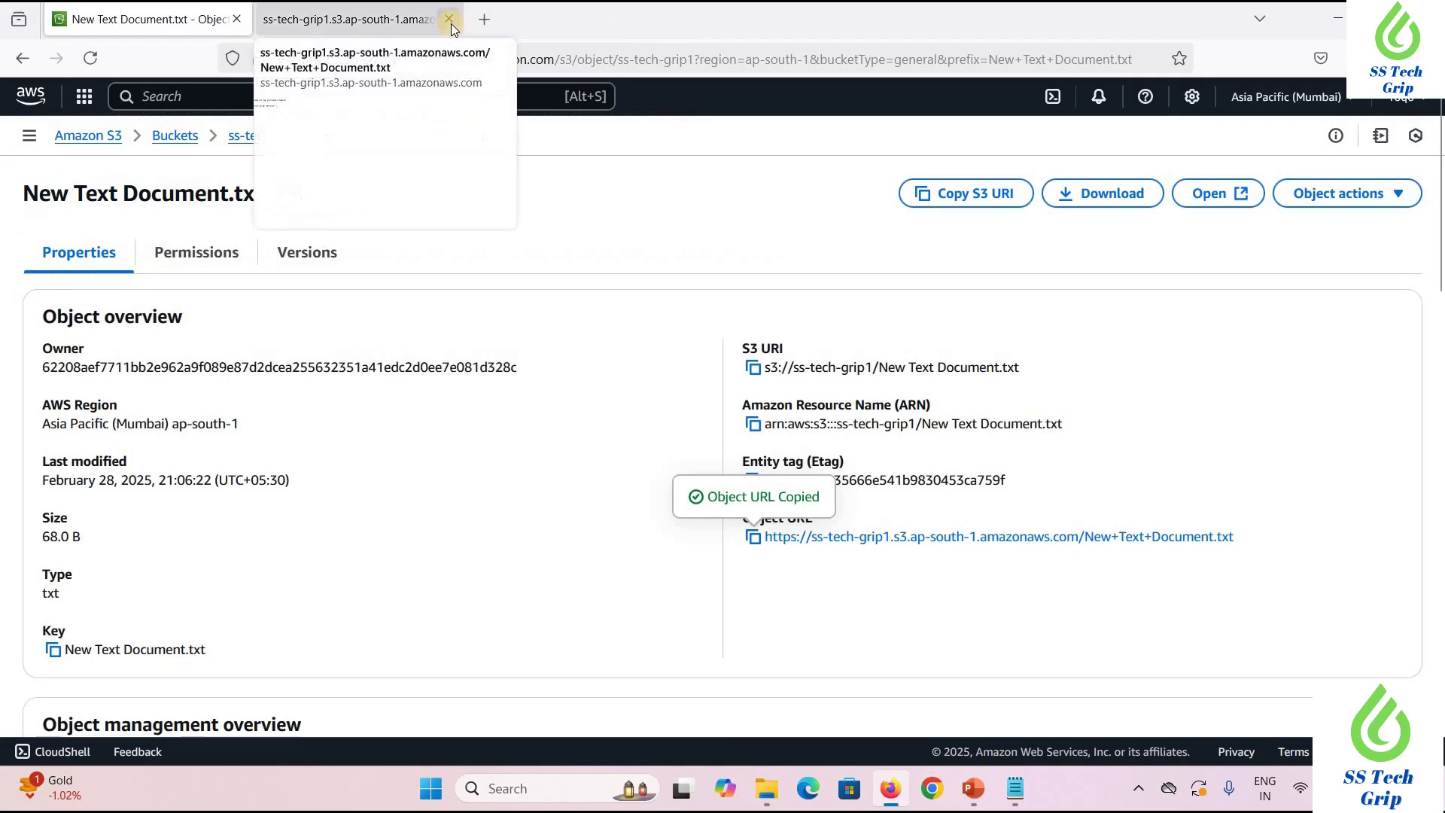
pyautogui.click(450, 24)
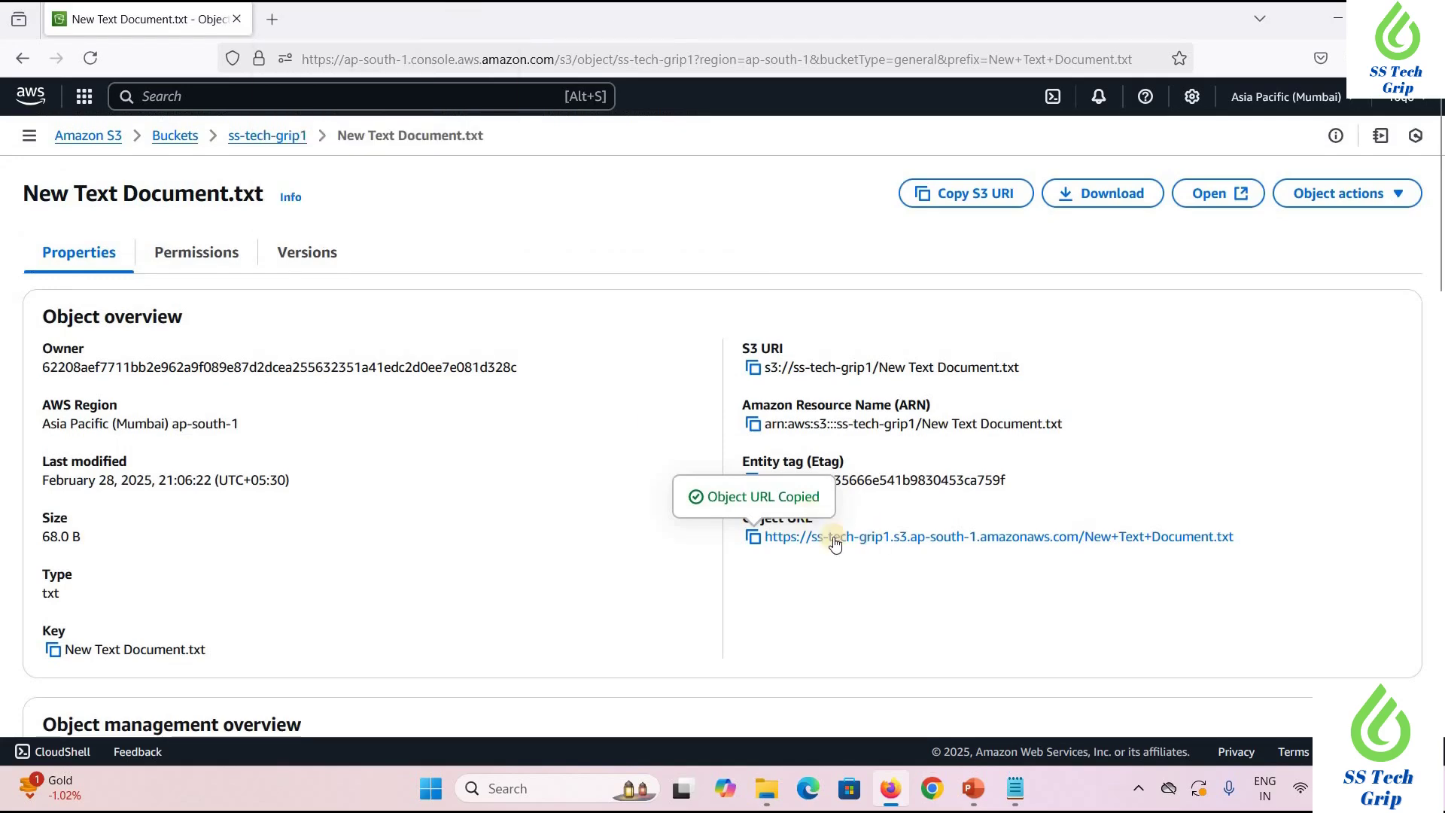
pyautogui.scroll(-3, 1106, 436)
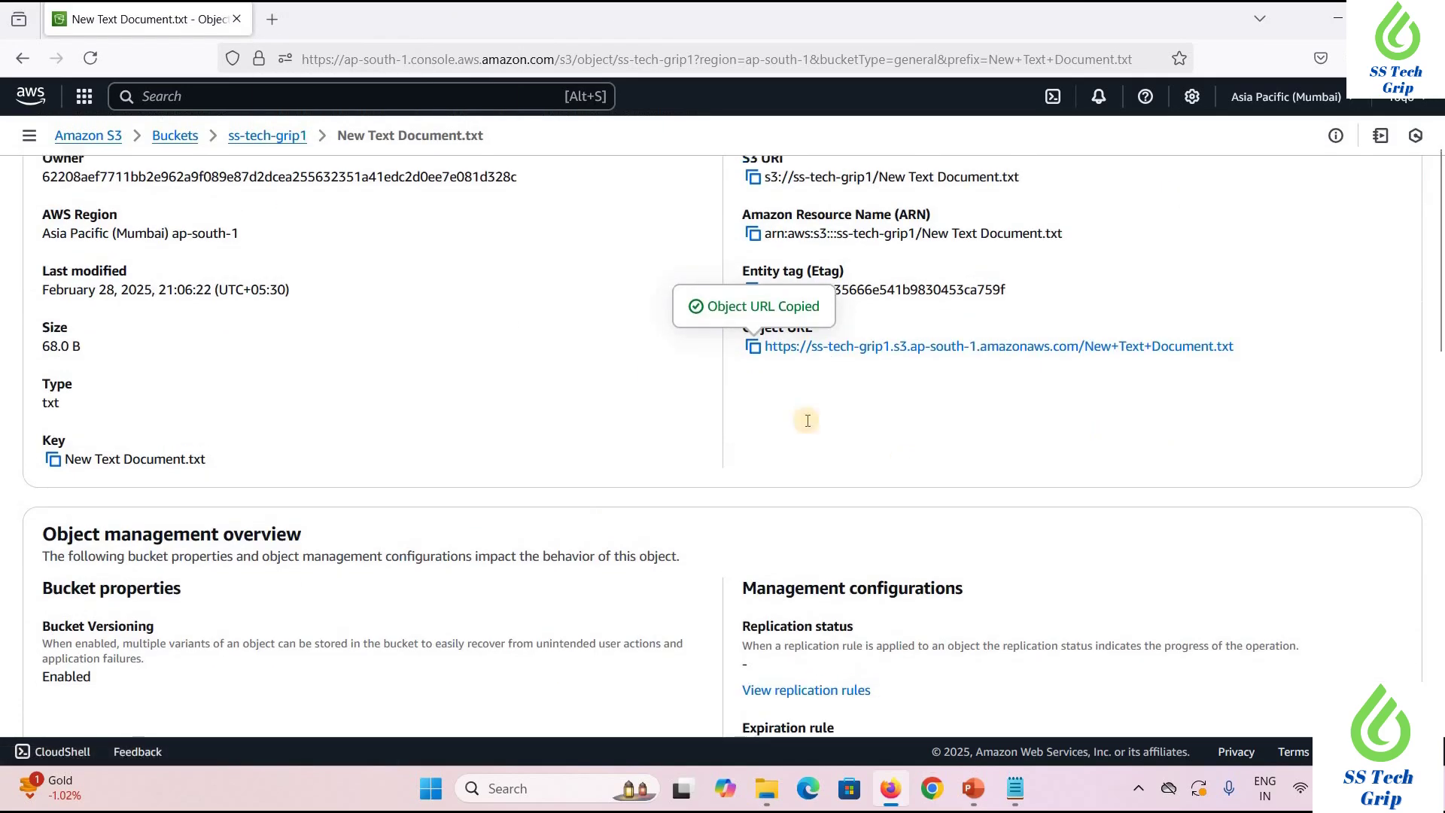
# Grant Everyone (public access) Read on both the object and its ACL for New Text Document.txt, acknowledge the effects, and save the changes
pyautogui.scroll(3, 752, 452)
pyautogui.click(184, 256)
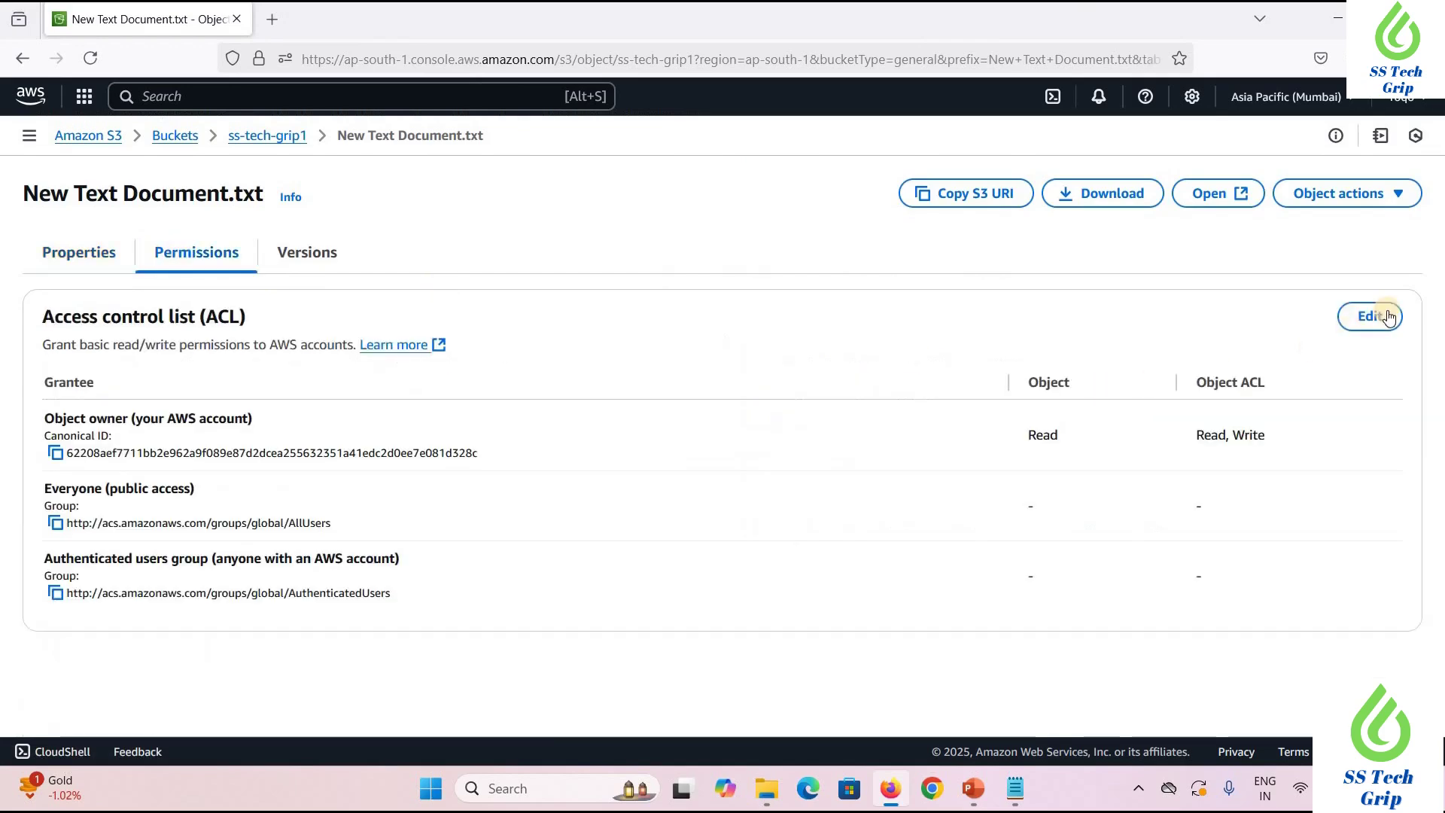
pyautogui.click(1377, 313)
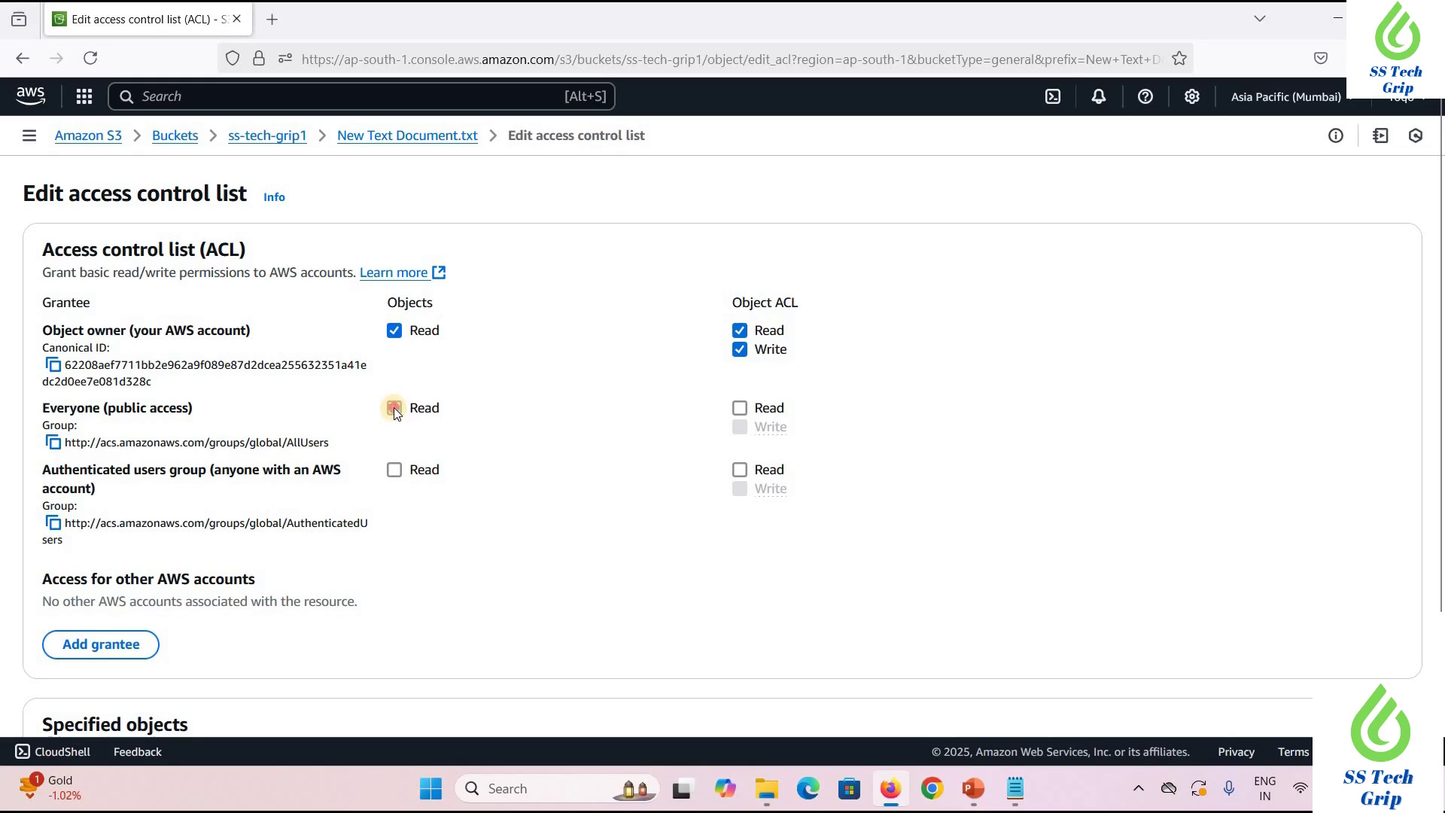
pyautogui.click(395, 408)
pyautogui.click(741, 409)
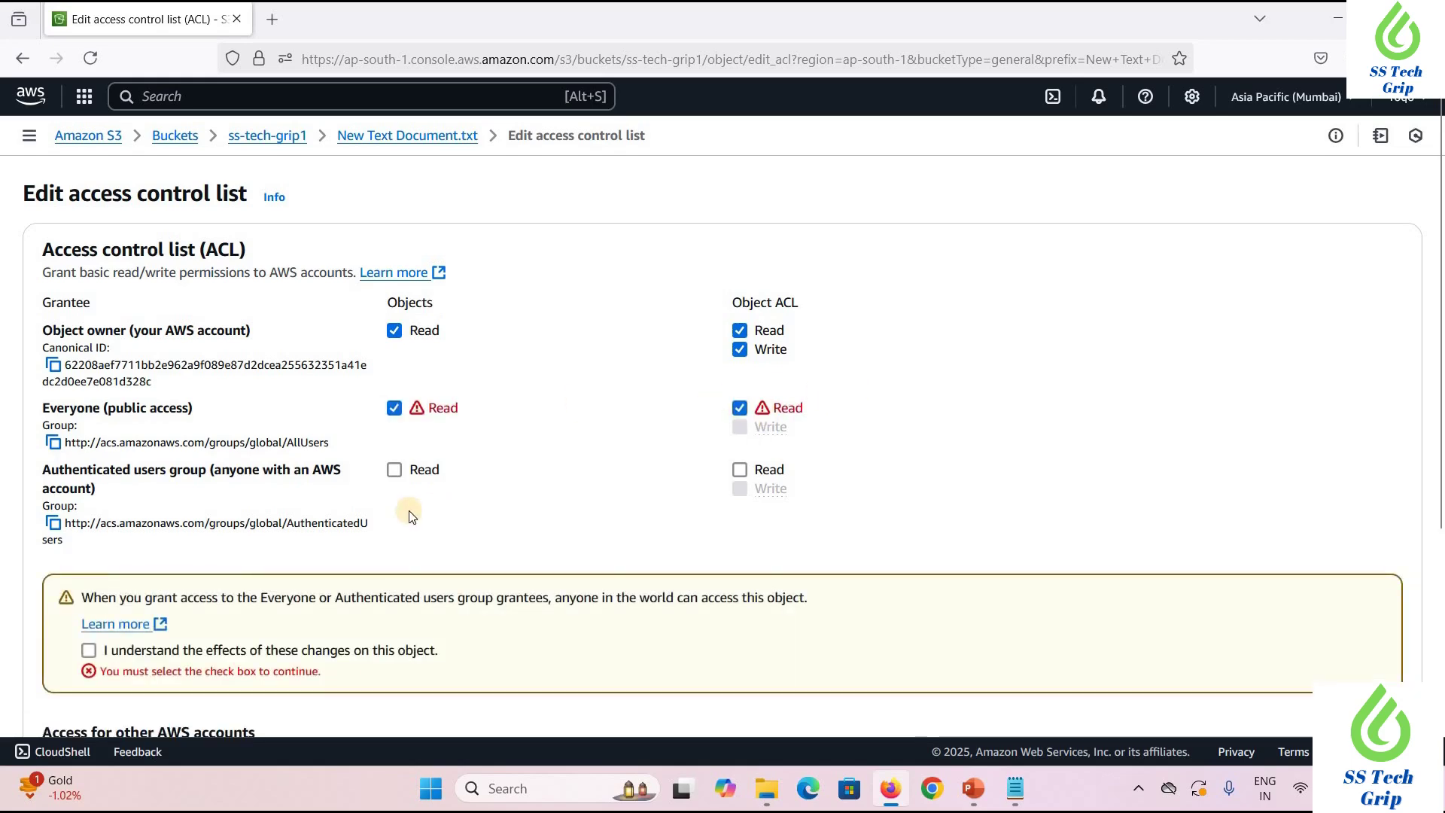
pyautogui.scroll(-3, 410, 510)
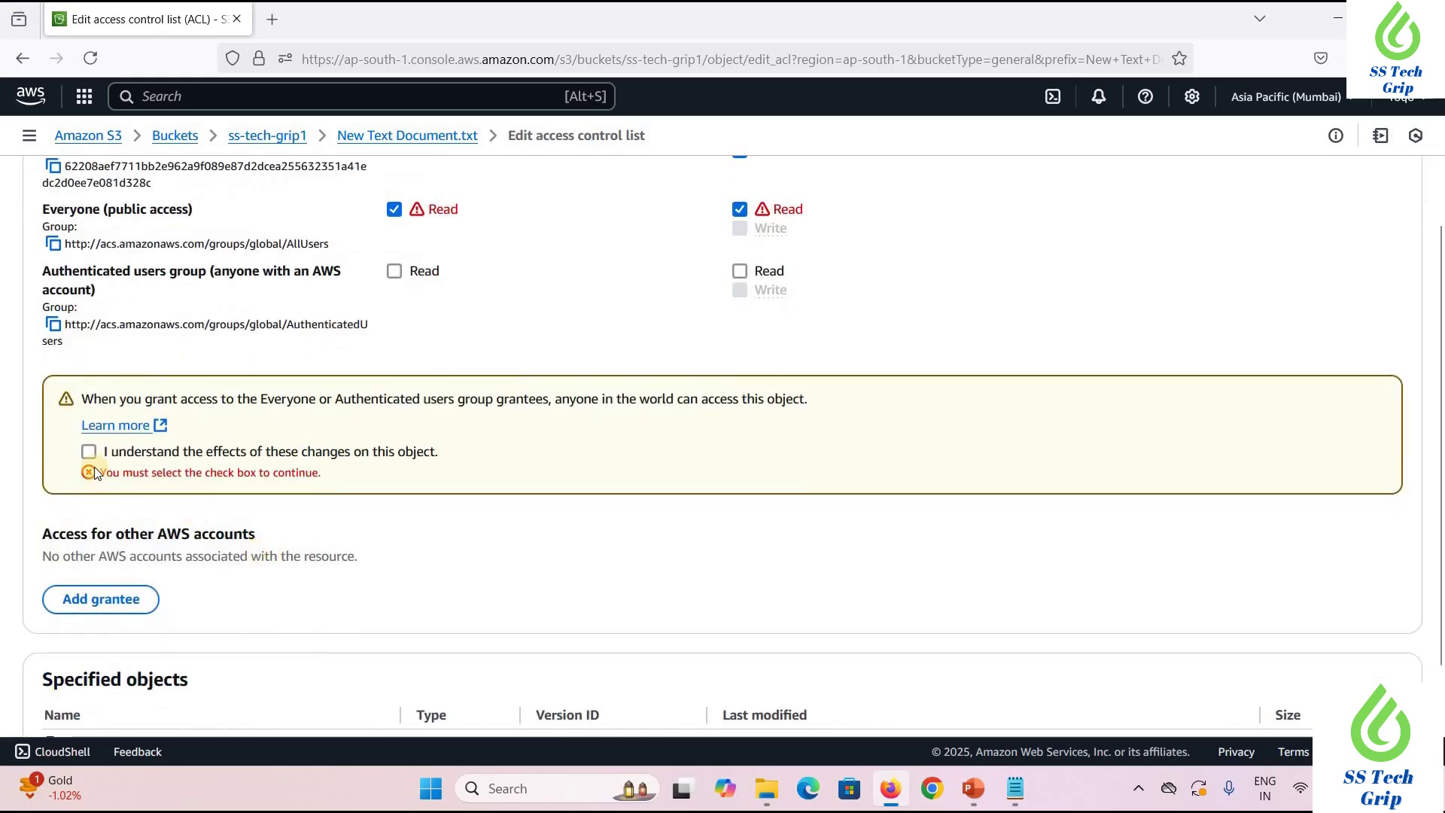
pyautogui.click(89, 451)
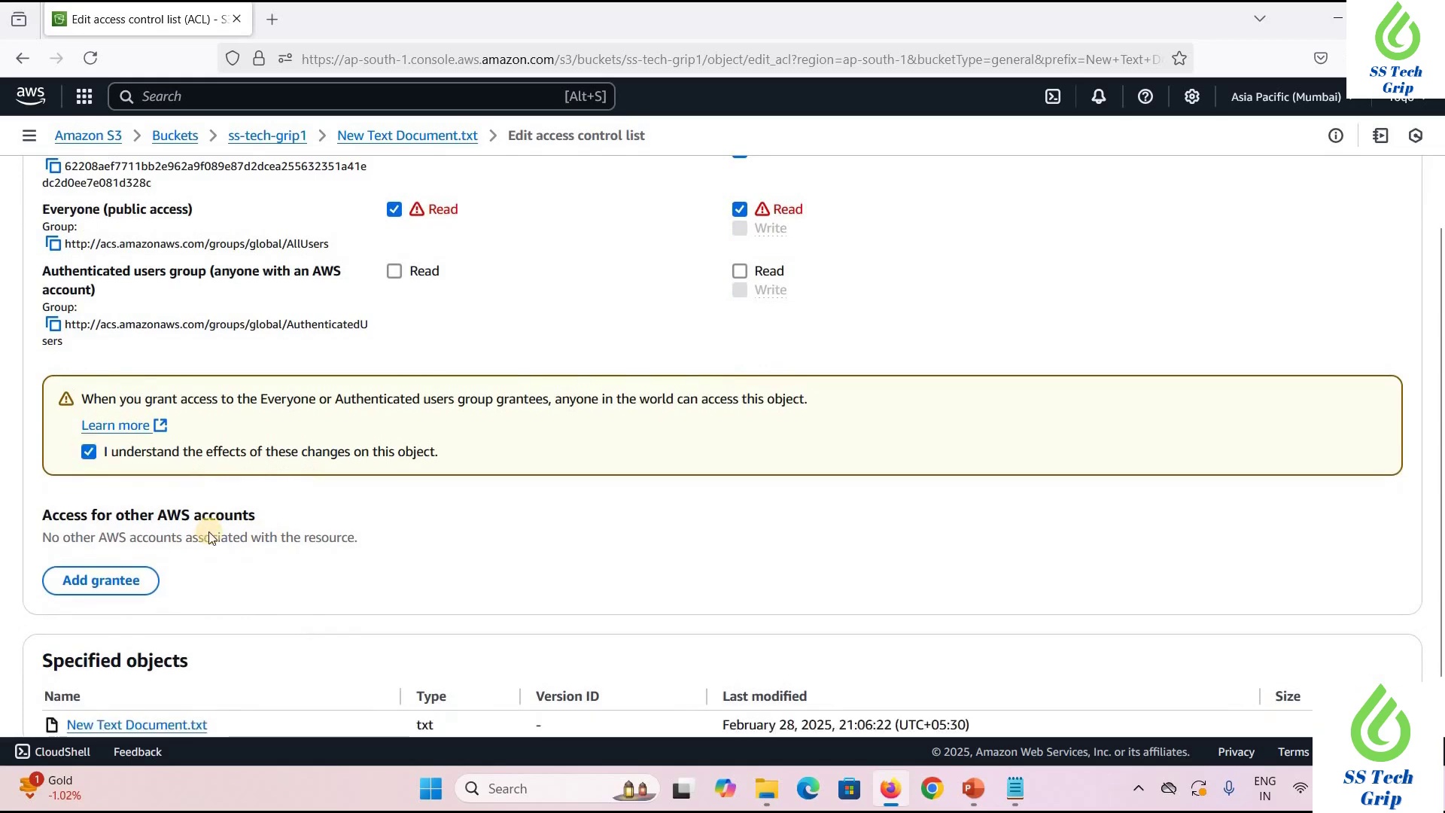
pyautogui.scroll(-1, 952, 612)
pyautogui.scroll(-1, 952, 612)
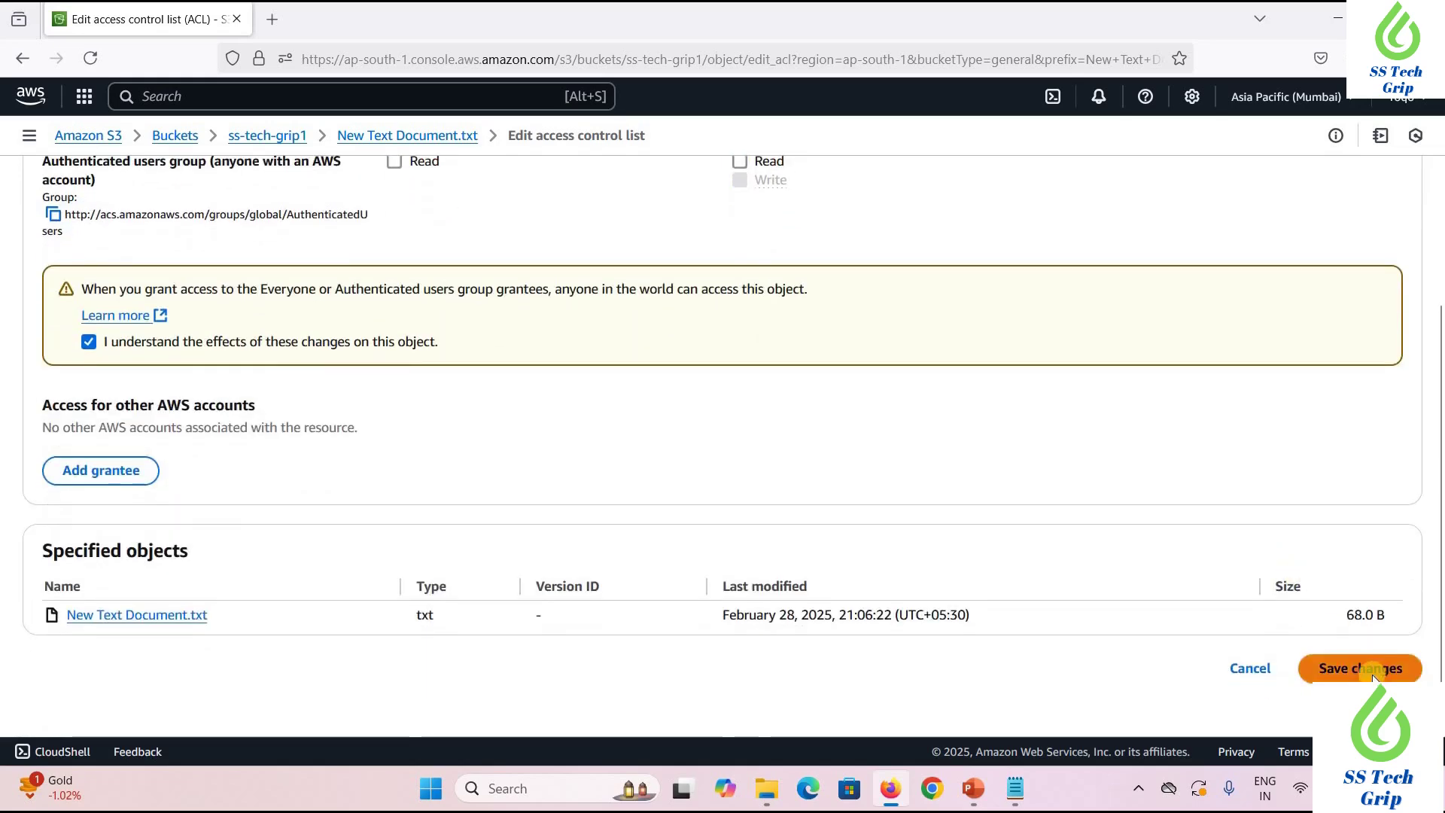
pyautogui.click(1373, 676)
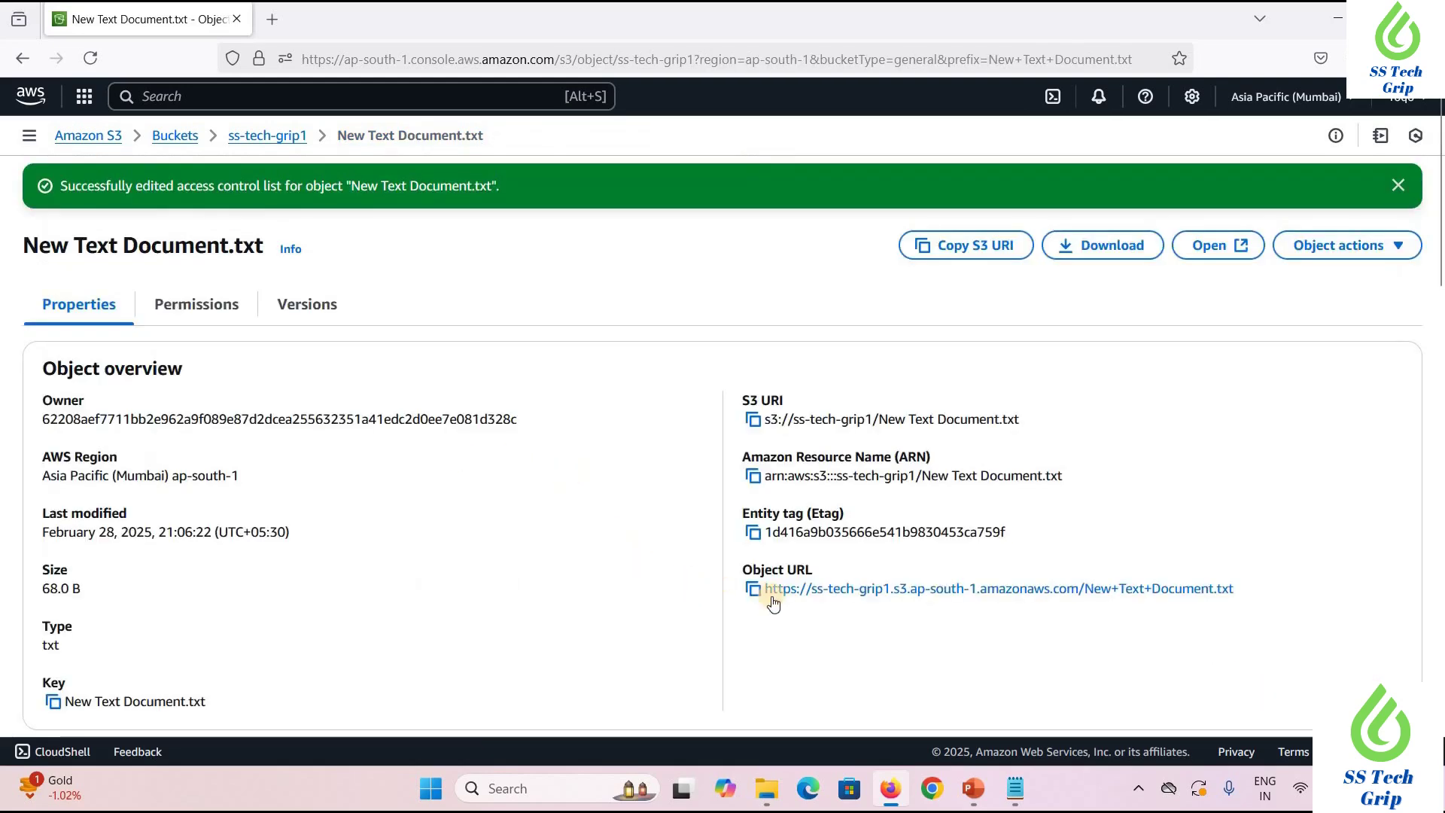
# Copy the object URL of New Text Document.txt and load it in a new browser tab to view the current version
pyautogui.click(753, 588)
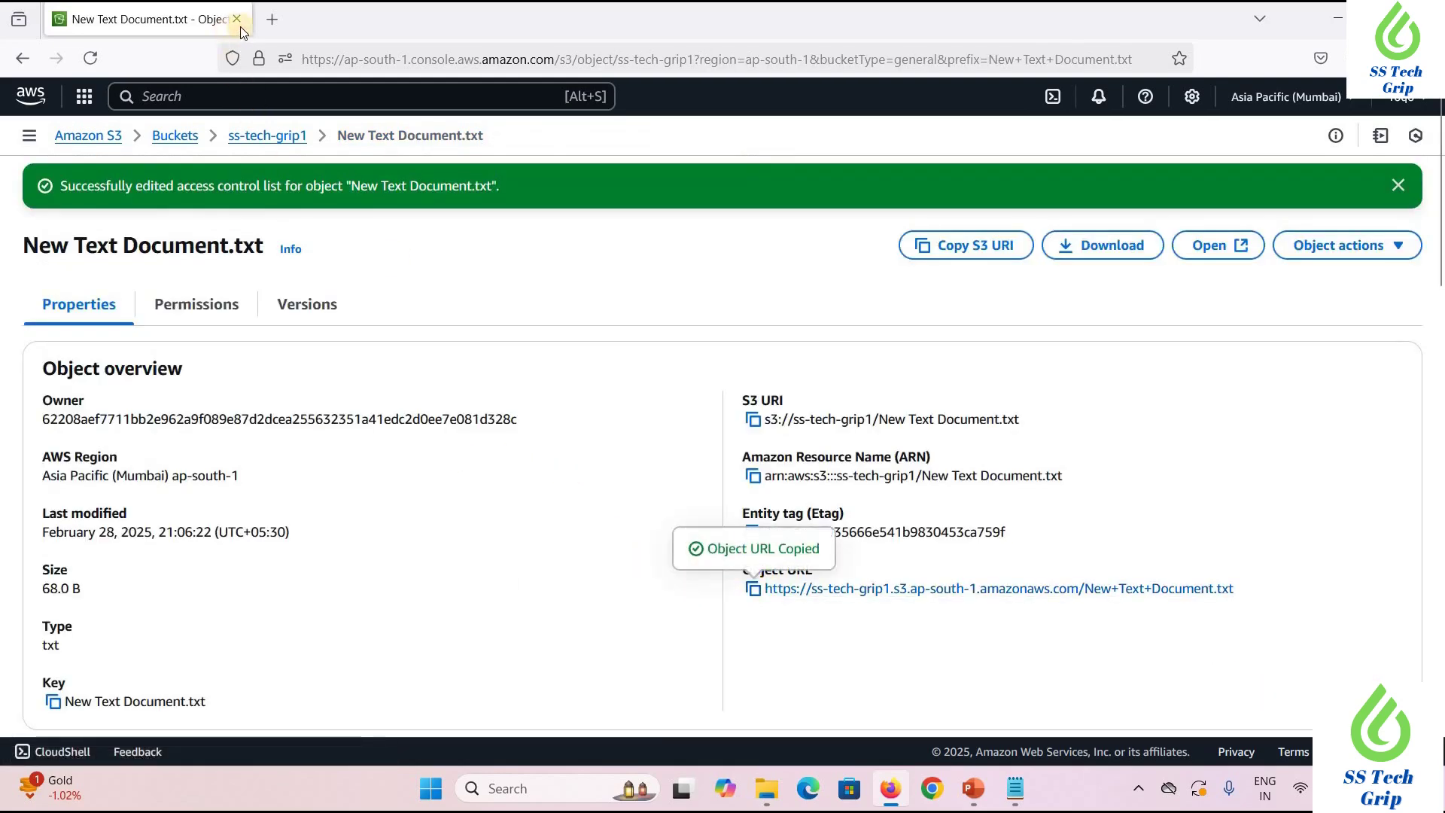
pyautogui.click(272, 18)
pyautogui.hotkey('ctrl', 'v')
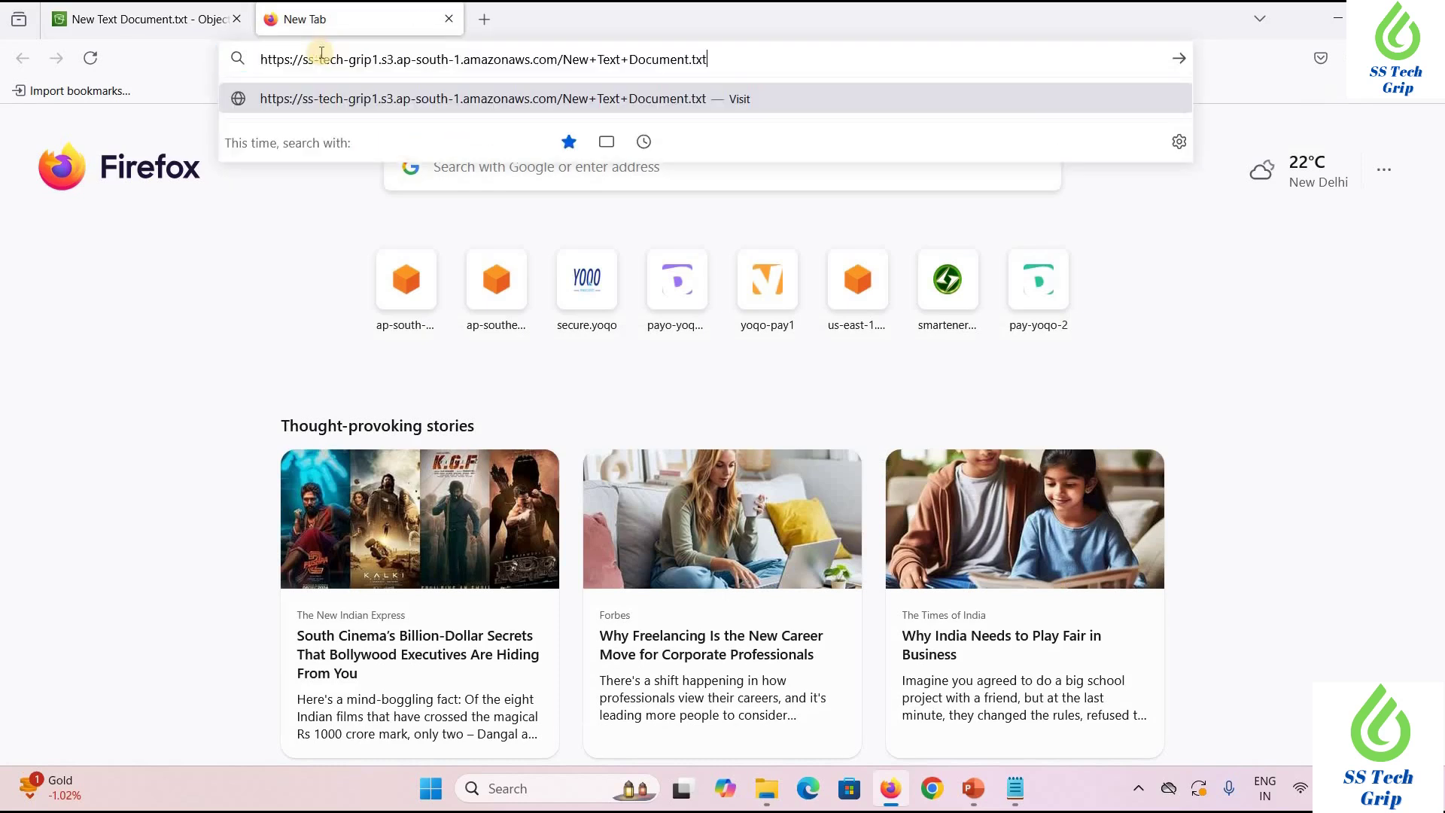
pyautogui.press('Return')
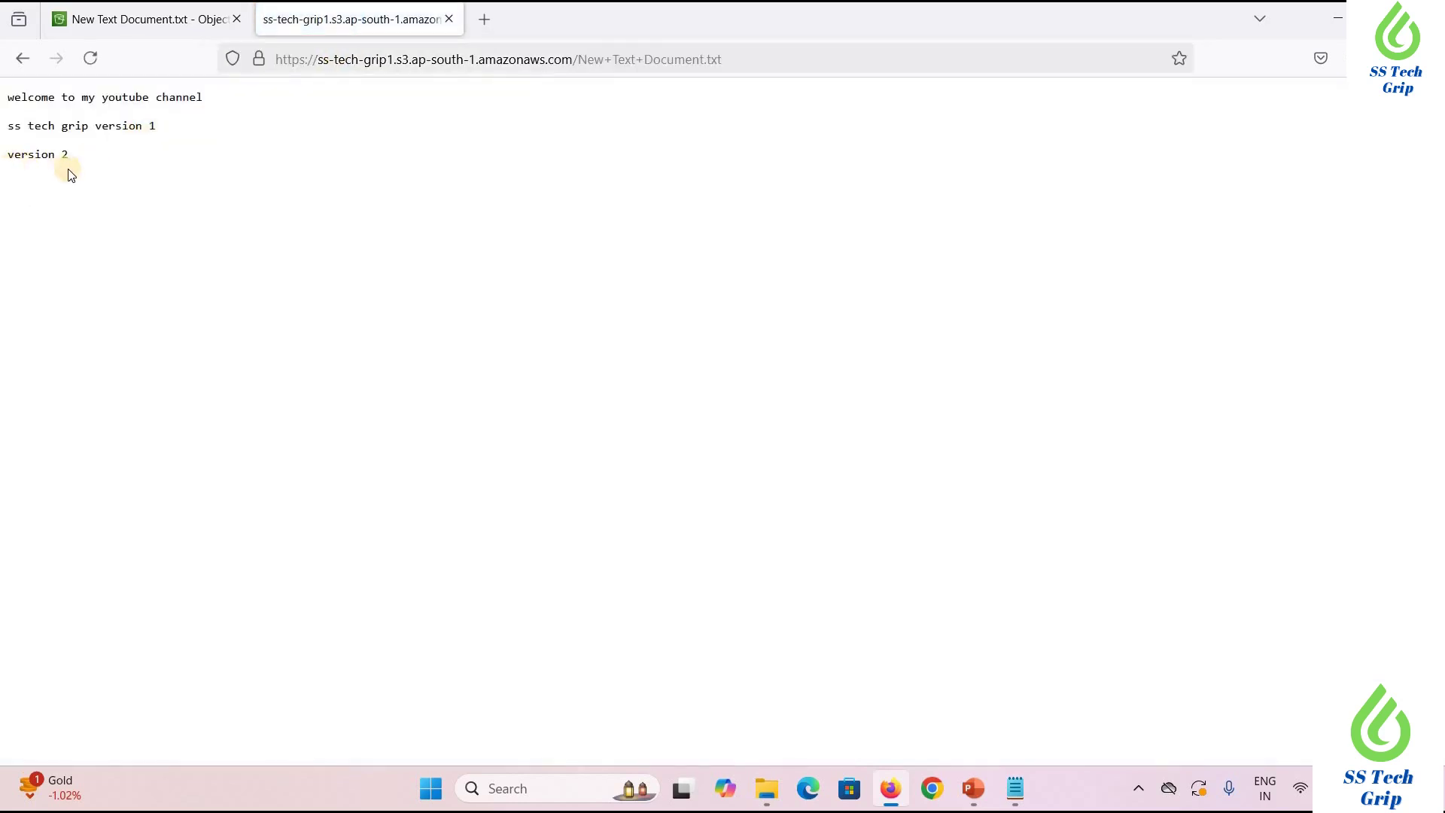
# Open the older version of New Text Document.txt from its version list in the S3 console and load its copied object URL in a new tab
pyautogui.click(123, 20)
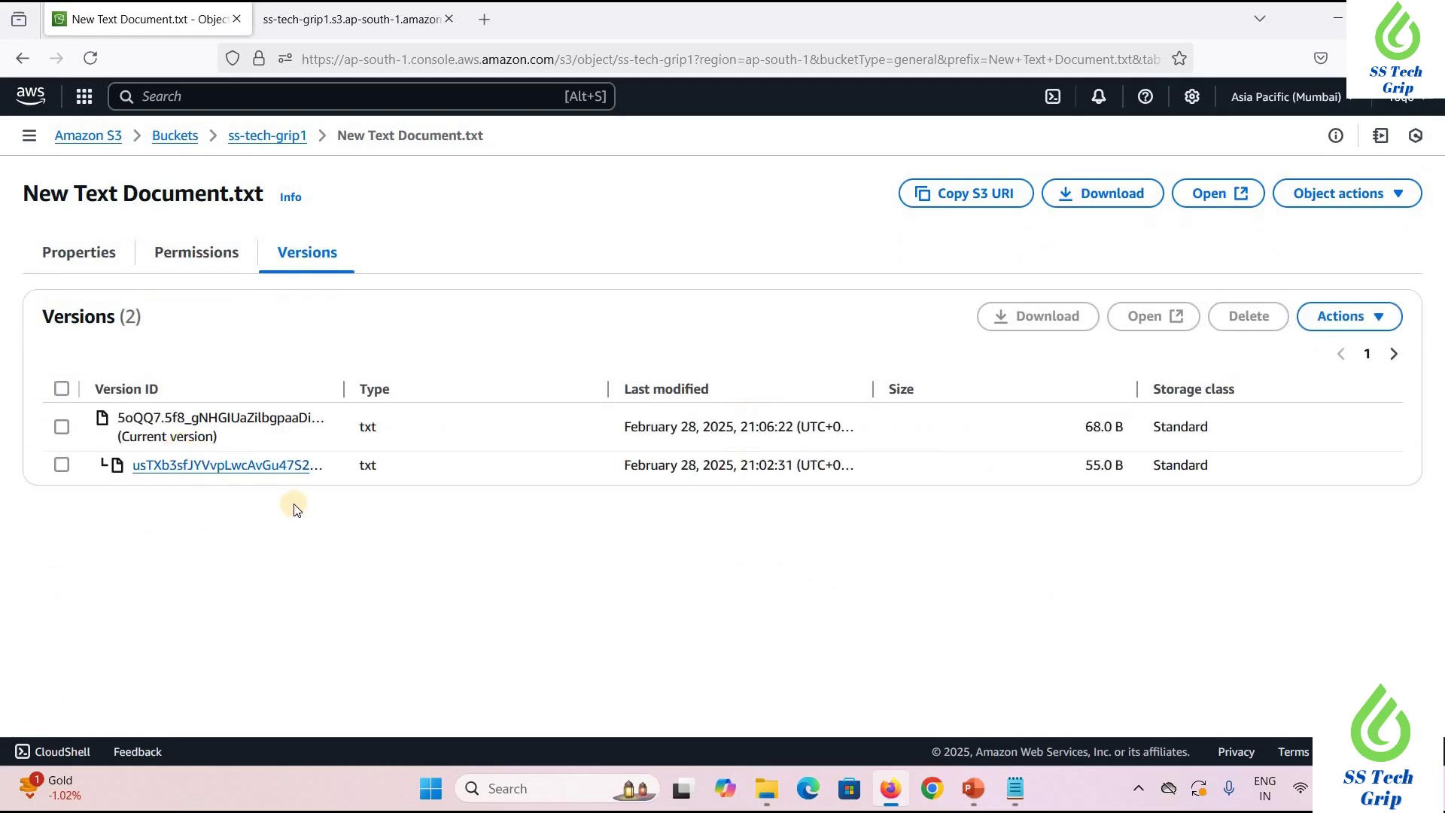
pyautogui.click(276, 467)
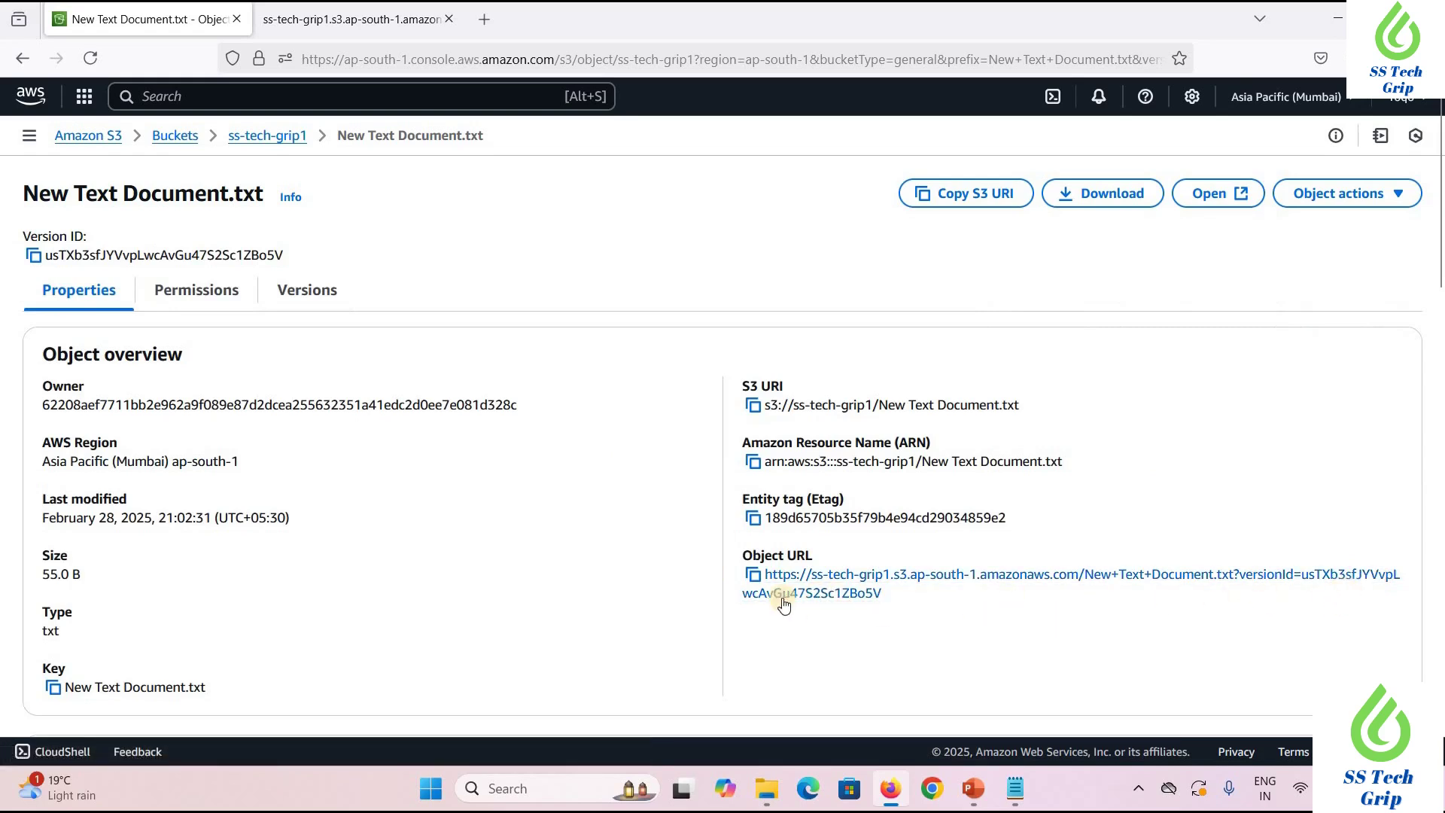
pyautogui.click(753, 576)
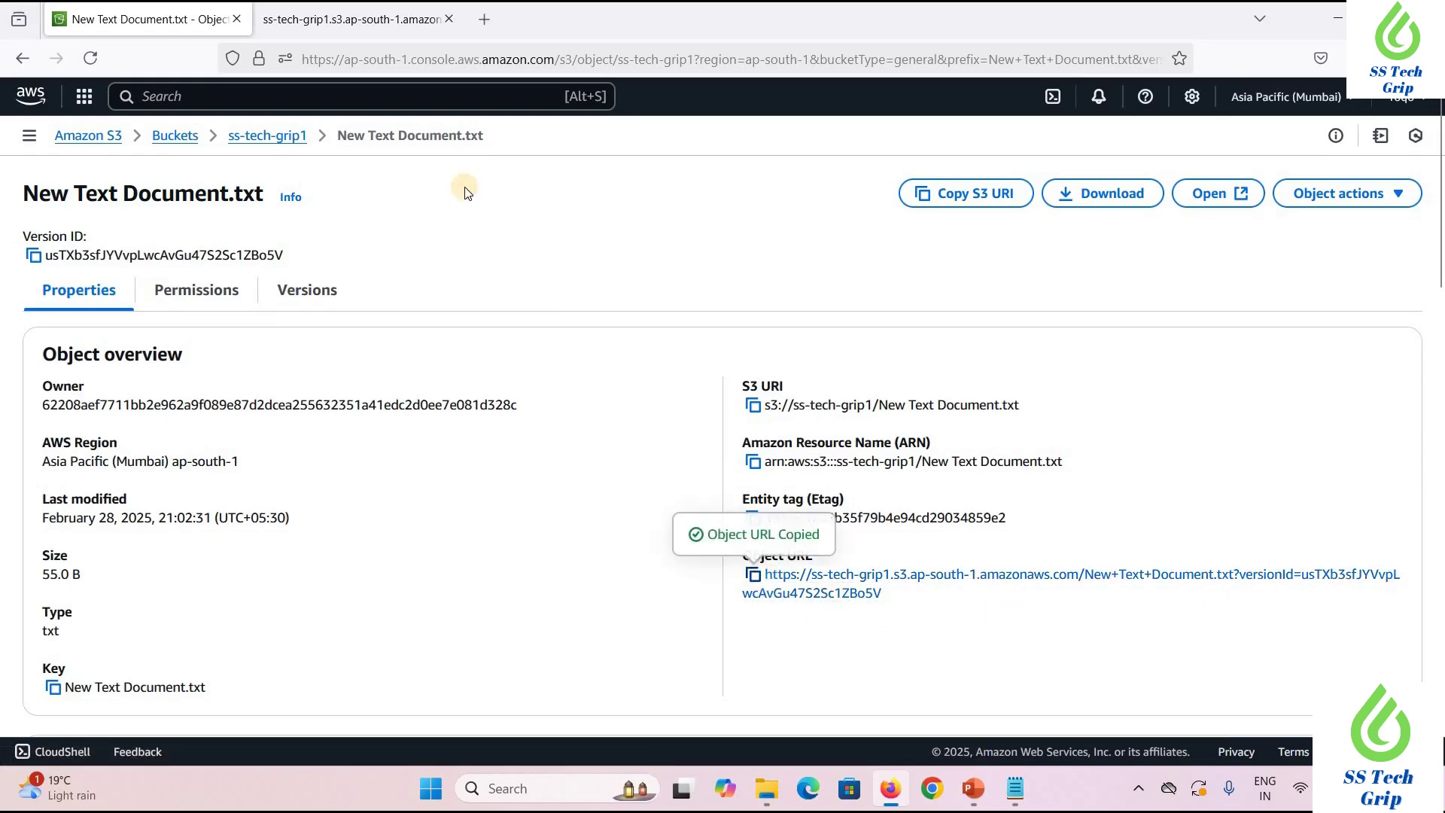
pyautogui.click(483, 16)
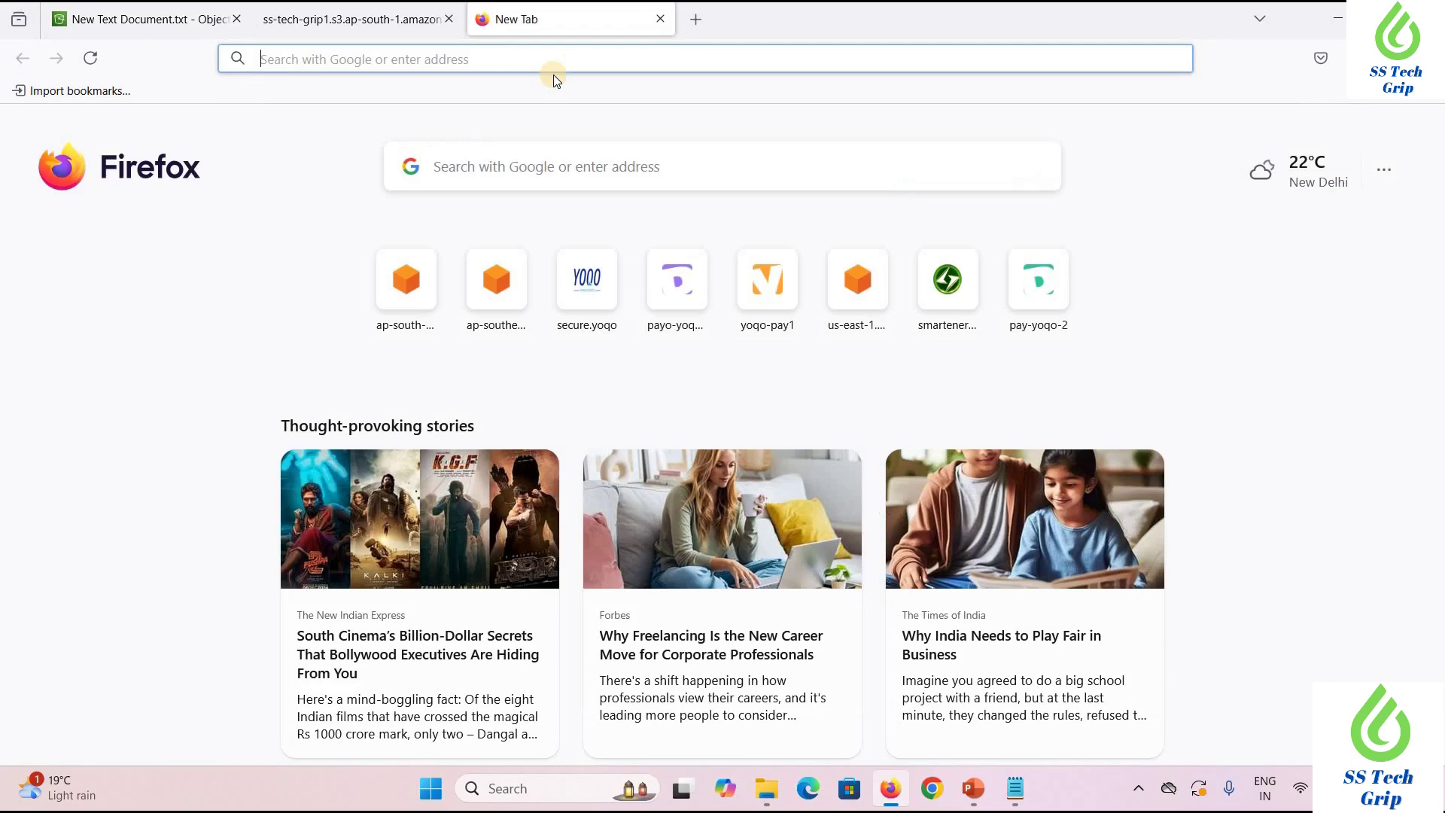
pyautogui.hotkey('ctrl', 'v')
pyautogui.press('Return')
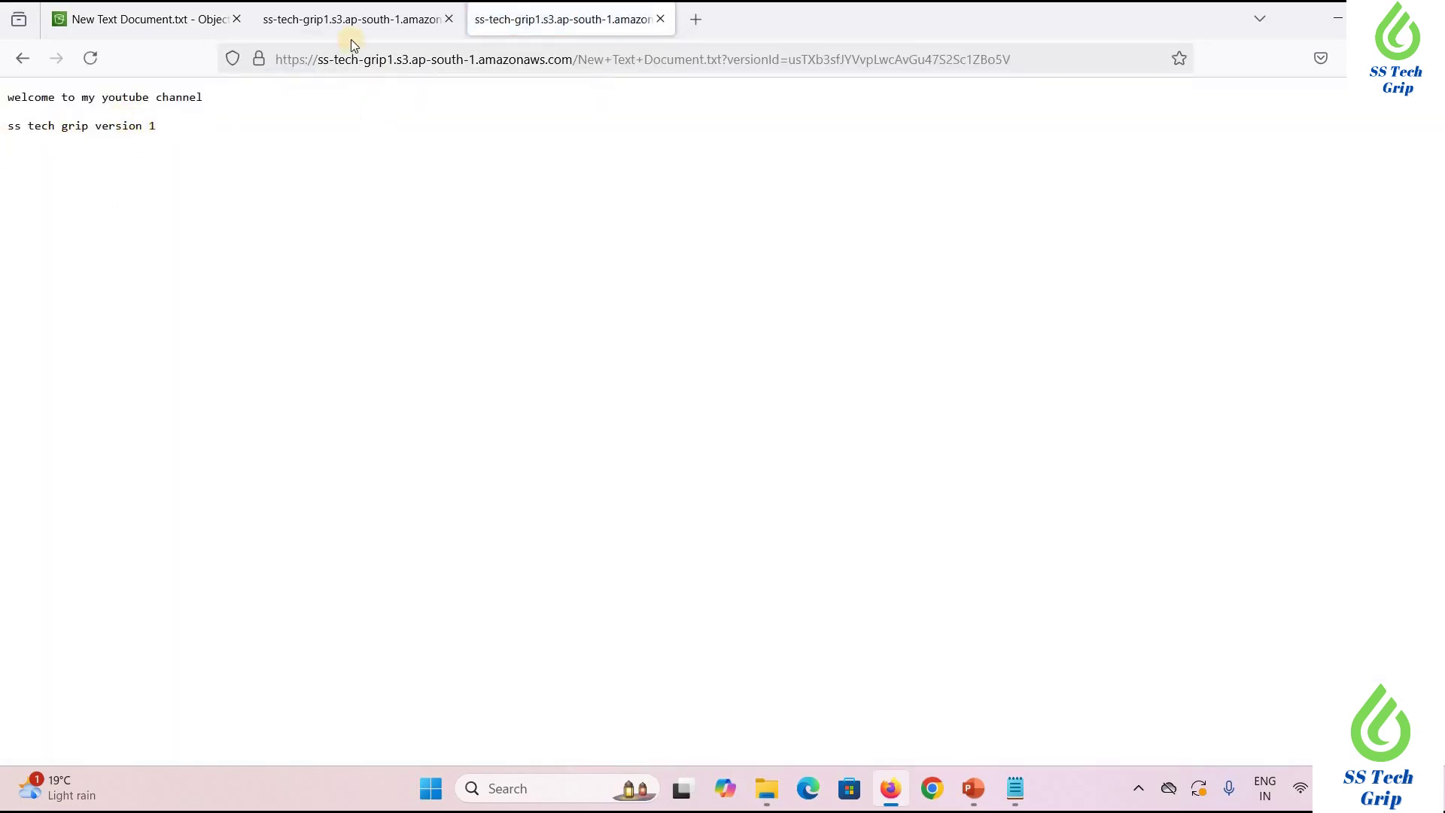
# Compare the contents of the current-version and older-version tabs, reloading the older version's page and returning to the current one
pyautogui.click(355, 20)
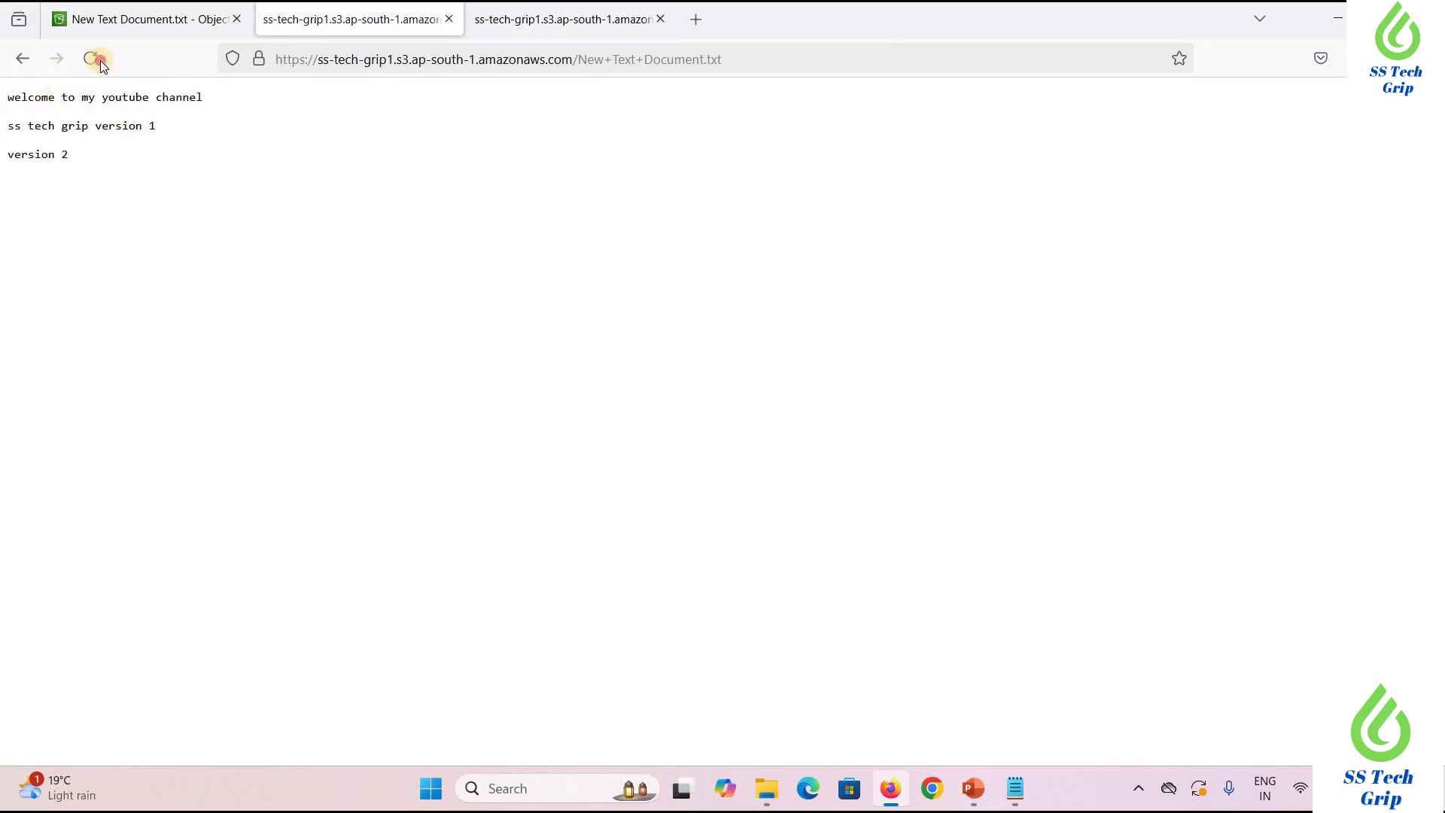
pyautogui.click(571, 24)
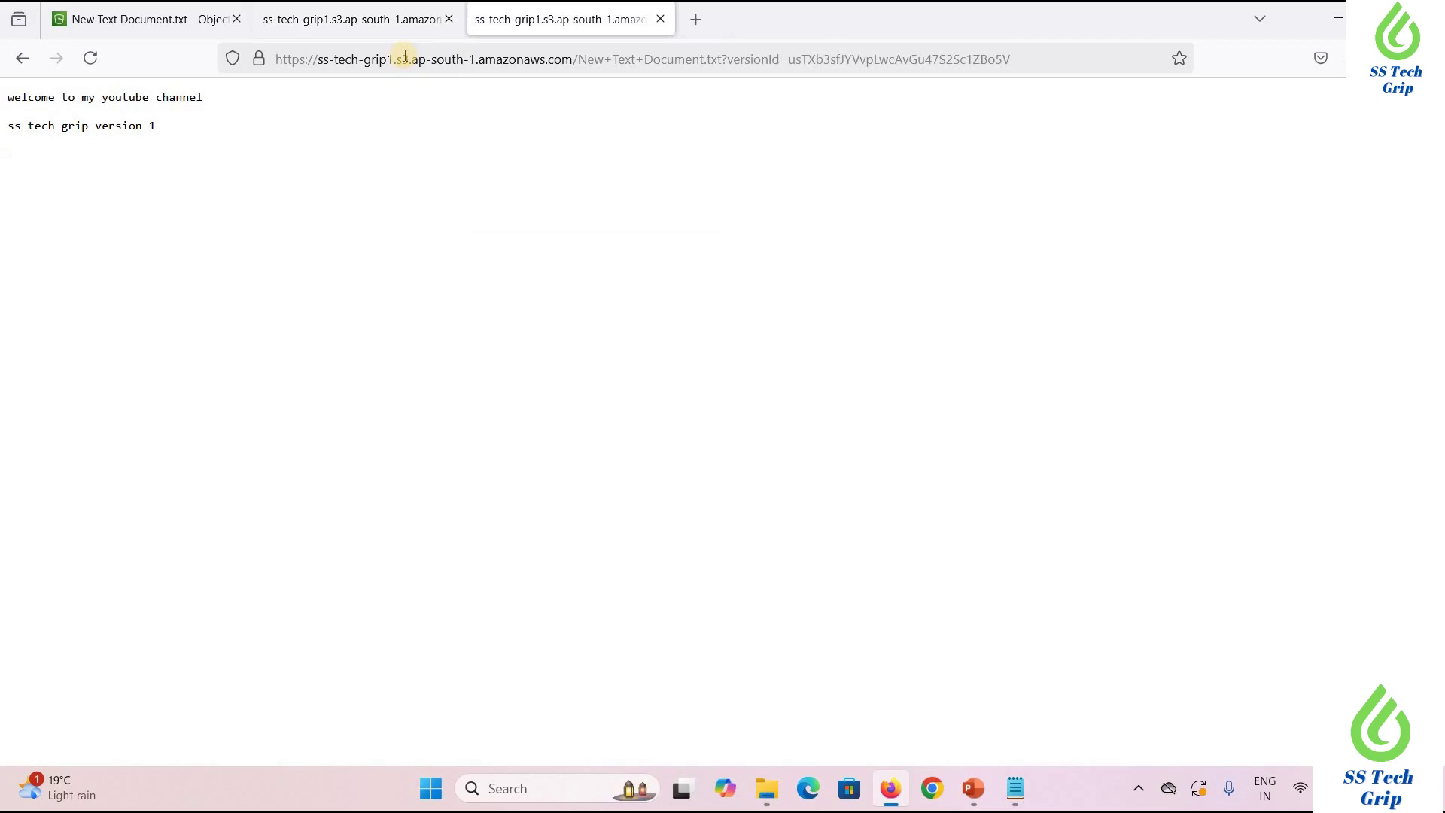
pyautogui.click(90, 58)
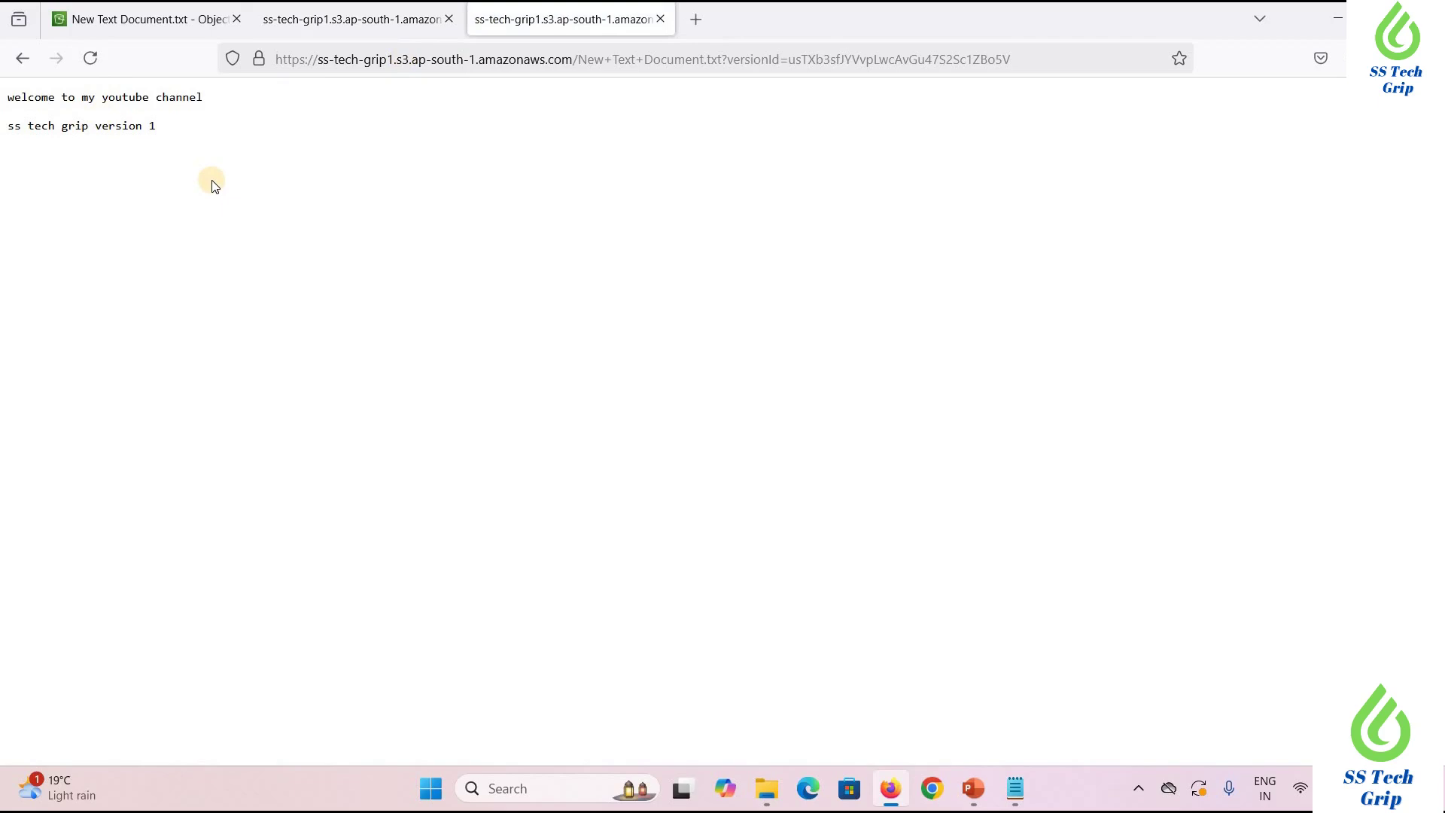
pyautogui.click(349, 22)
# Open New Text Document.txt from the Desktop folder in Notepad, add the line "version 3" below the existing text, save and close the file, and minimize Notepad
pyautogui.moveTo(769, 784)
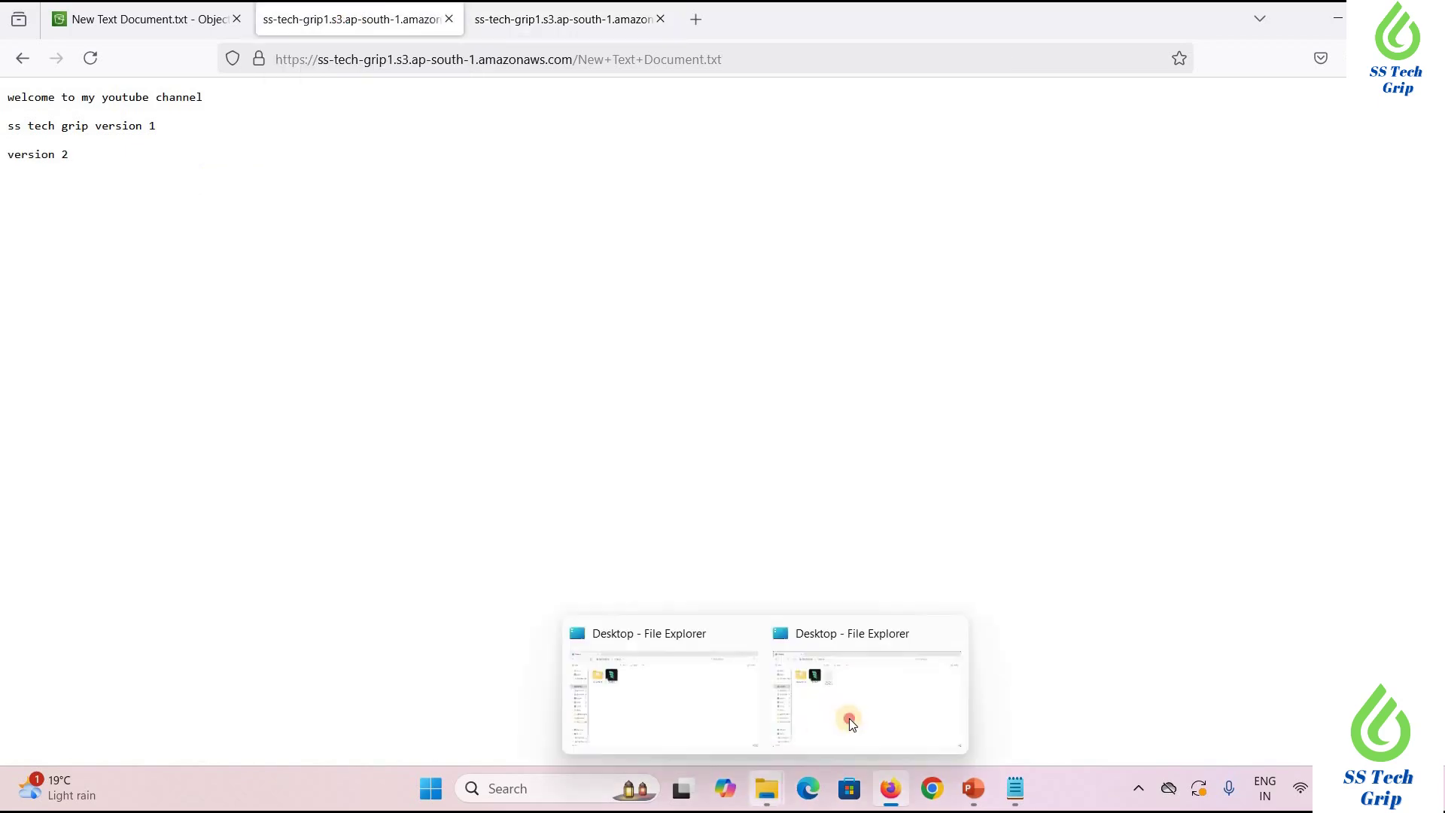
pyautogui.click(849, 718)
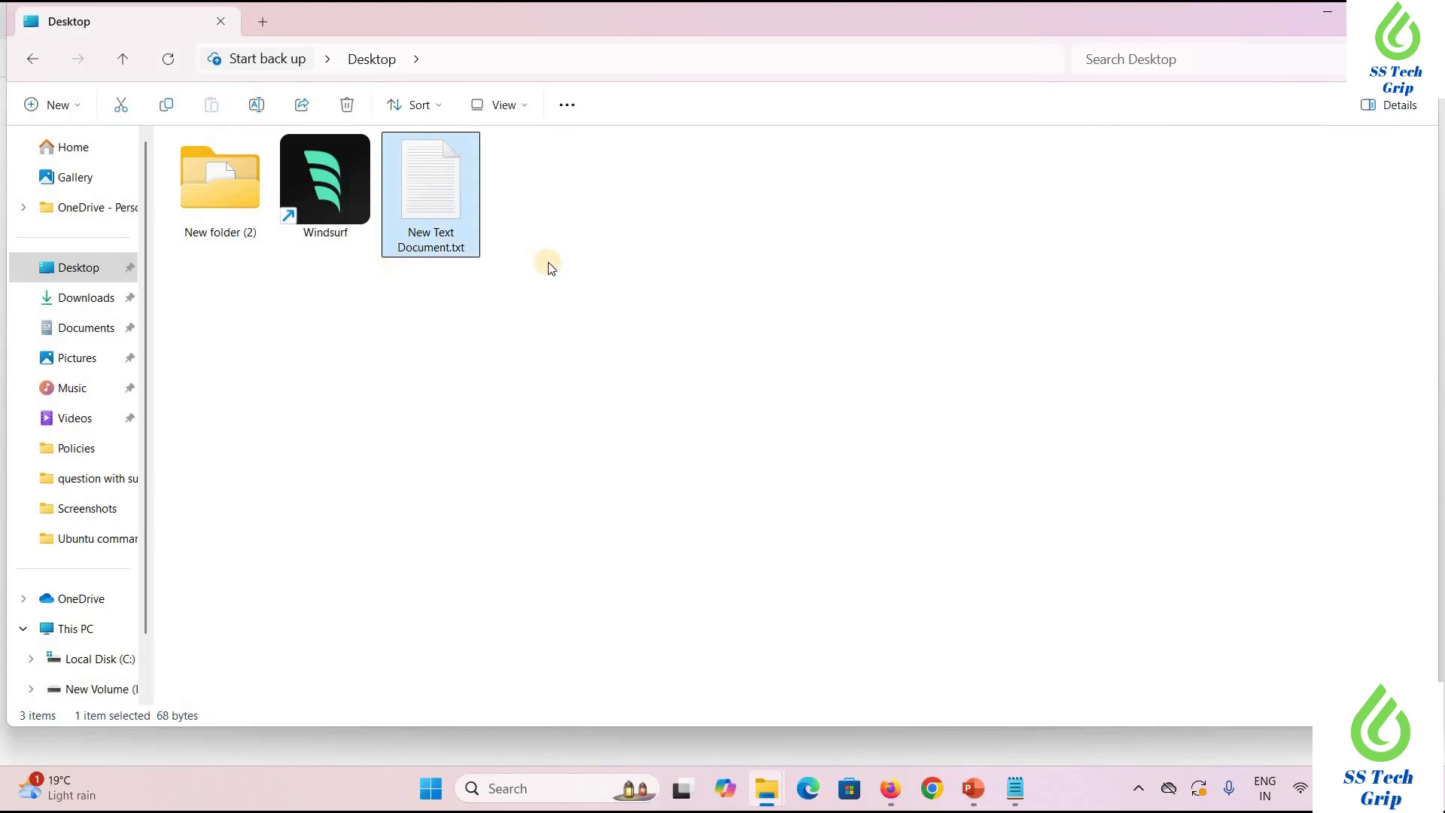
pyautogui.click(468, 200)
pyautogui.doubleClick(433, 197)
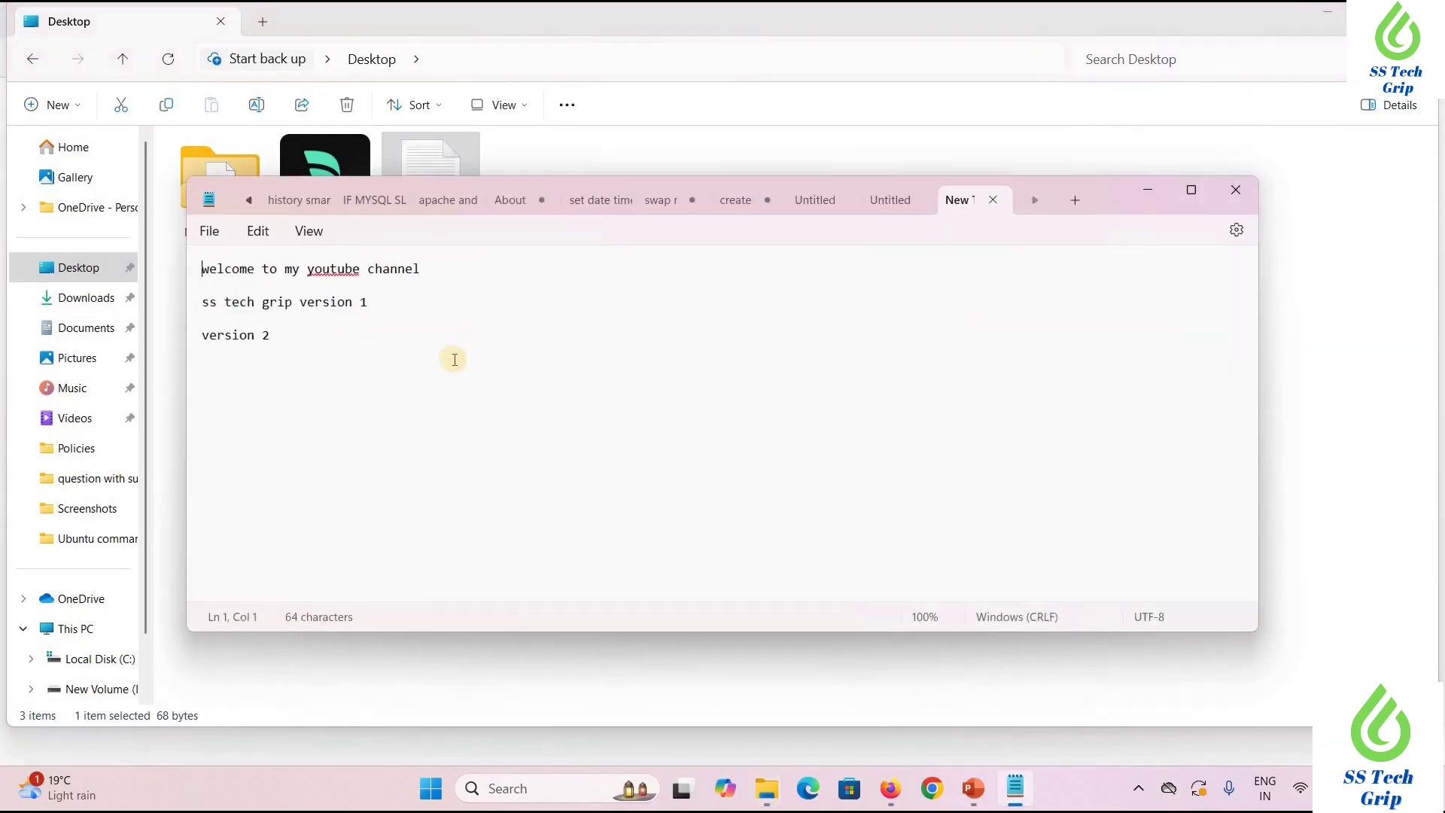
pyautogui.click(294, 344)
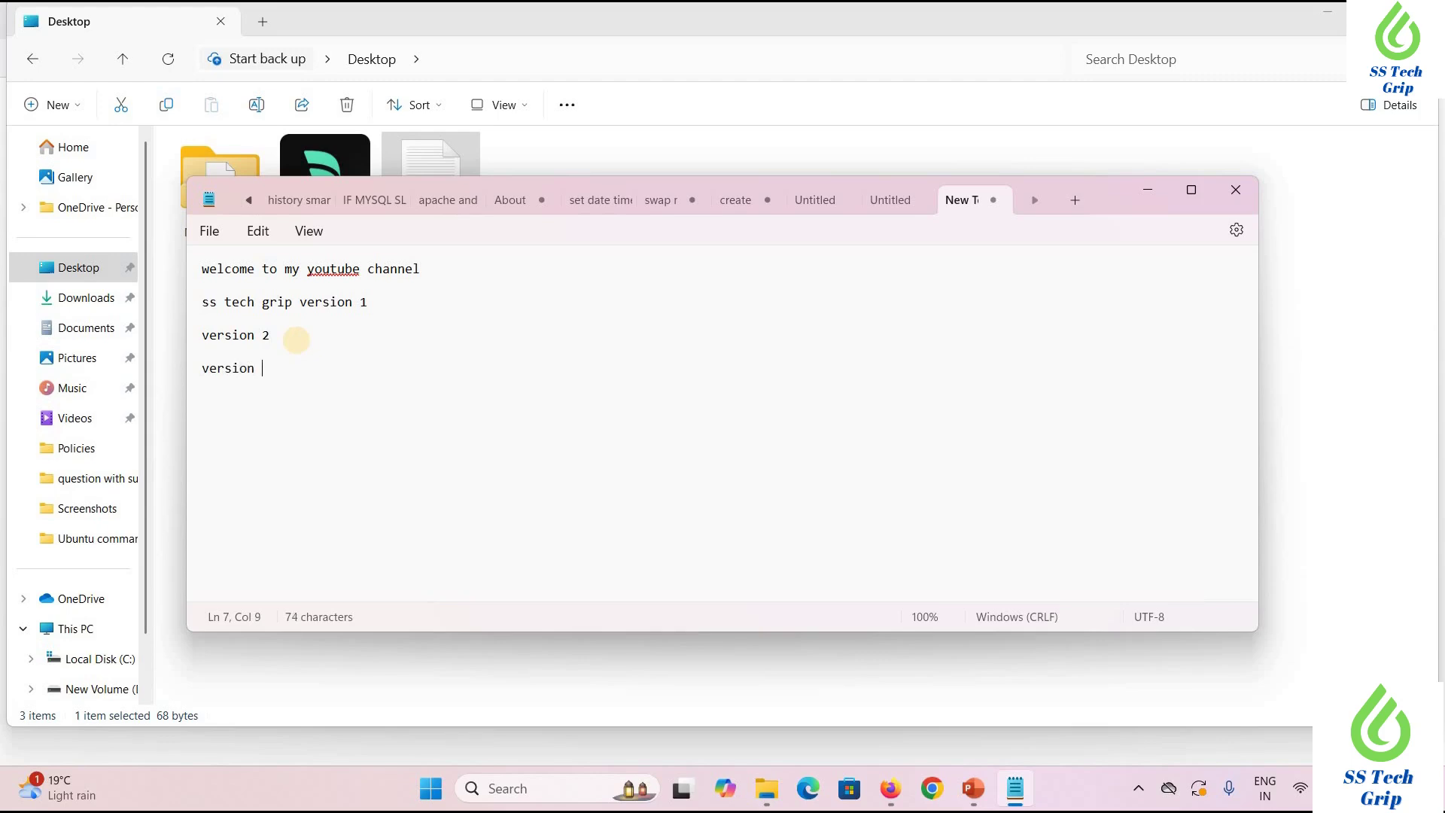
pyautogui.write('3')
pyautogui.click(994, 200)
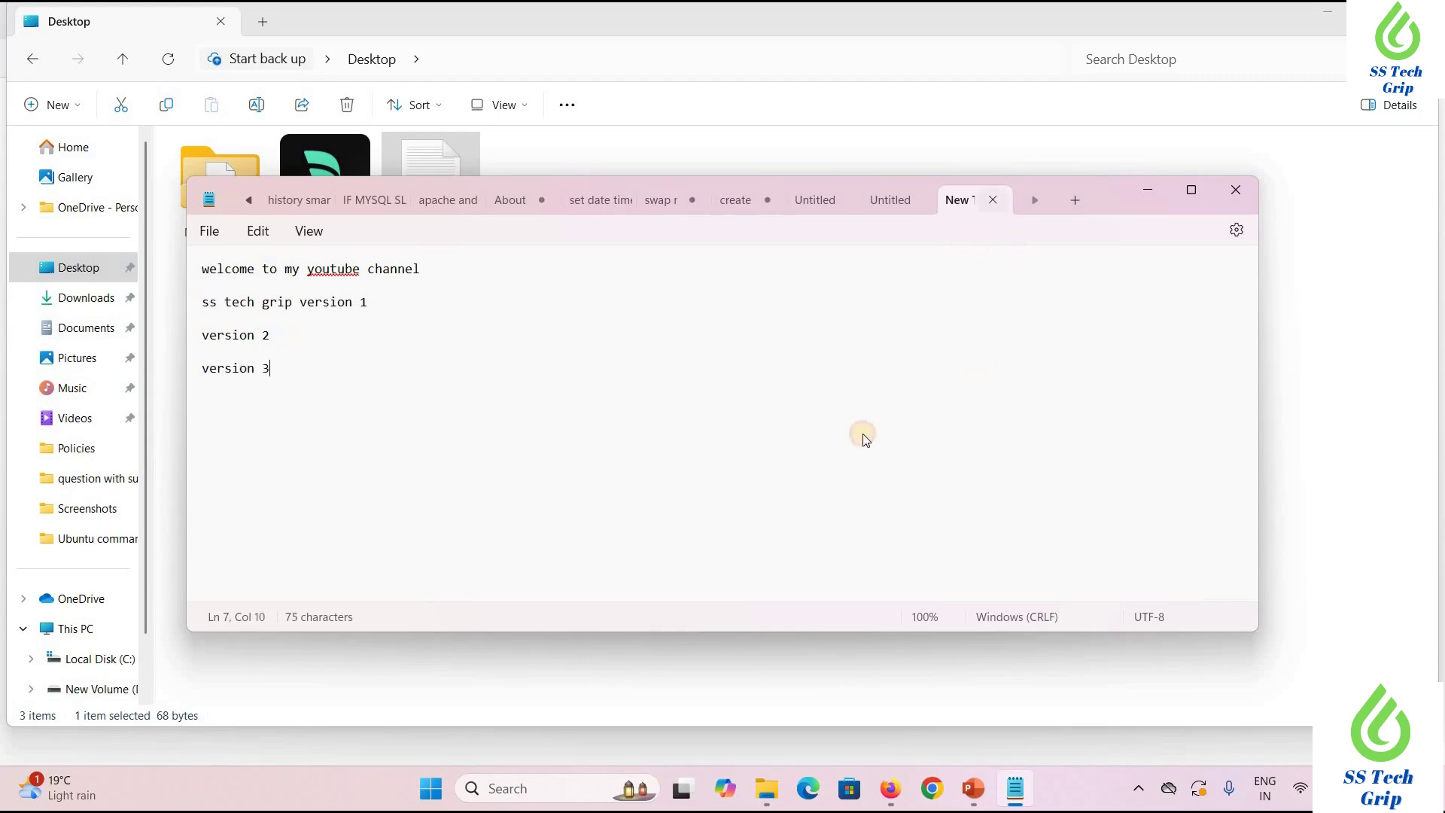
pyautogui.click(602, 459)
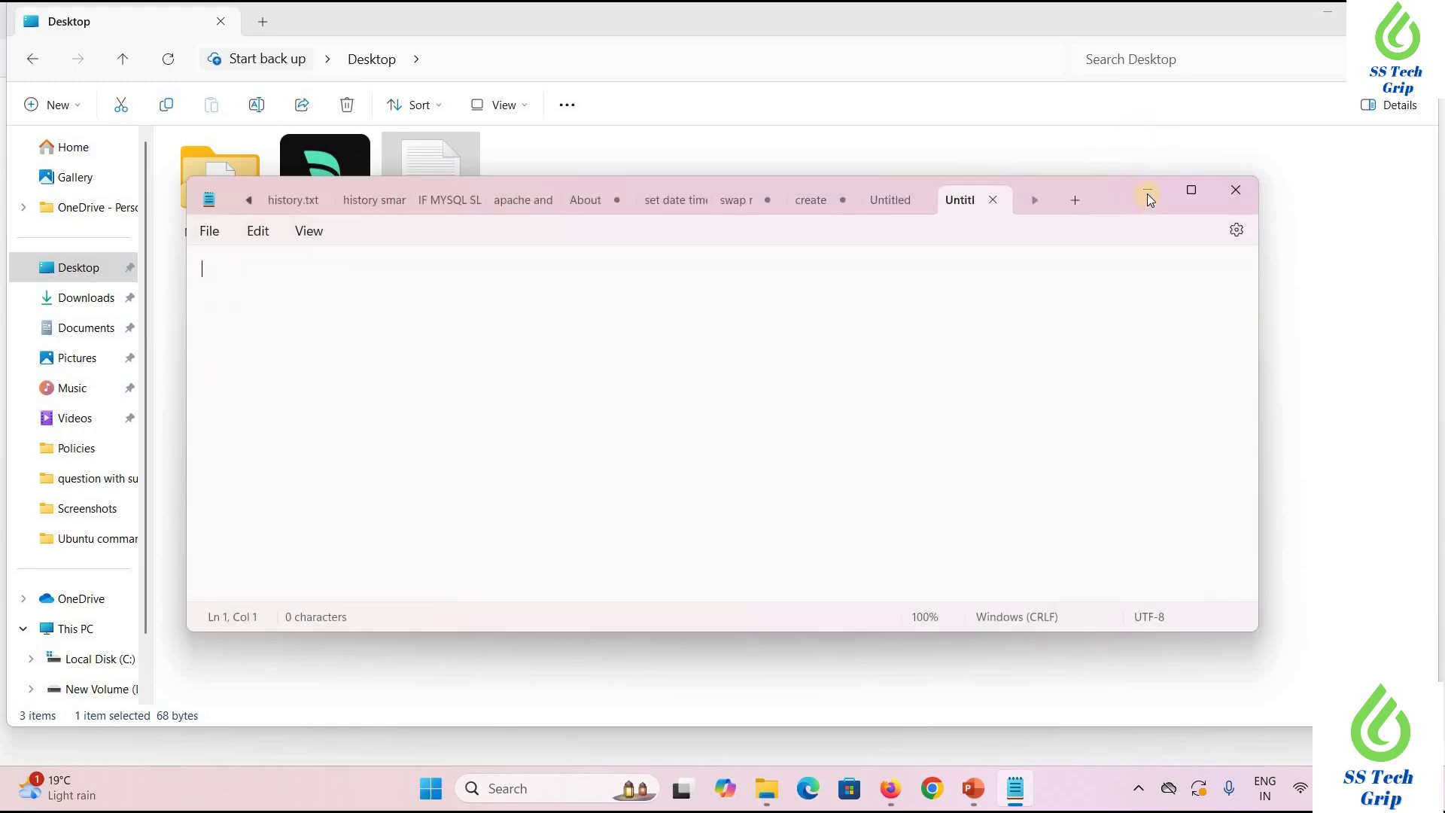
pyautogui.click(1147, 197)
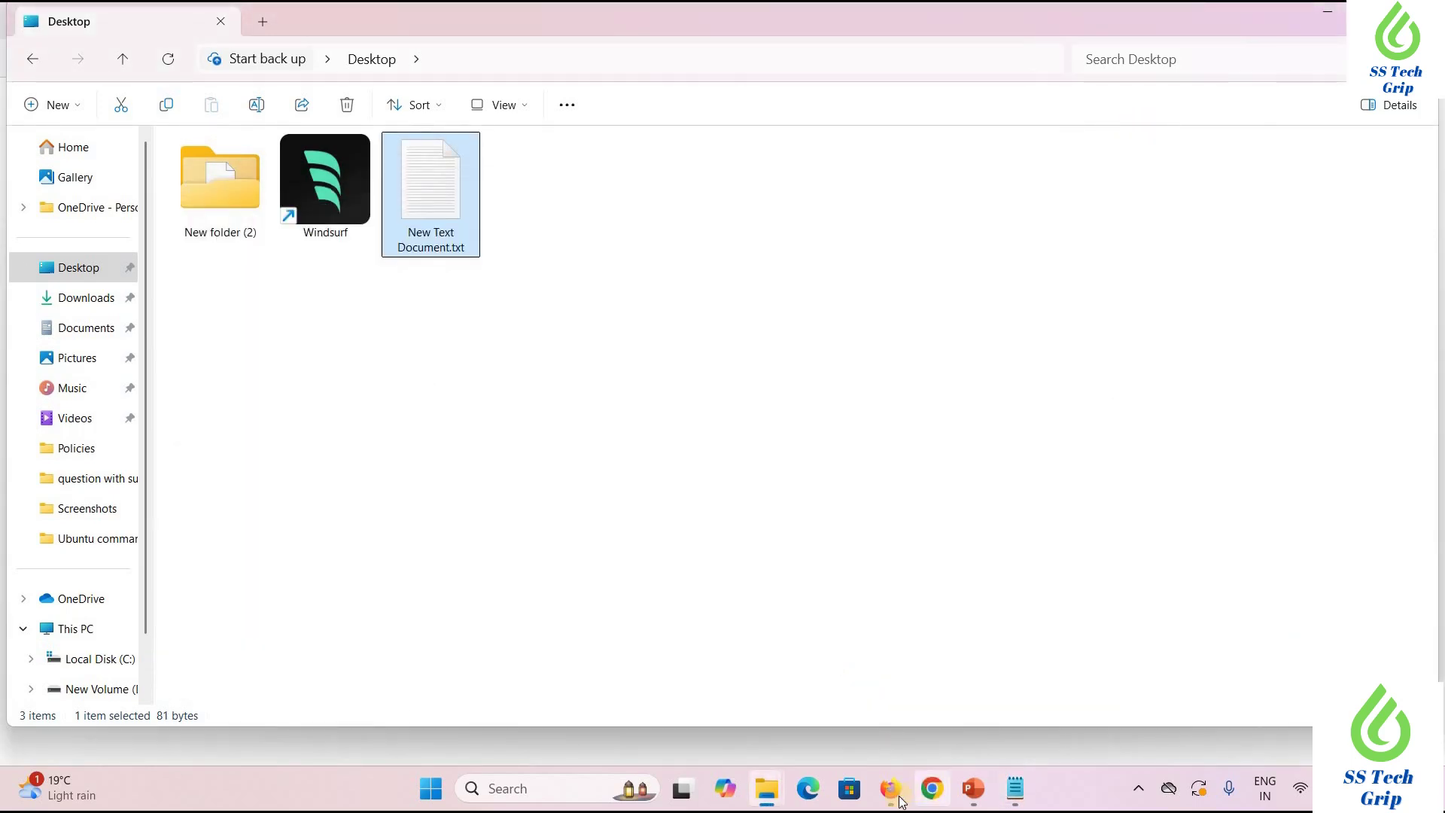
# Switch back to the S3 console in Firefox, upload the edited New Text Document.txt from the Desktop to ss-tech-grip1, and close the upload status page
pyautogui.click(854, 696)
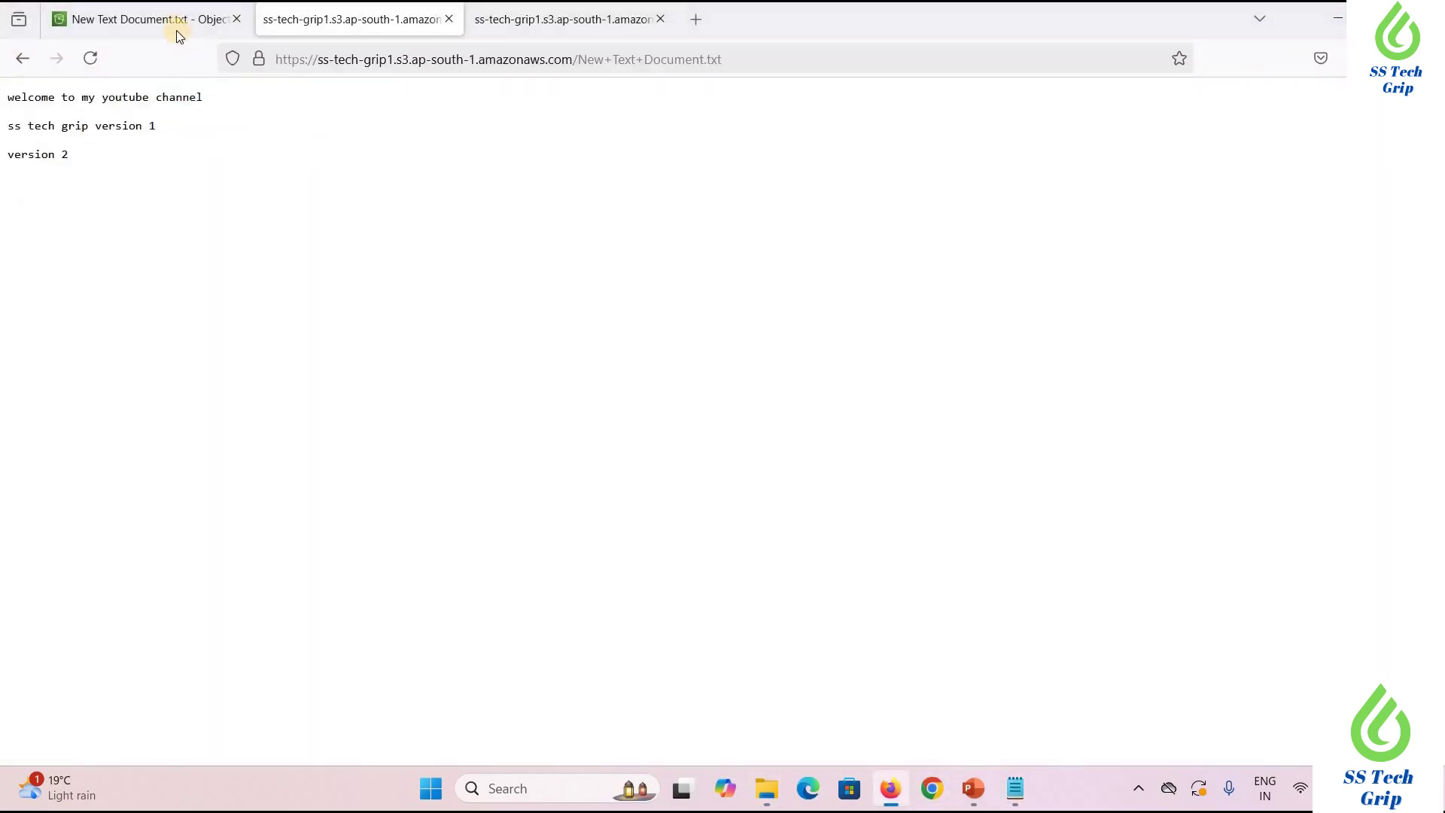
pyautogui.click(176, 30)
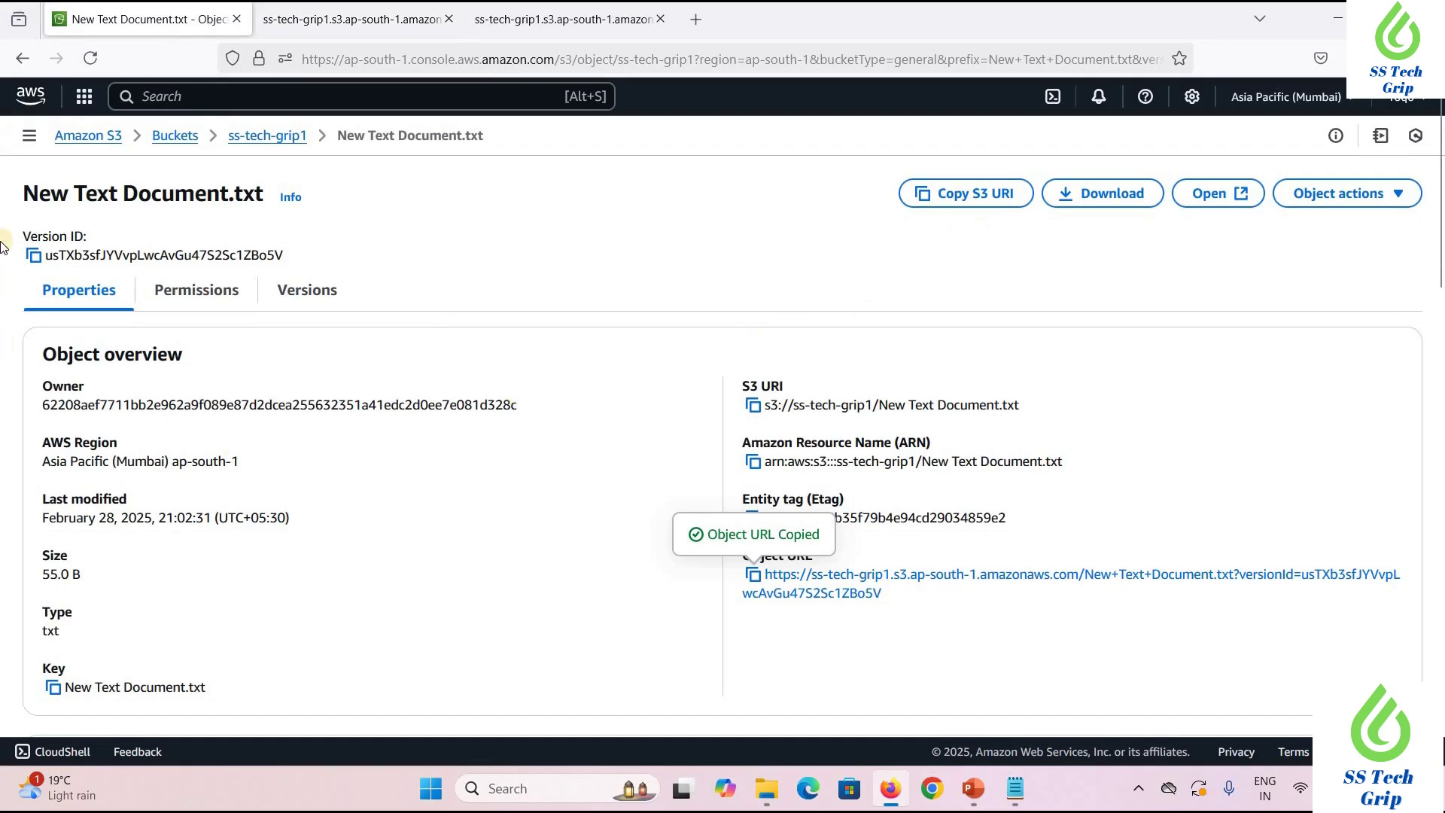
pyautogui.click(269, 138)
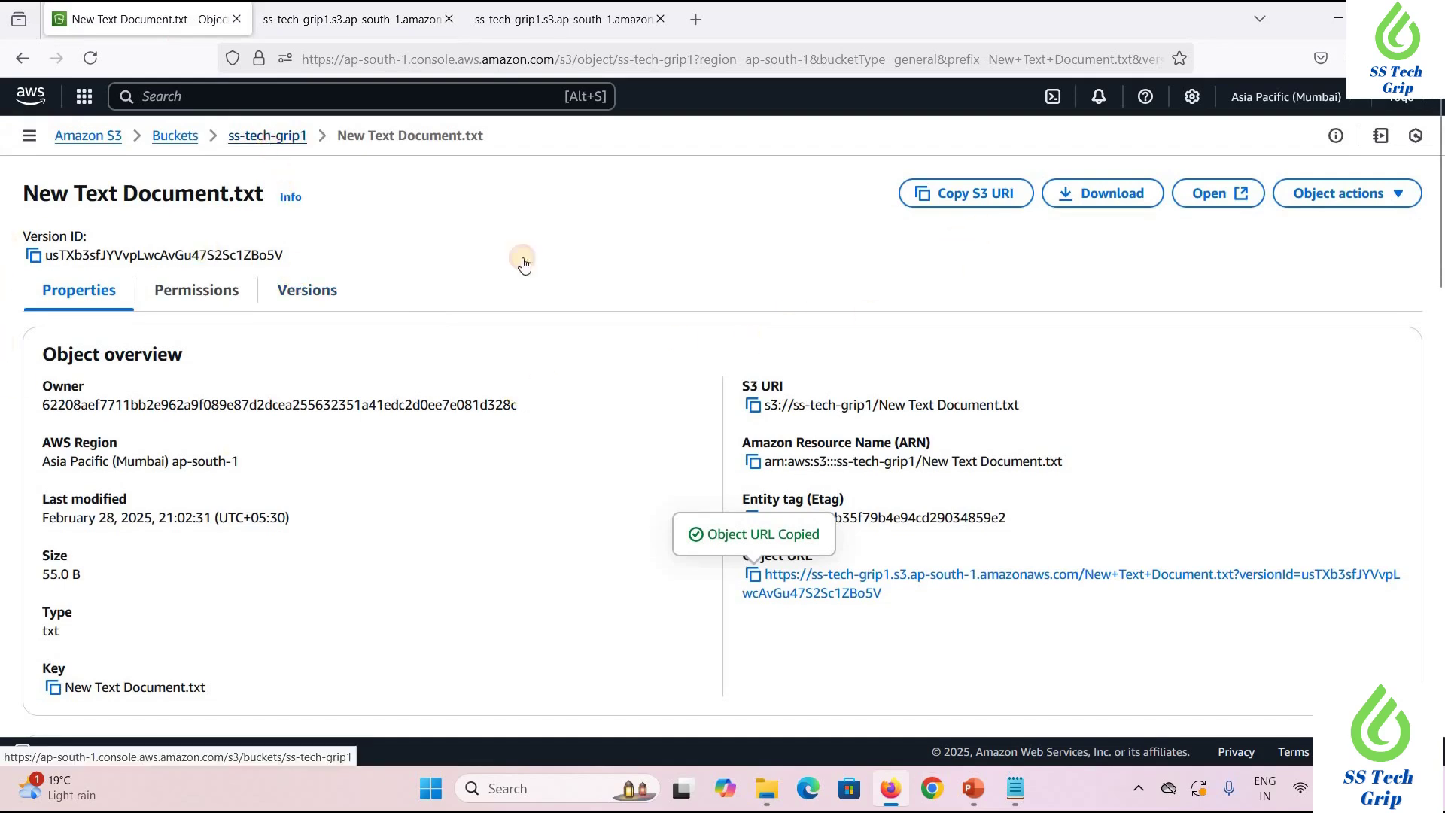
pyautogui.click(1347, 322)
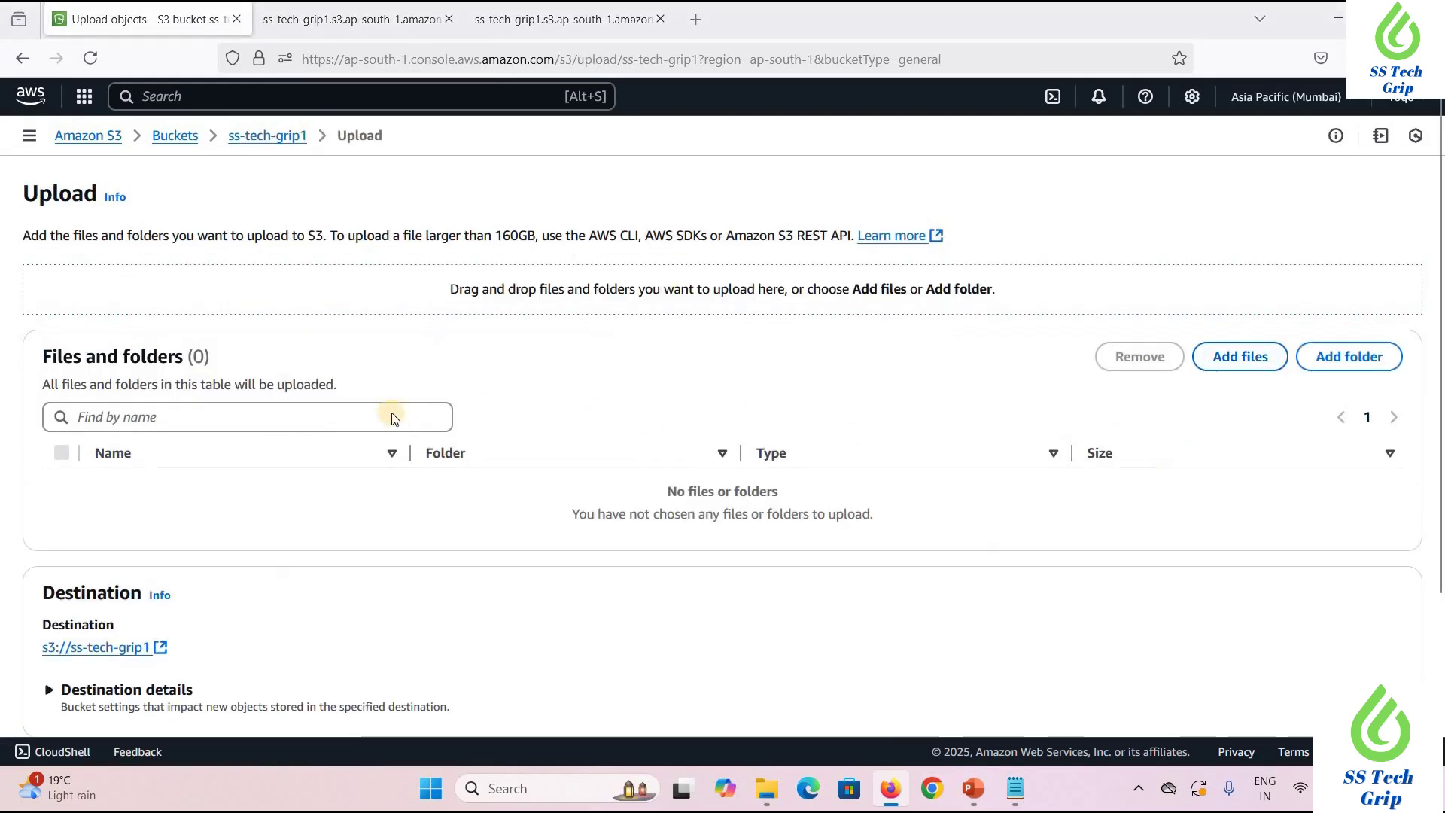
pyautogui.click(622, 303)
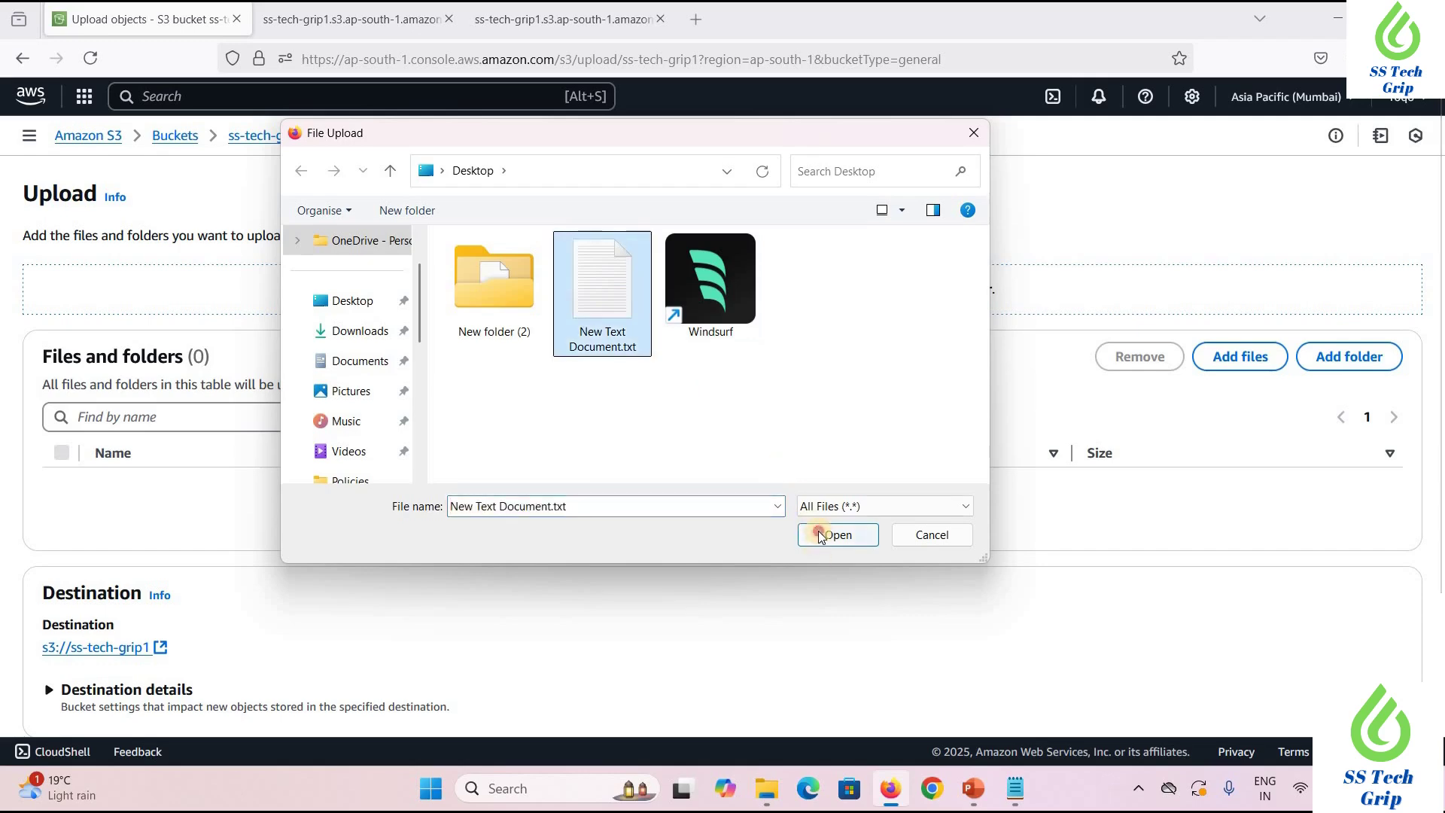
pyautogui.click(819, 527)
pyautogui.scroll(-2, 286, 540)
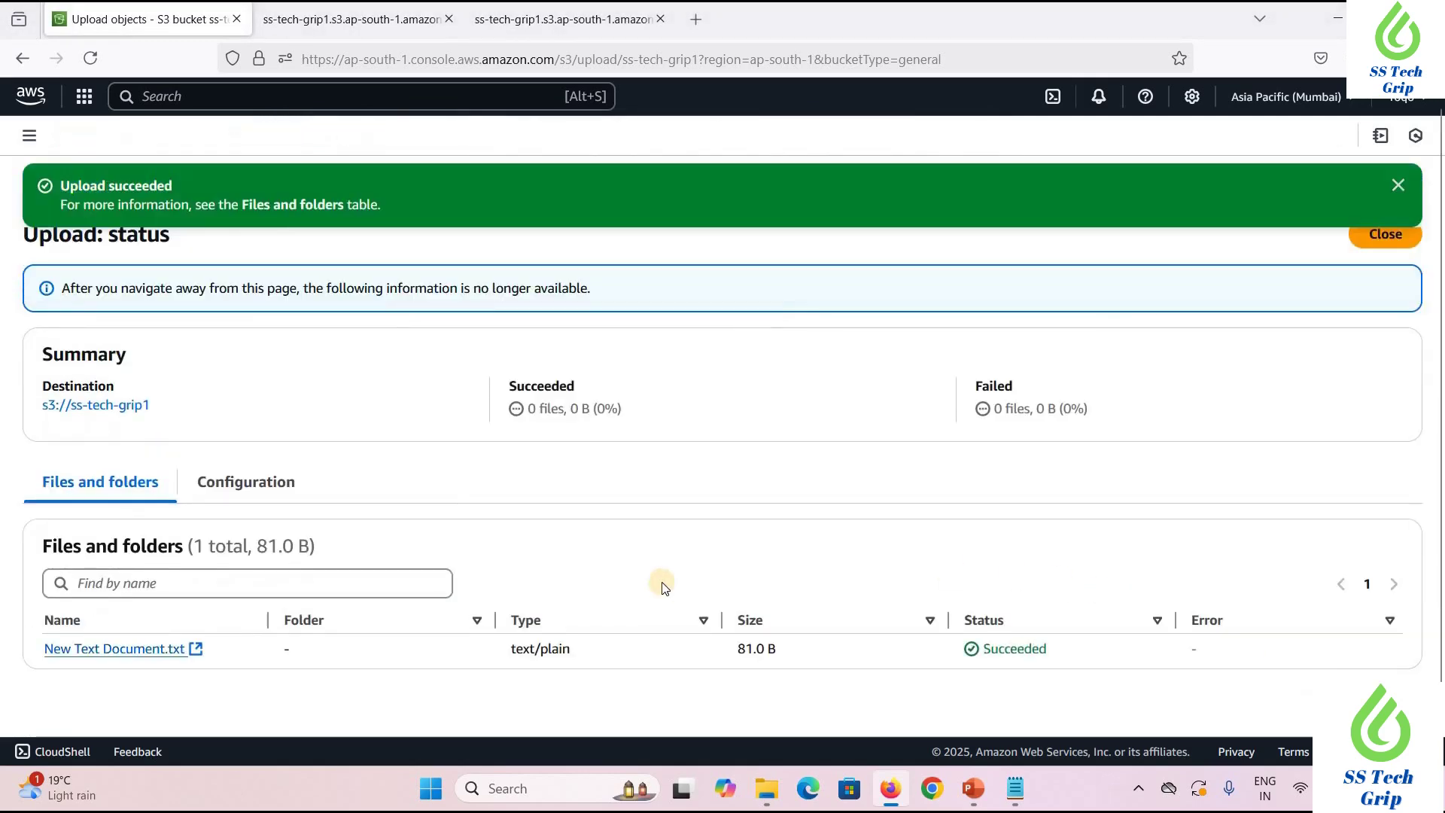
pyautogui.click(1398, 186)
pyautogui.click(1386, 182)
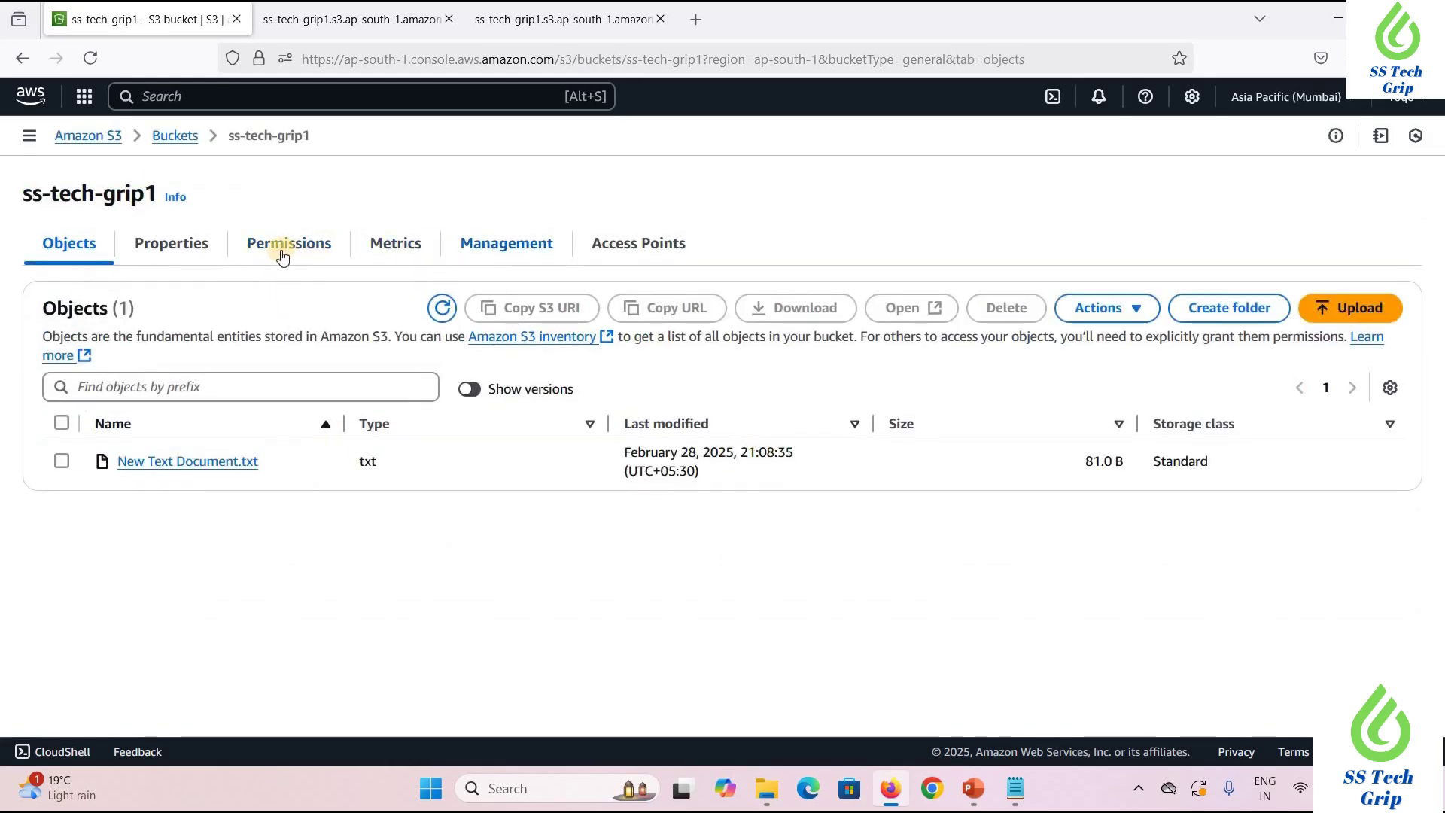
# Give everyone public read access to New Text Document.txt and its object ACL, acknowledge the effects, and save the access control list
pyautogui.click(155, 461)
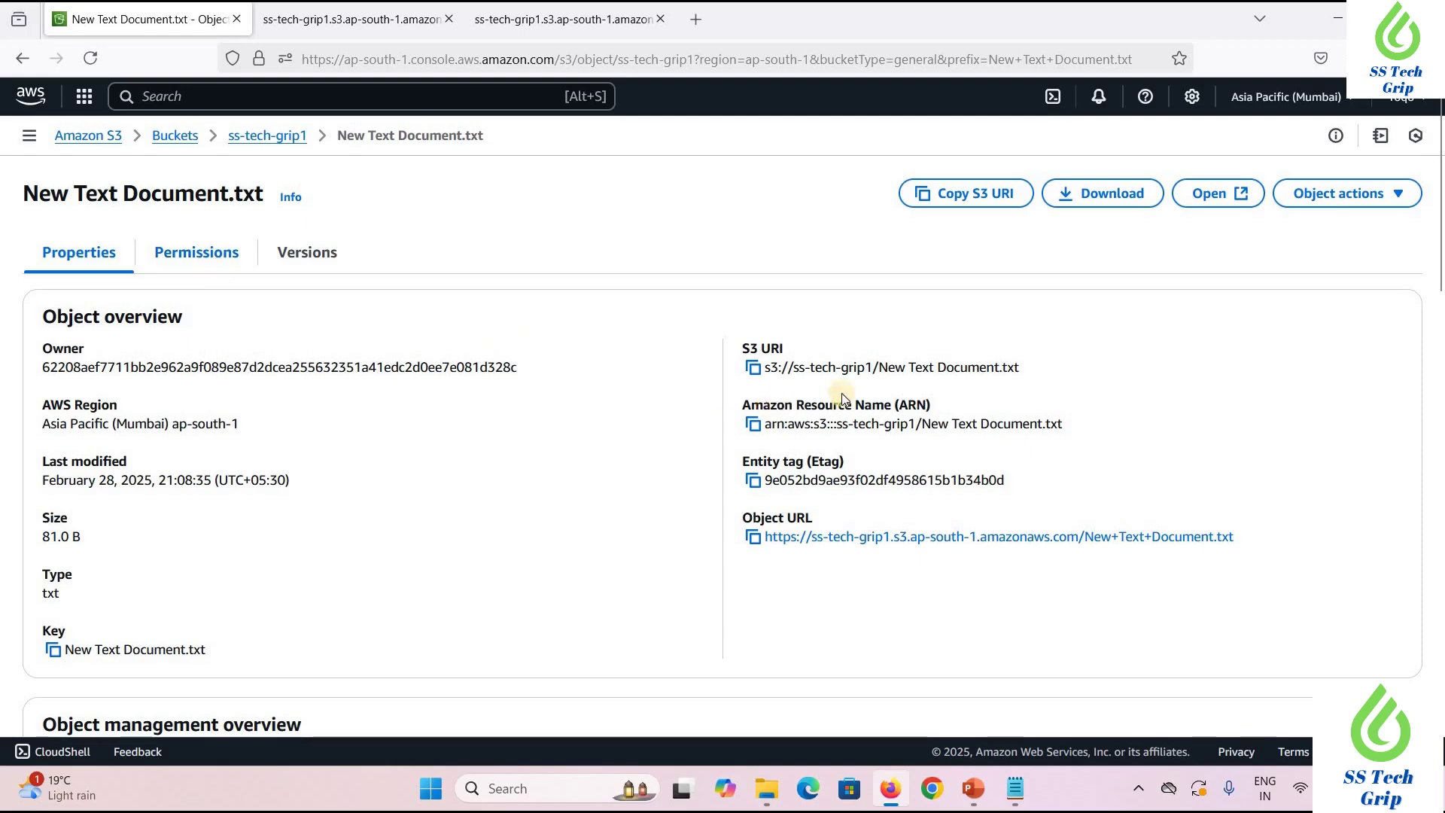
pyautogui.click(1369, 315)
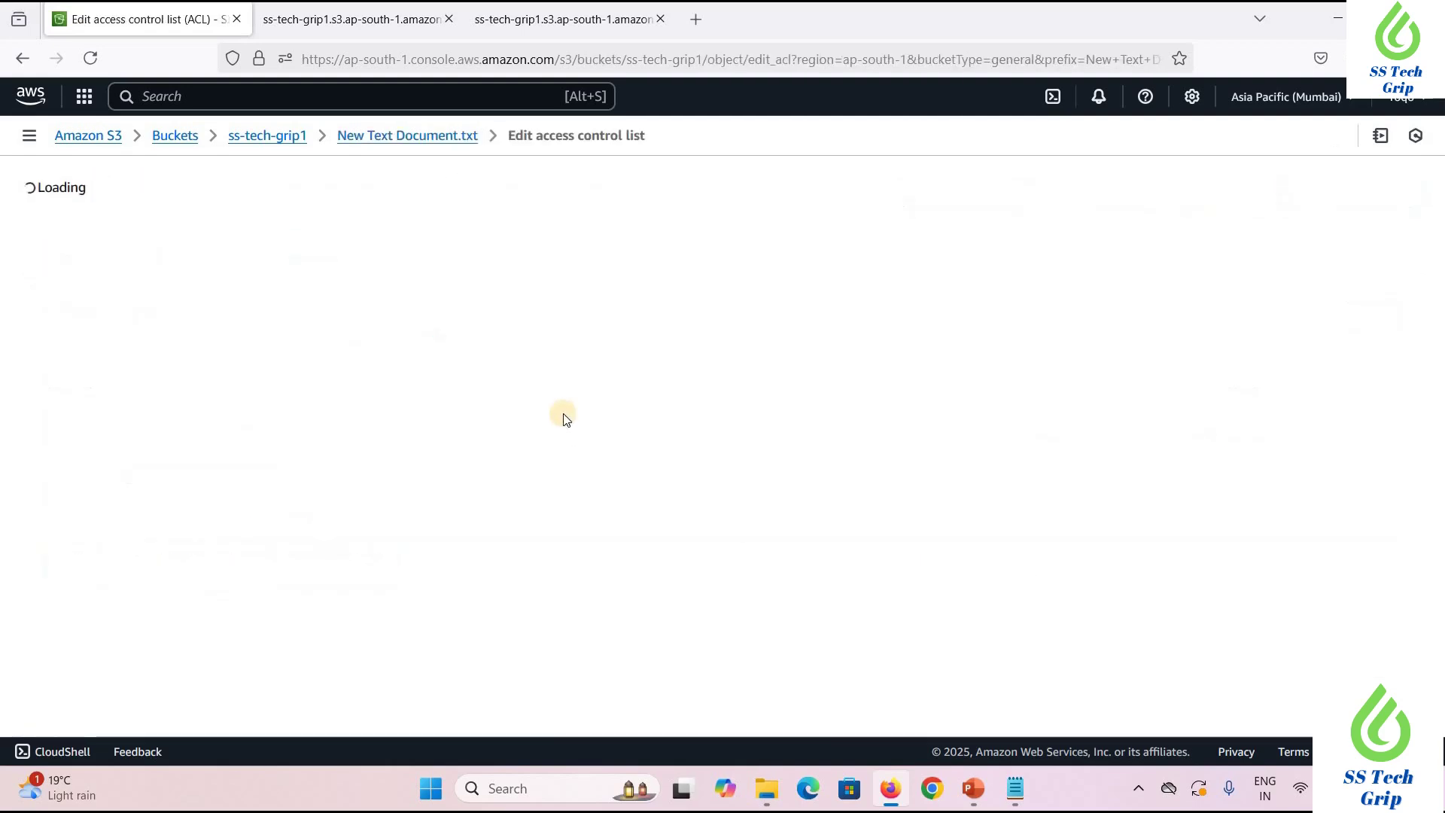
pyautogui.click(395, 408)
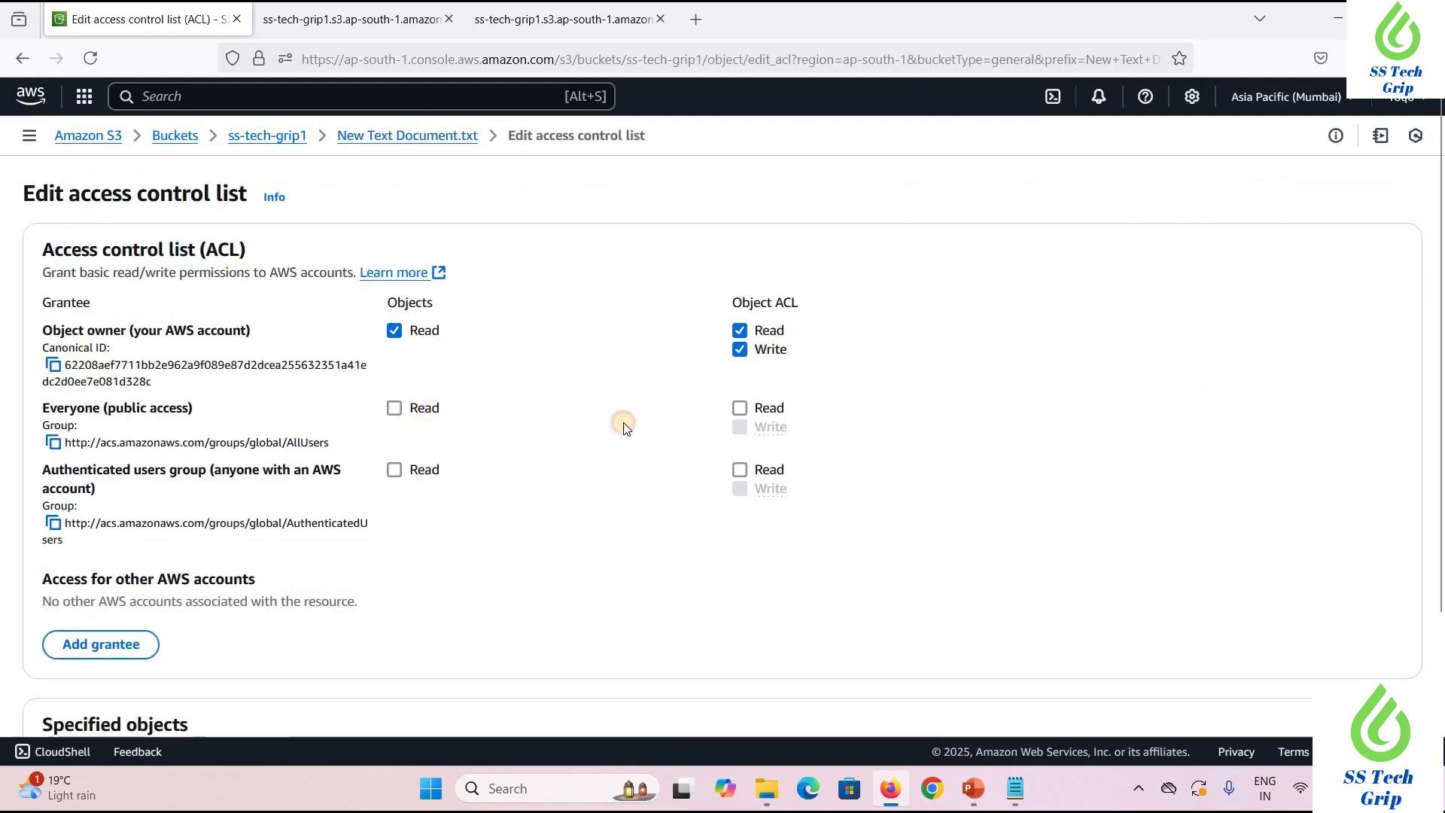
pyautogui.click(737, 411)
pyautogui.scroll(-4, 613, 466)
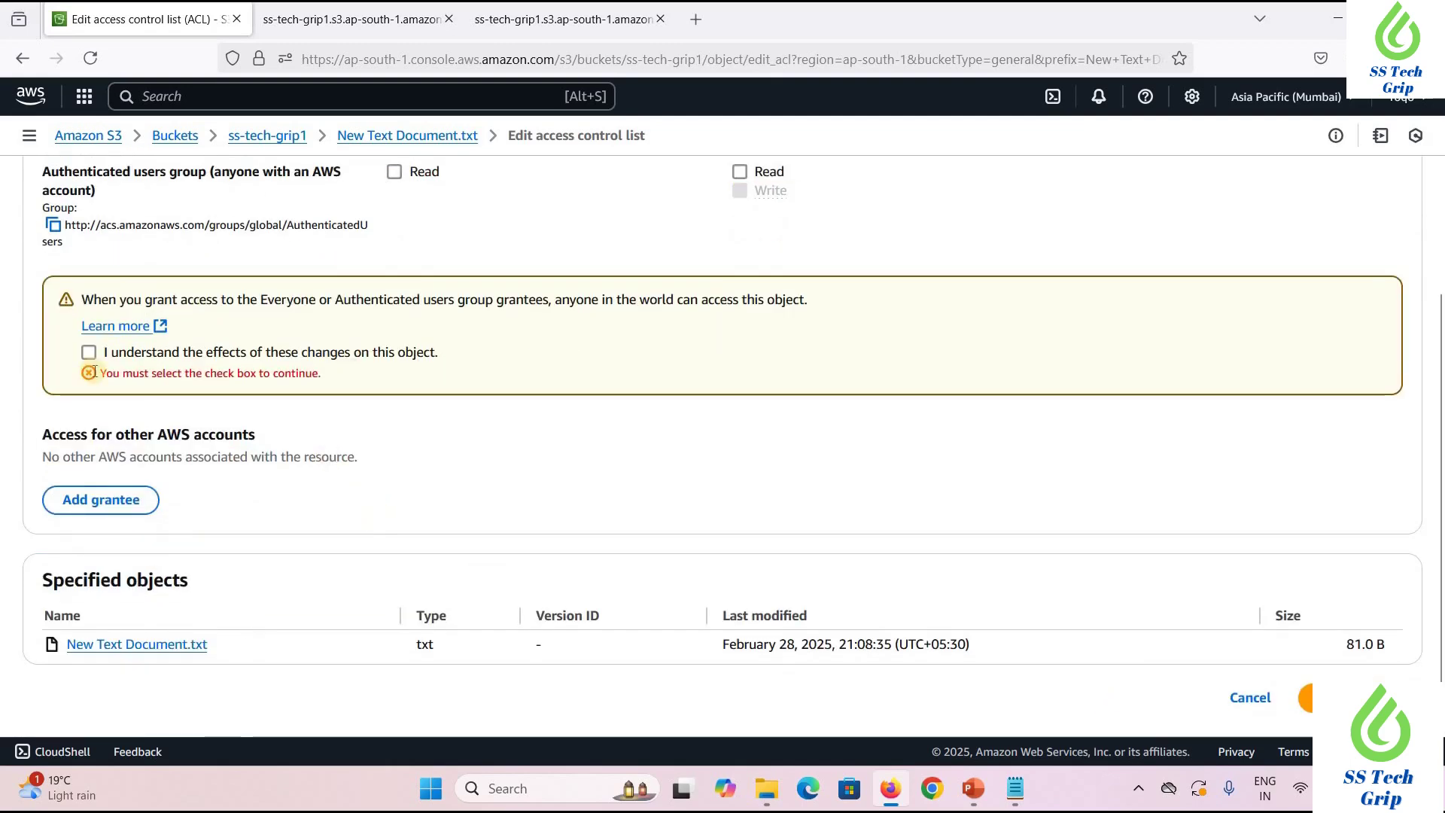
pyautogui.click(89, 352)
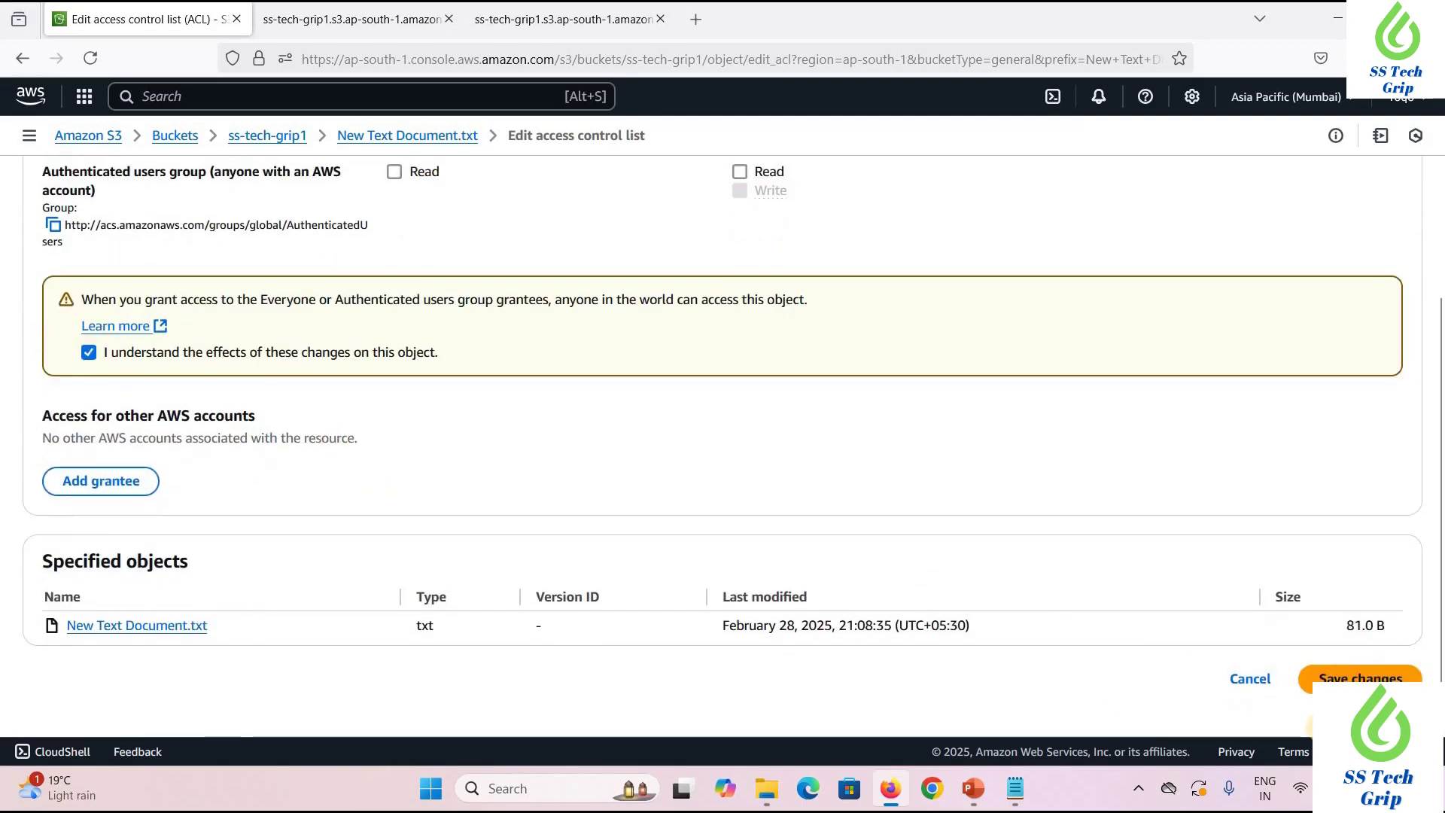
pyautogui.click(1355, 678)
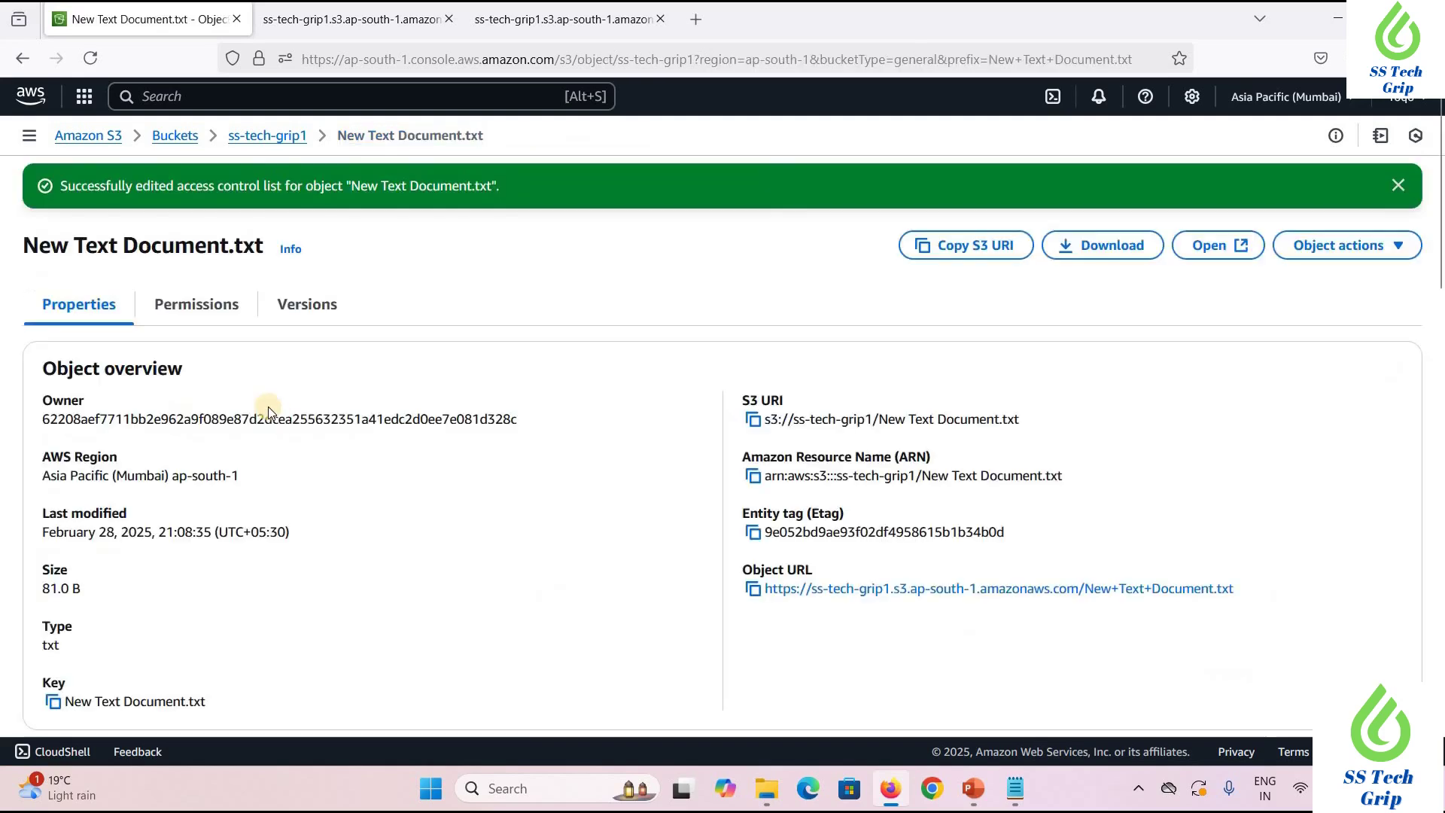
# Copy the object URL of New Text Document.txt and load it in a new browser tab
pyautogui.click(753, 589)
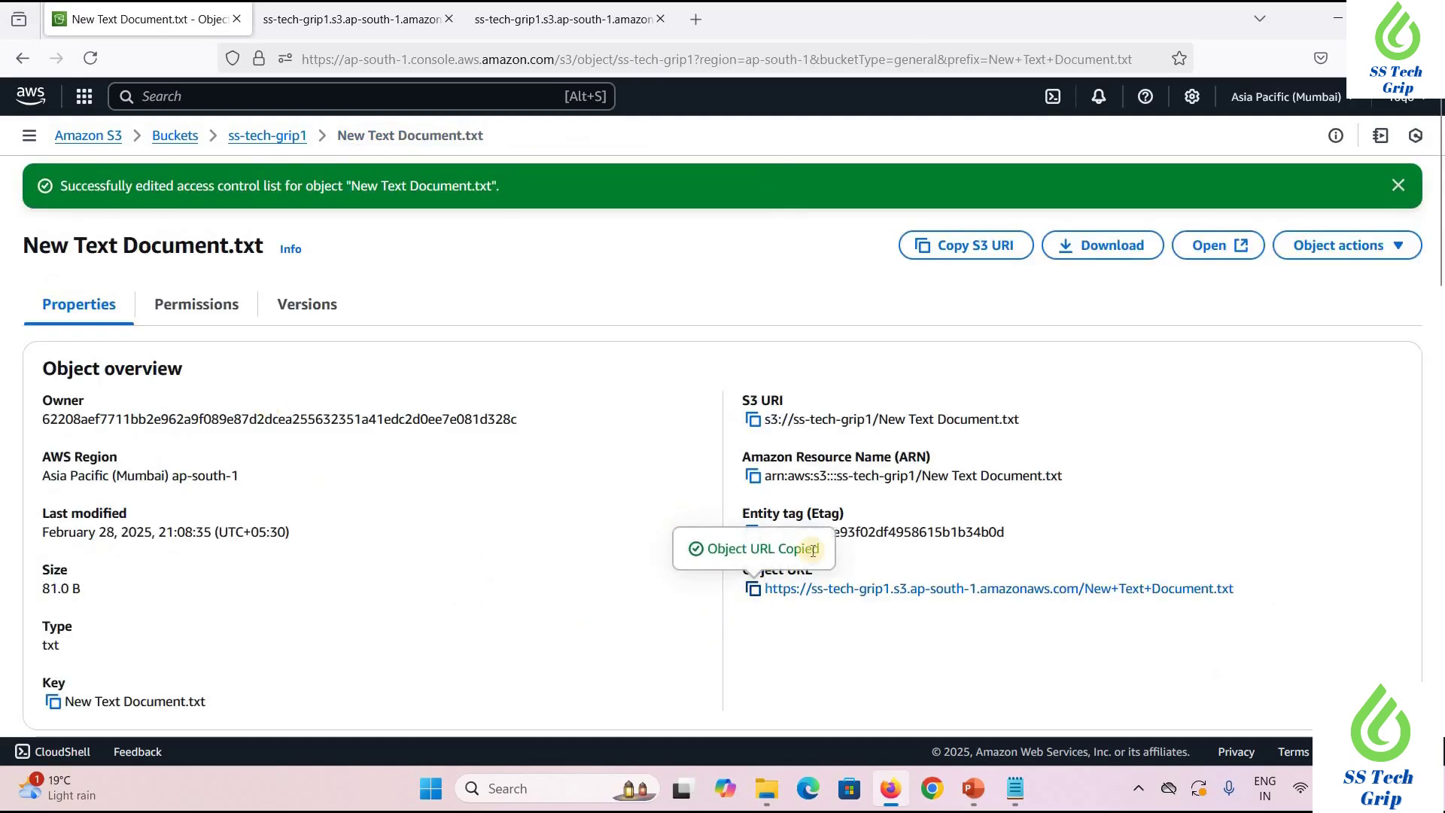
pyautogui.click(699, 25)
pyautogui.hotkey('ctrl', 'v')
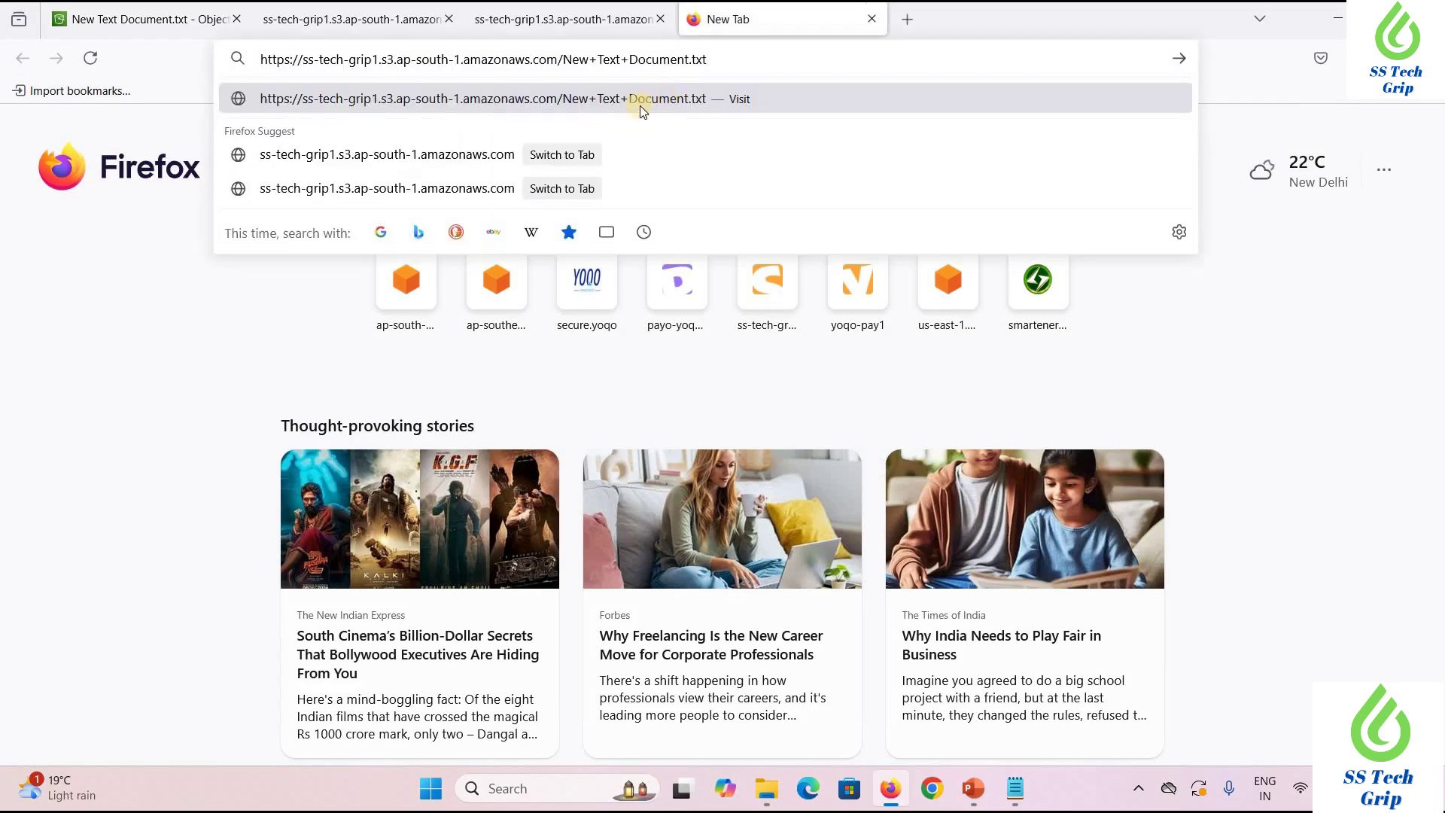
pyautogui.click(640, 105)
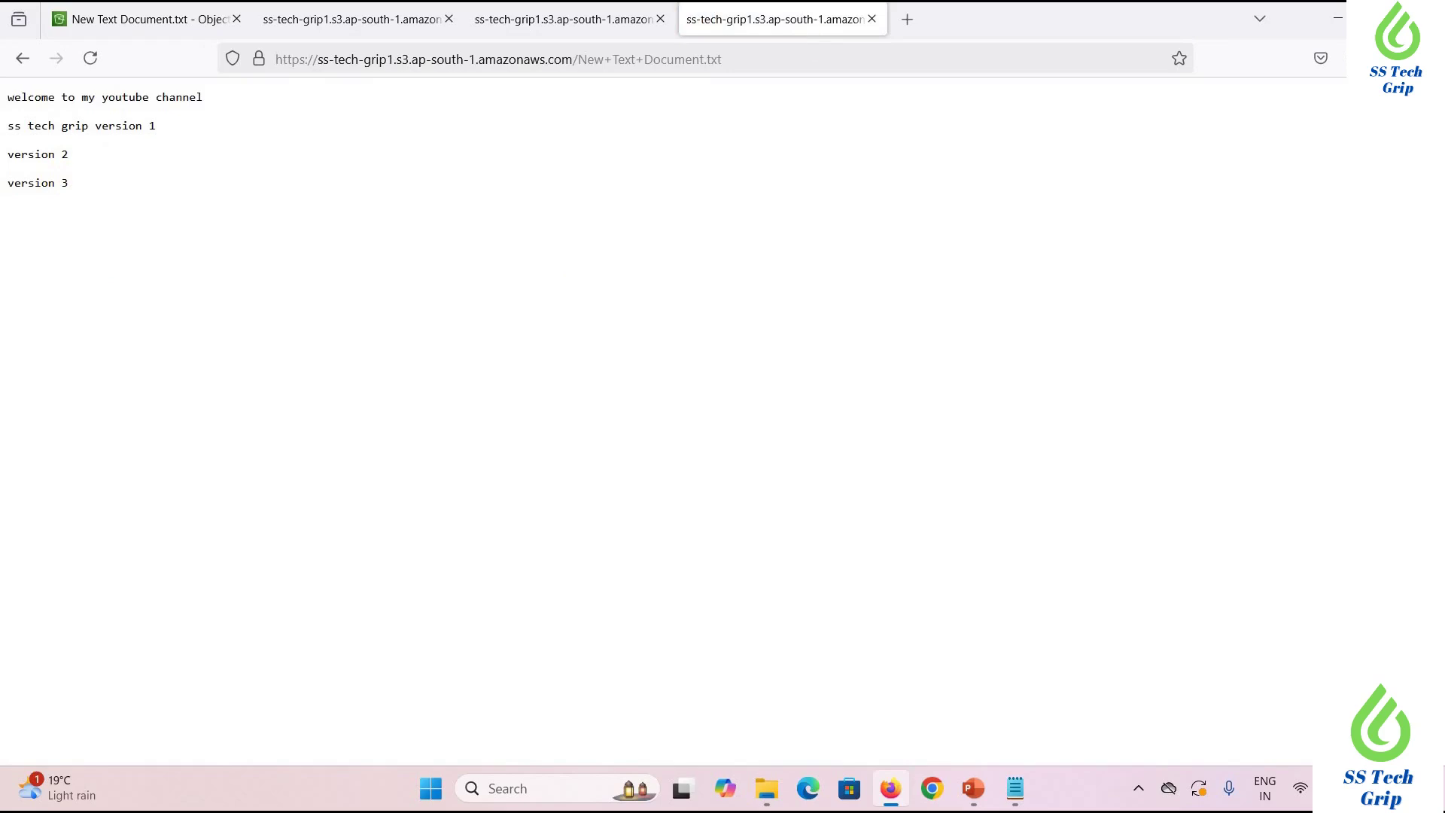
# Compare the text file's contents in the two earlier URL tabs, reloading the page that has the versionId in its address
pyautogui.click(573, 24)
pyautogui.click(90, 58)
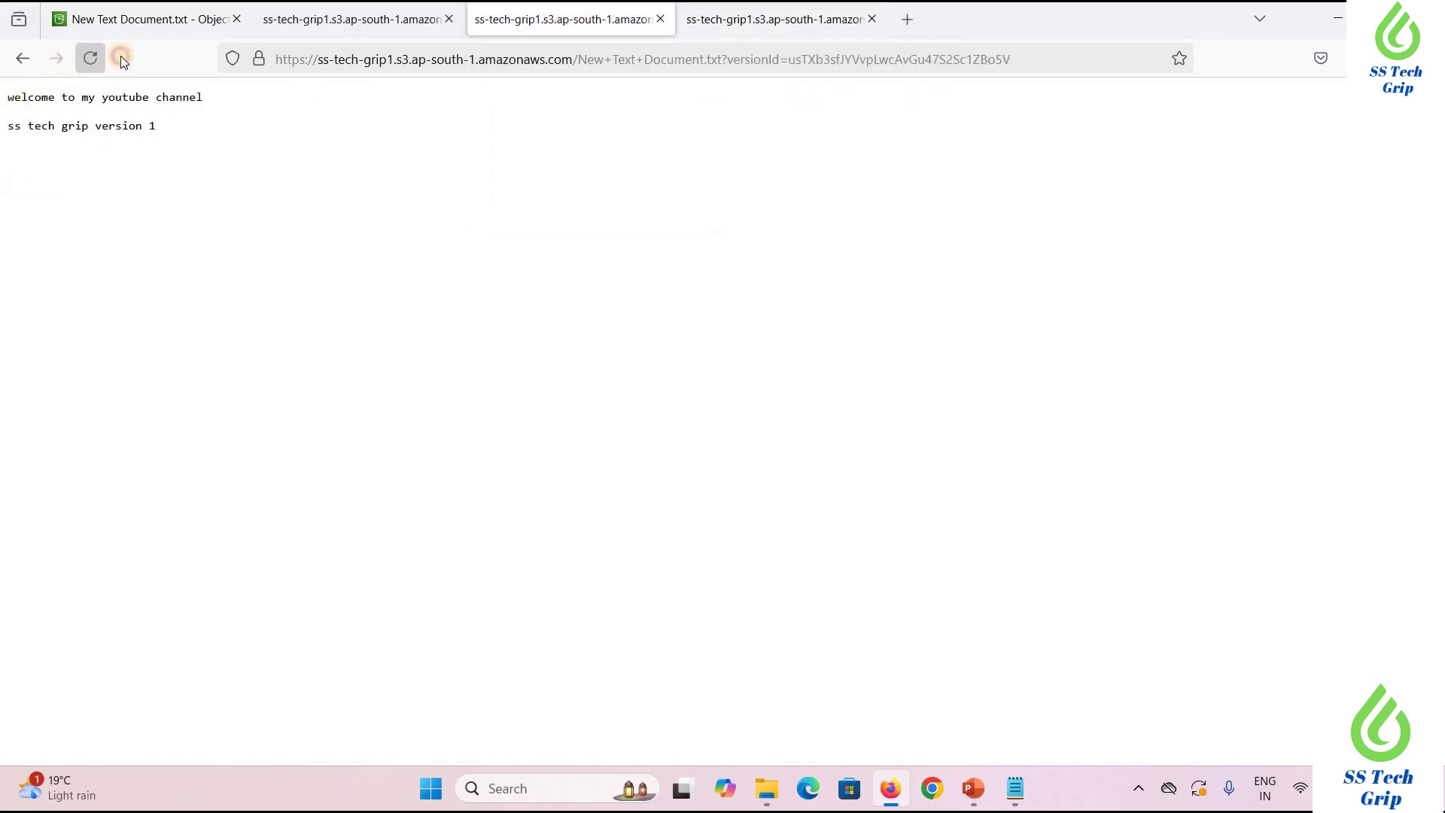
pyautogui.click(332, 26)
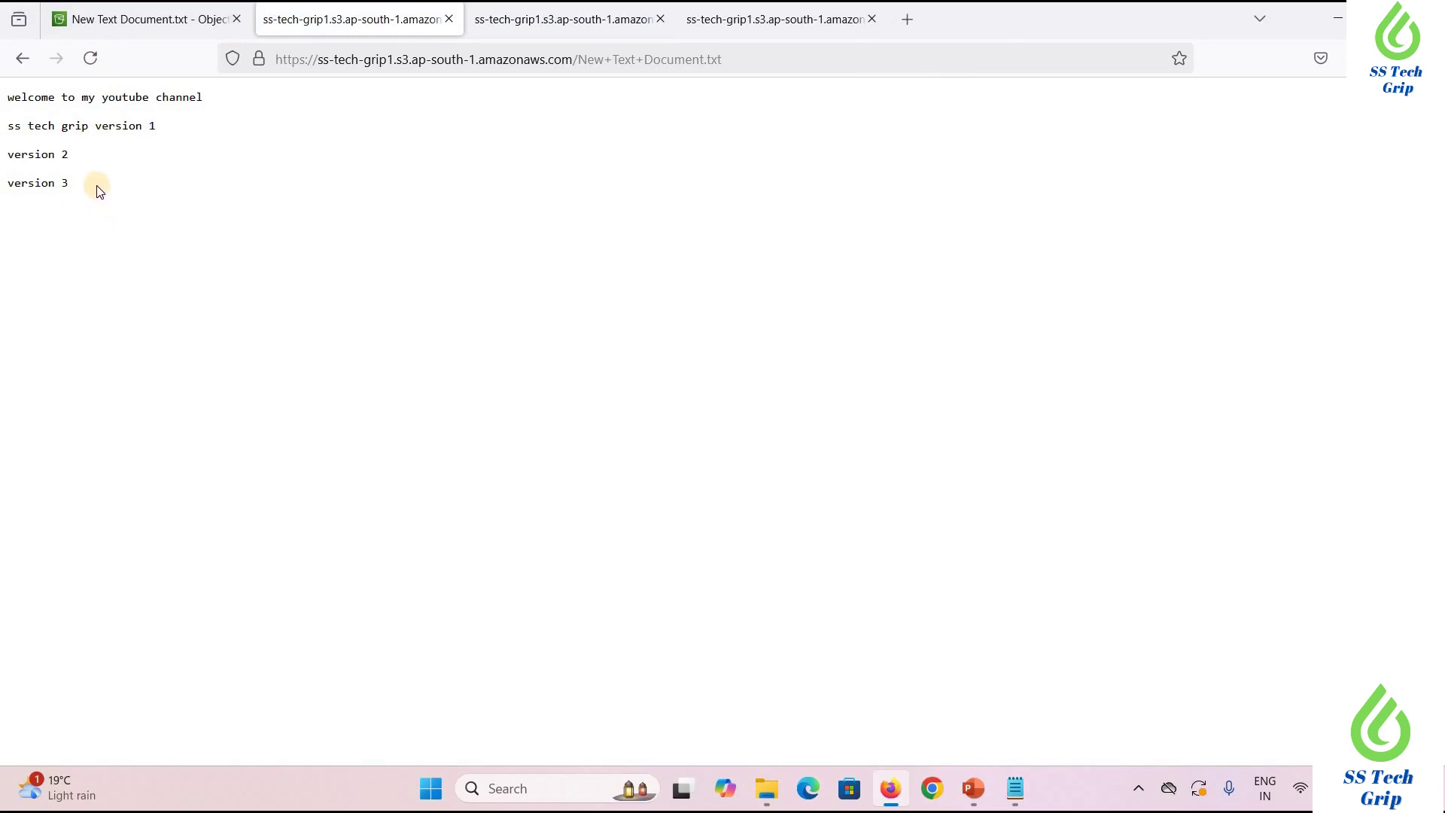
pyautogui.click(557, 20)
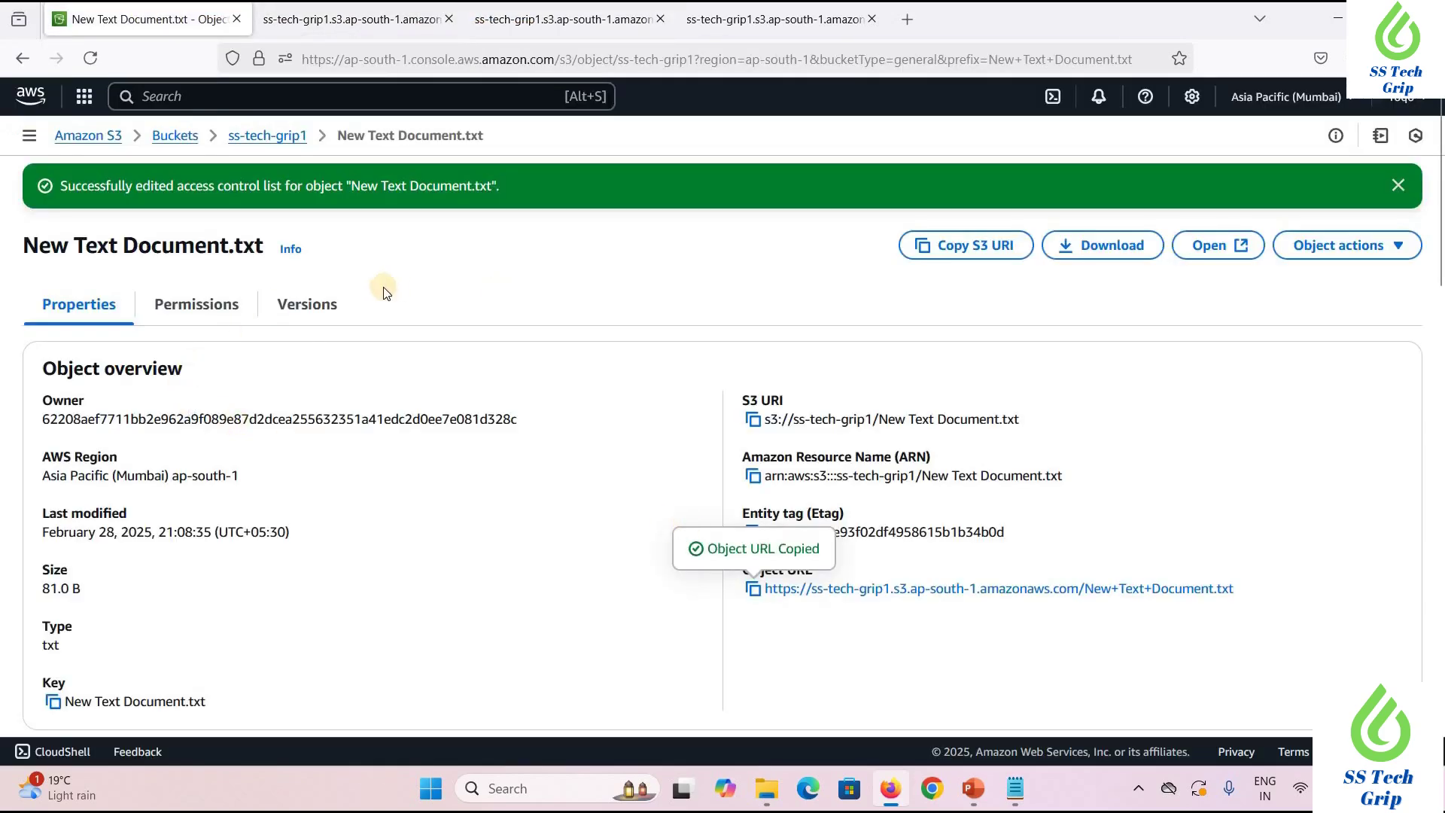
# Permanently delete the current version of New Text Document.txt from its version list, confirming with "permanently delete", and close the deletion status page
pyautogui.click(312, 316)
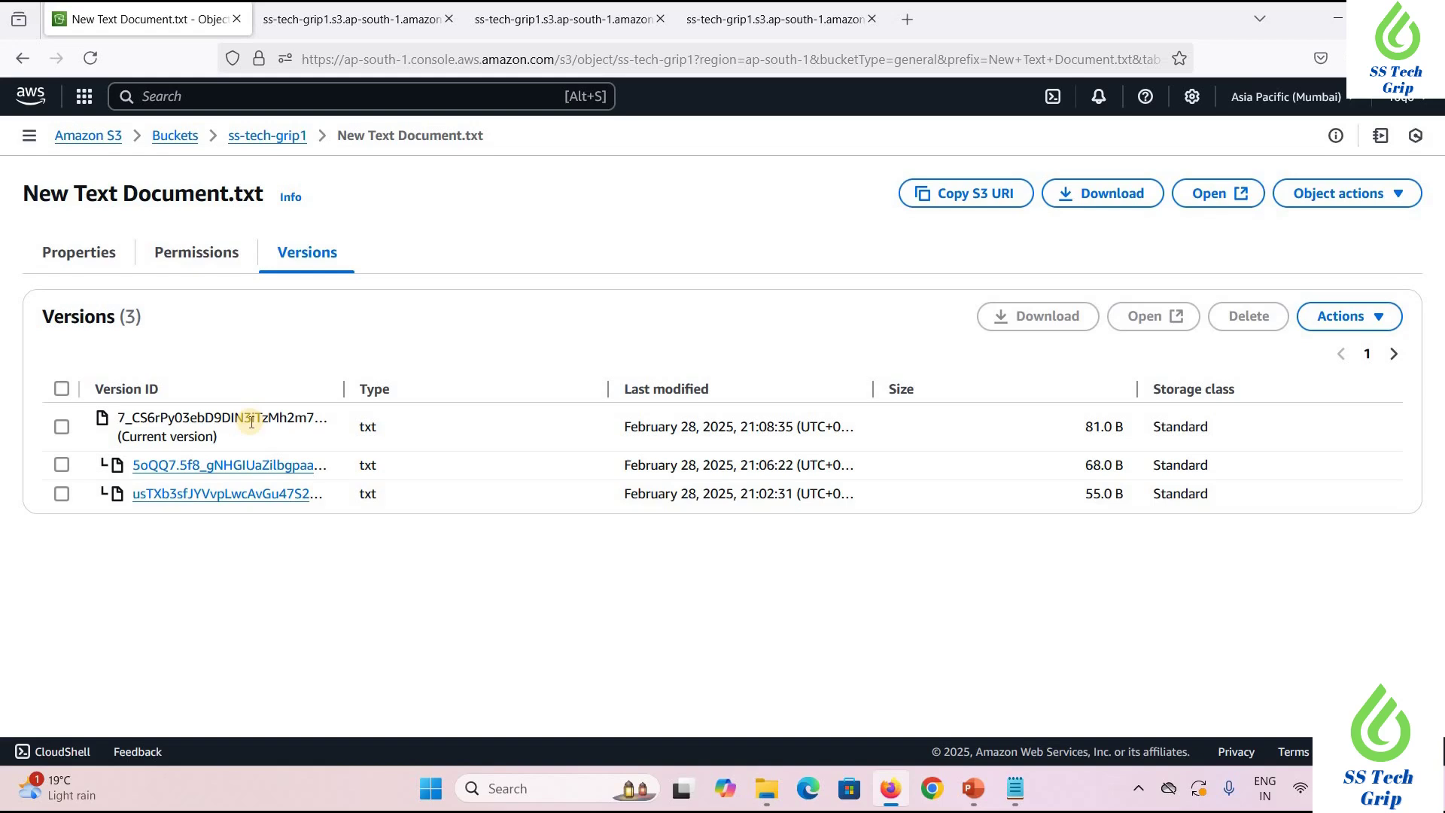
pyautogui.click(61, 429)
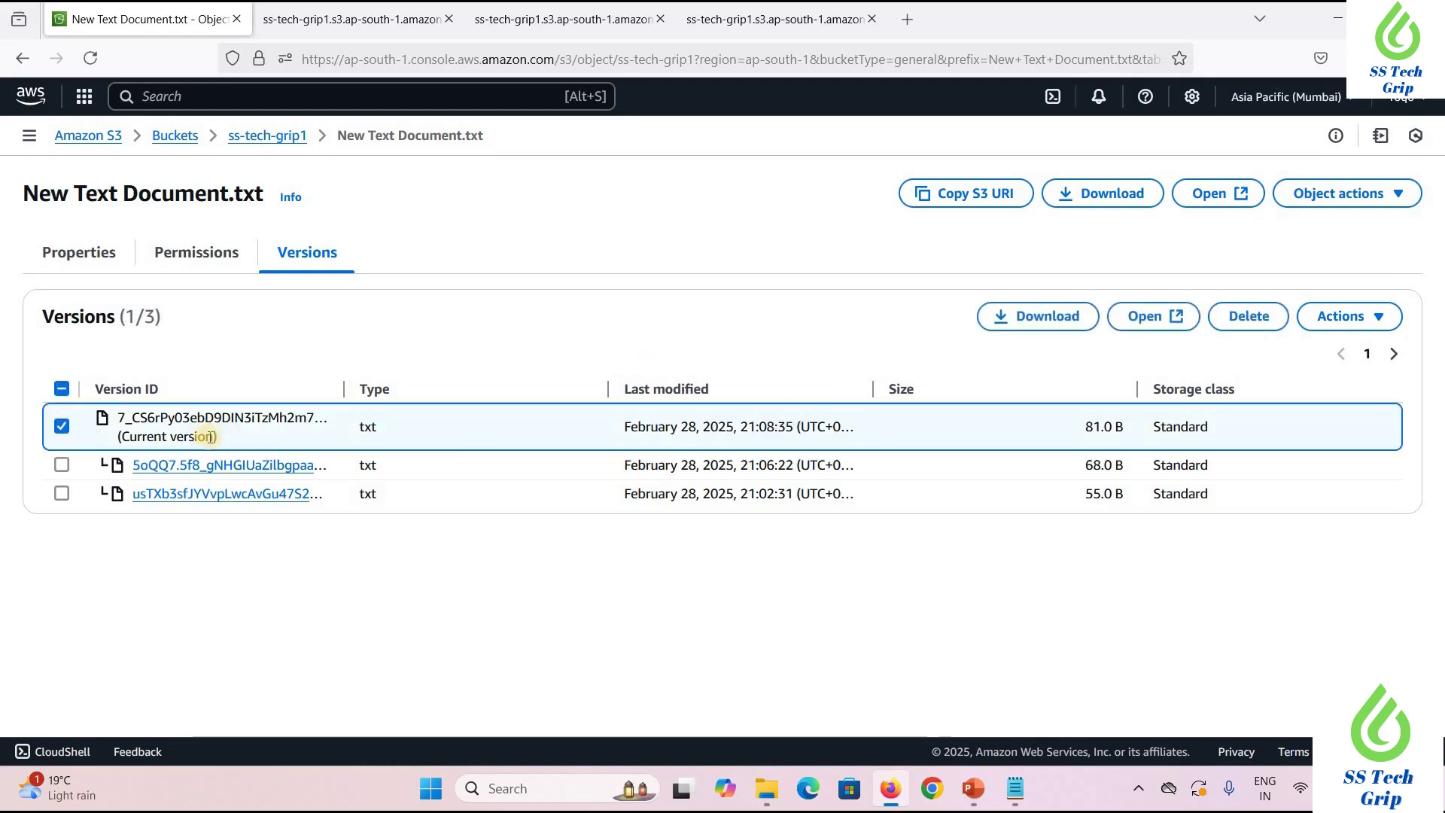
pyautogui.click(1249, 317)
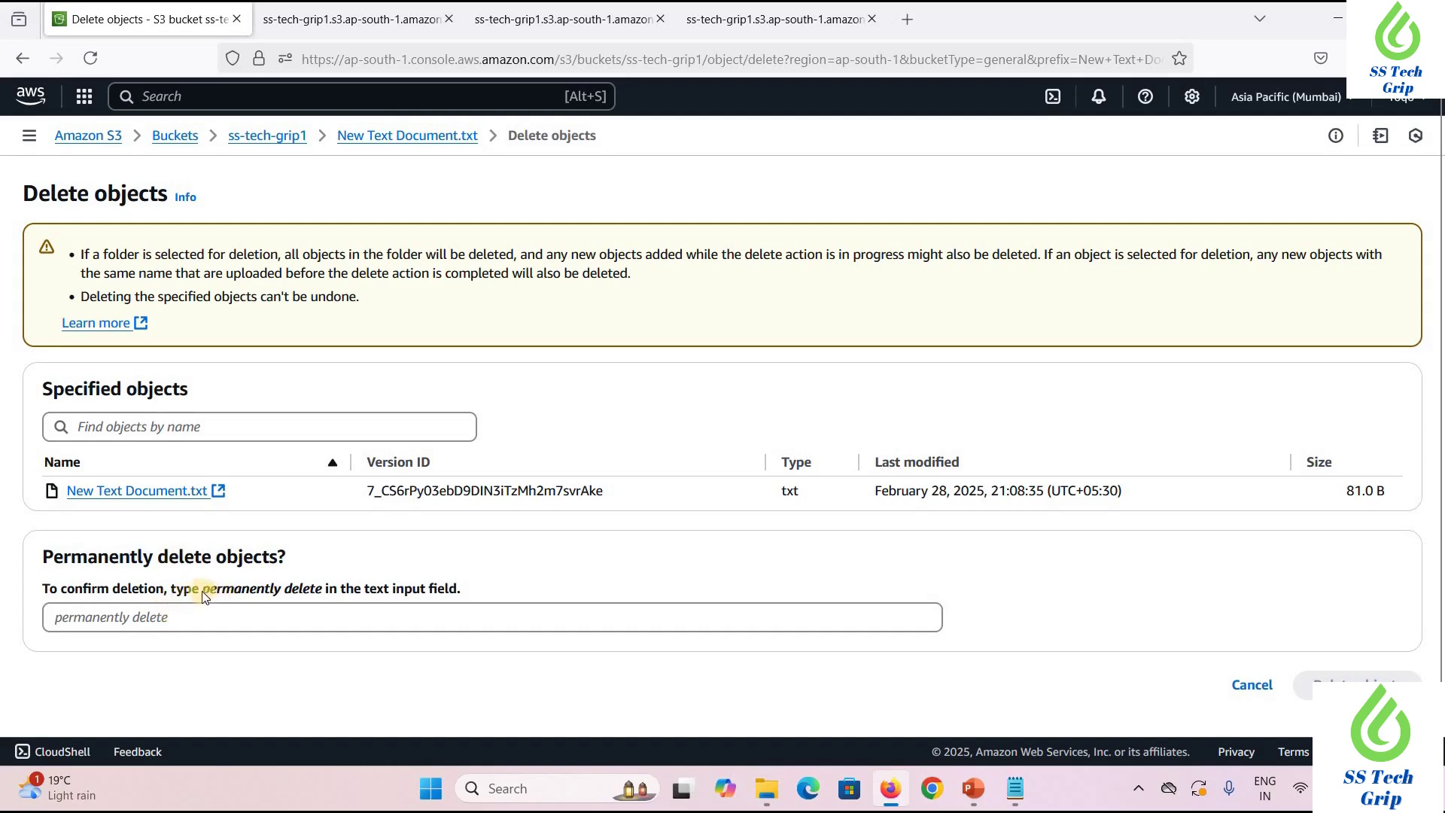
pyautogui.moveTo(201, 588); pyautogui.dragTo(321, 593)
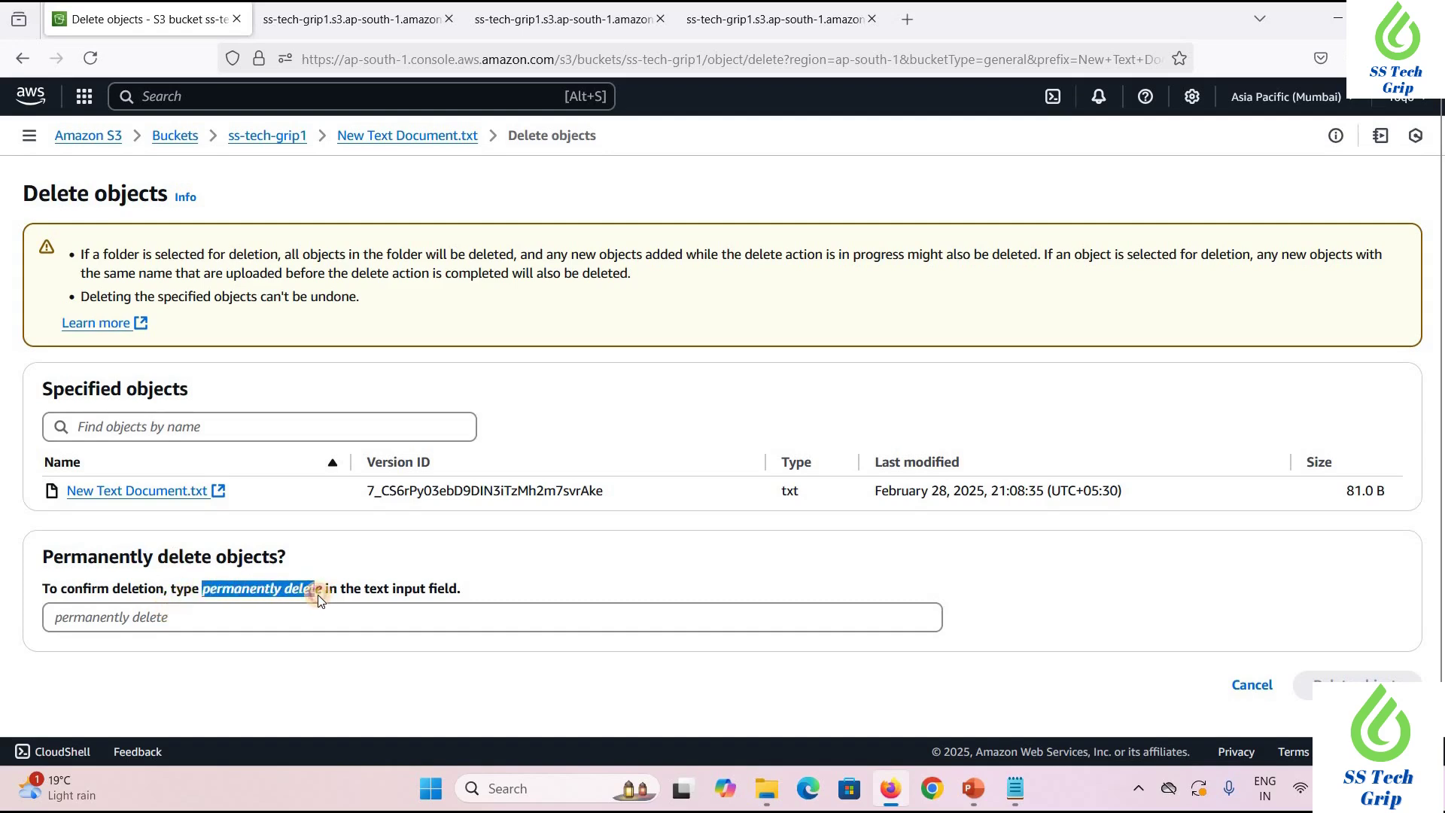
pyautogui.click(235, 617)
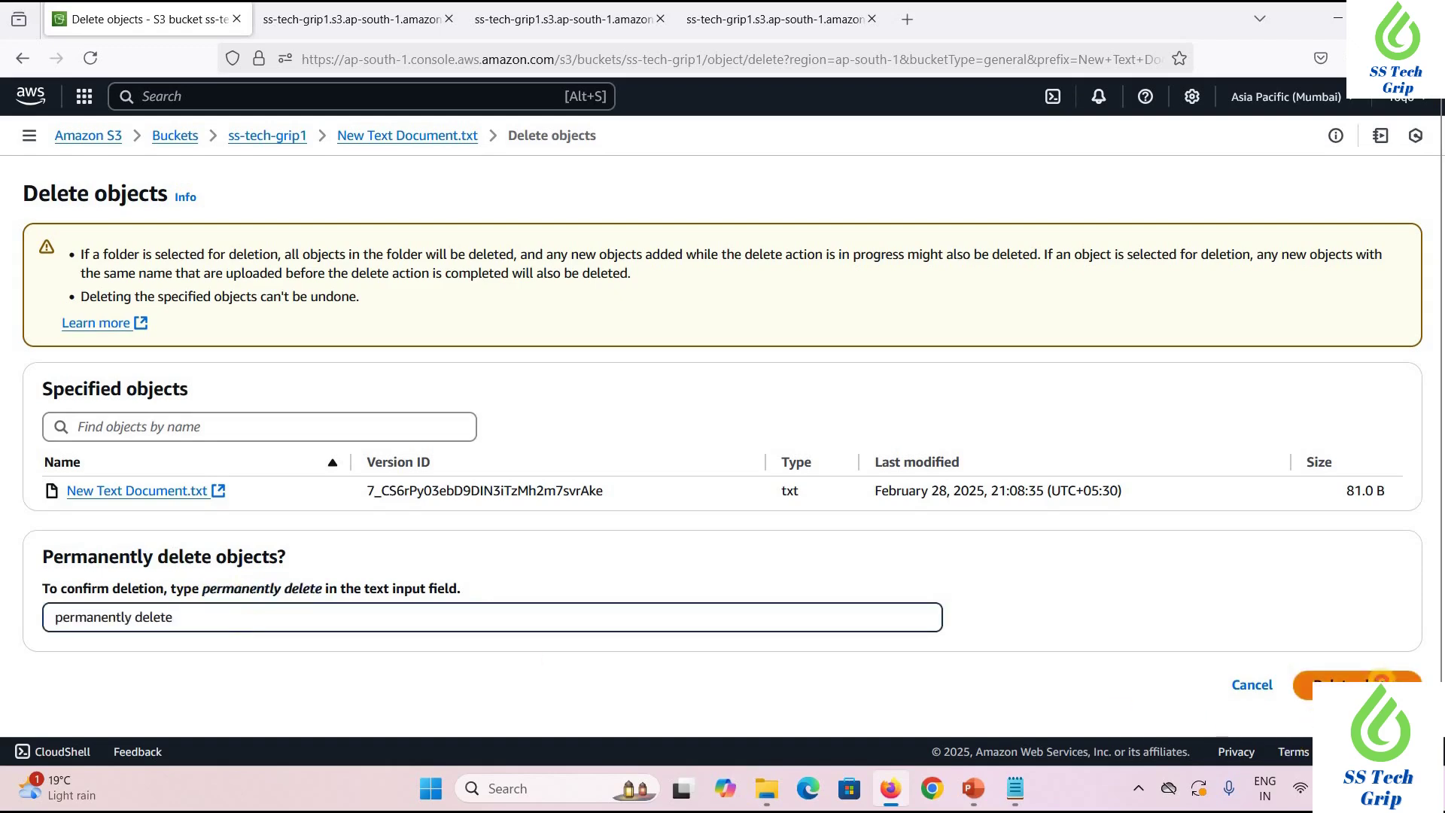
pyautogui.click(1332, 685)
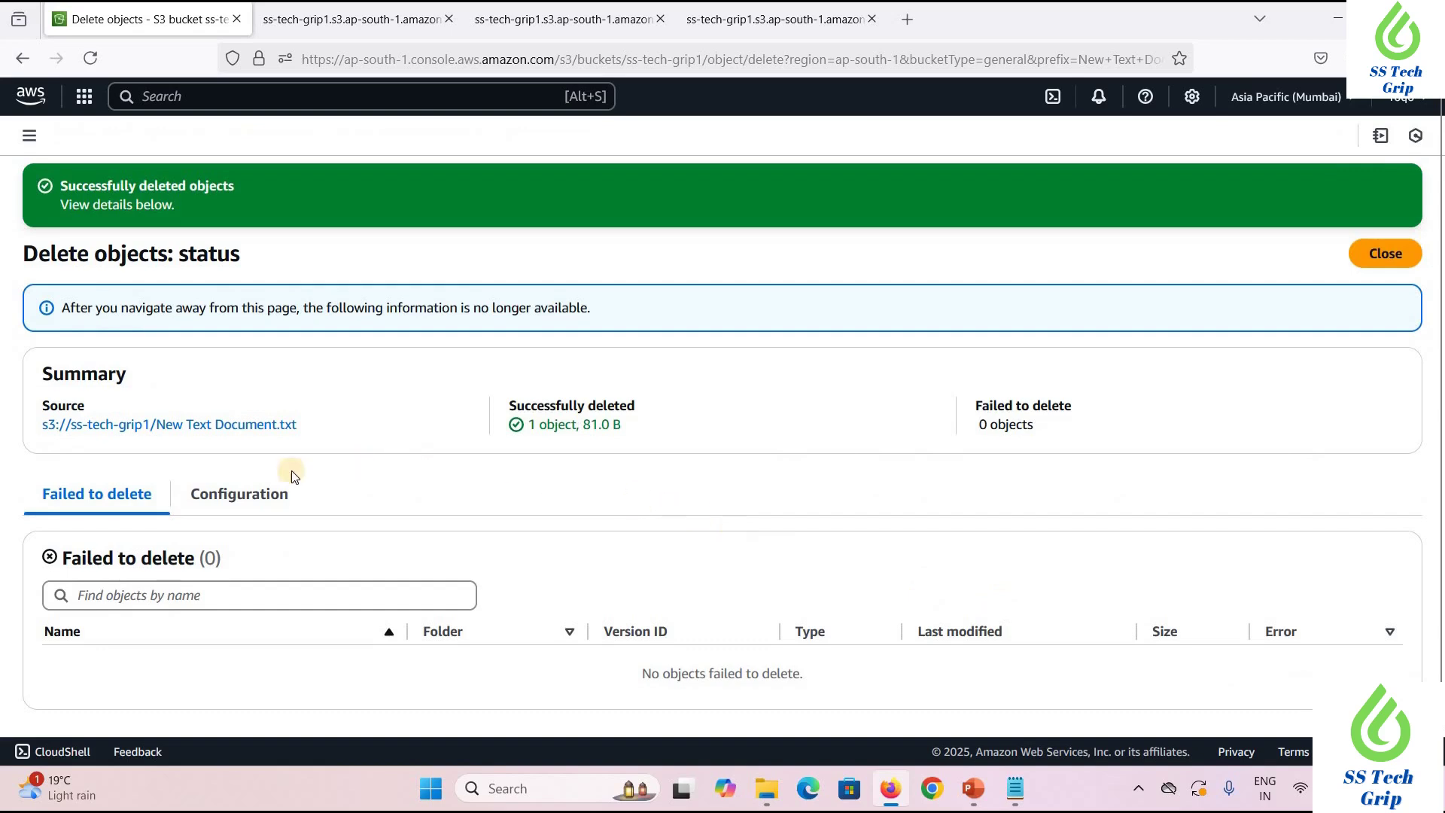
pyautogui.click(1391, 270)
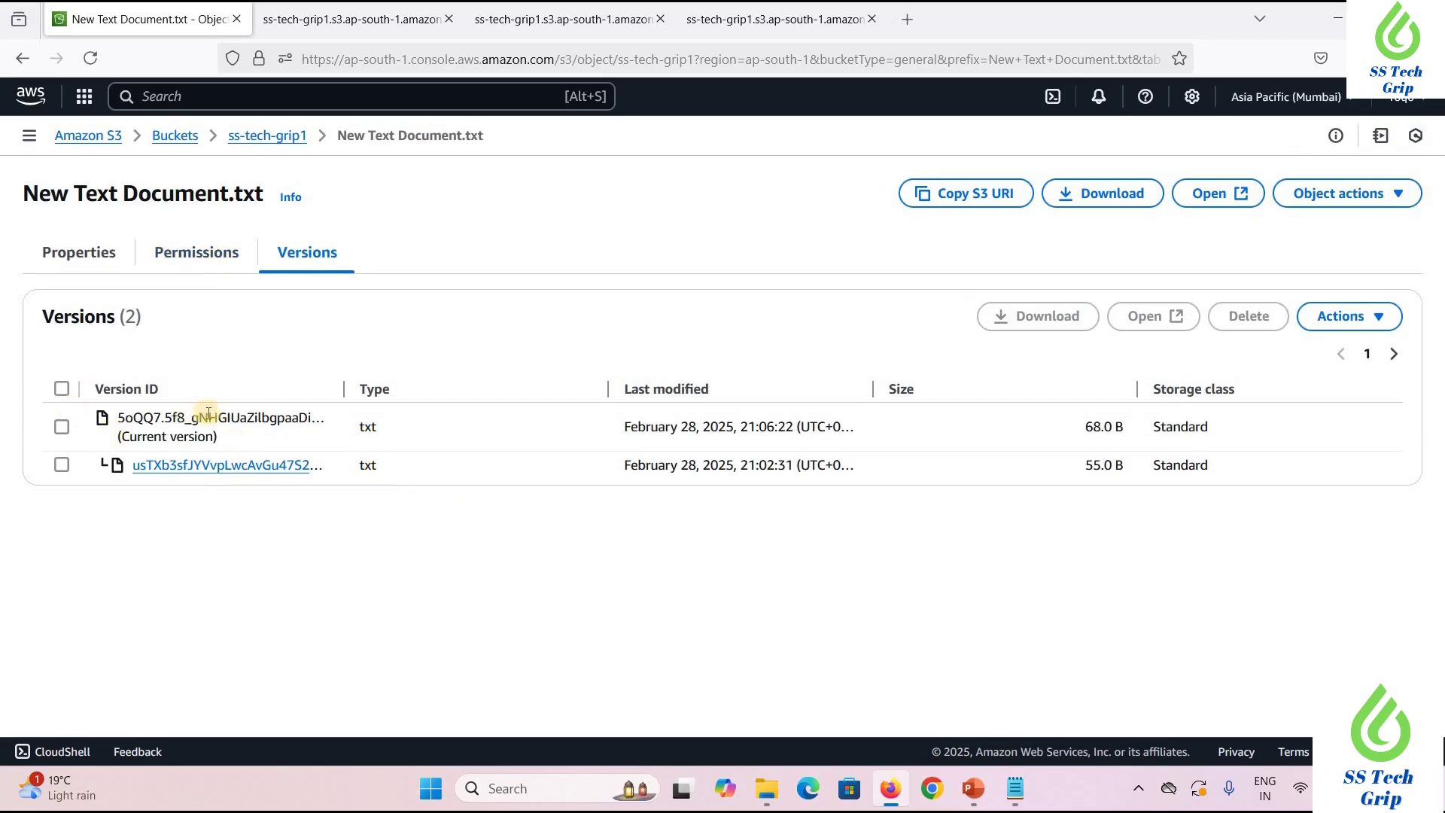
# Reopen New Text Document.txt from the ss-tech-grip1 bucket, copy its object URL, and load it in a new browser tab
pyautogui.click(278, 146)
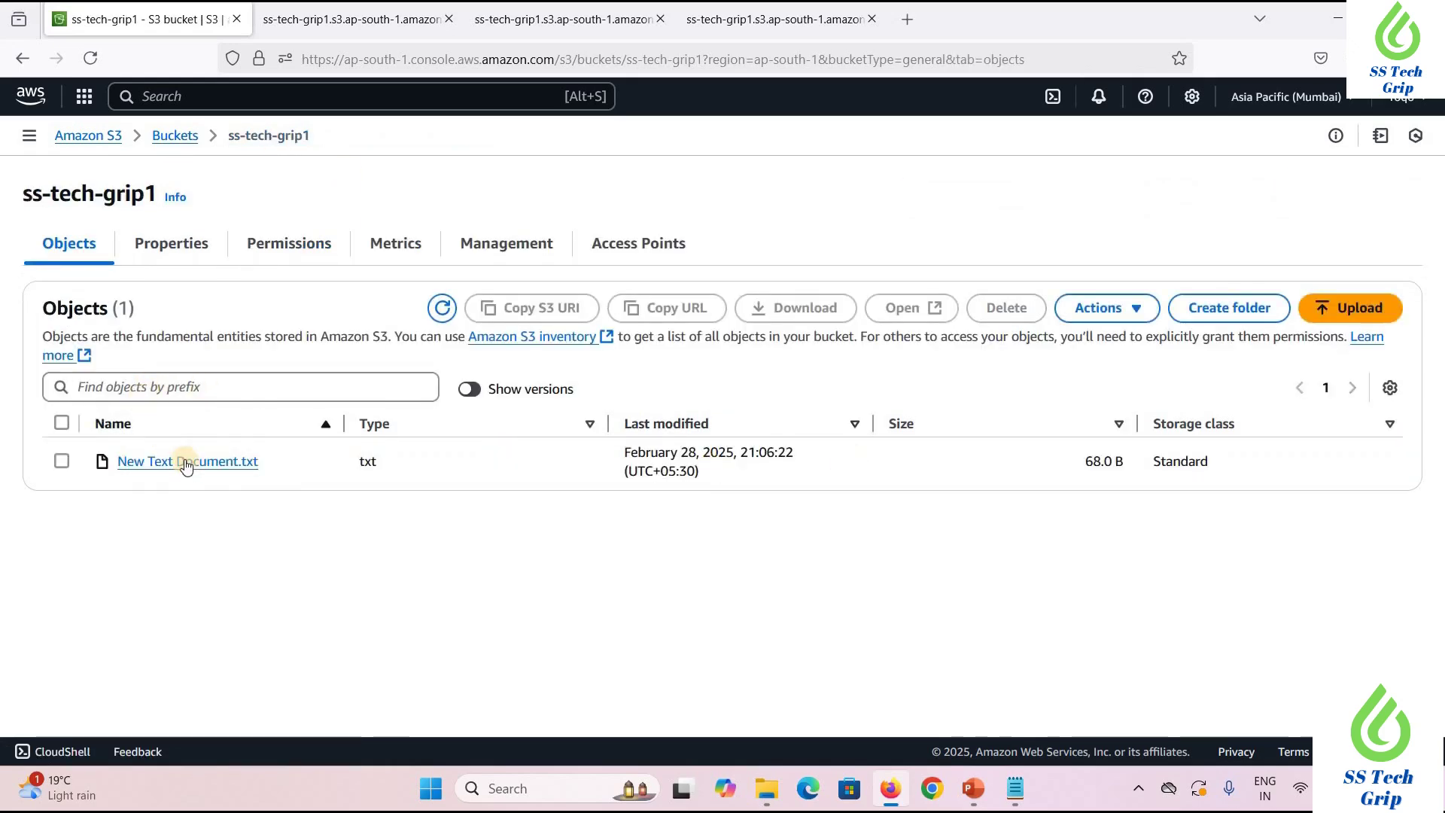
pyautogui.click(186, 463)
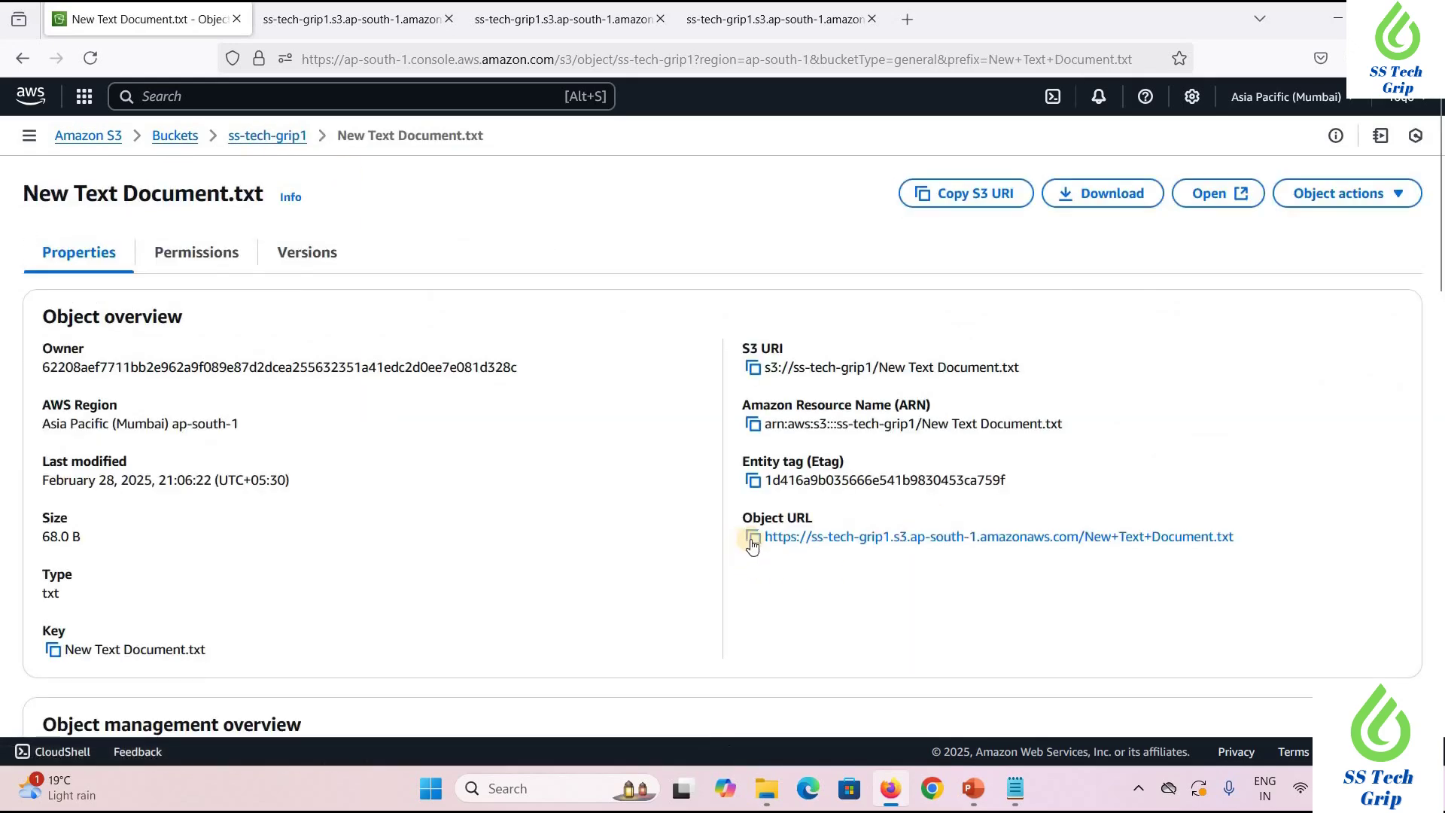
pyautogui.click(752, 539)
pyautogui.click(914, 20)
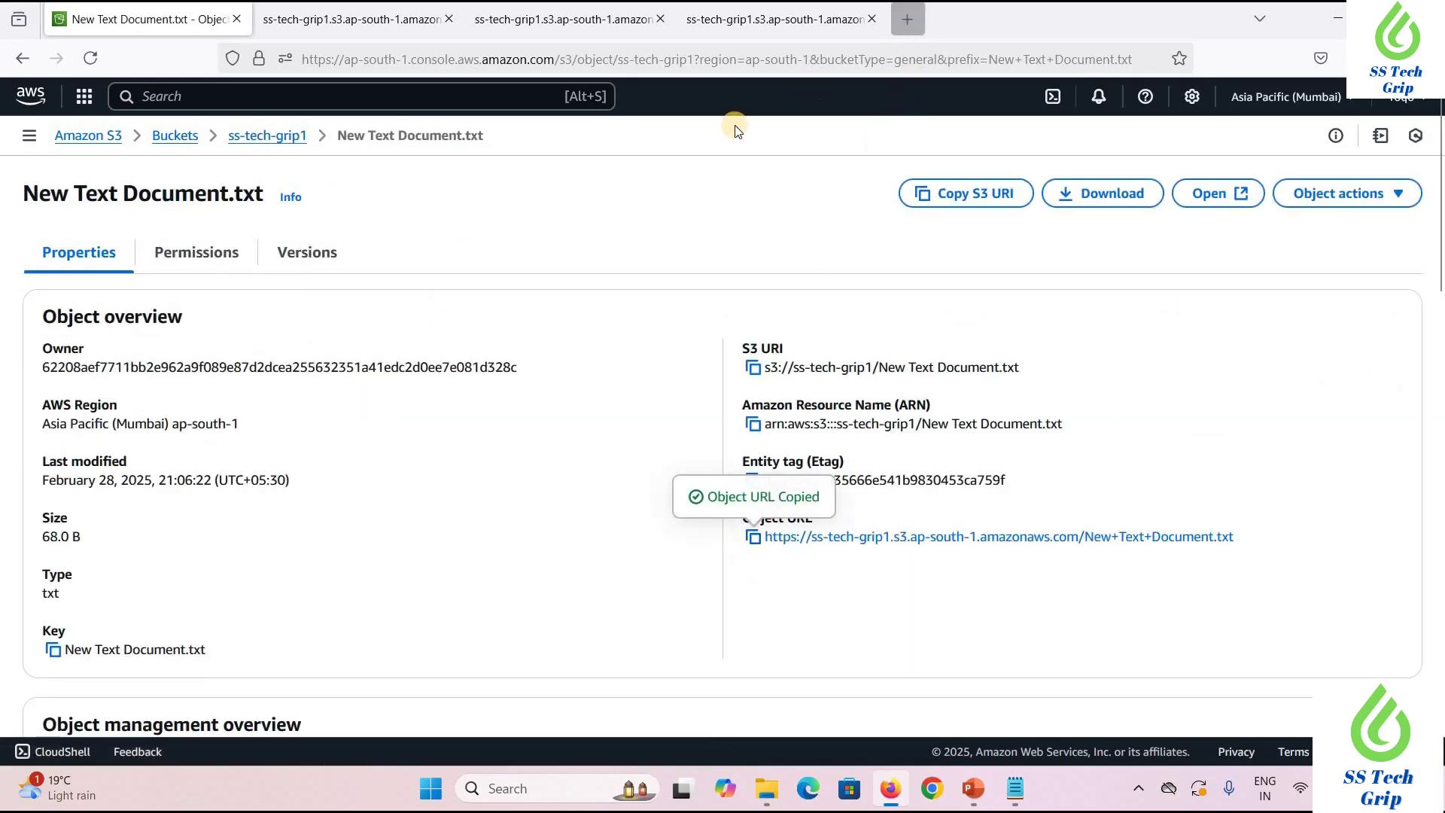
pyautogui.hotkey('ctrl', 'v')
pyautogui.press('Return')
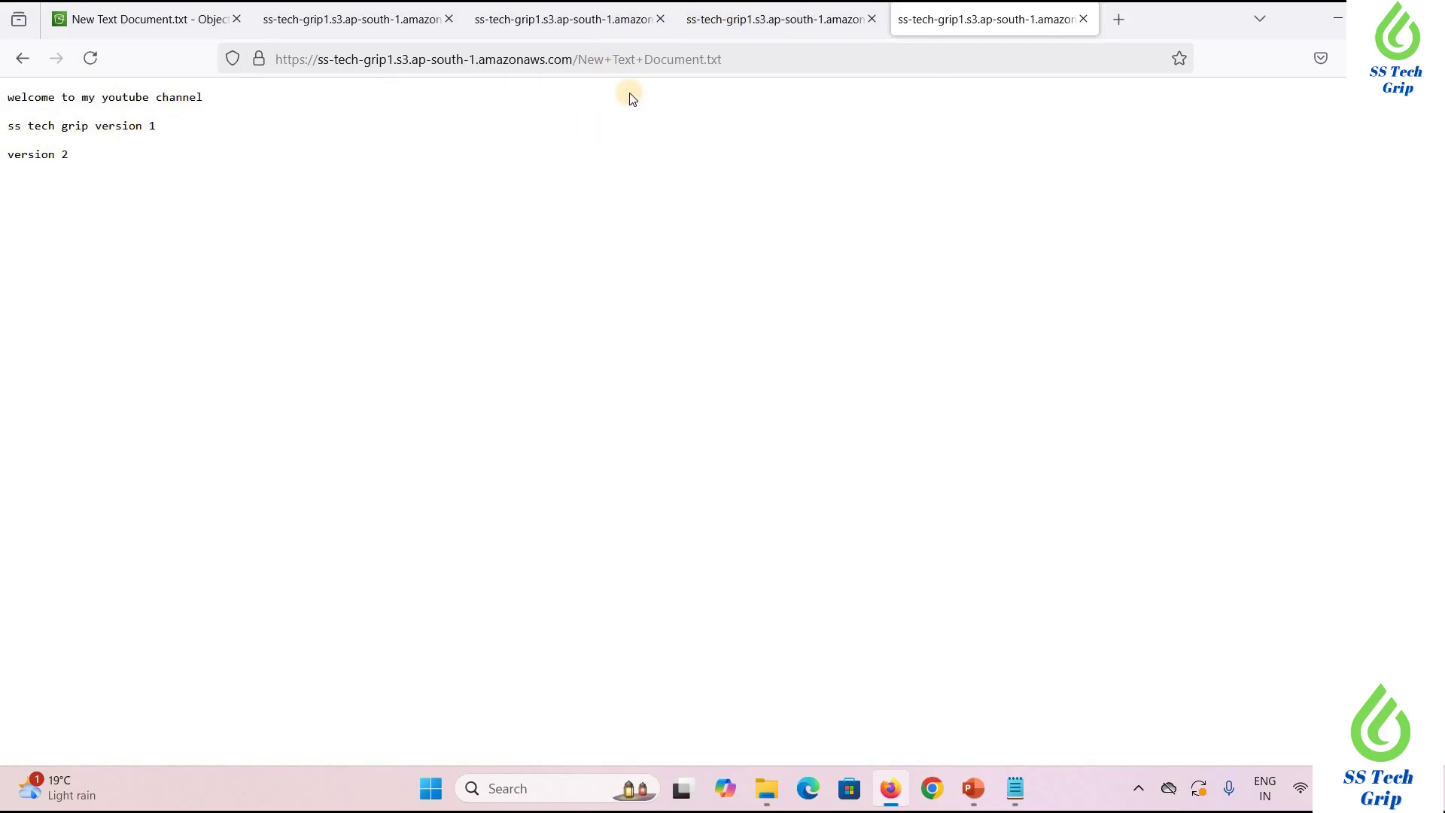
# Review the text file's contents in the previously opened URL tabs for comparison with the newly loaded page
pyautogui.click(754, 26)
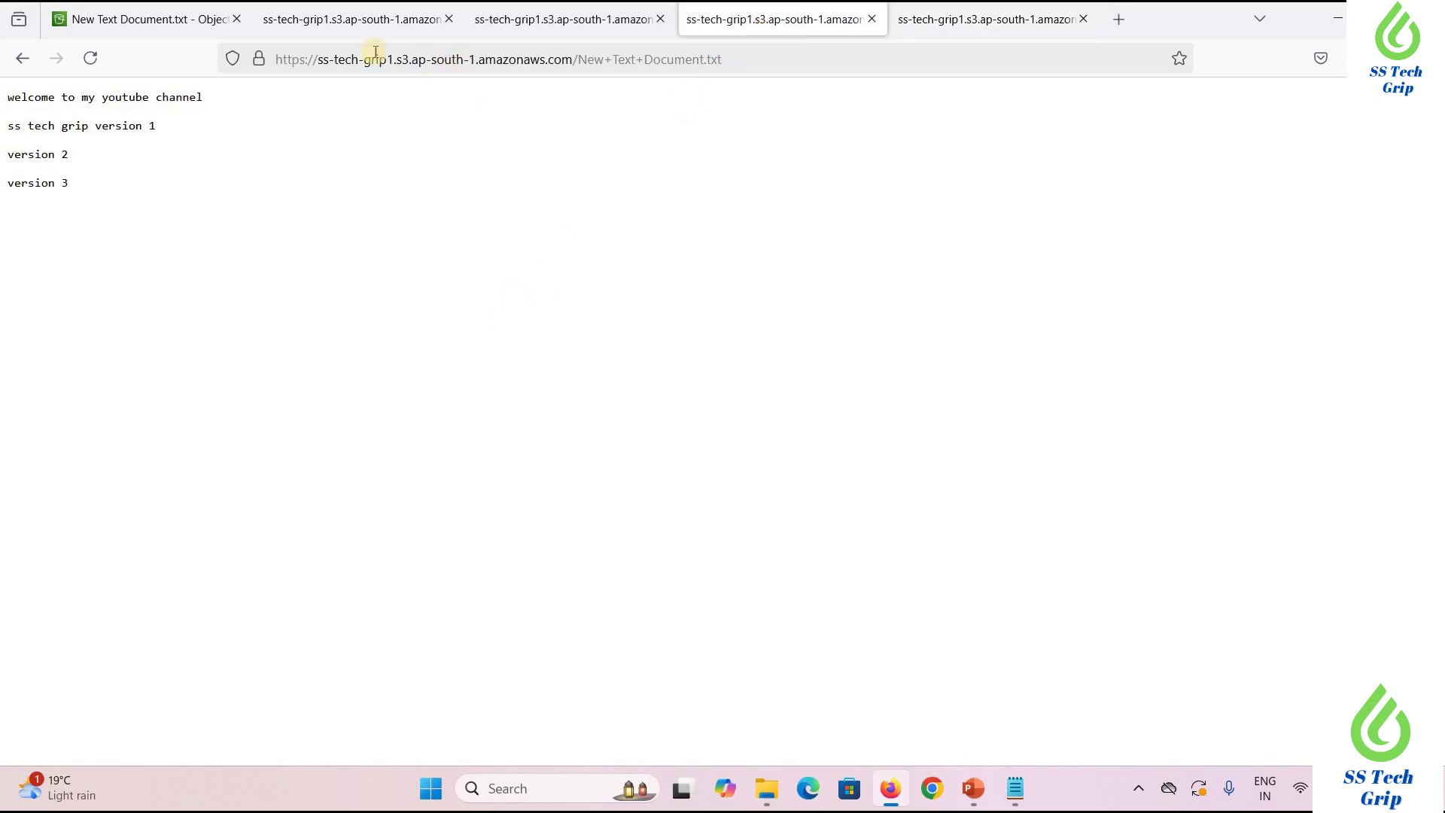
pyautogui.click(351, 26)
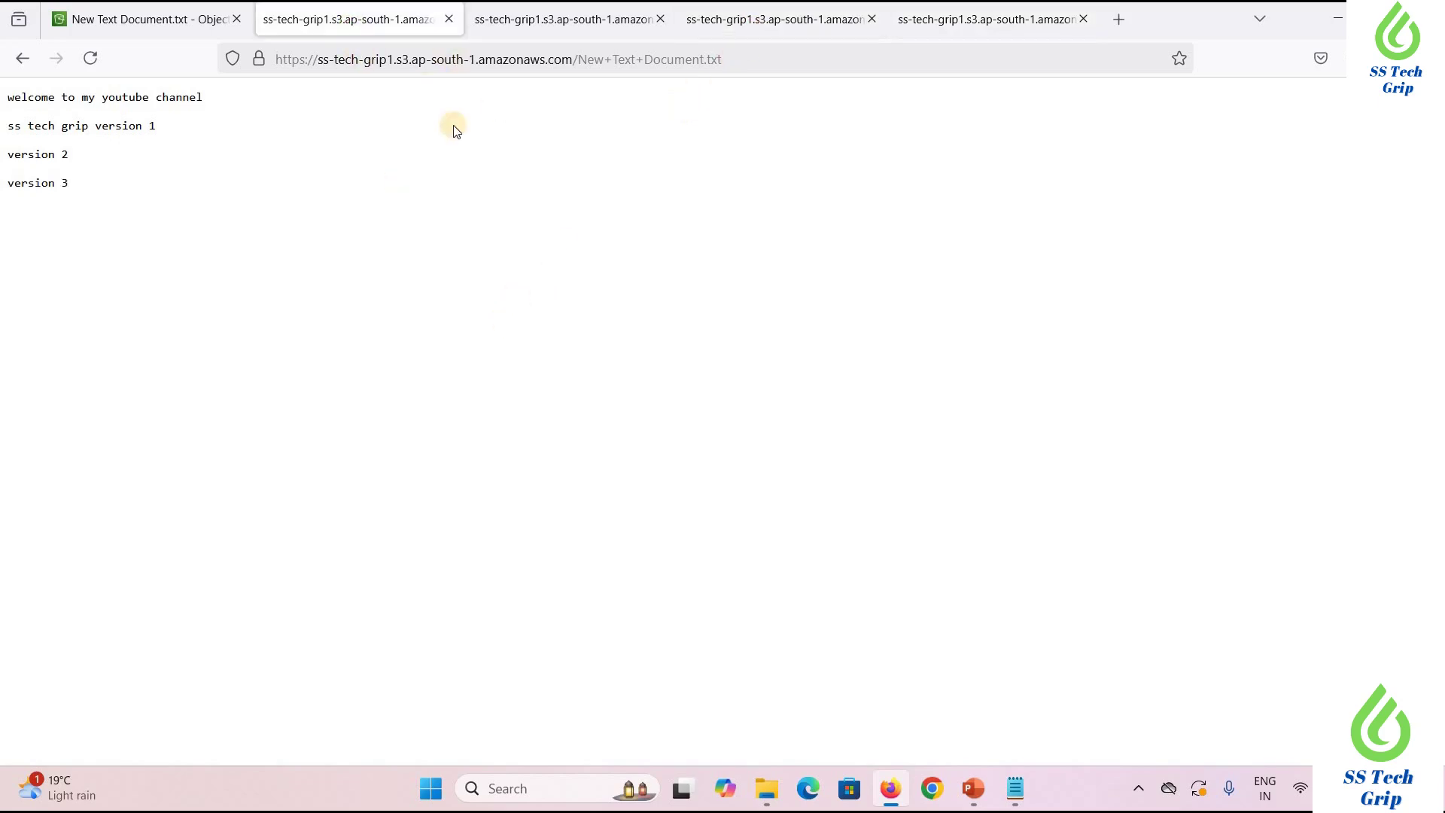
pyautogui.click(548, 34)
# Return to the S3 console, delete New Text Document.txt from ss-tech-grip1, confirming with "delete", close the status page, and go to the bucket list
pyautogui.click(159, 22)
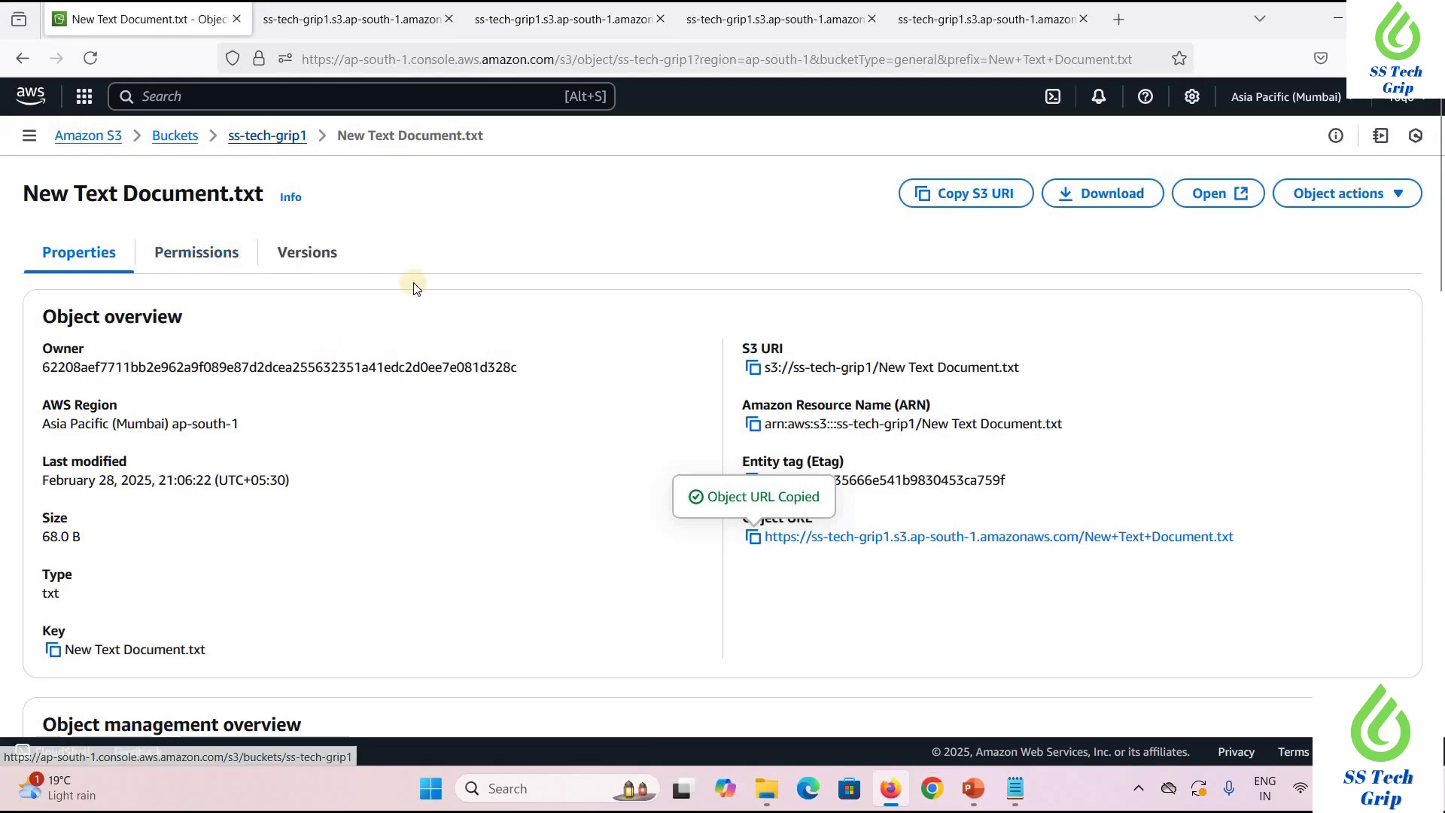
pyautogui.click(267, 135)
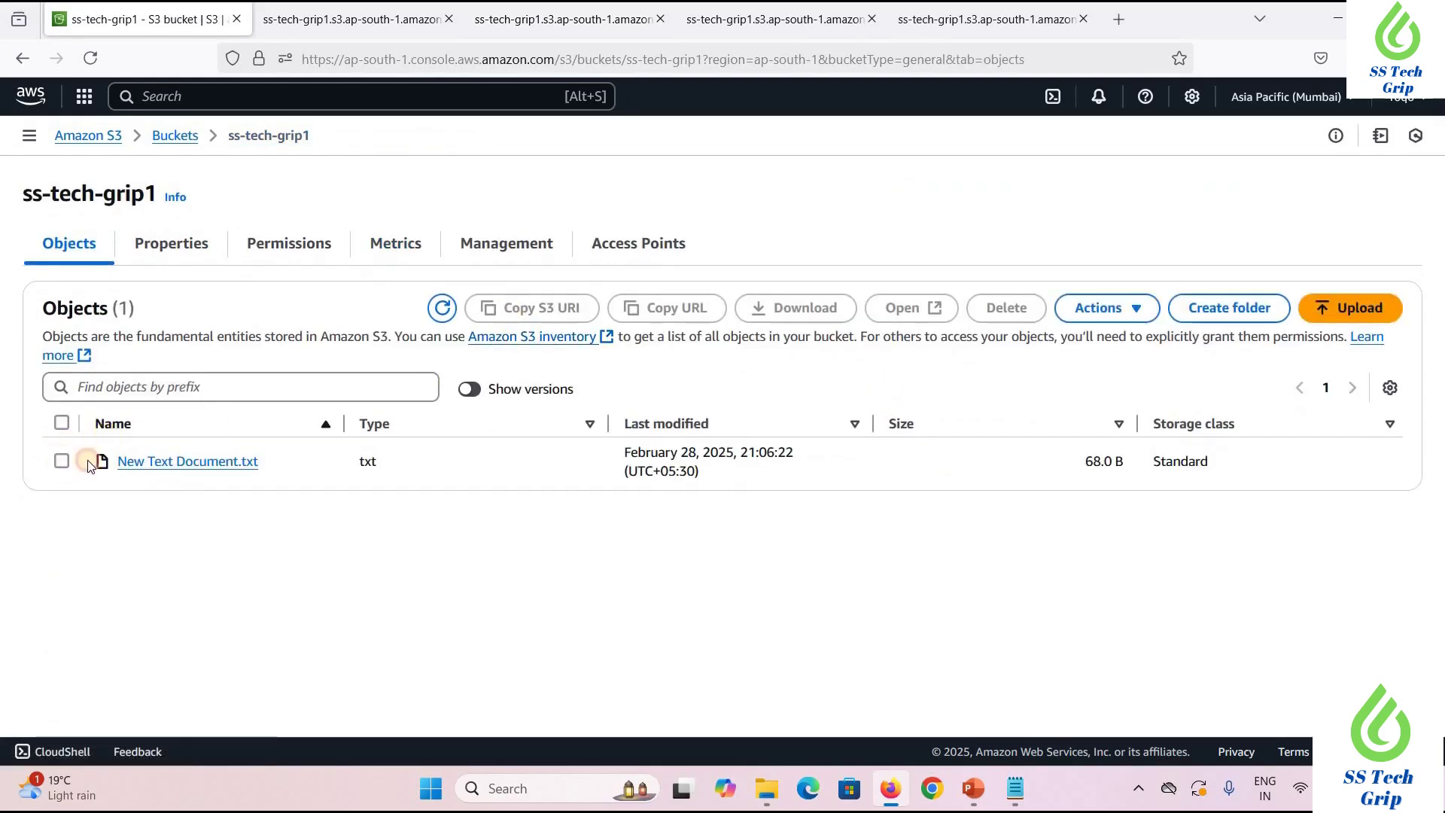
pyautogui.click(88, 462)
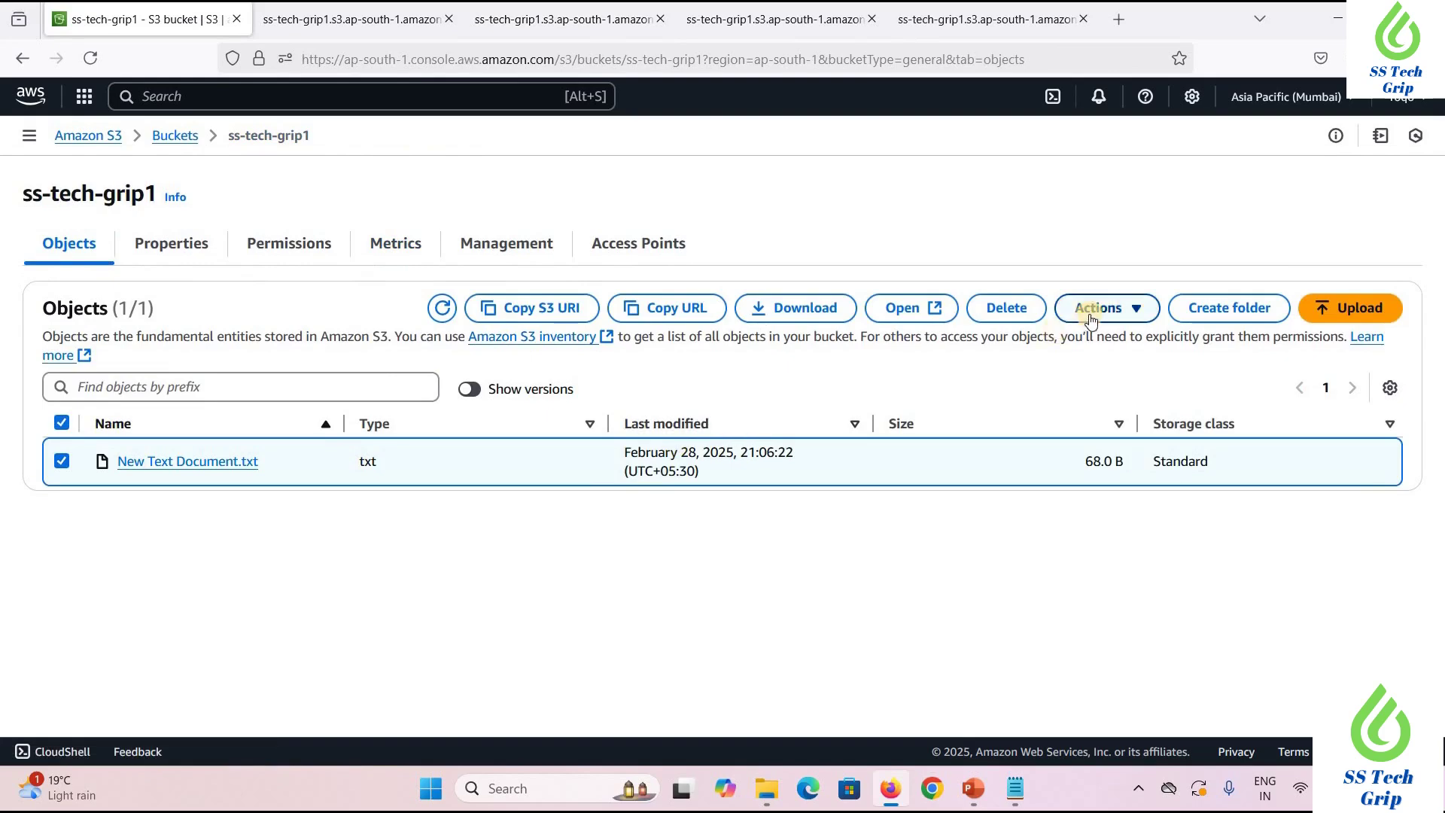
pyautogui.click(994, 310)
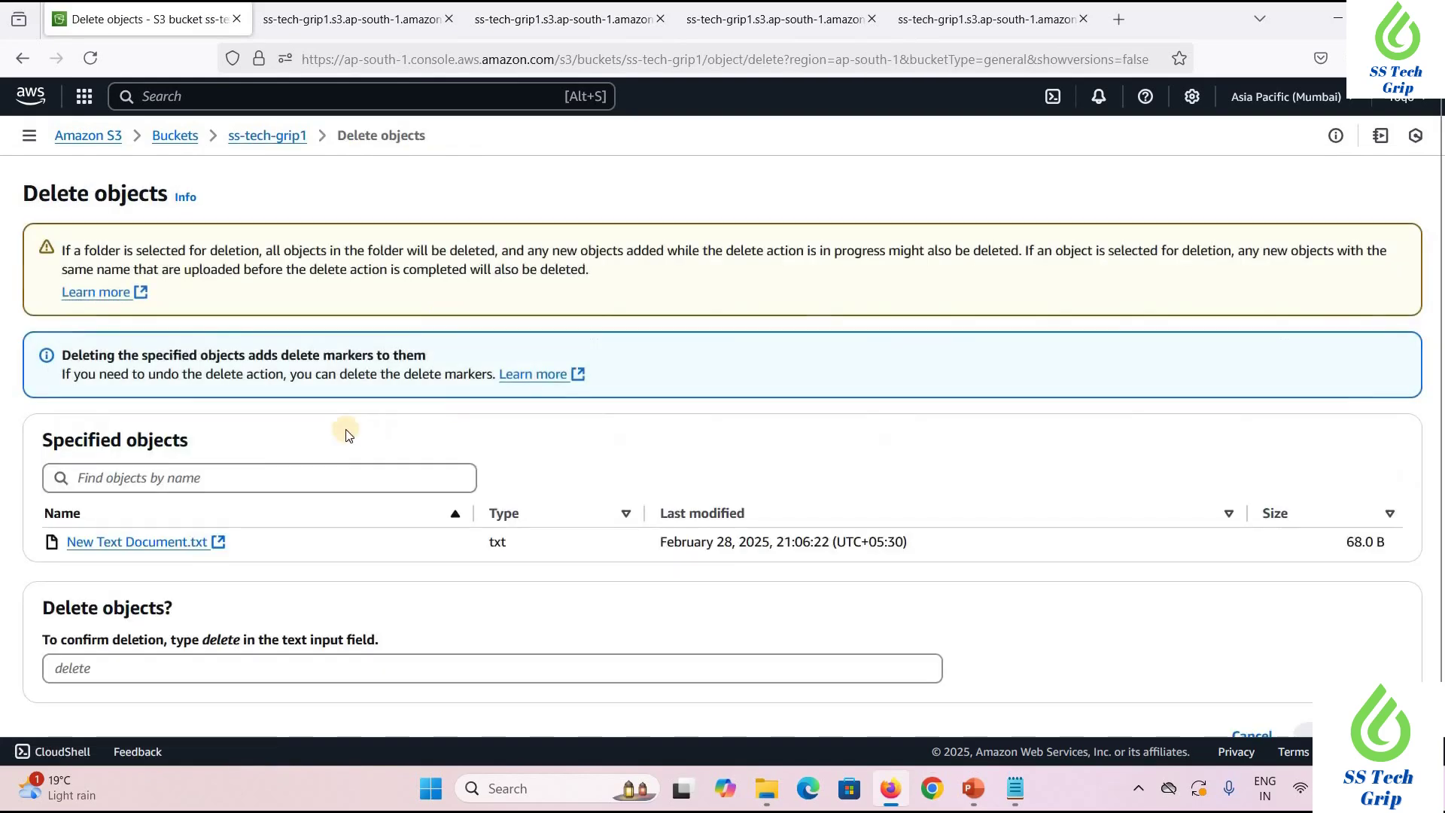
pyautogui.scroll(-1, 179, 612)
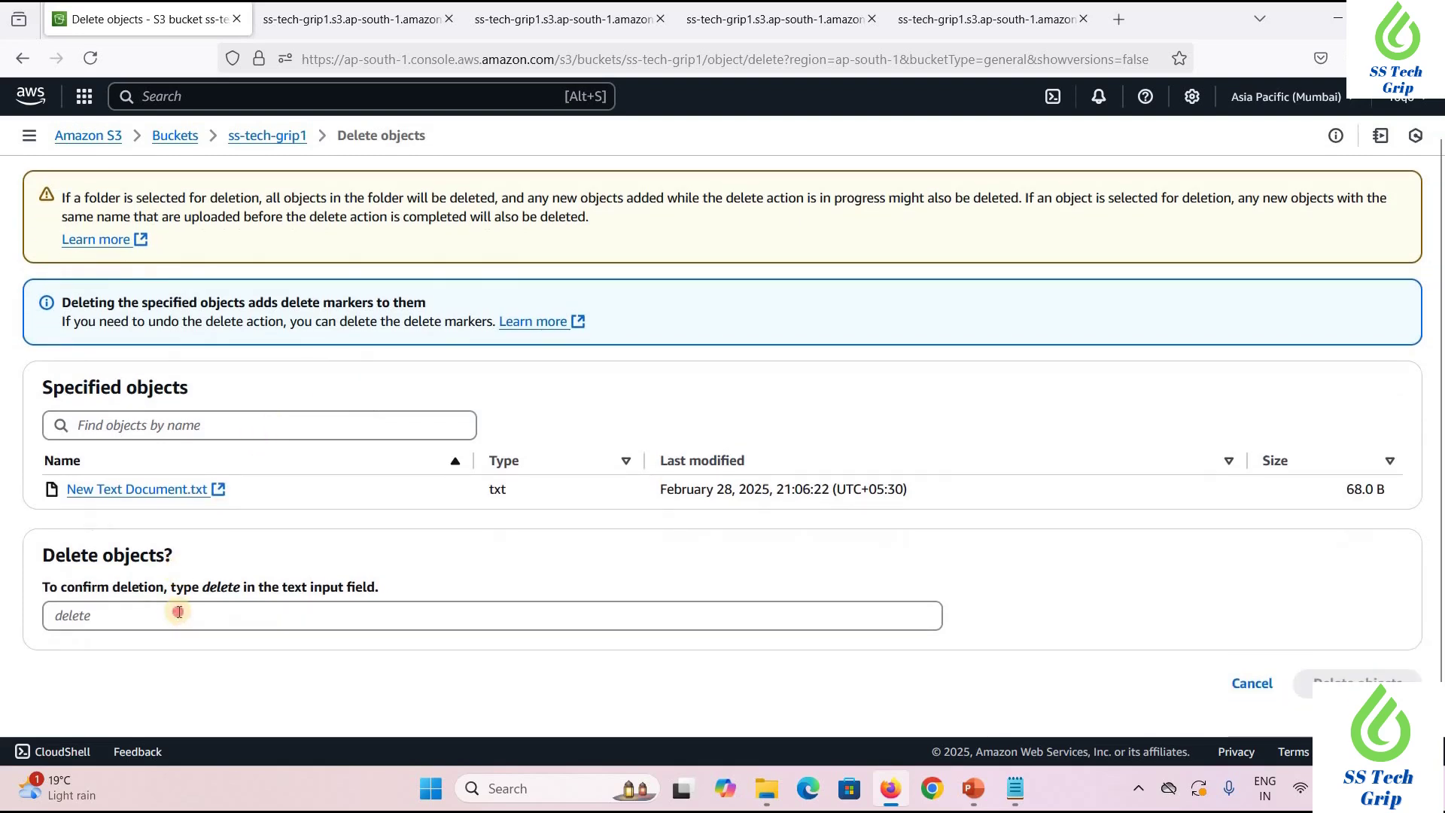
pyautogui.click(179, 612)
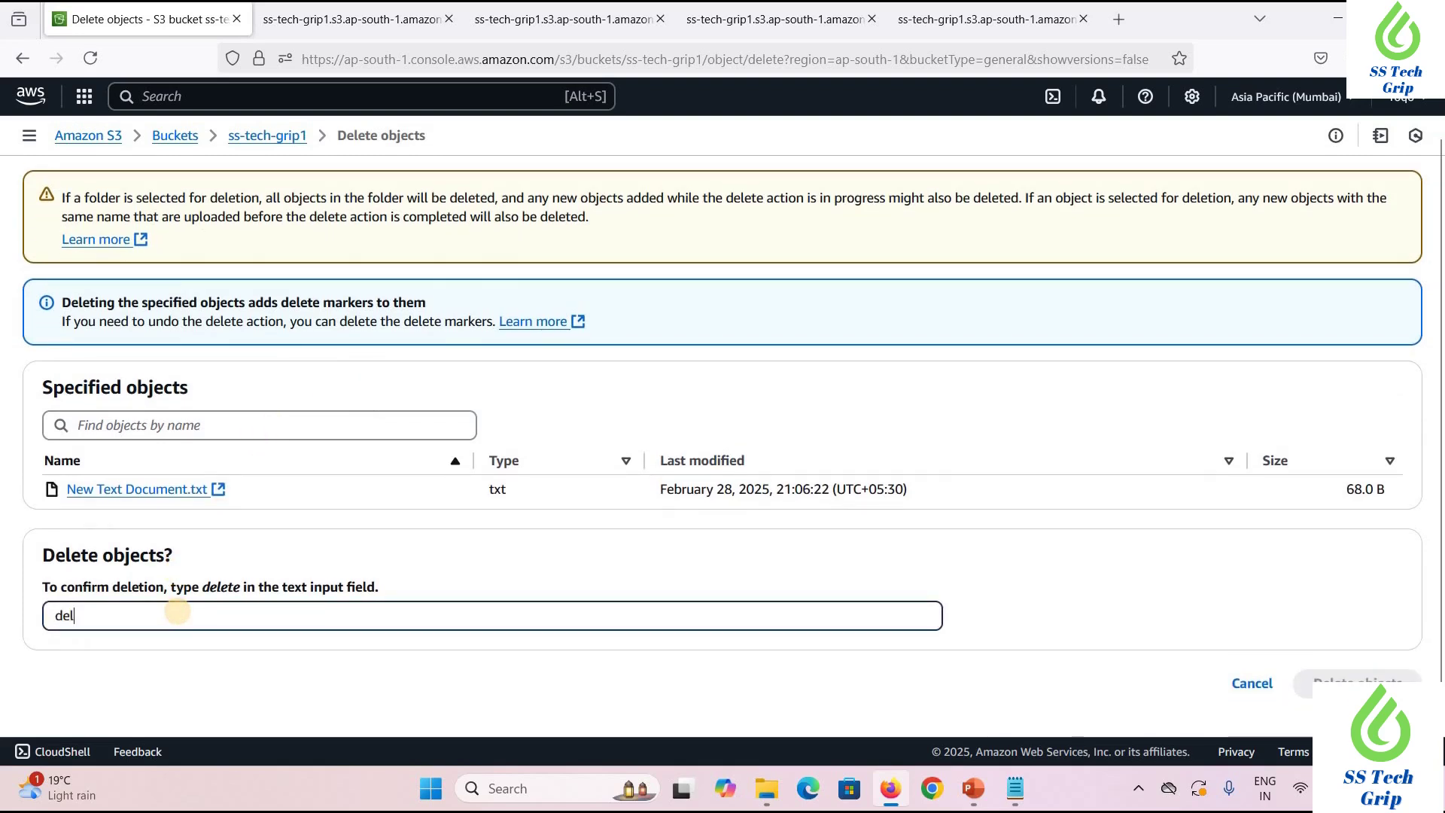
pyautogui.write('delete')
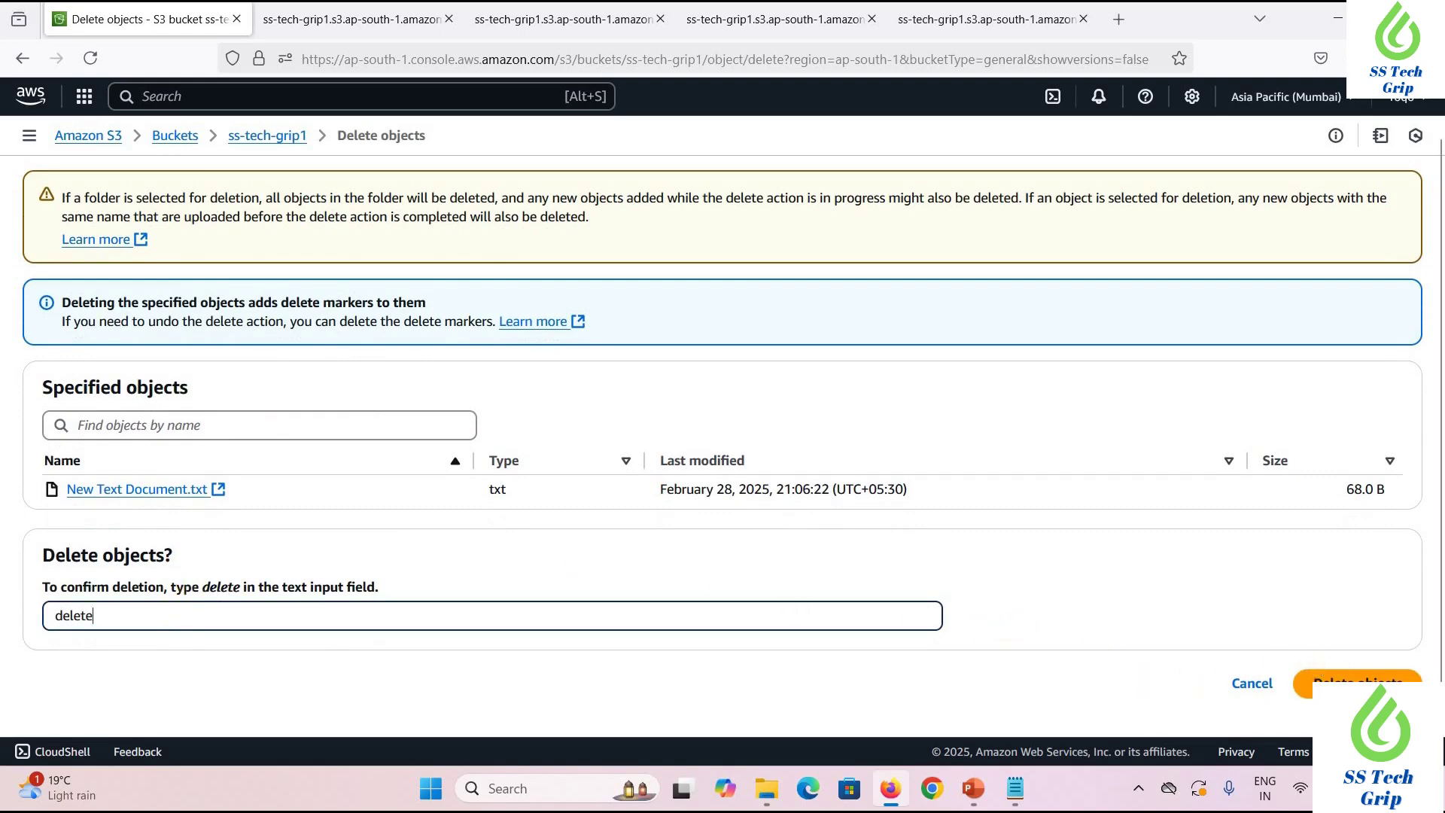
pyautogui.click(1347, 683)
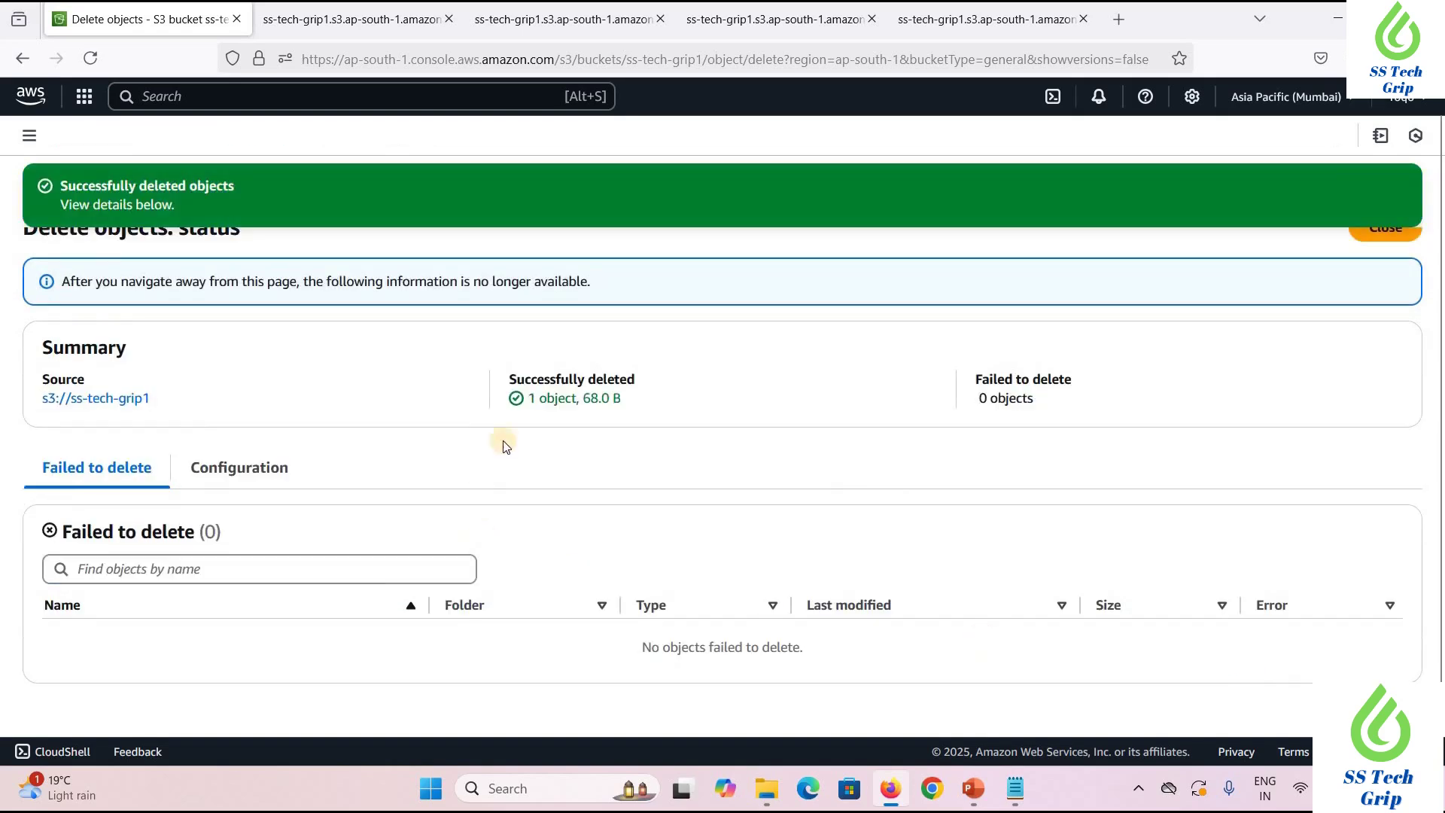
pyautogui.click(1383, 237)
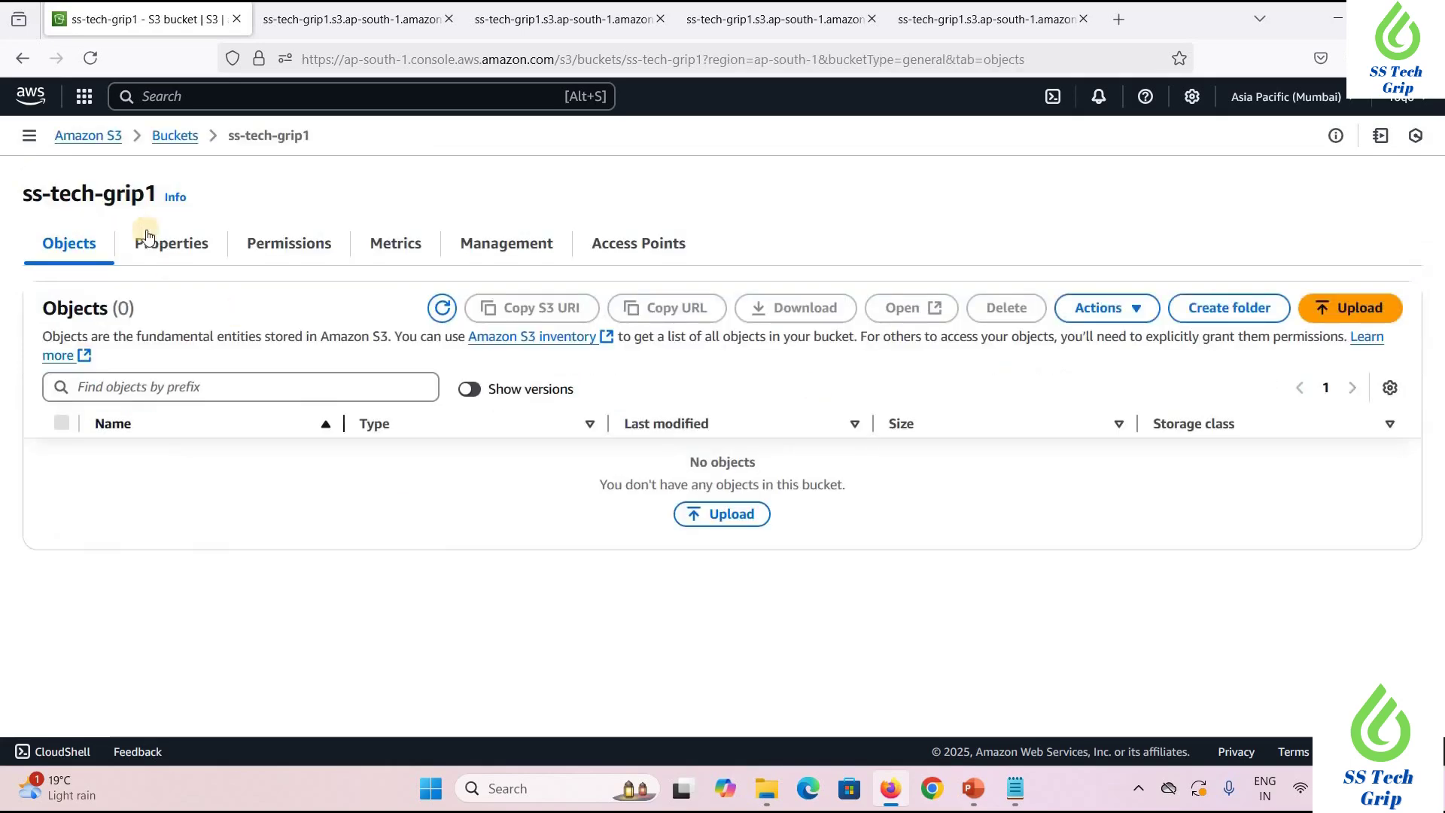
pyautogui.click(175, 135)
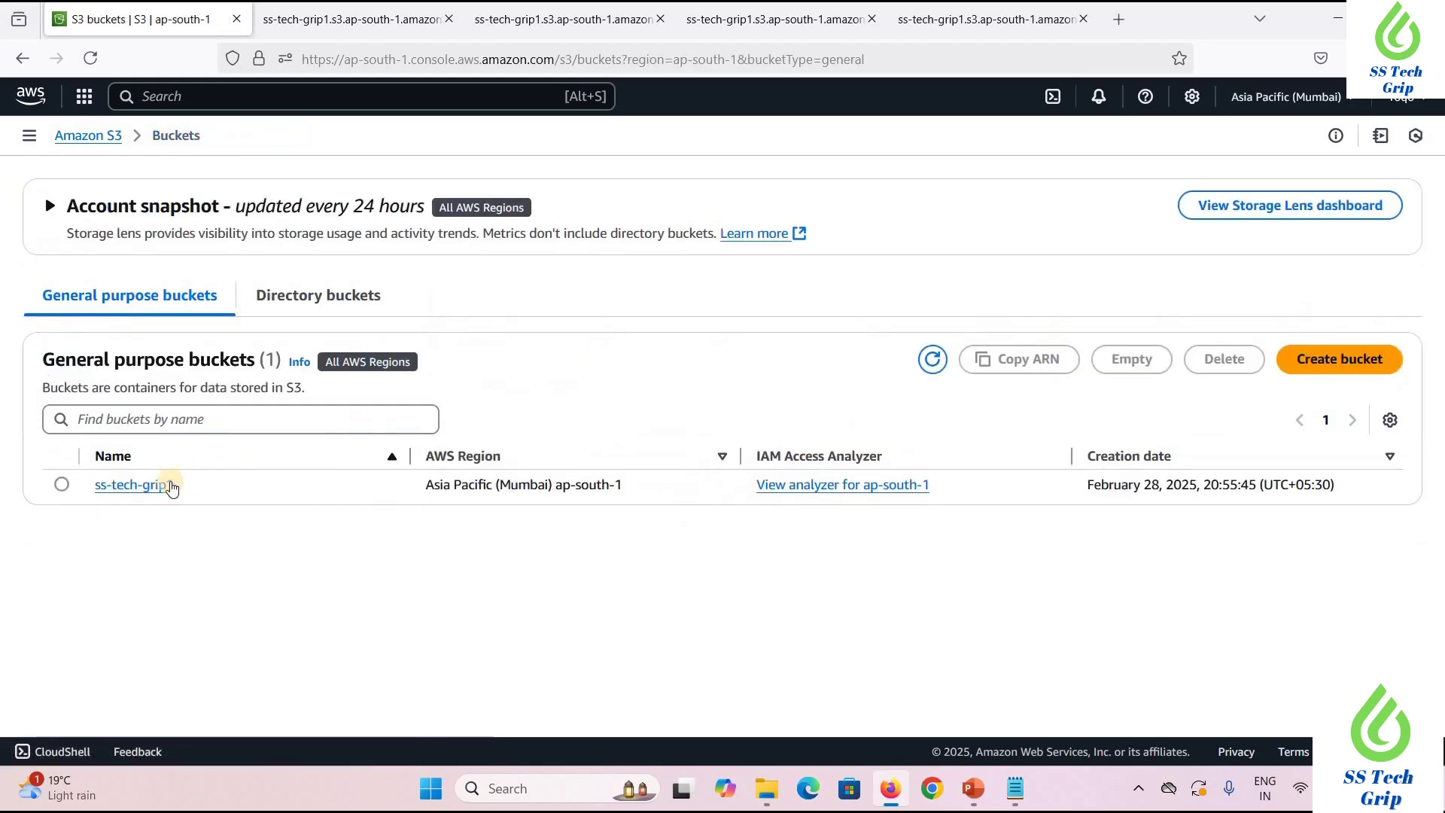
# Open the ss-tech-grip1 bucket, upload New Text Document.txt from the Desktop to it, and close the upload status page
pyautogui.click(137, 485)
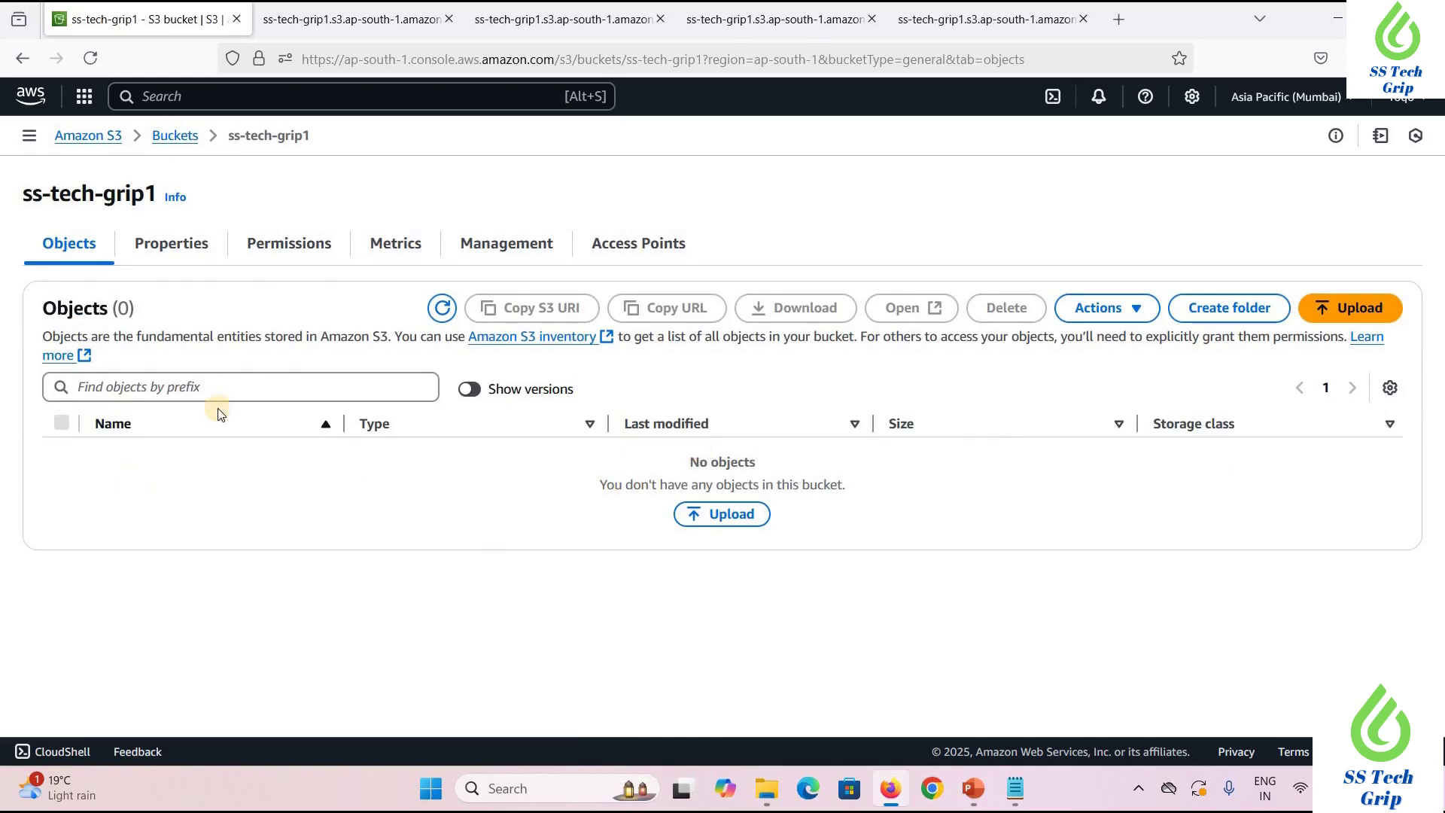
pyautogui.press('F5')
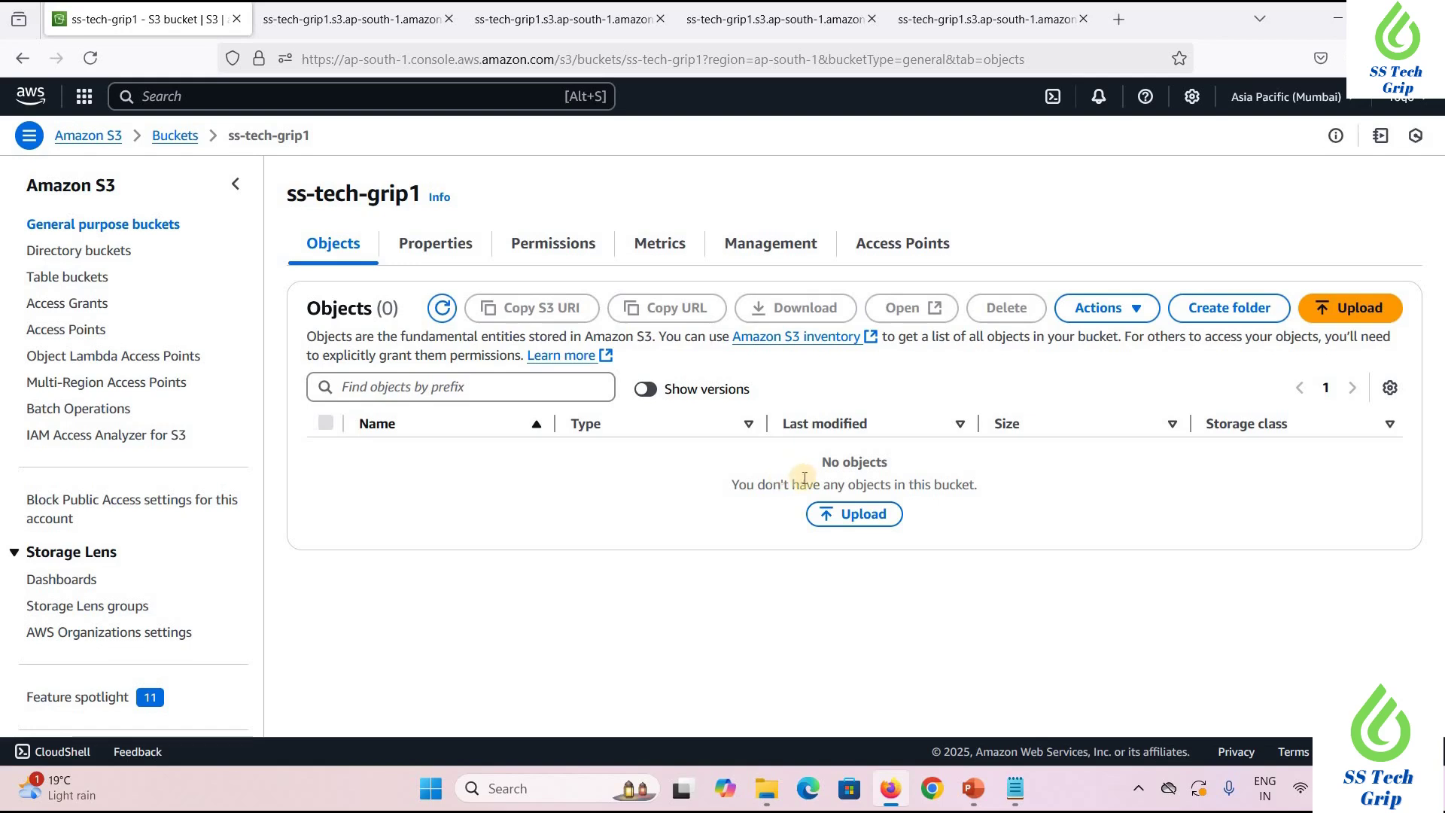
pyautogui.click(1361, 312)
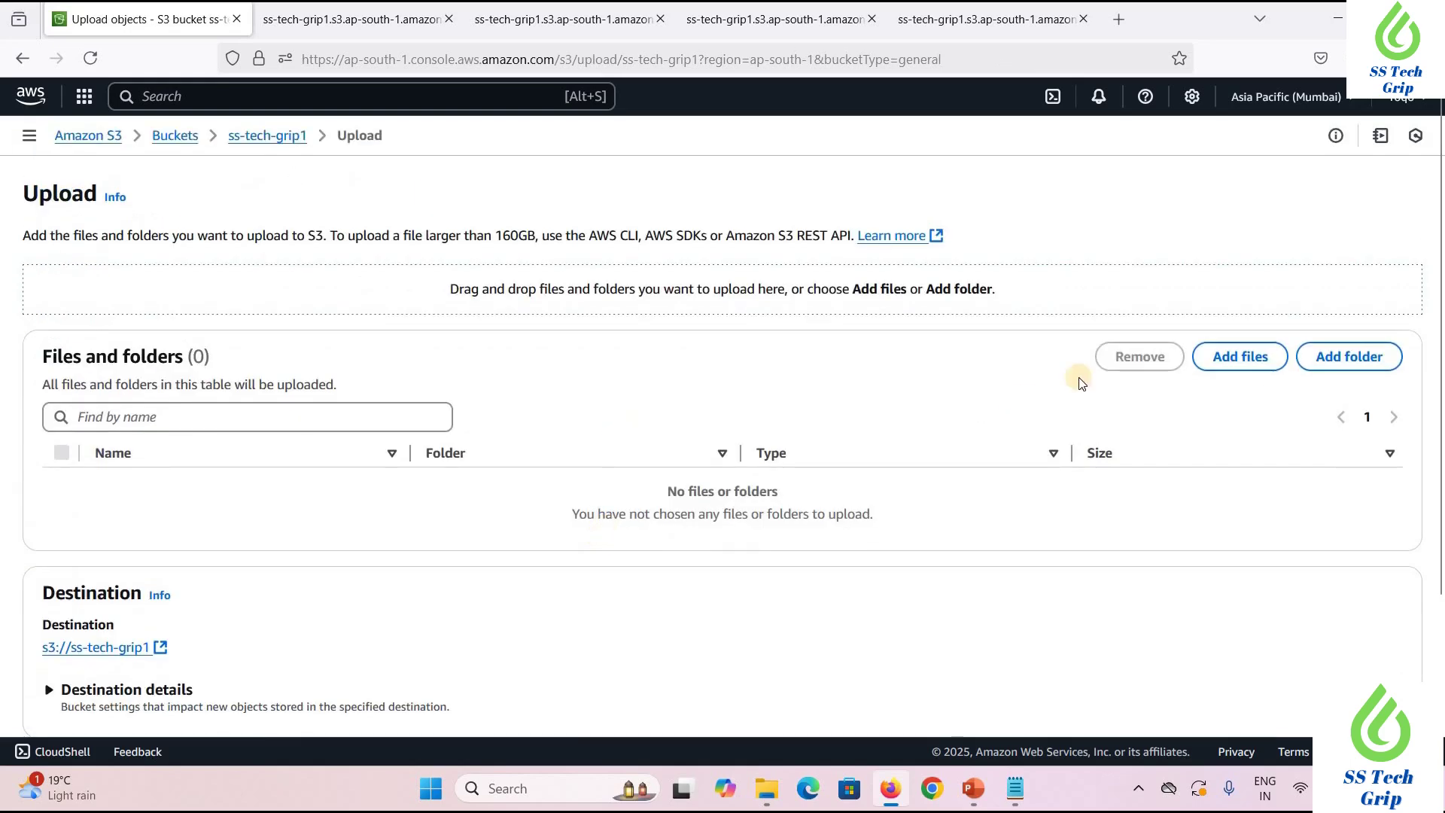
pyautogui.click(1241, 358)
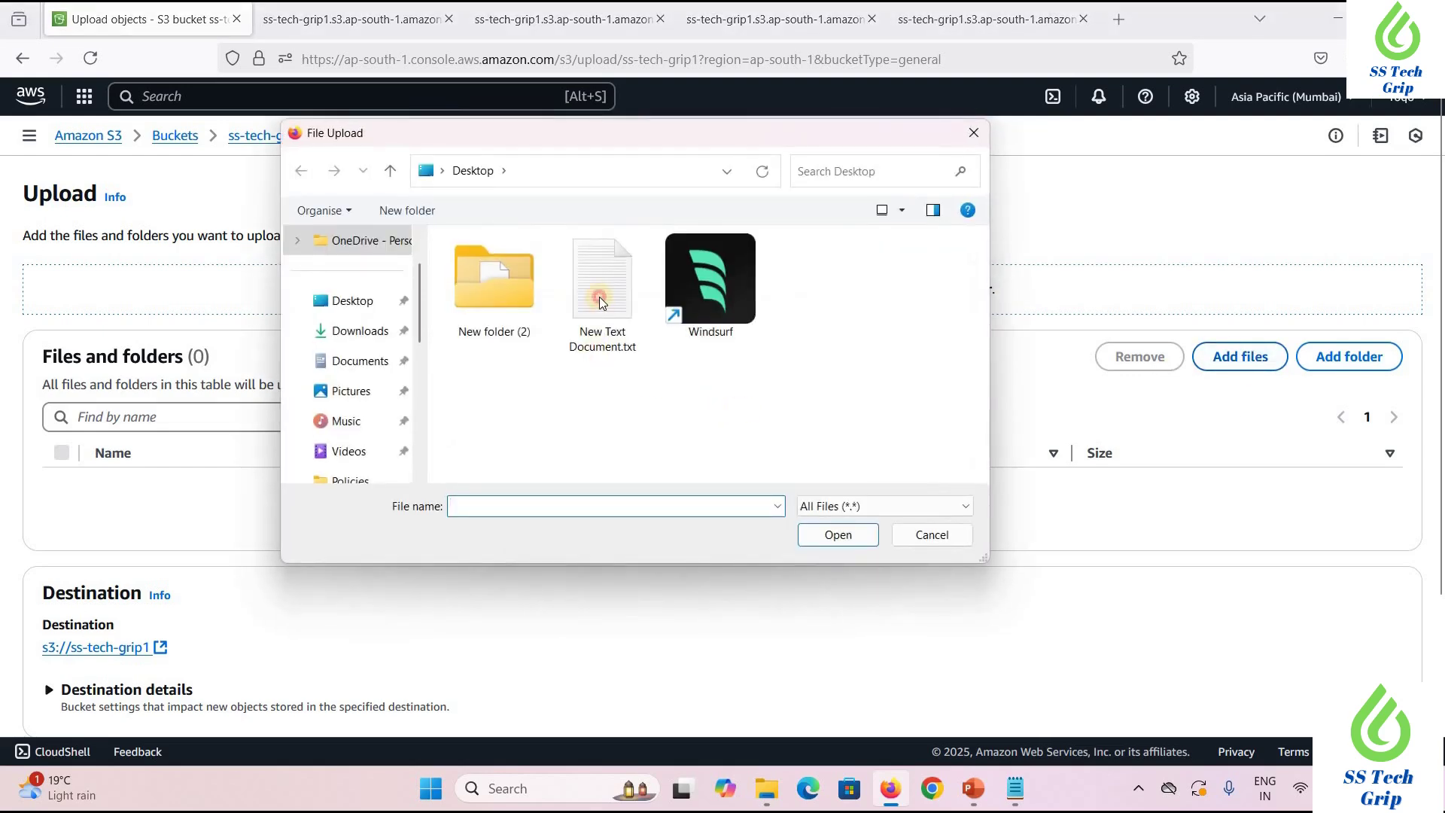
pyautogui.click(600, 295)
pyautogui.click(837, 535)
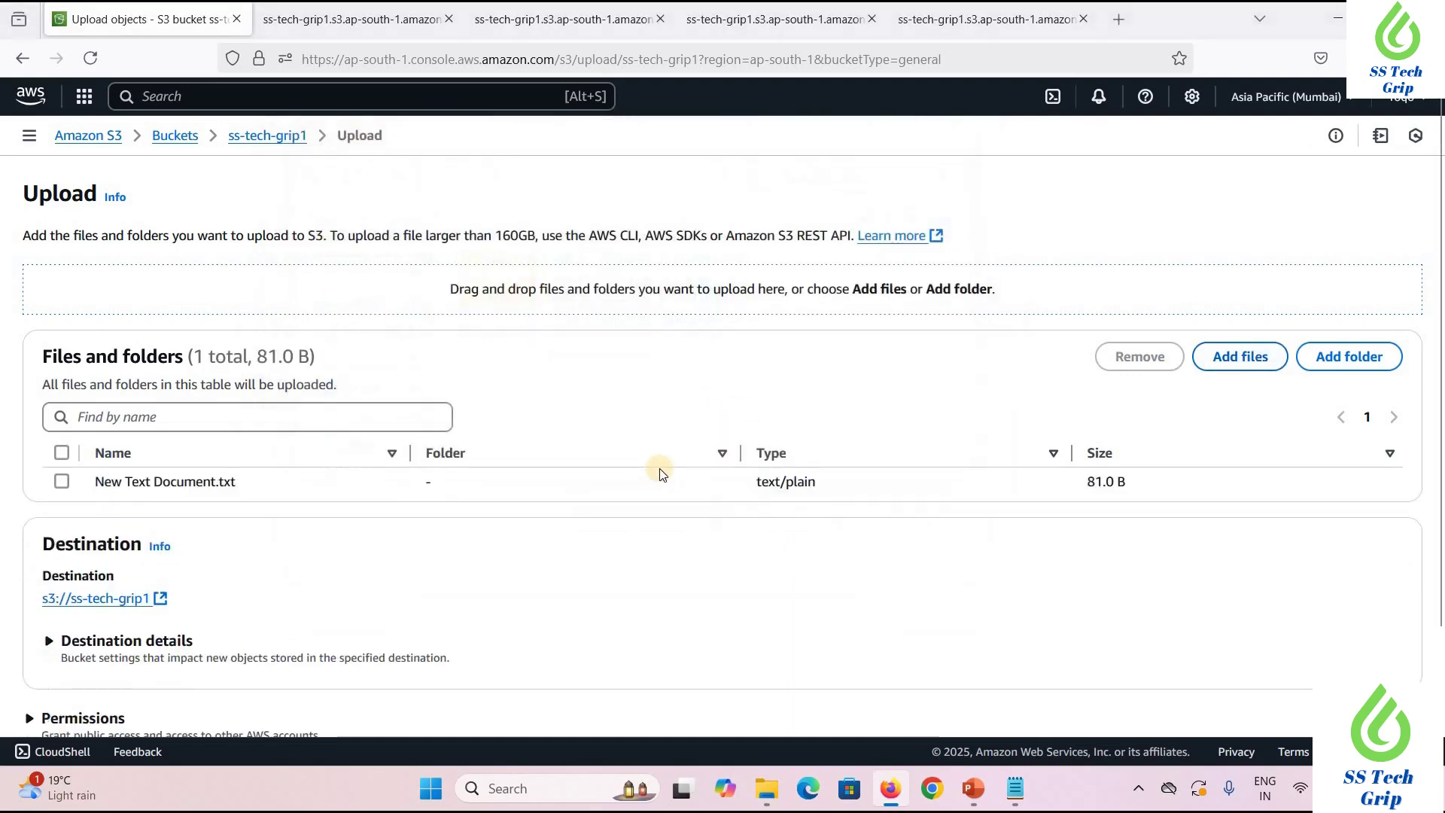
pyautogui.scroll(-3, 1049, 597)
pyautogui.click(1377, 680)
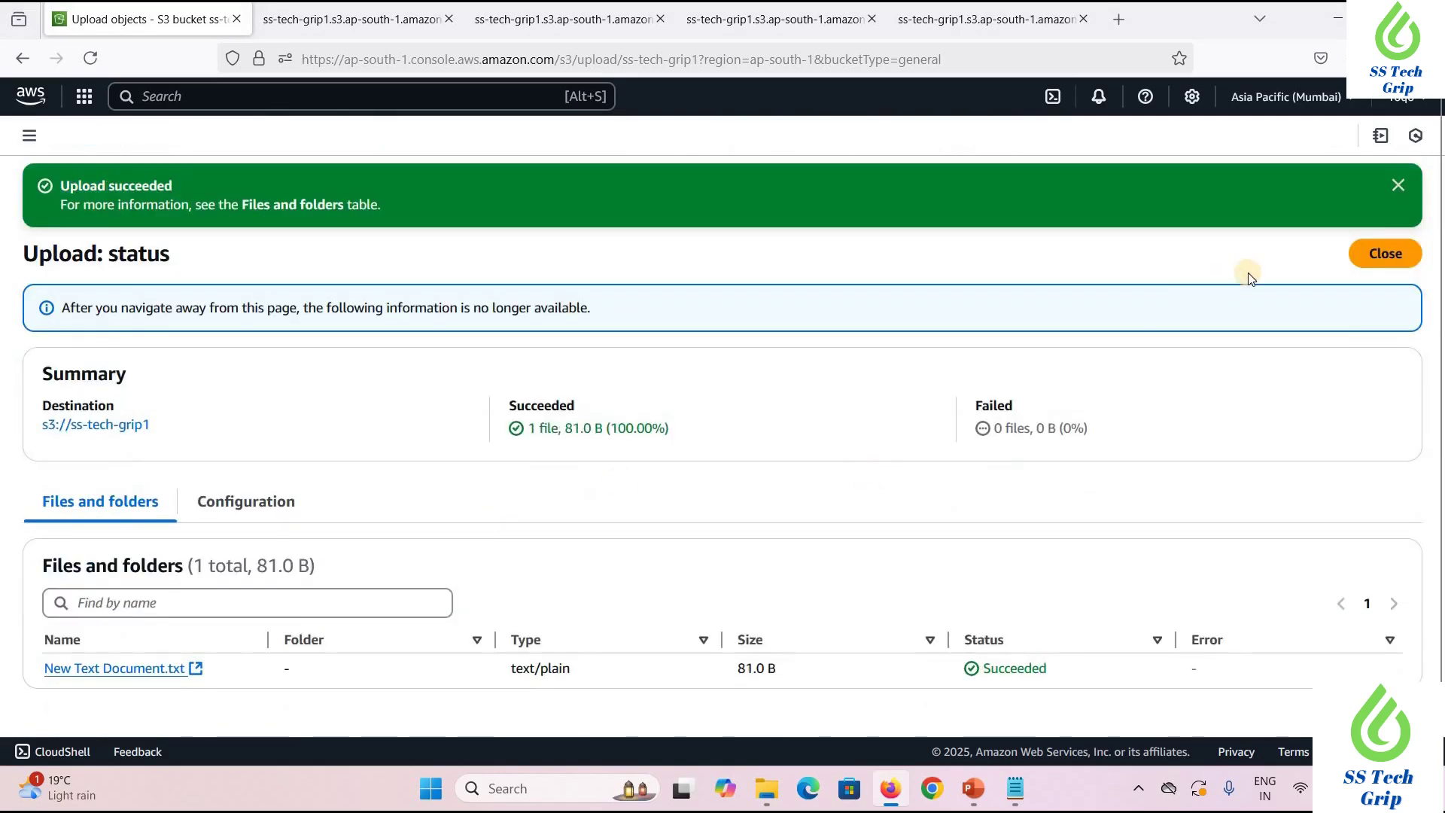
pyautogui.click(1385, 253)
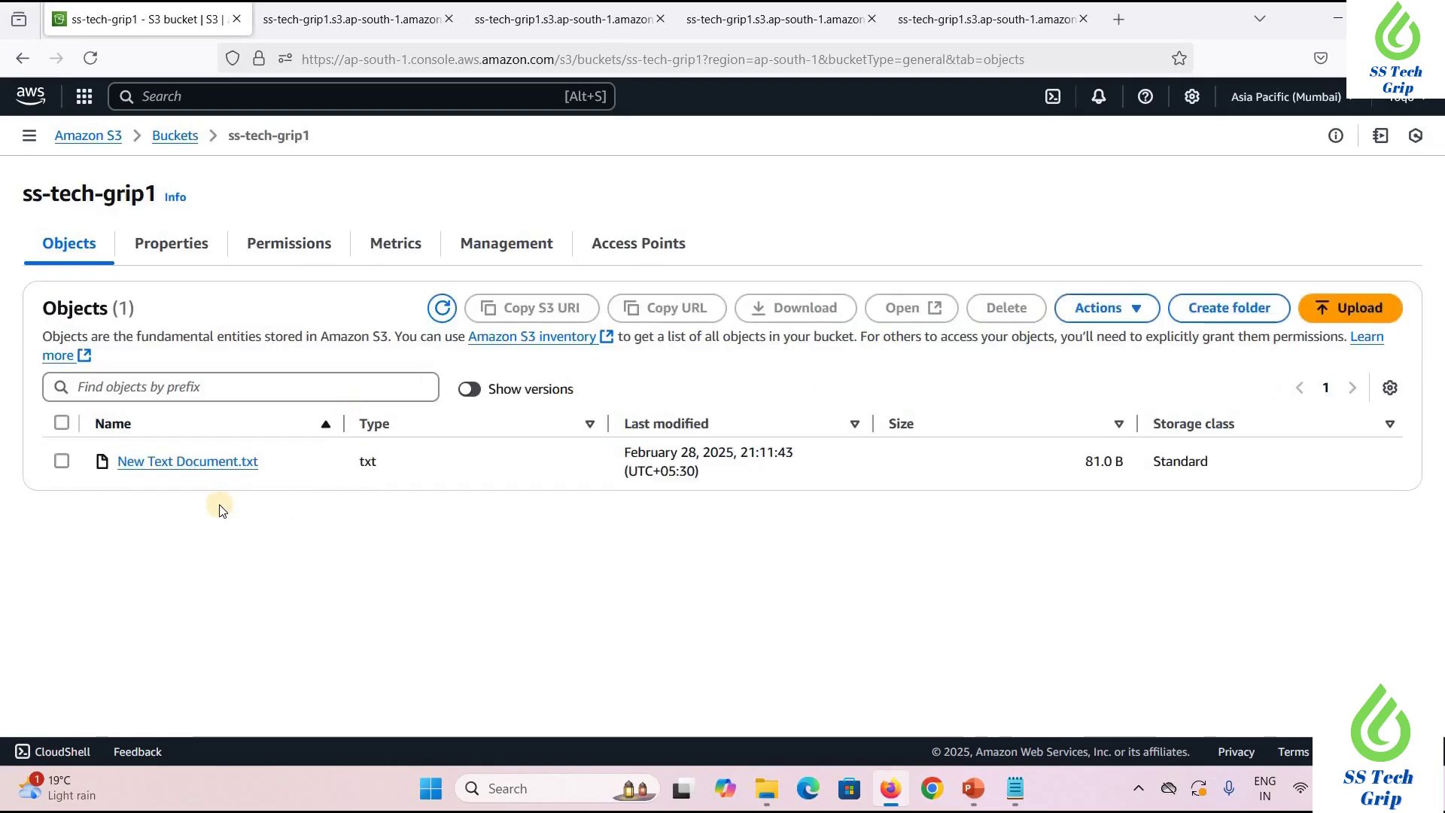
# Open the uploaded New Text Document.txt object, copy its object URL, and load it in a new browser tab
pyautogui.click(216, 464)
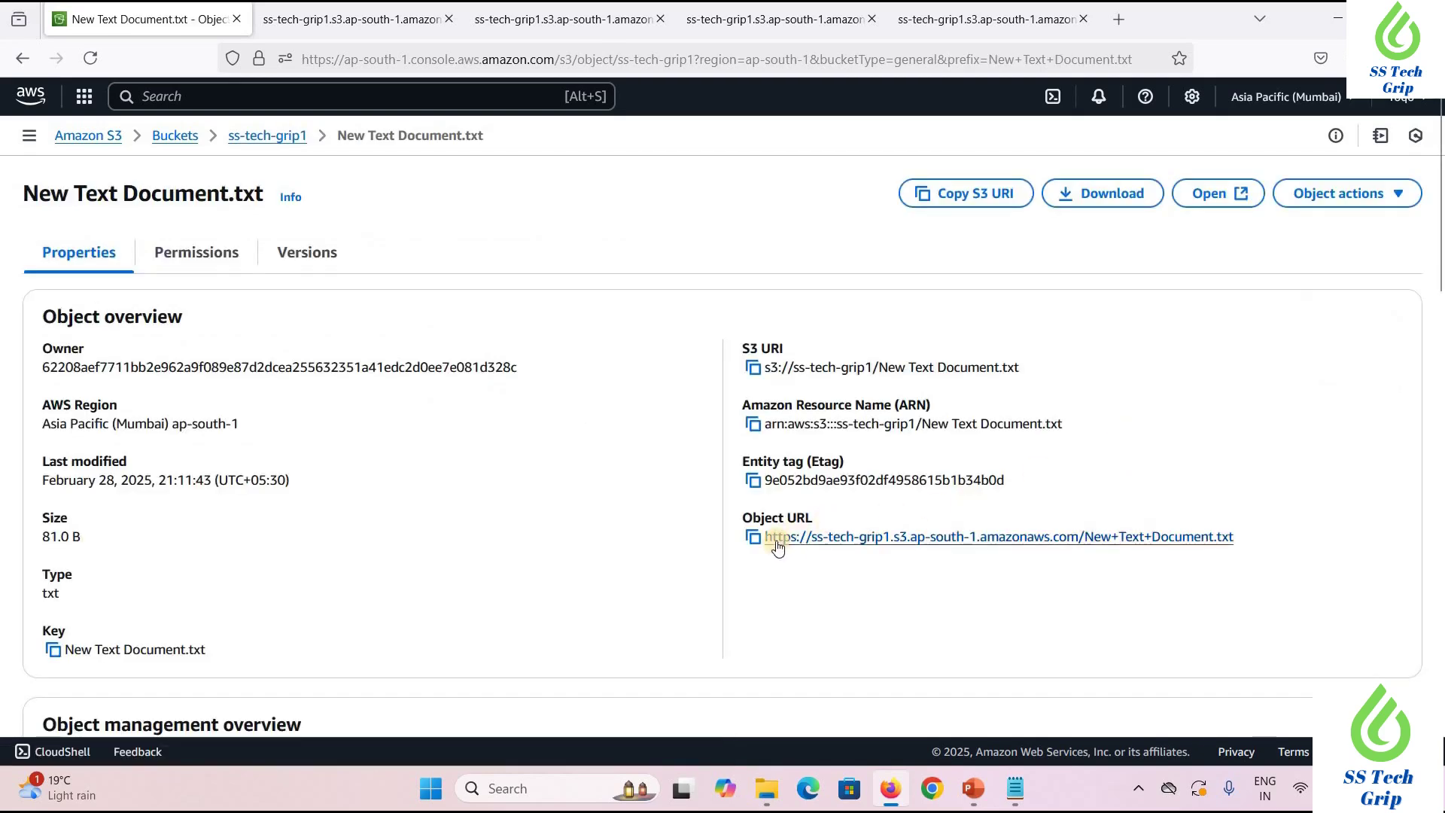
pyautogui.click(752, 536)
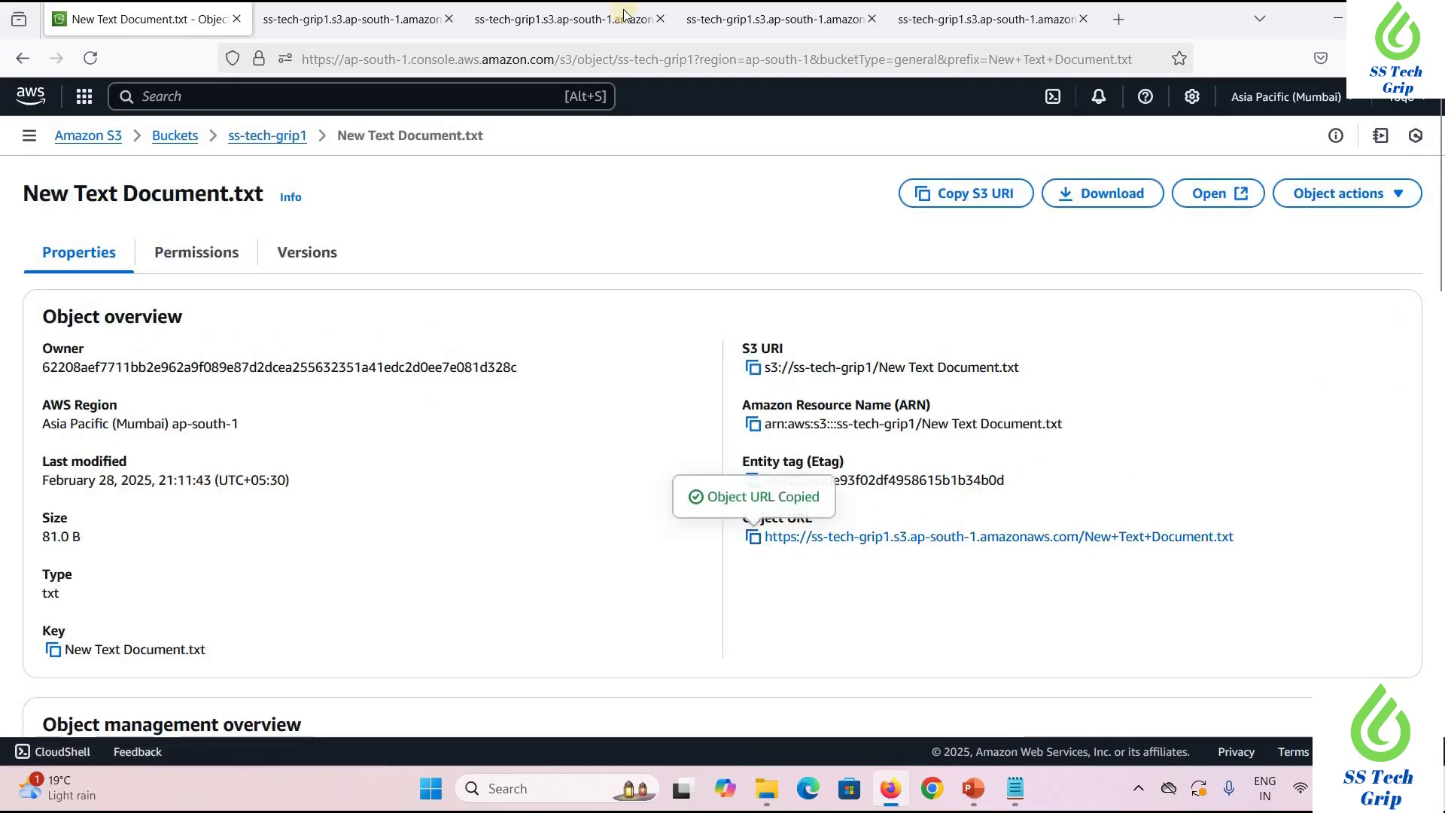
pyautogui.hotkey('ctrl', 't')
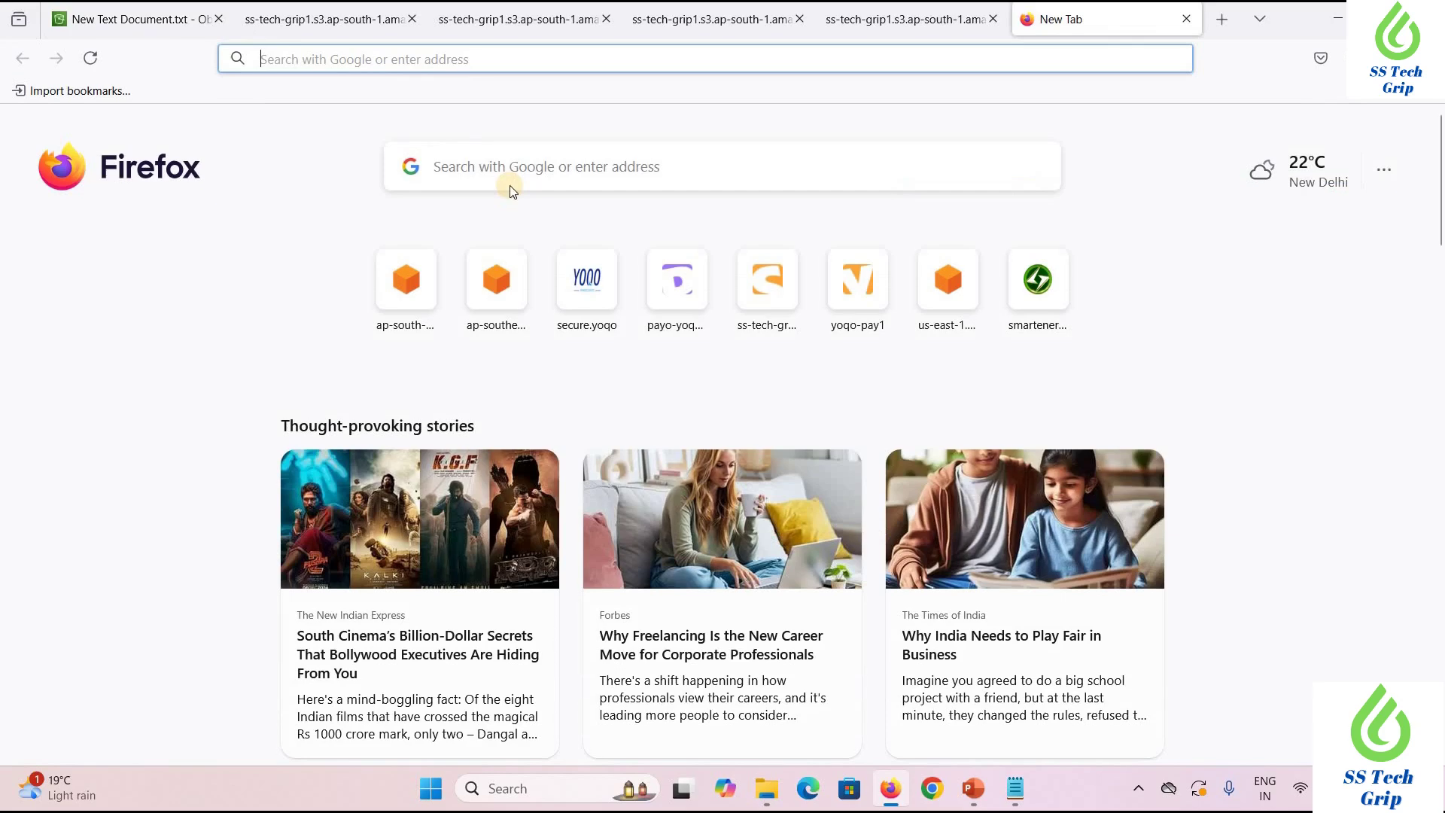
pyautogui.hotkey('ctrl', 'v')
pyautogui.press('Return')
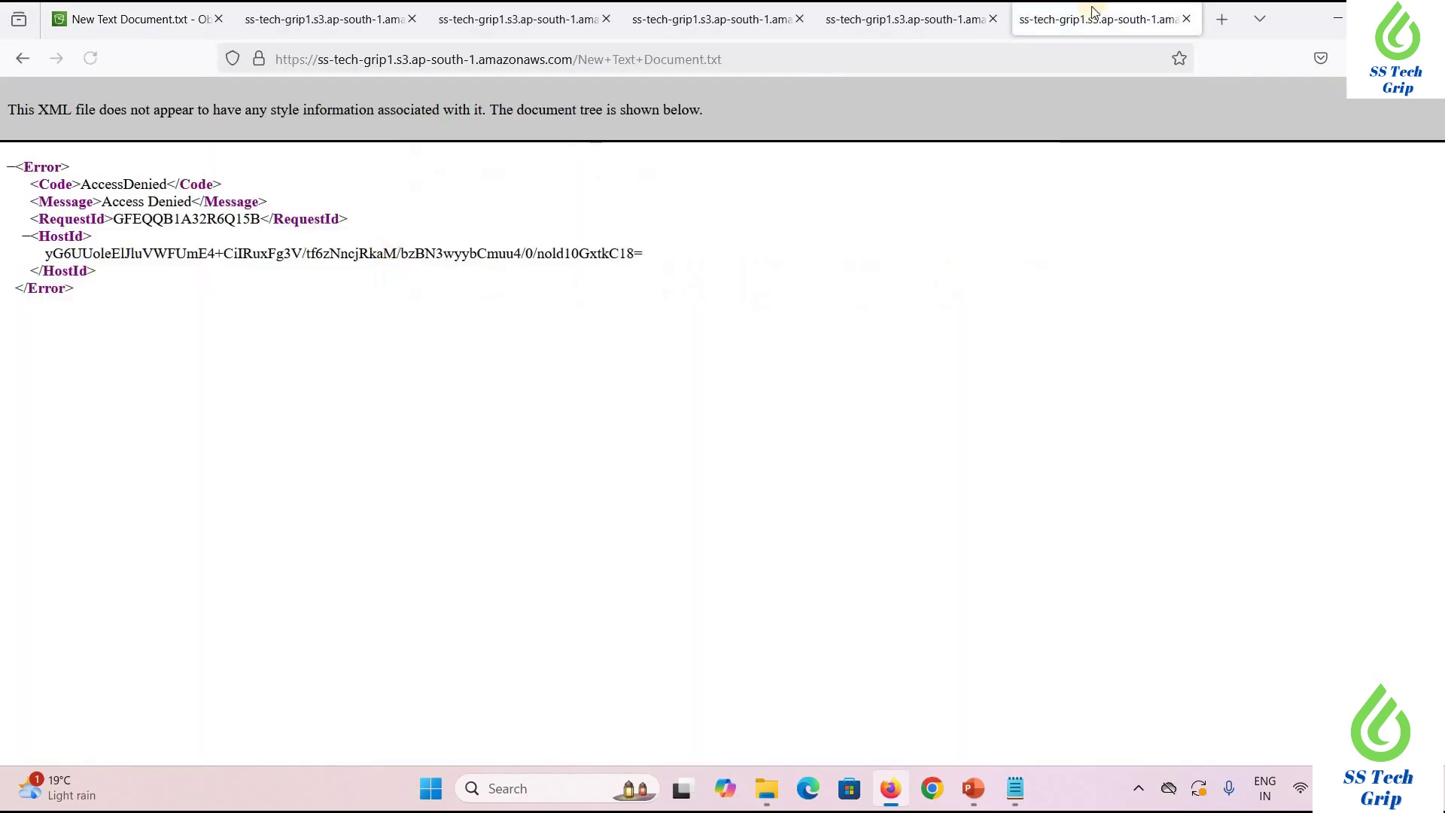
# Grant Everyone (public access) read permission on New Text Document.txt and its object ACL, save the changes, and reload the object URL tab
pyautogui.click(130, 20)
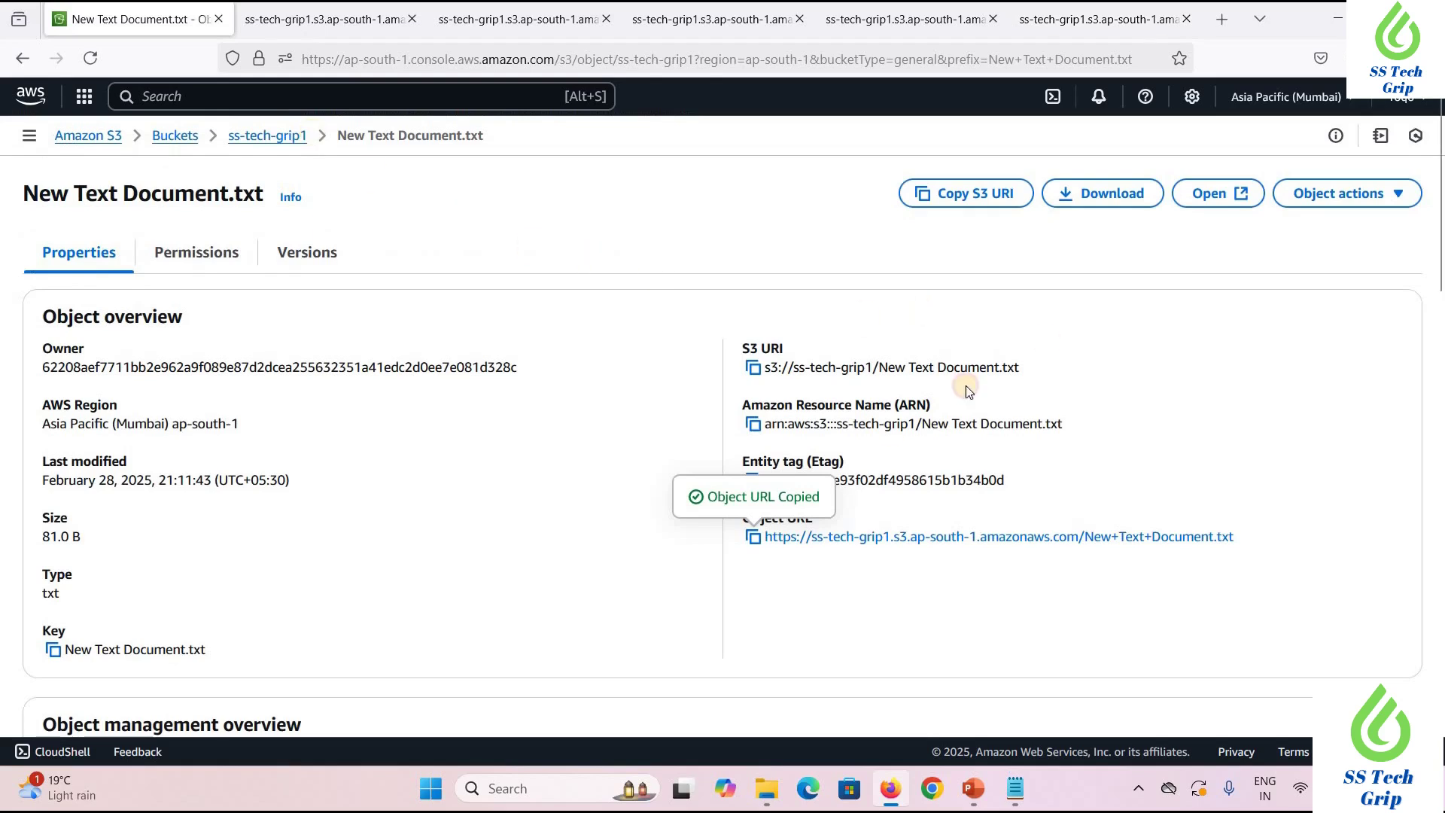
pyautogui.click(178, 259)
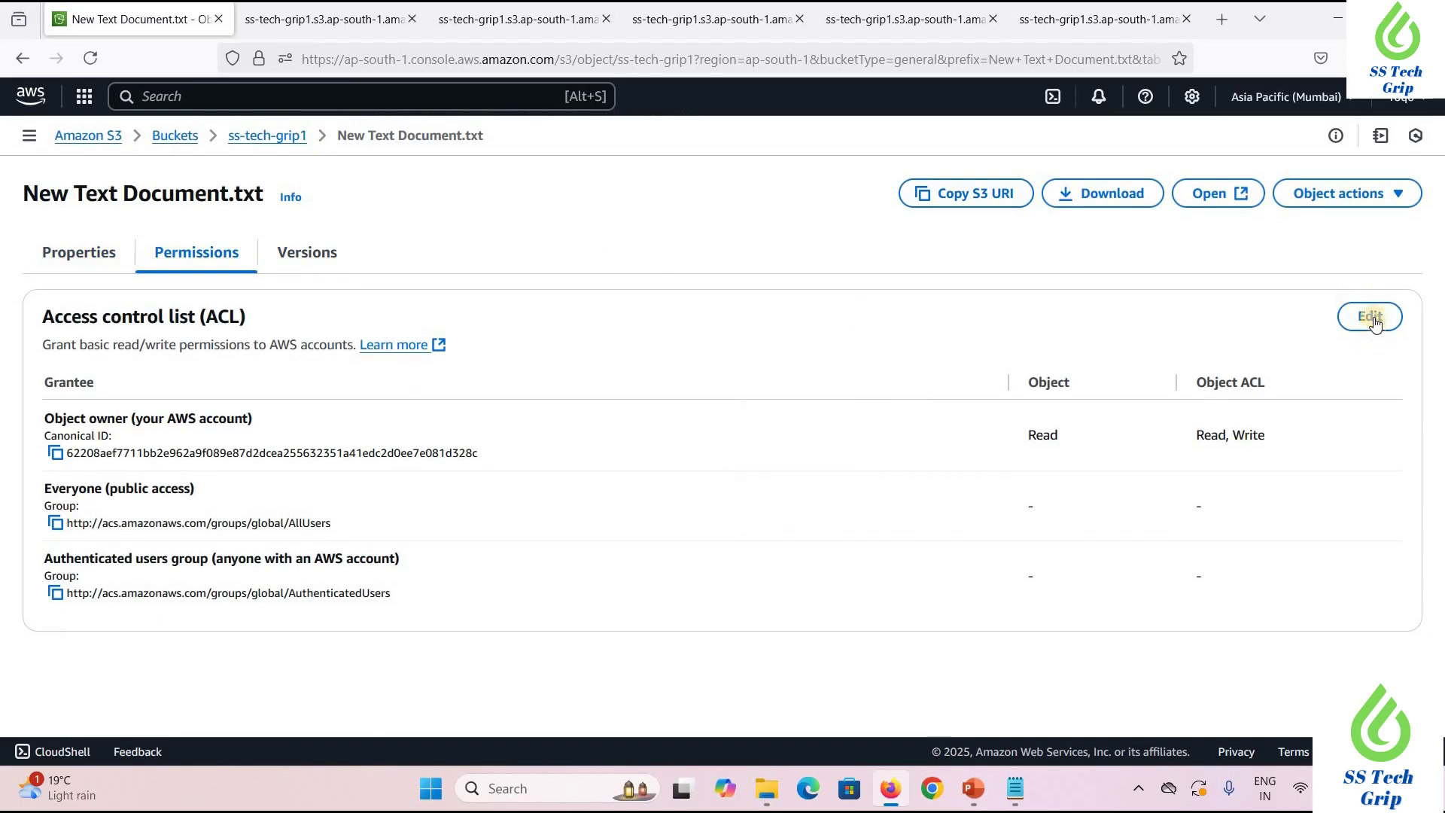
pyautogui.click(1371, 317)
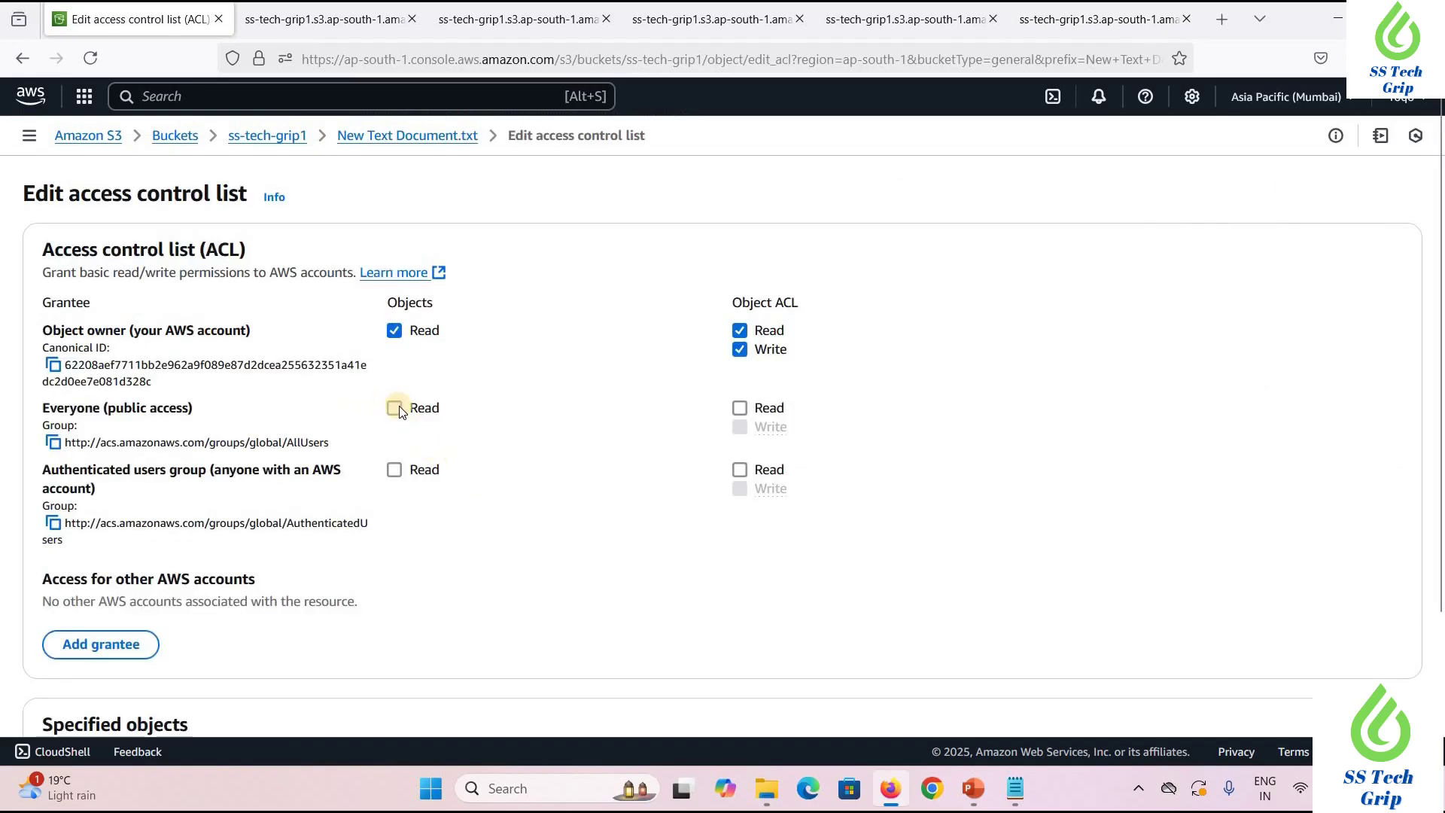
pyautogui.click(395, 408)
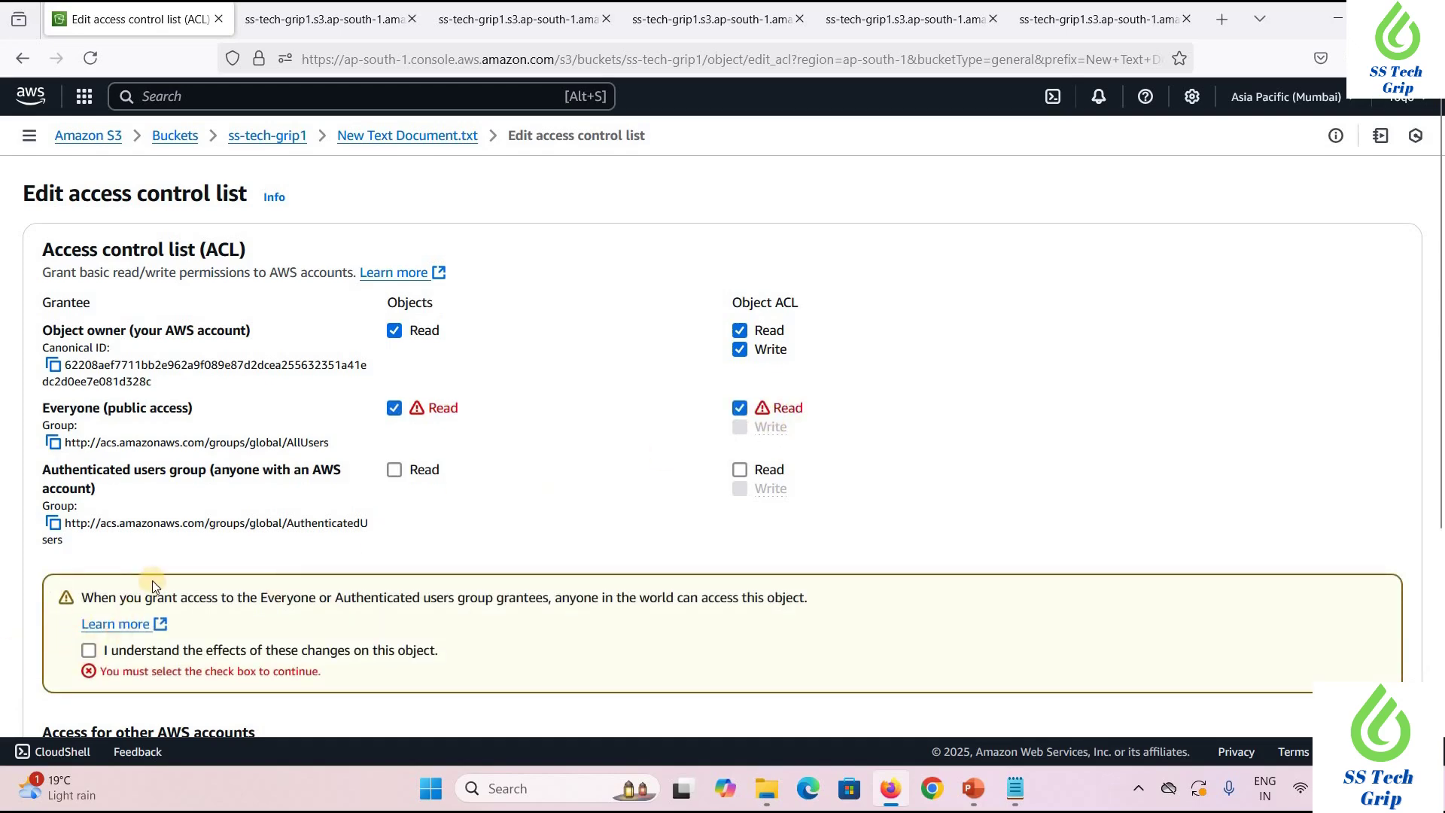
pyautogui.click(361, 649)
pyautogui.scroll(-4, 364, 636)
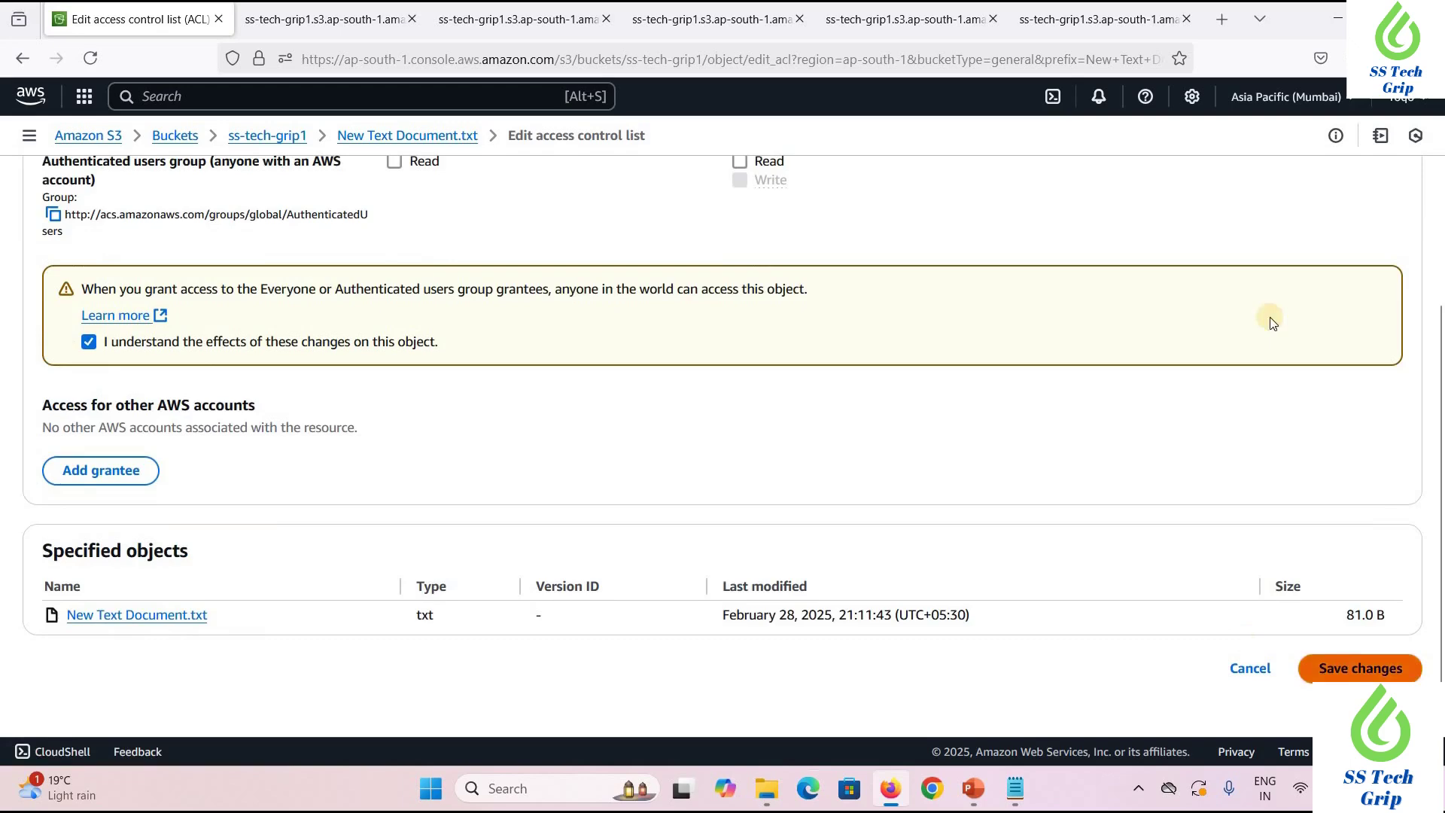
pyautogui.click(1360, 669)
pyautogui.click(1099, 19)
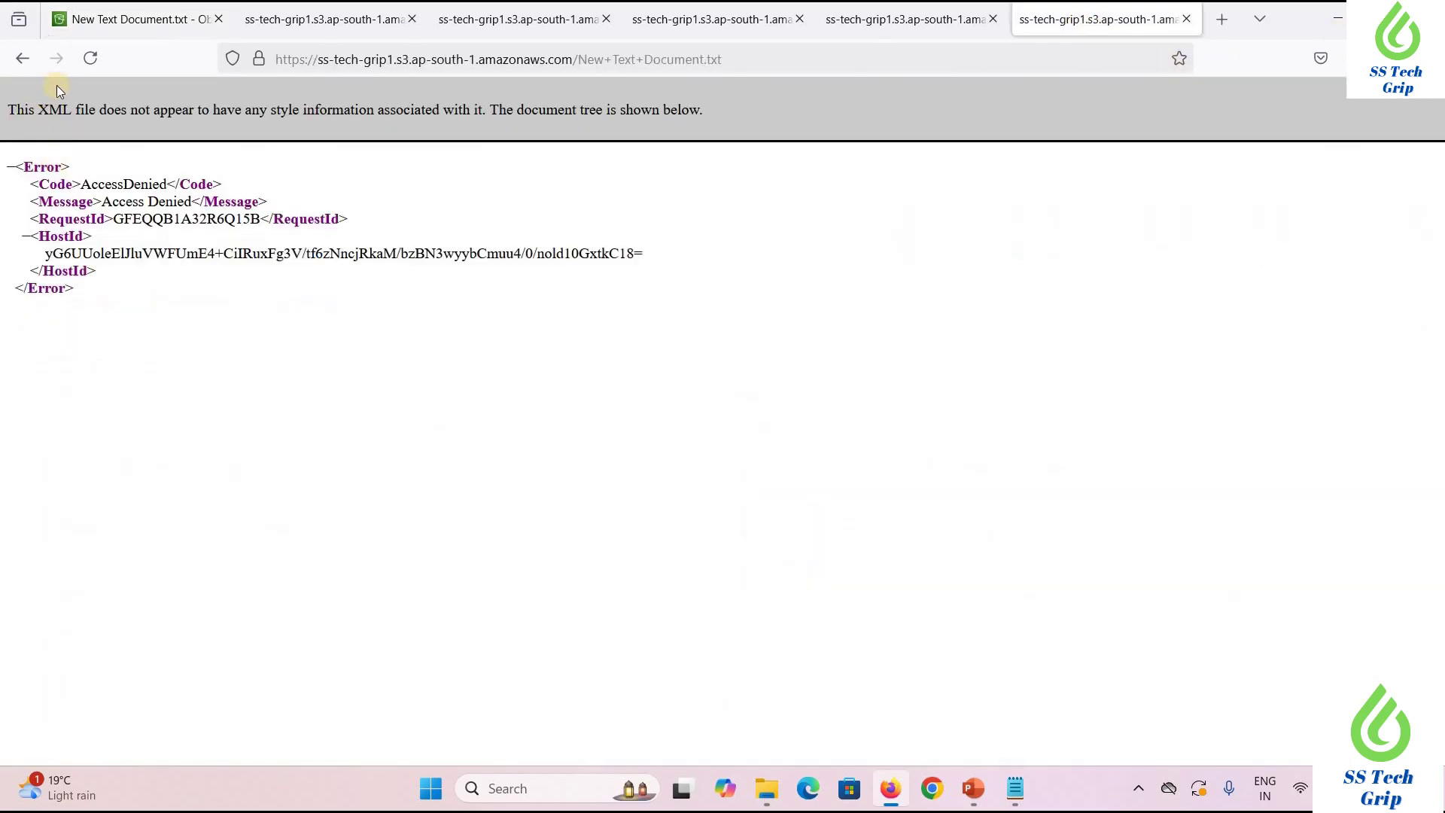
pyautogui.click(91, 58)
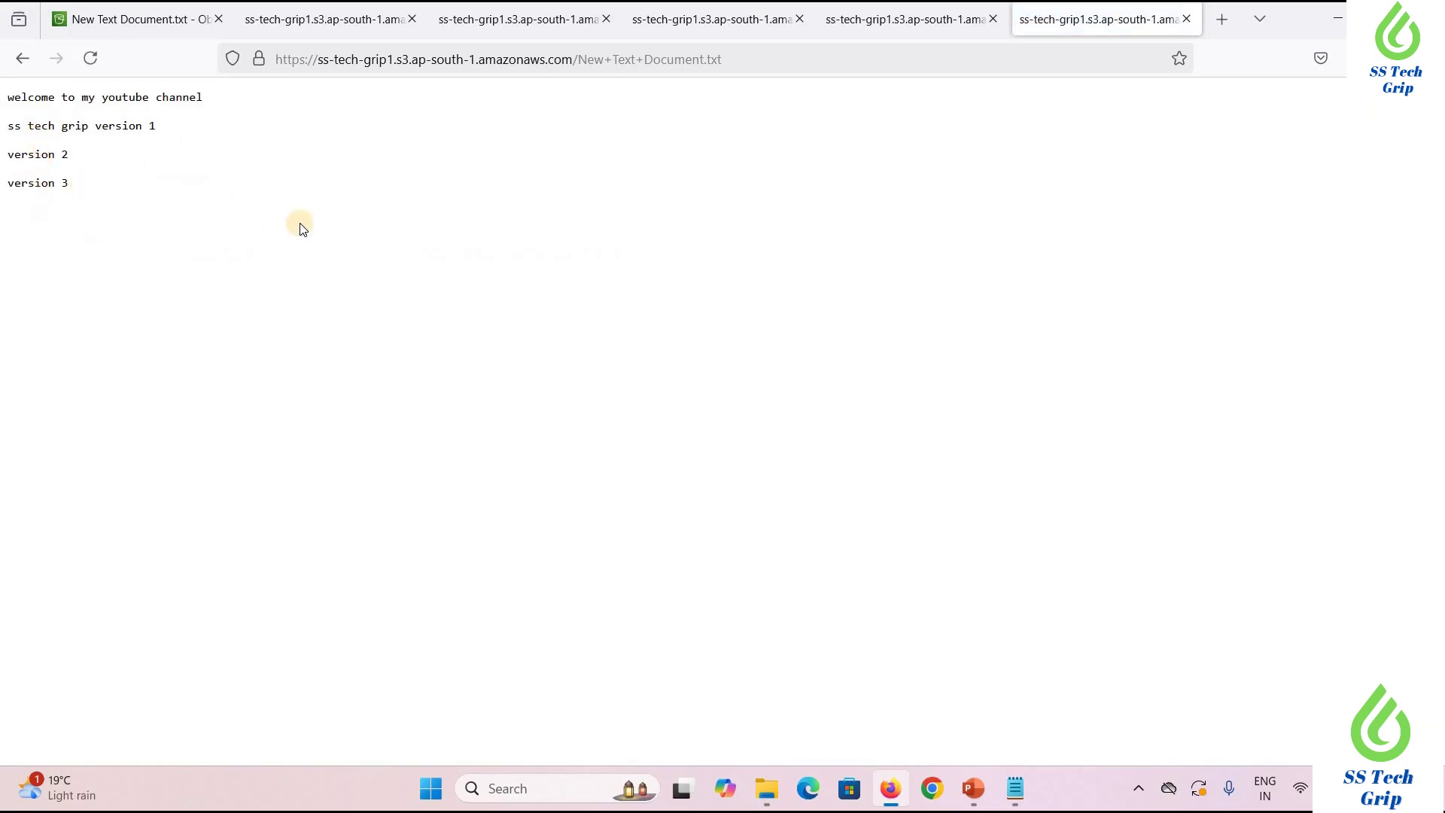
# Close the four older object URL tabs, keeping only the newest one, and return to the object's console page
pyautogui.click(131, 19)
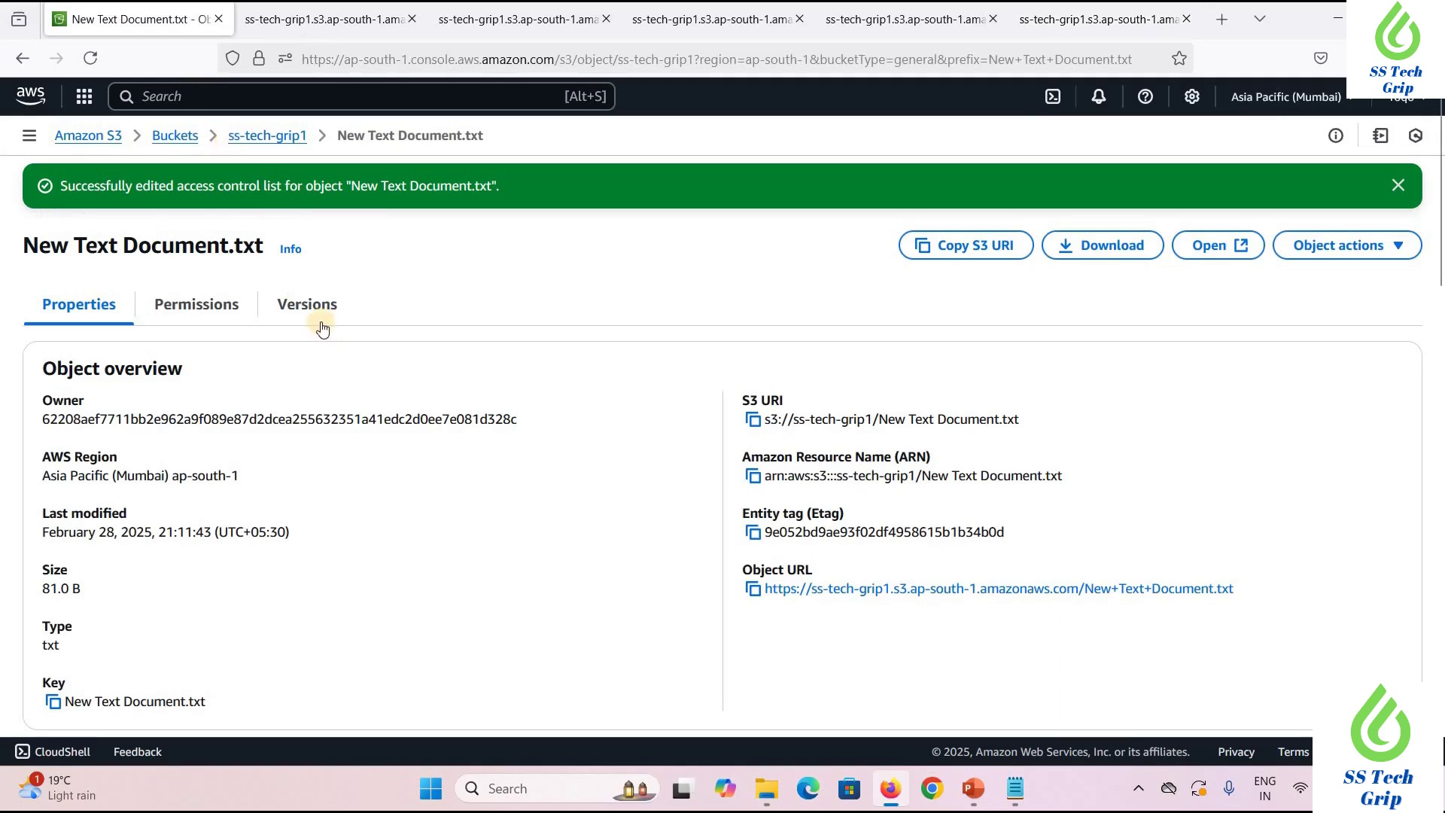
pyautogui.click(411, 19)
pyautogui.click(411, 20)
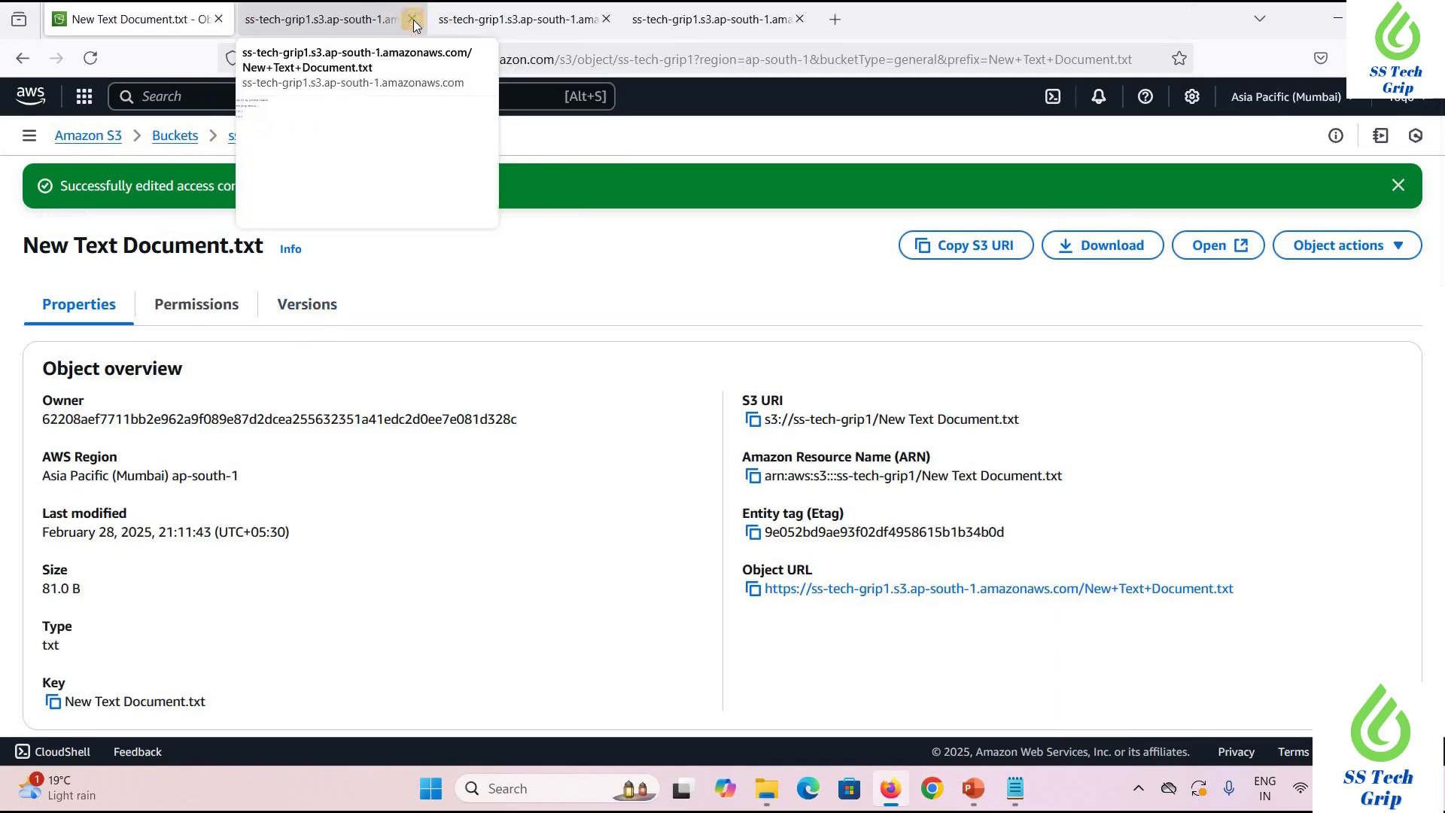
pyautogui.click(411, 19)
pyautogui.click(411, 20)
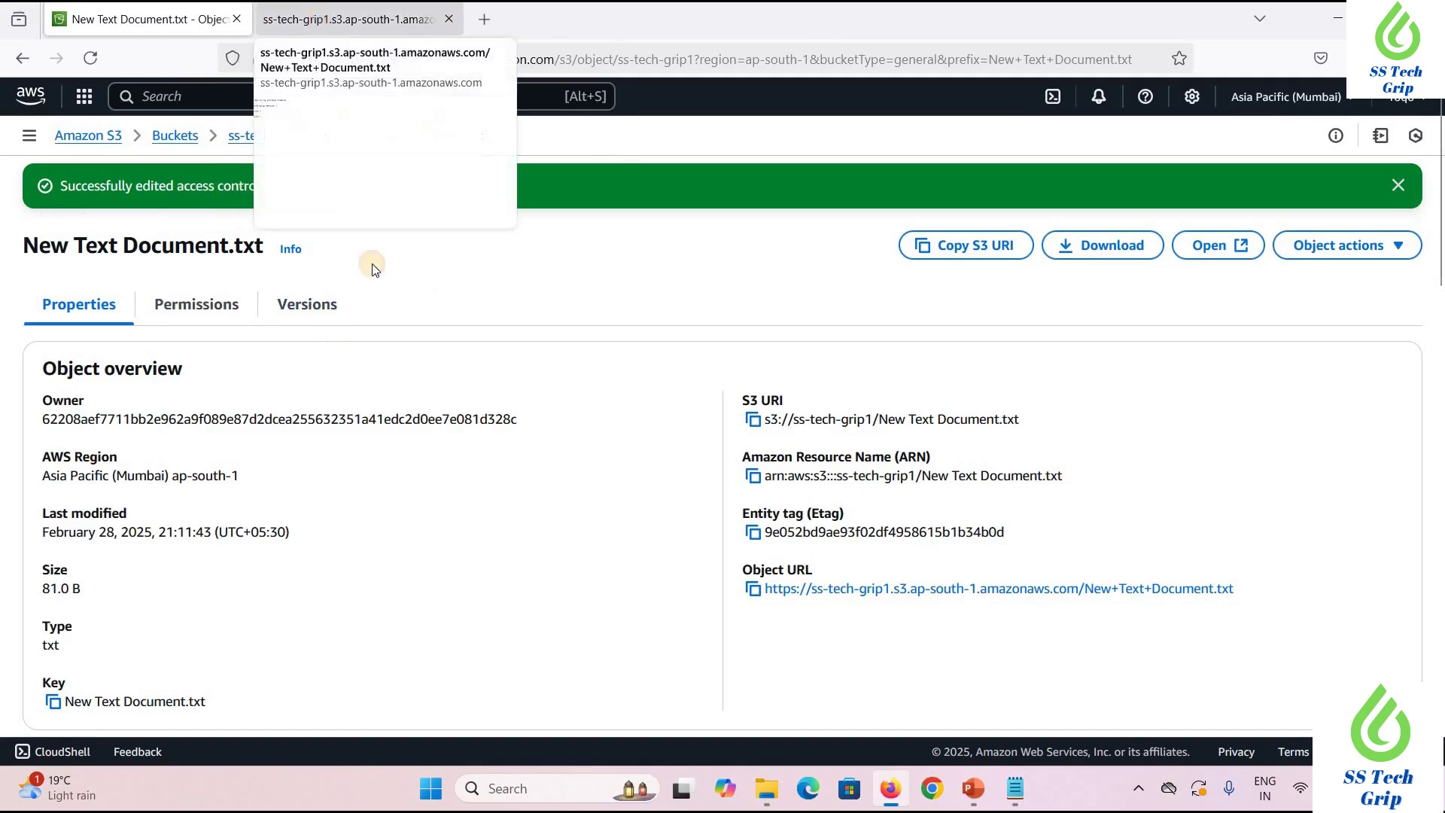
pyautogui.click(351, 19)
pyautogui.click(110, 19)
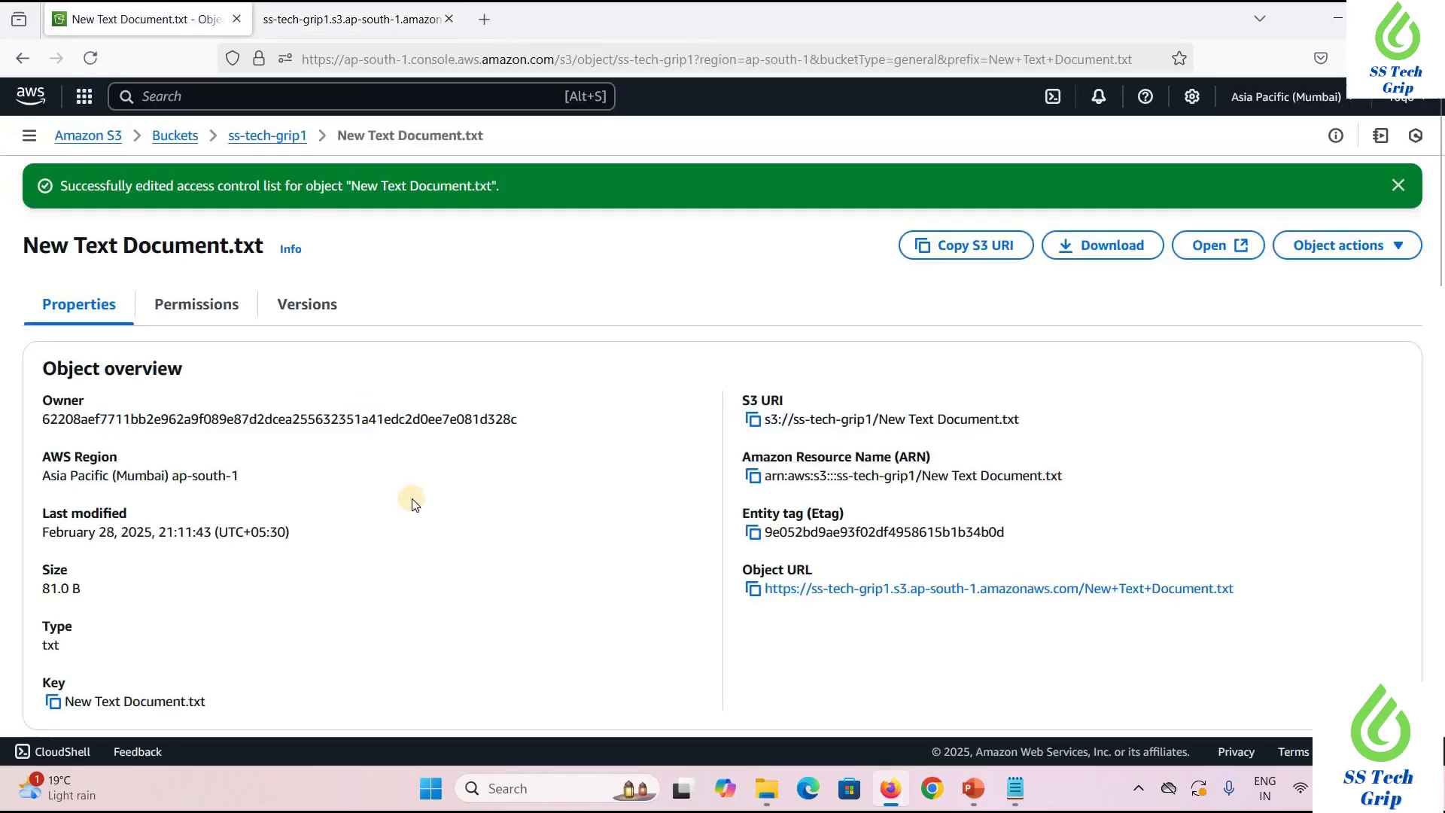
# Open the oldest version of New Text Document.txt from its version list, copy its object URL, and load it in a new browser tab
pyautogui.click(327, 311)
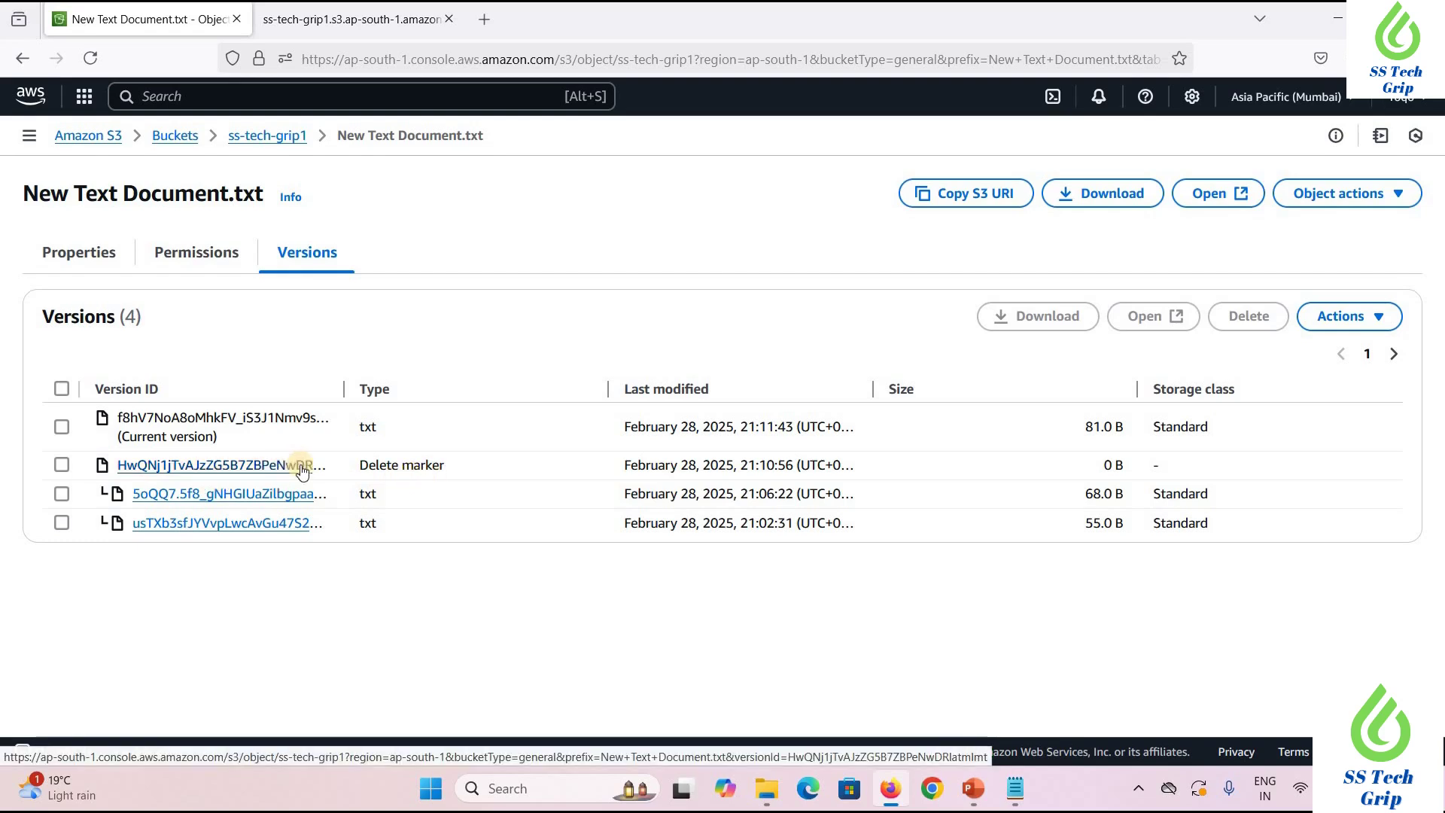
pyautogui.click(195, 521)
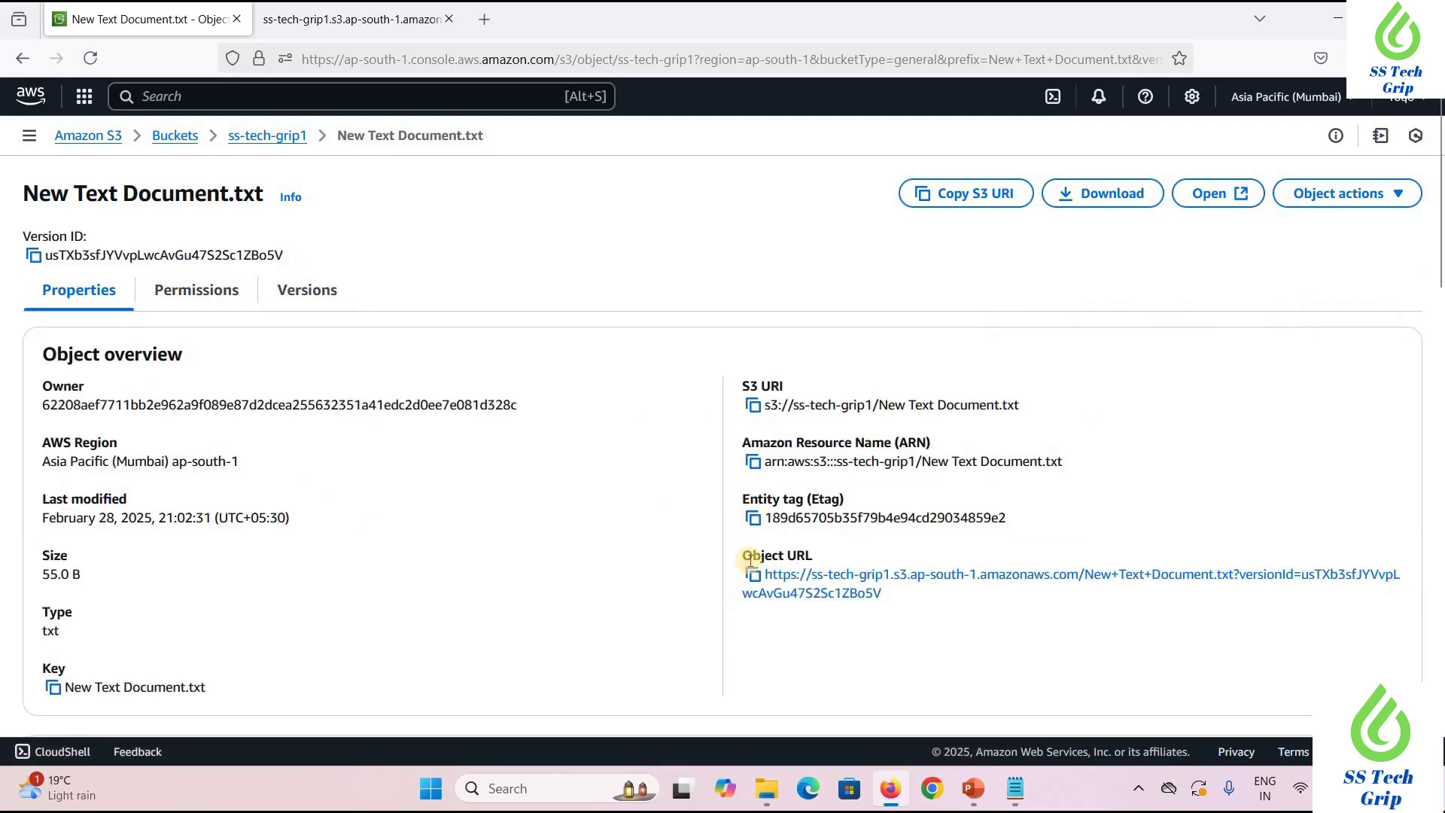
pyautogui.click(753, 576)
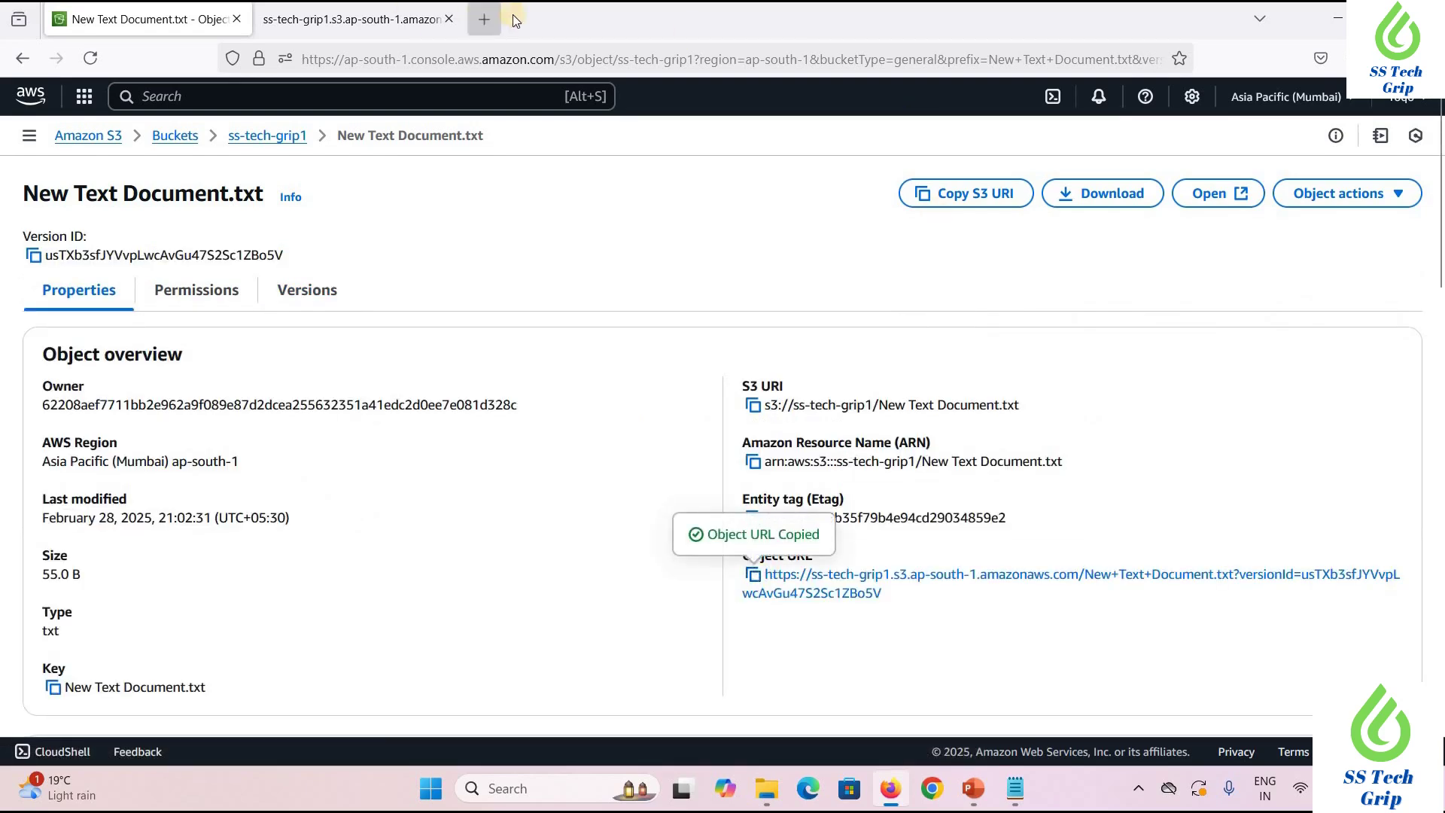
pyautogui.hotkey('ctrl', 't')
pyautogui.hotkey('ctrl', 'v')
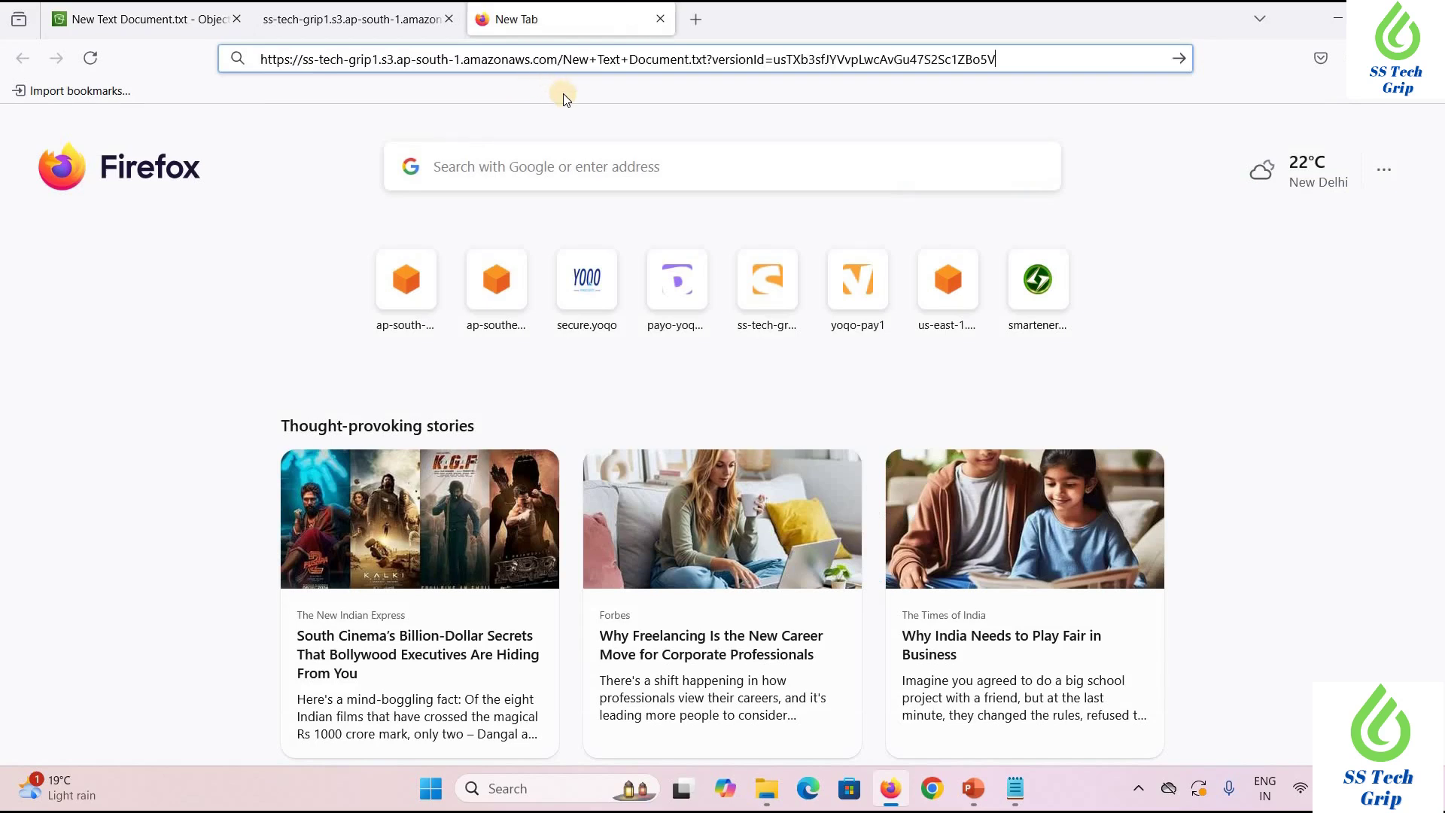
pyautogui.press('Return')
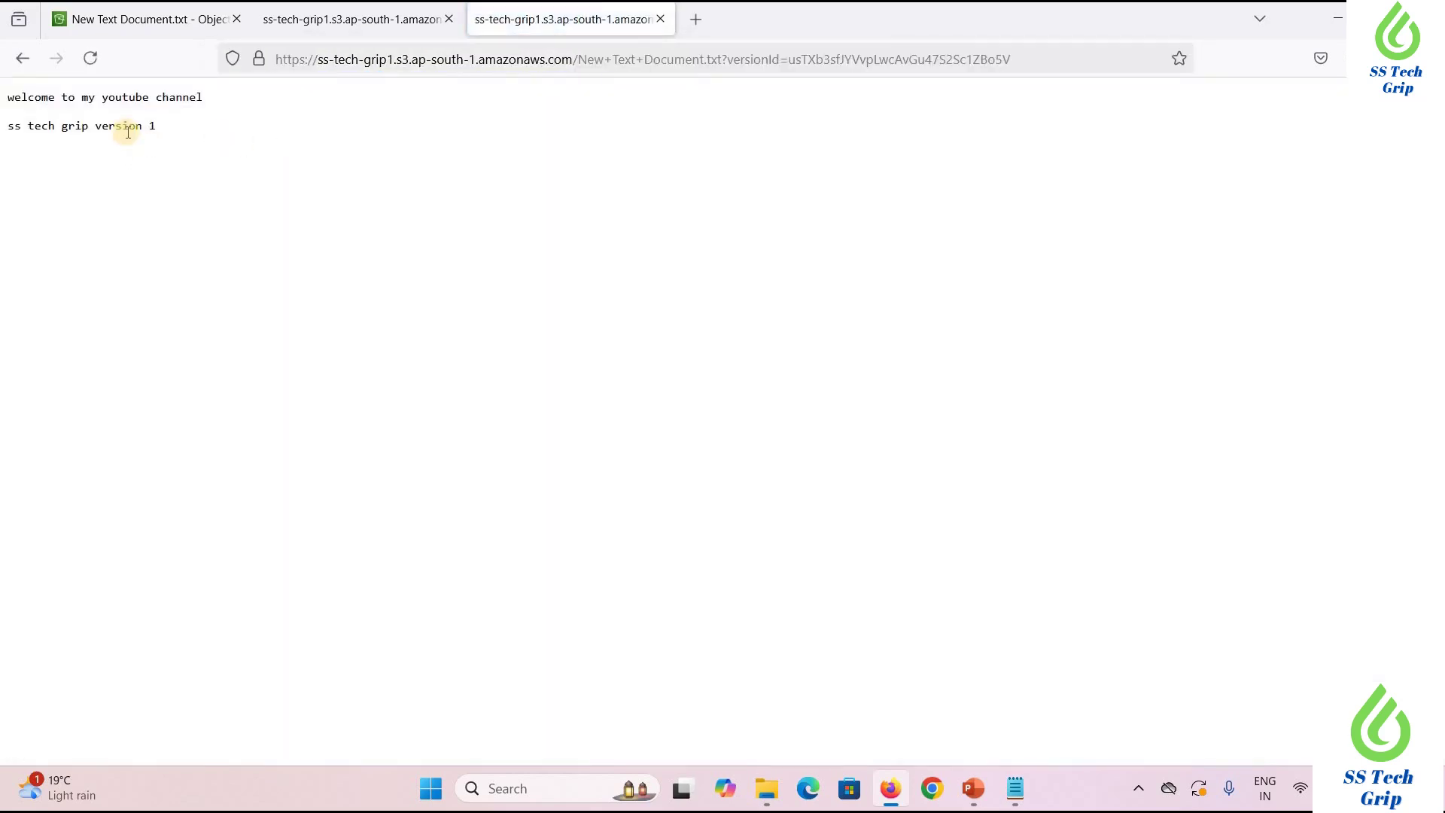
# Return through ss-tech-grip1 to the S3 bucket list, select the ss-tech-grip1 bucket, and try to delete it
pyautogui.click(144, 33)
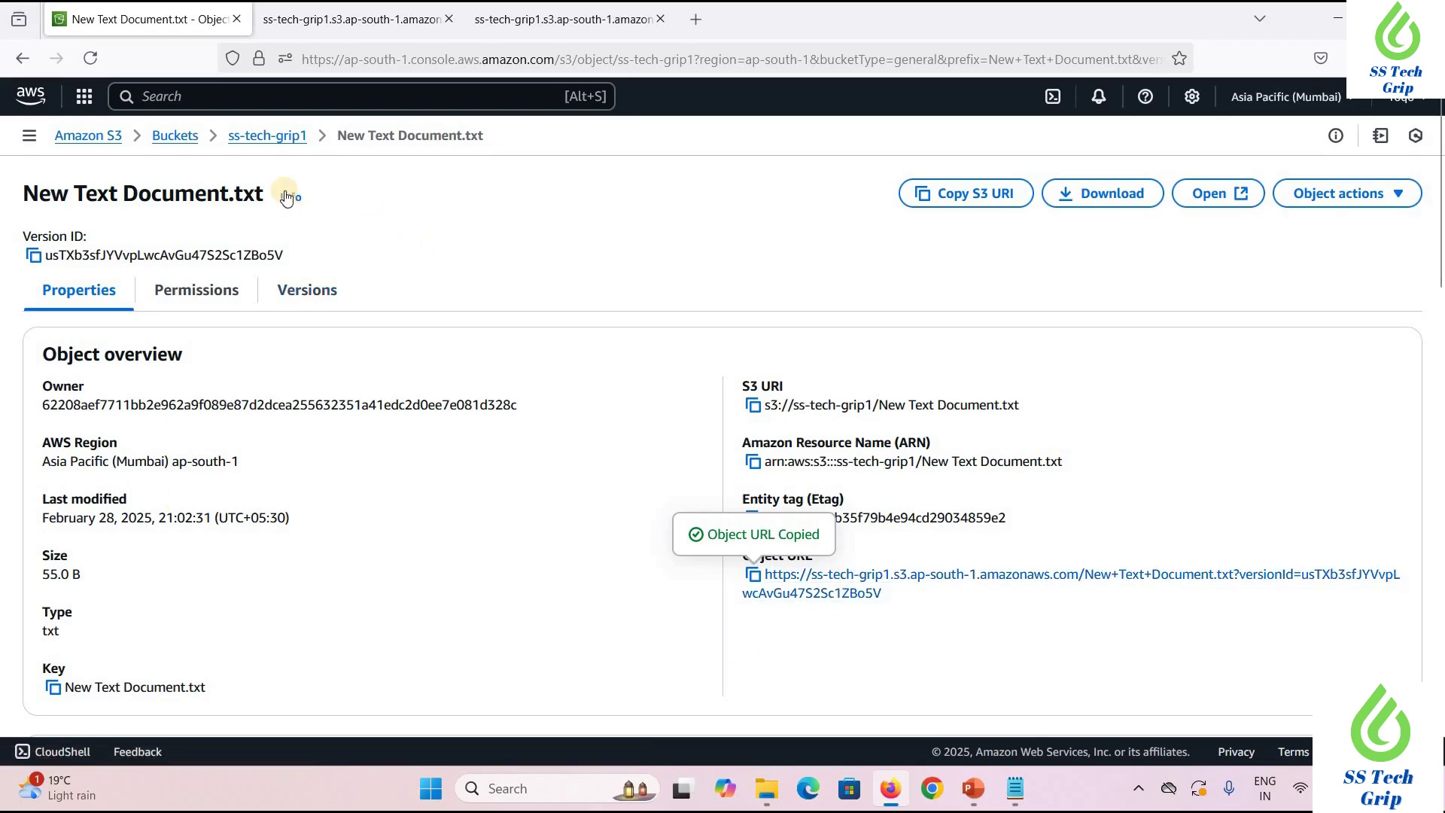
pyautogui.click(280, 139)
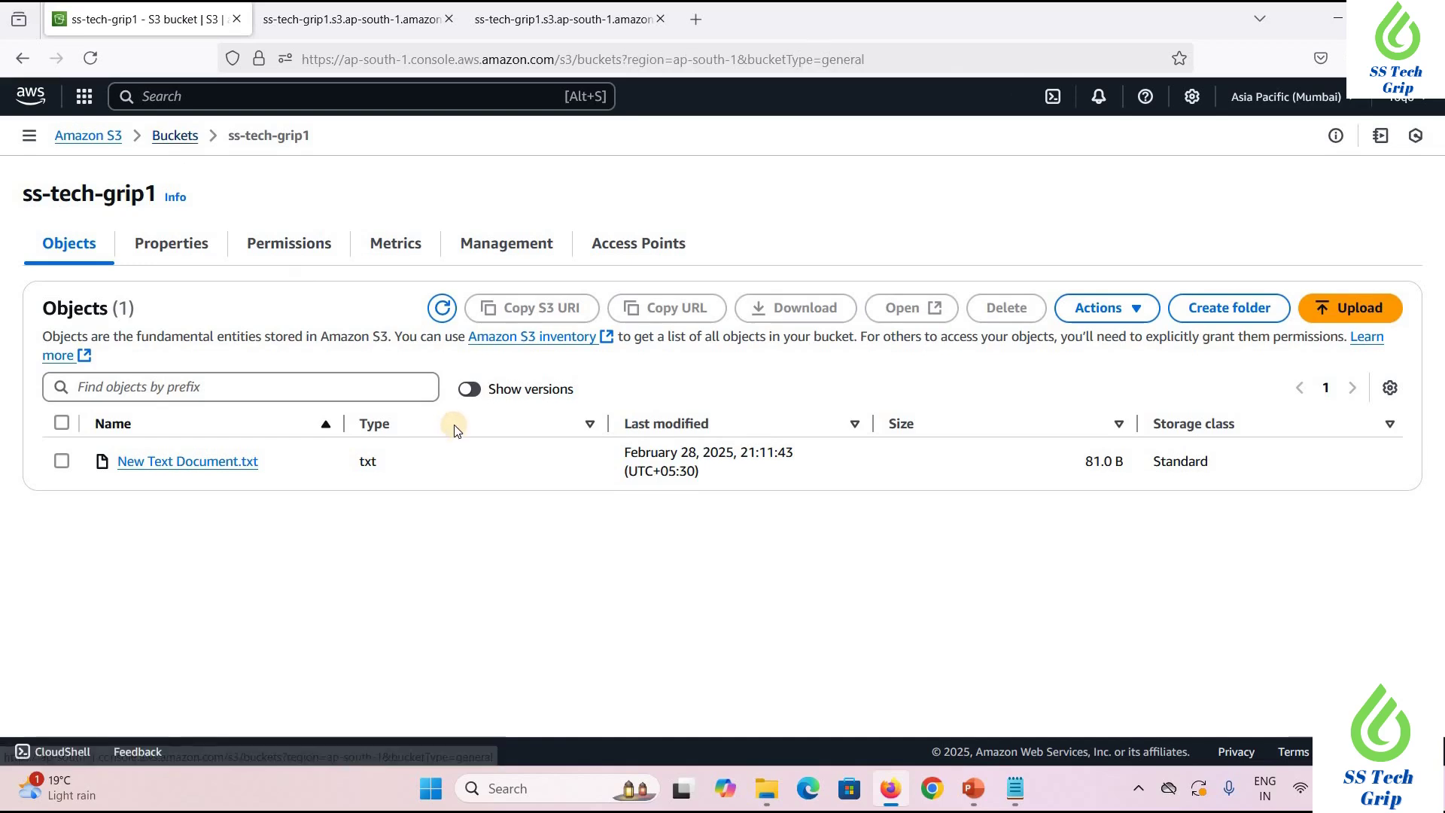
pyautogui.click(206, 522)
pyautogui.click(616, 476)
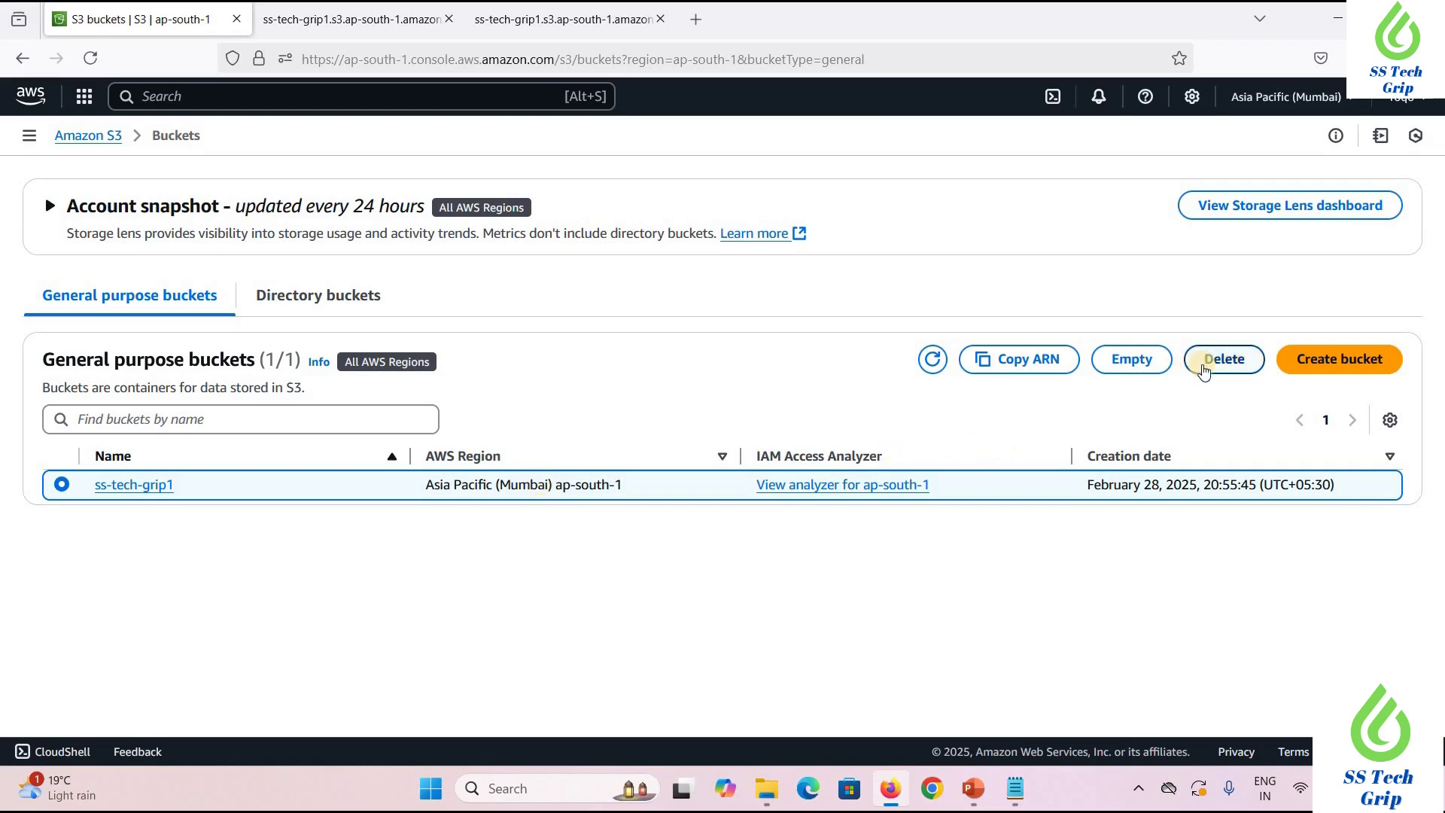
pyautogui.click(1209, 366)
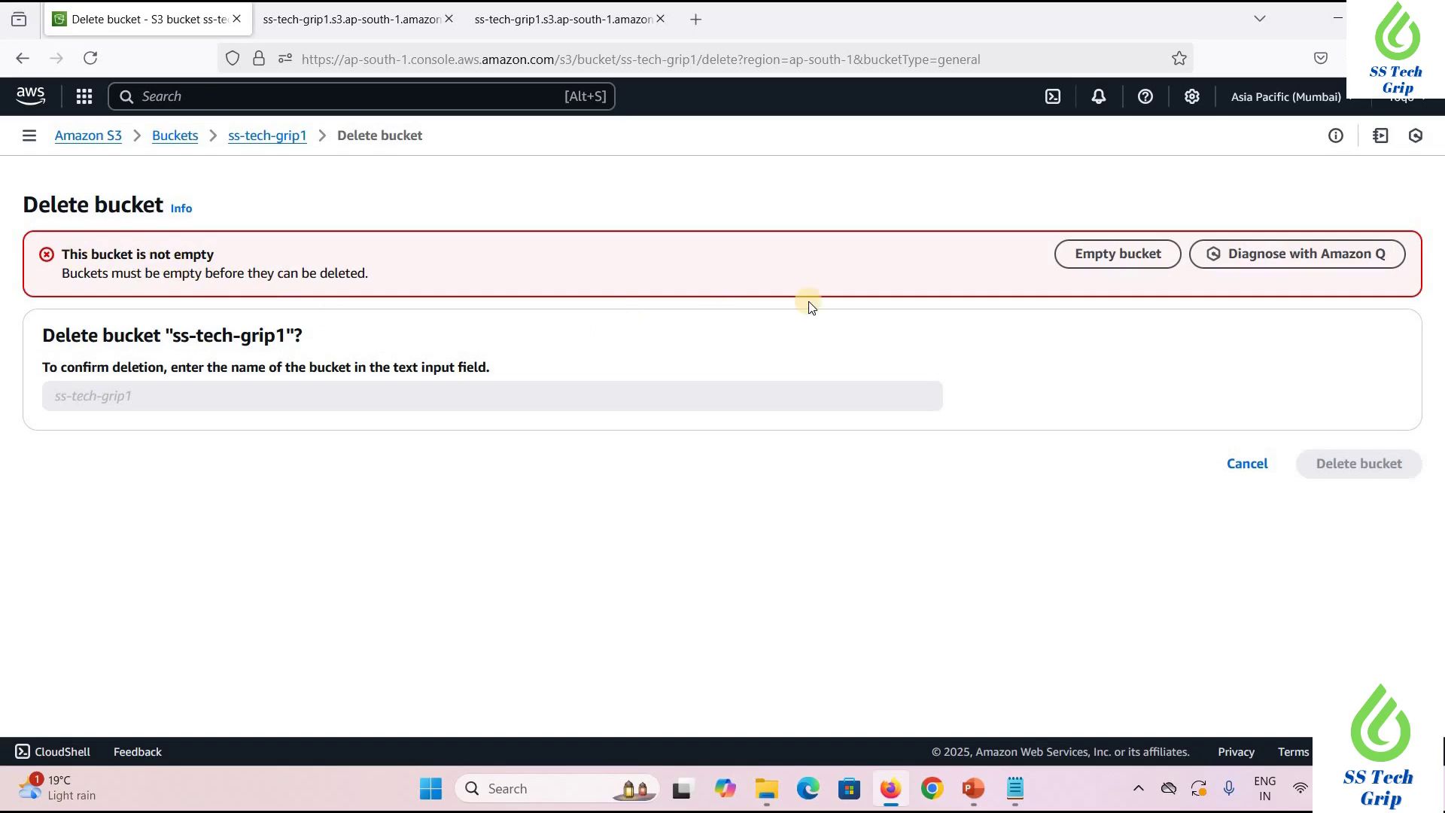
# Empty the ss-tech-grip1 bucket, confirming with "permanently delete", and exit the status page to the bucket list
pyautogui.click(1084, 257)
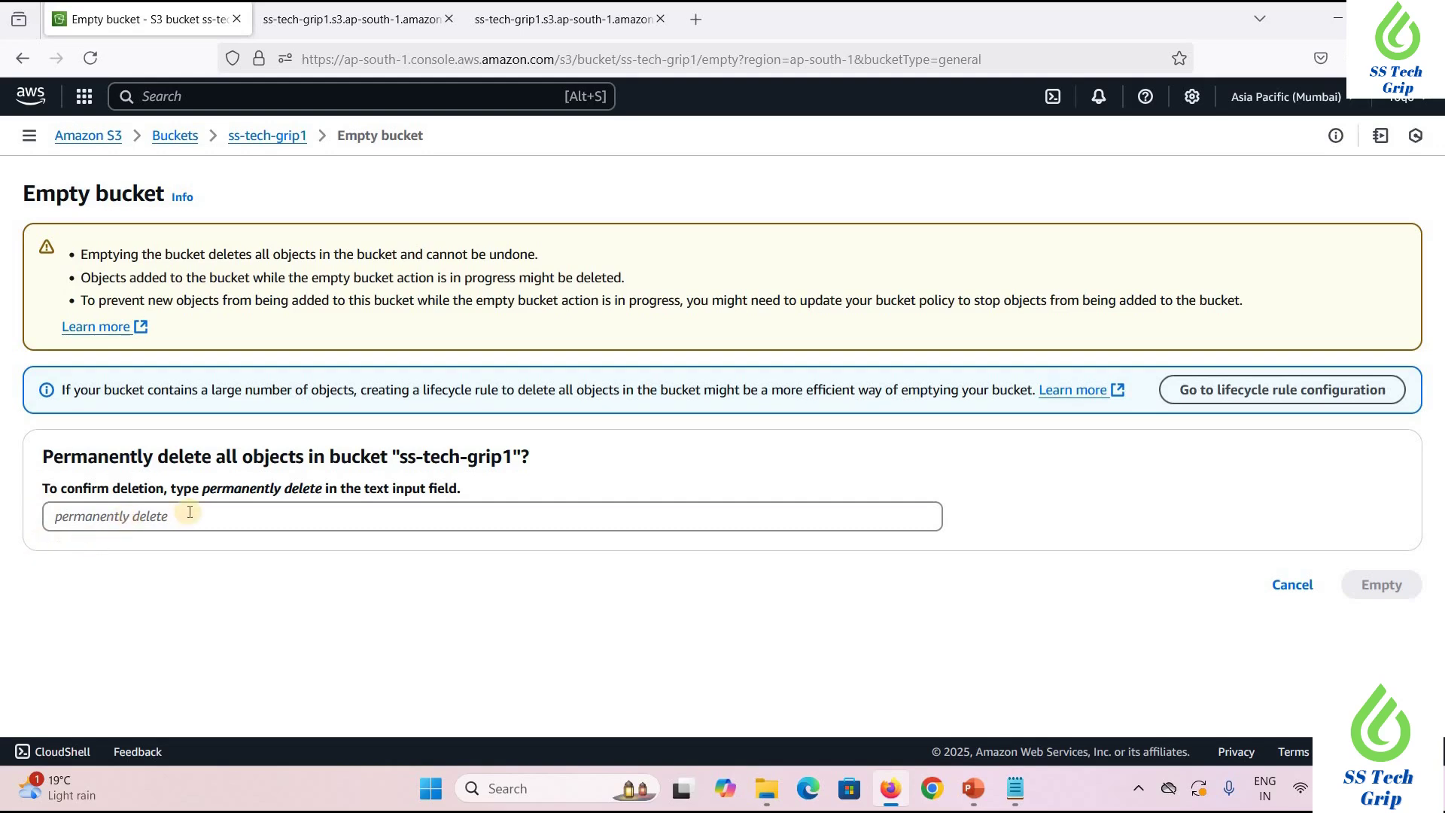
pyautogui.moveTo(200, 489); pyautogui.dragTo(322, 488)
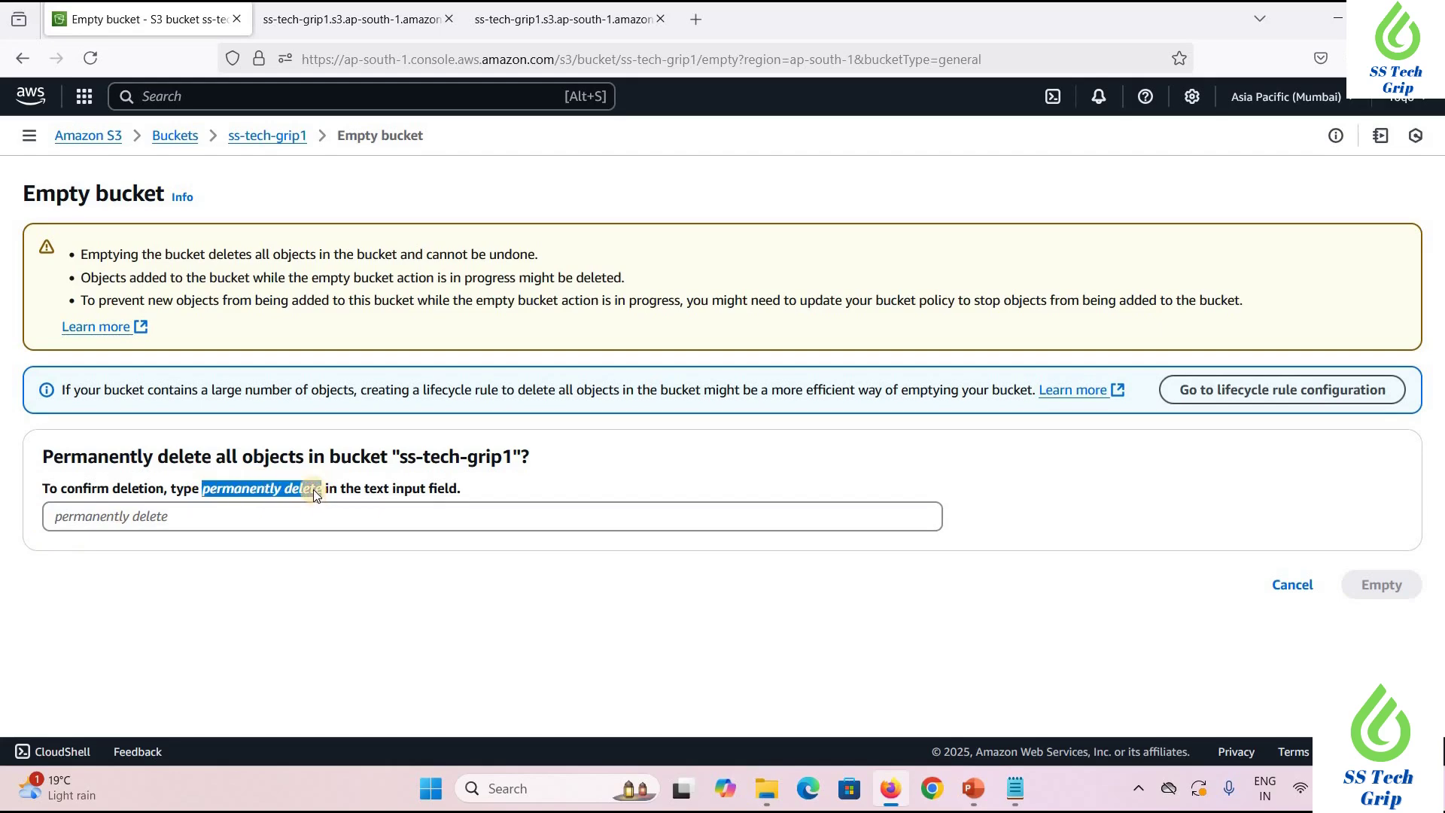
pyautogui.click(146, 515)
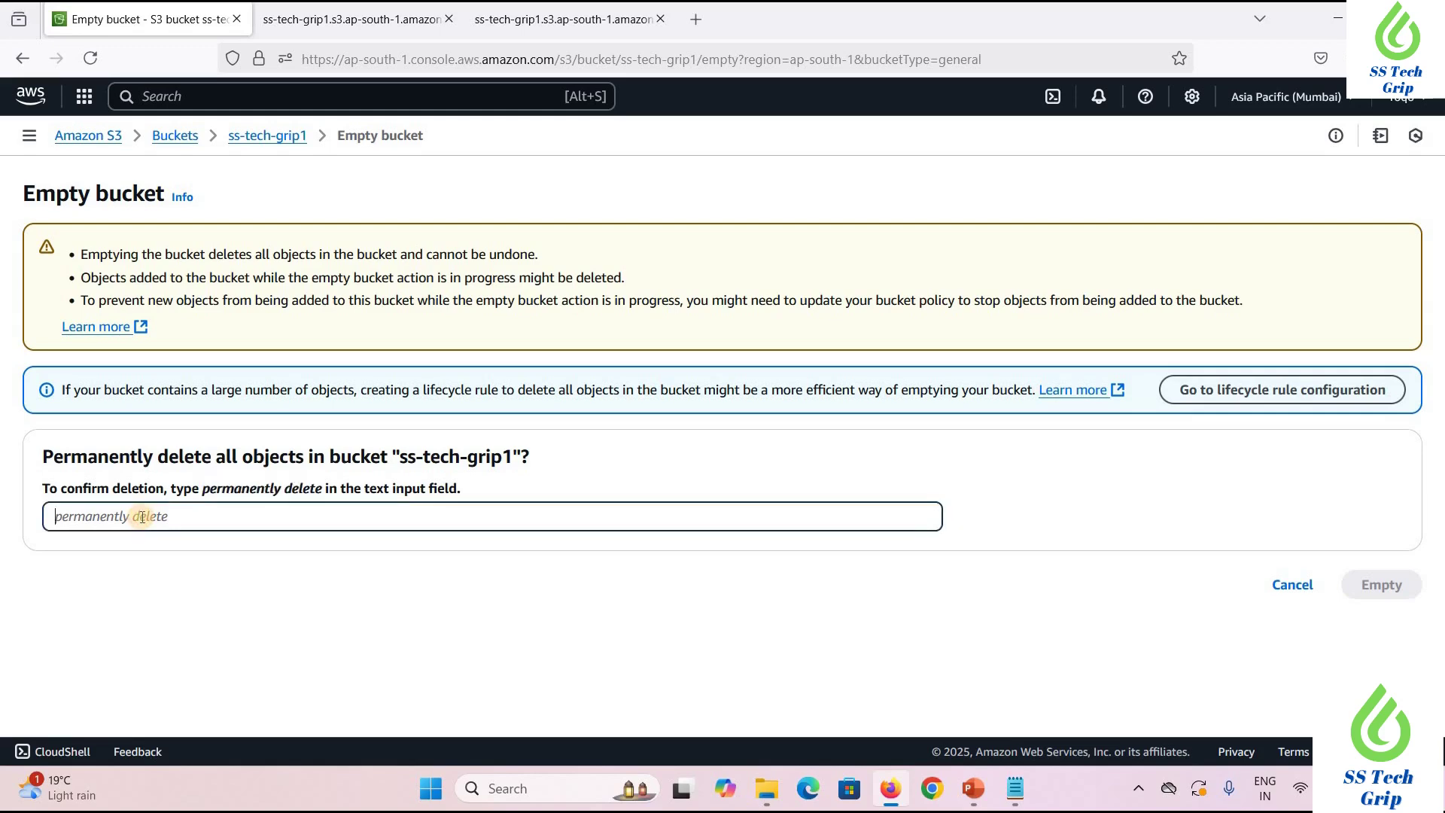
pyautogui.hotkey('ctrl', 'v')
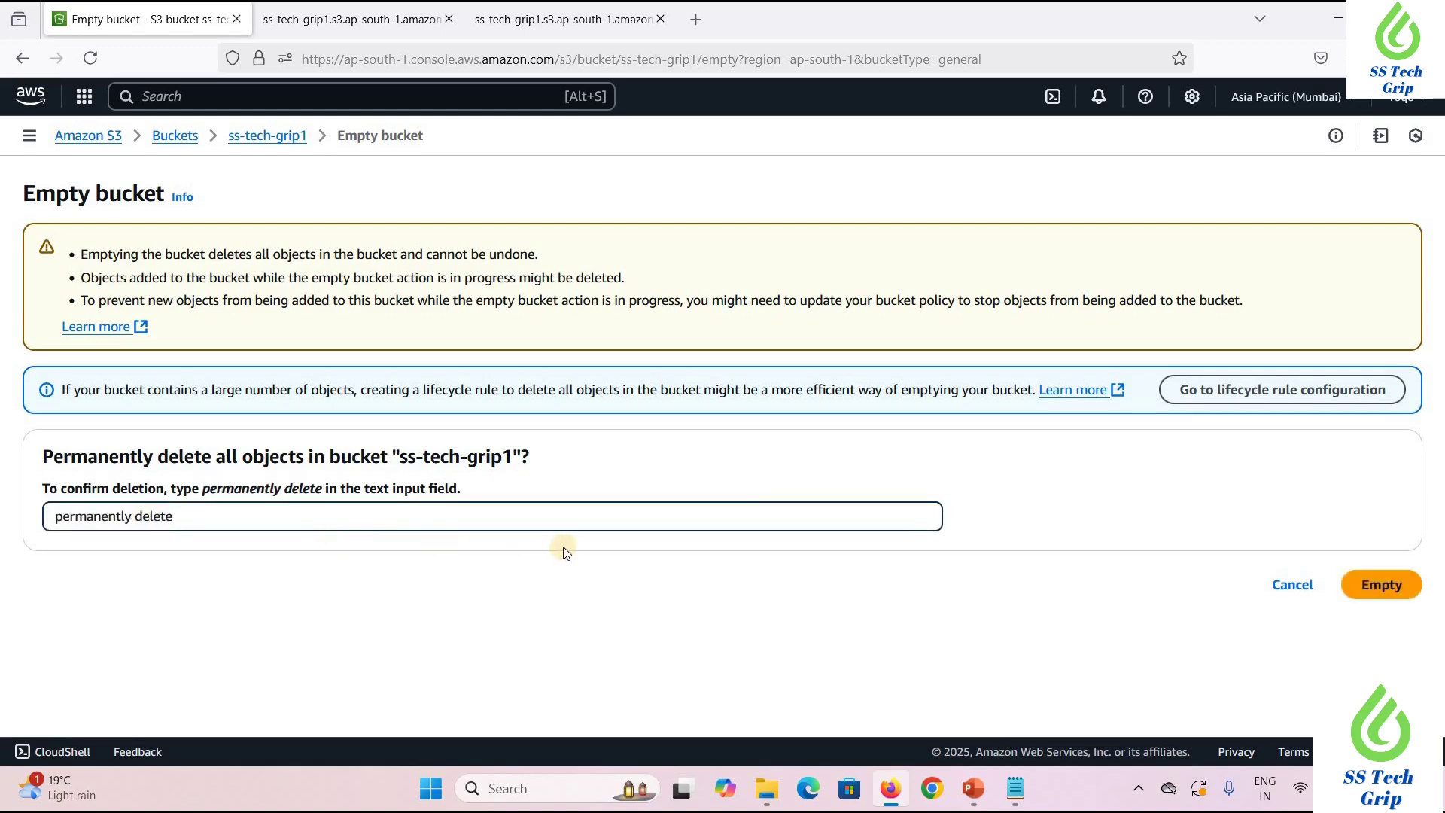
pyautogui.click(1385, 587)
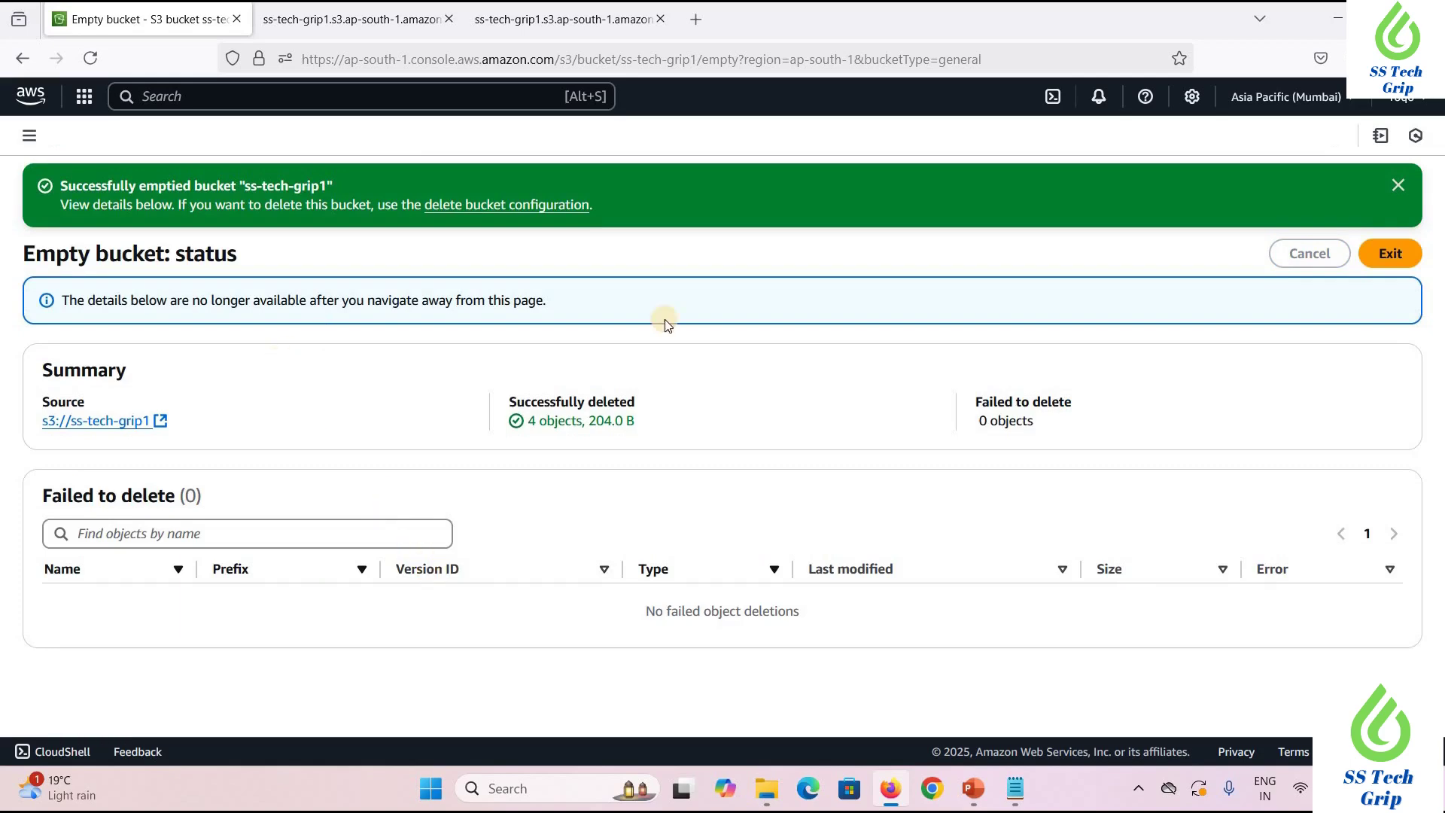
pyautogui.click(1407, 258)
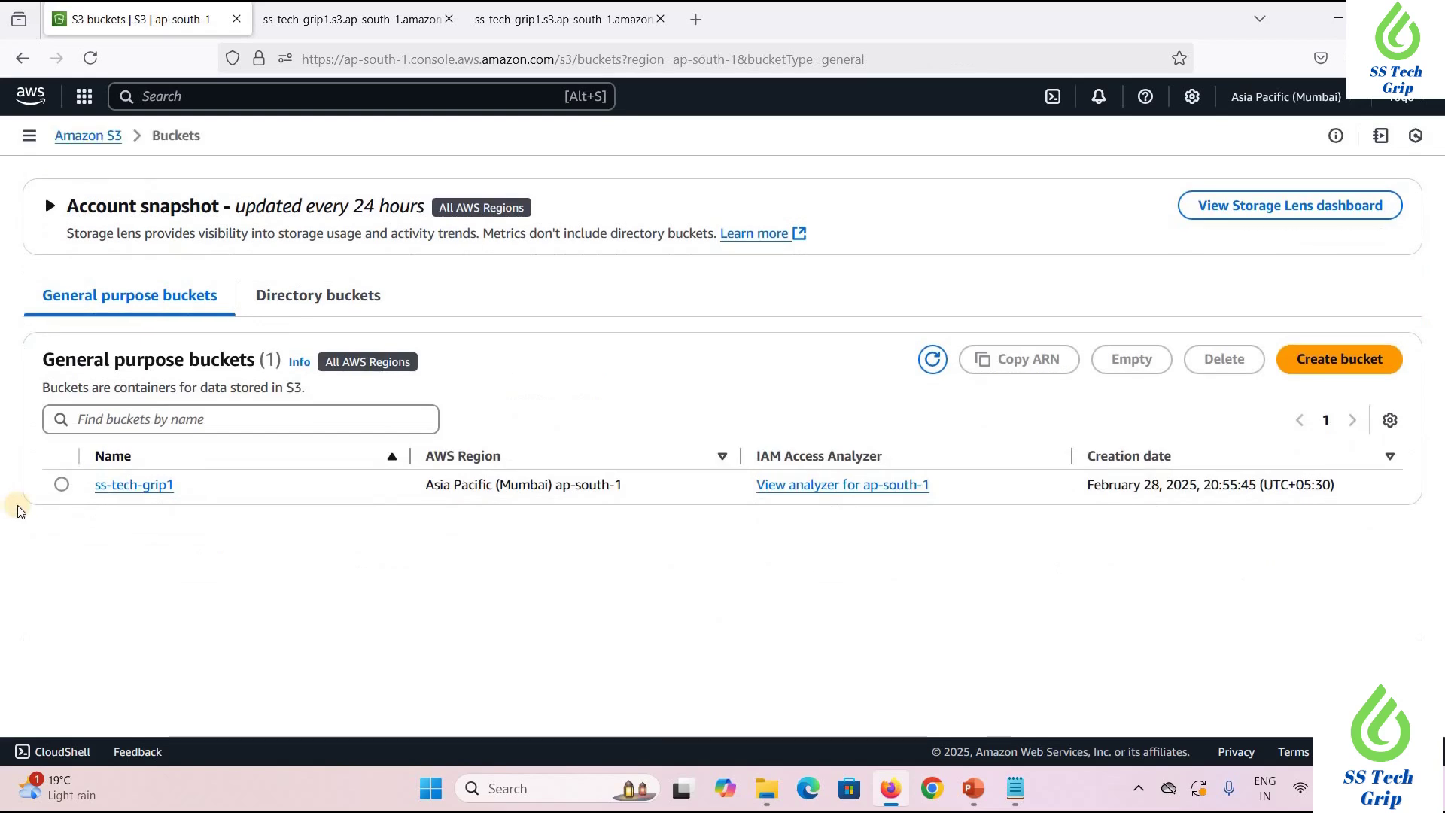
# Select the ss-tech-grip1 bucket in the bucket list and delete it, confirming with the bucket name ss-tech-grip1
pyautogui.click(61, 484)
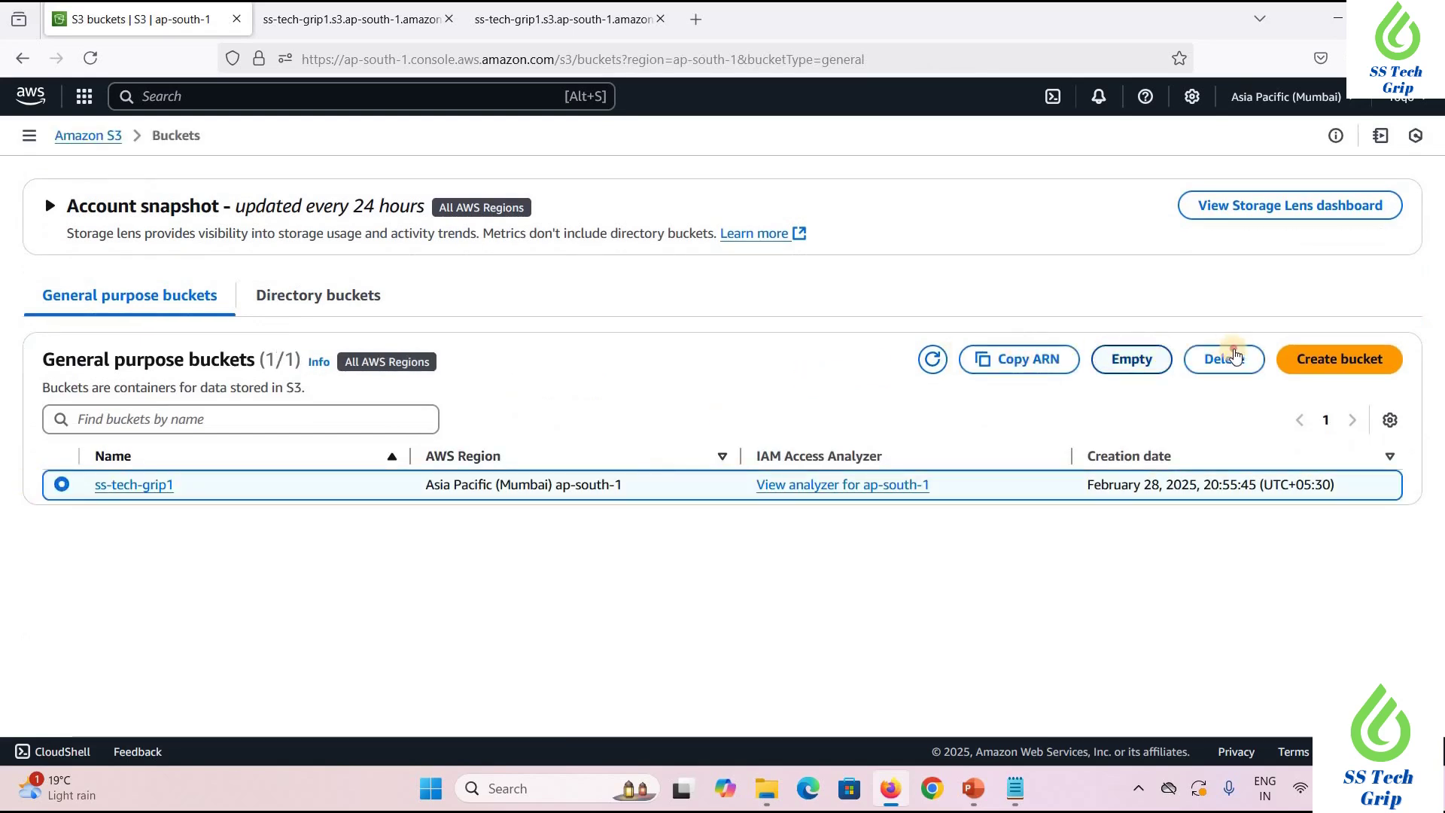
pyautogui.click(1224, 359)
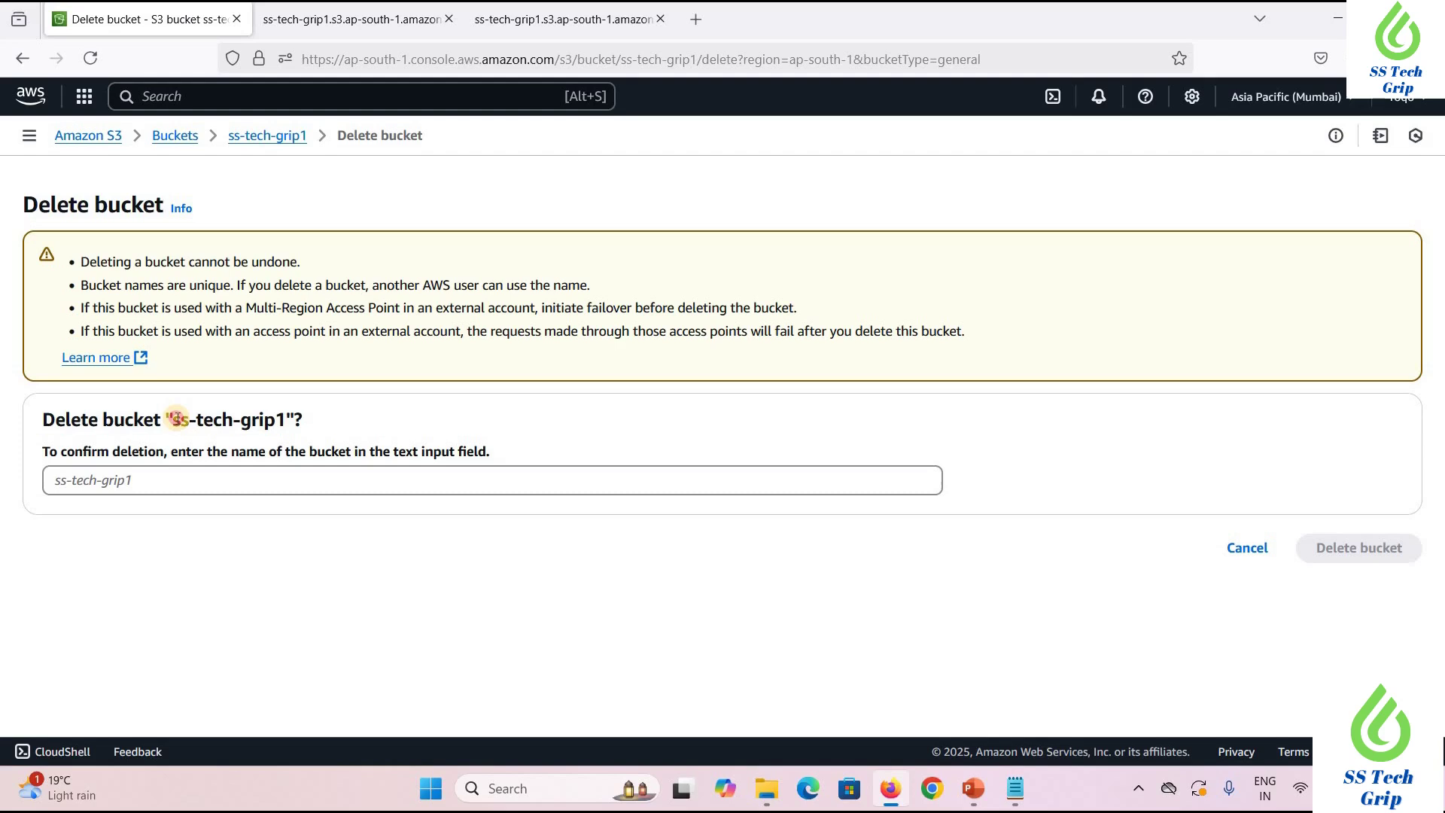
pyautogui.moveTo(172, 421); pyautogui.dragTo(286, 421)
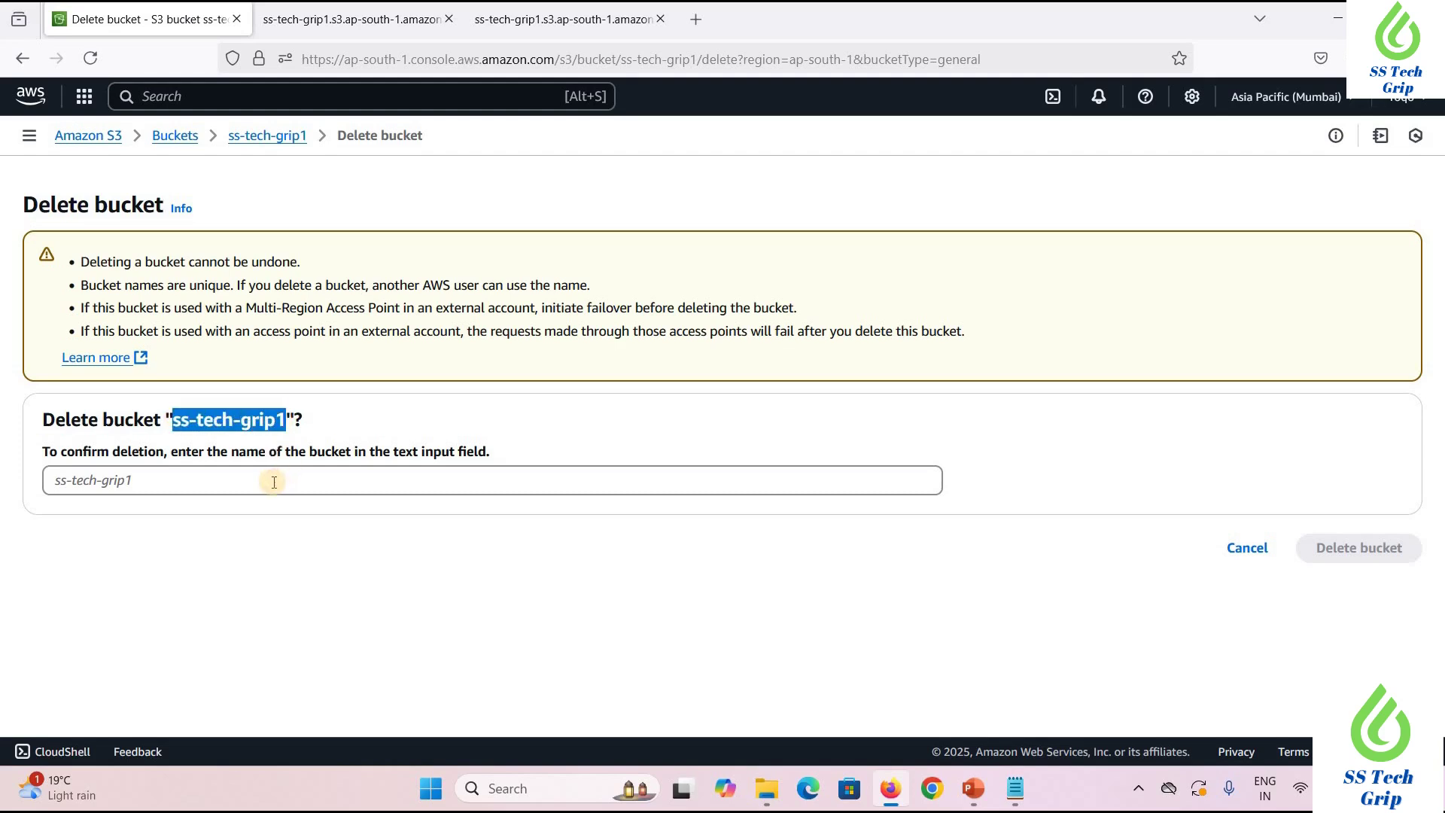
pyautogui.click(185, 480)
pyautogui.hotkey('ctrl', 'v')
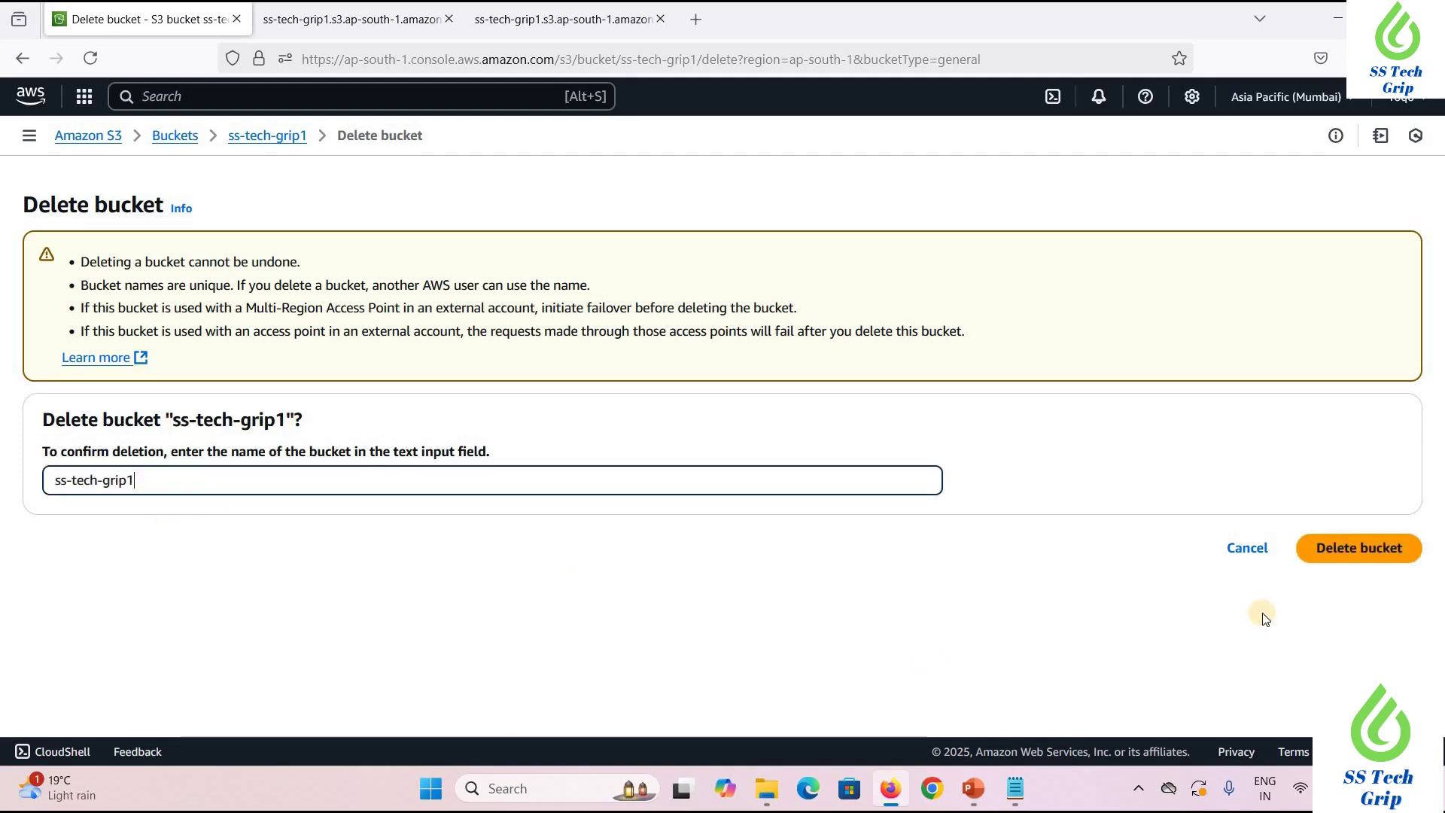
pyautogui.click(1357, 552)
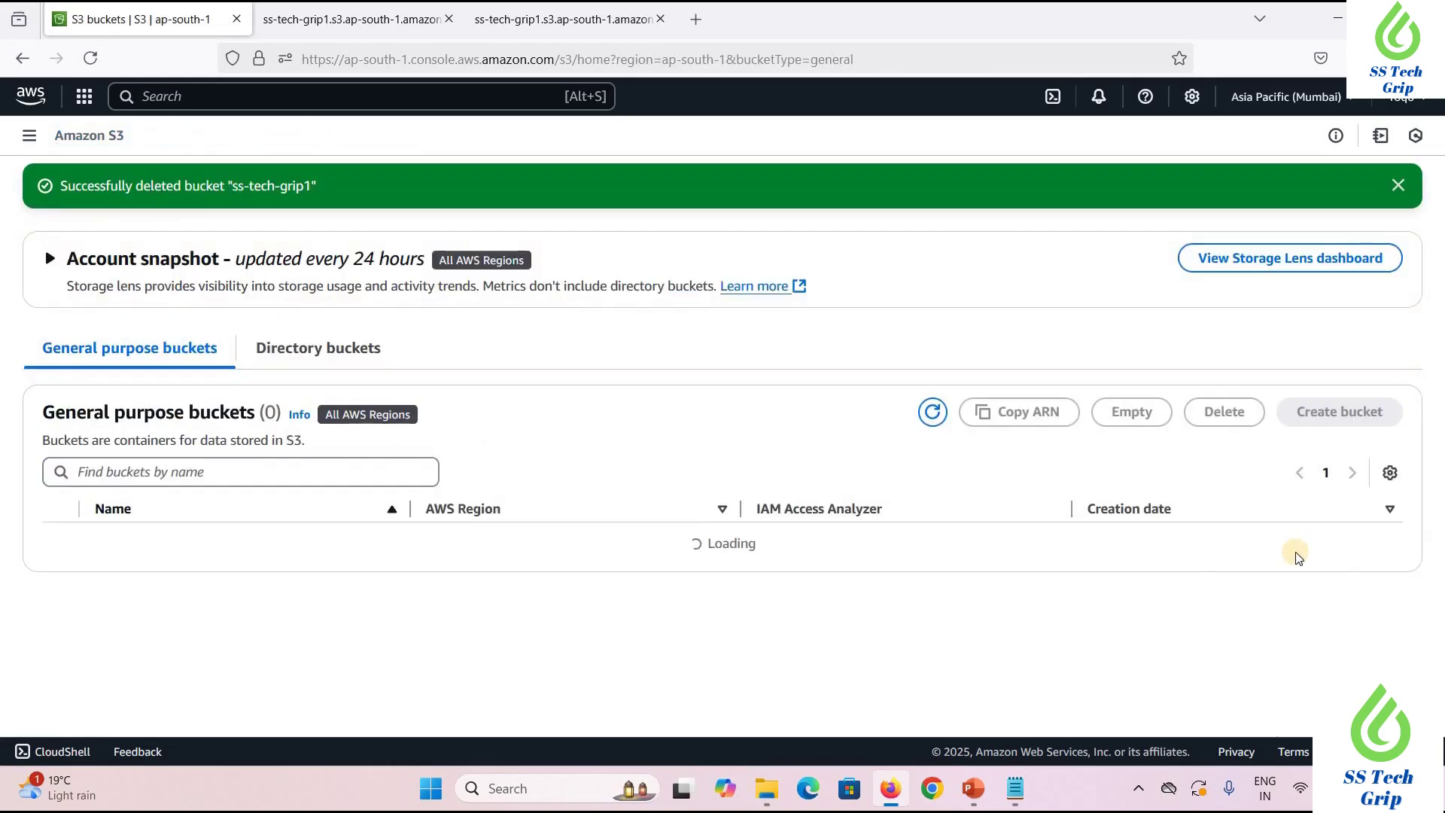